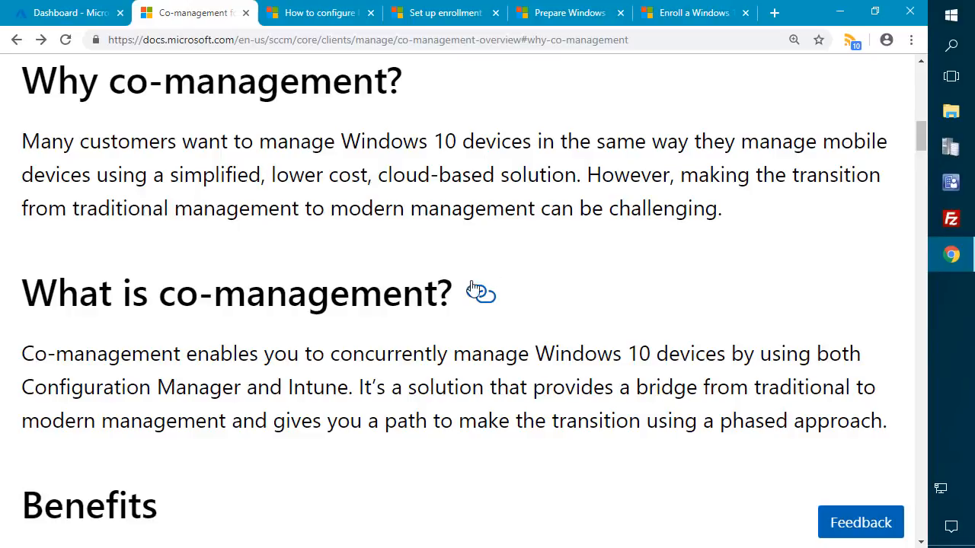
- Outline the Configuration Manager and Intune sentence and the list of Intune orchestration workloads
mouse_move(15, 373)
mouse_down()
mouse_move(246, 398)
mouse_move(356, 398)
mouse_up()
scroll(162, 311, down, 6)
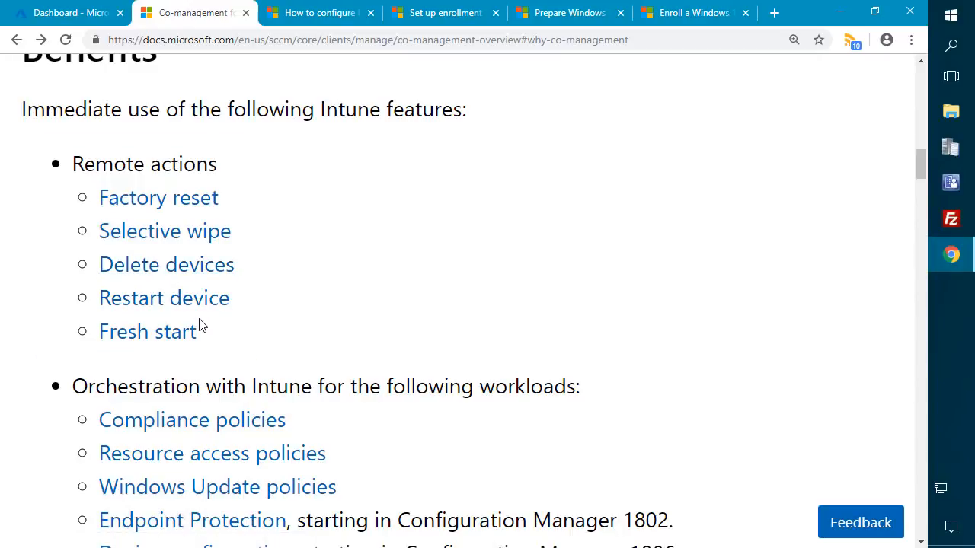
scroll(211, 305, down, 2)
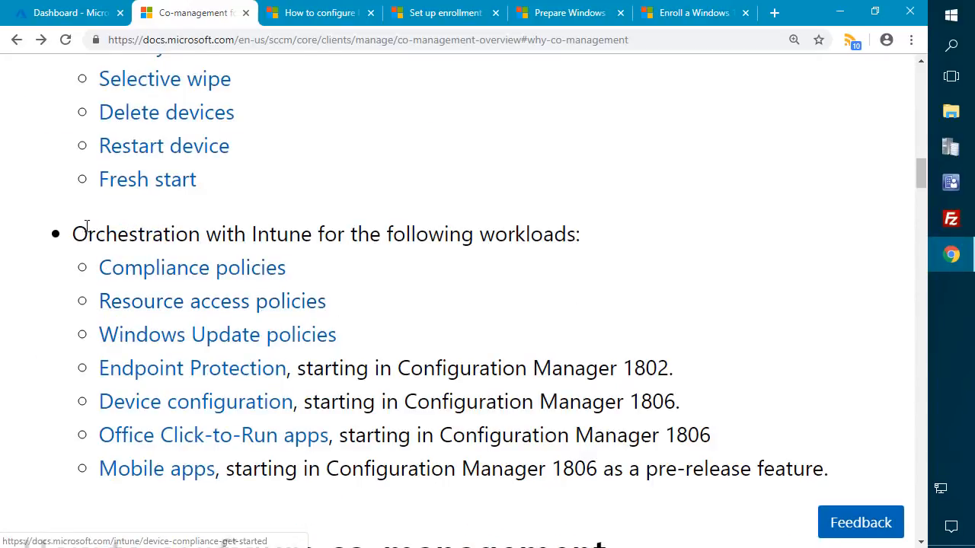
key(ctrl+2)
mouse_move(41, 213)
mouse_down()
mouse_move(423, 285)
mouse_move(707, 411)
mouse_move(841, 491)
mouse_up()
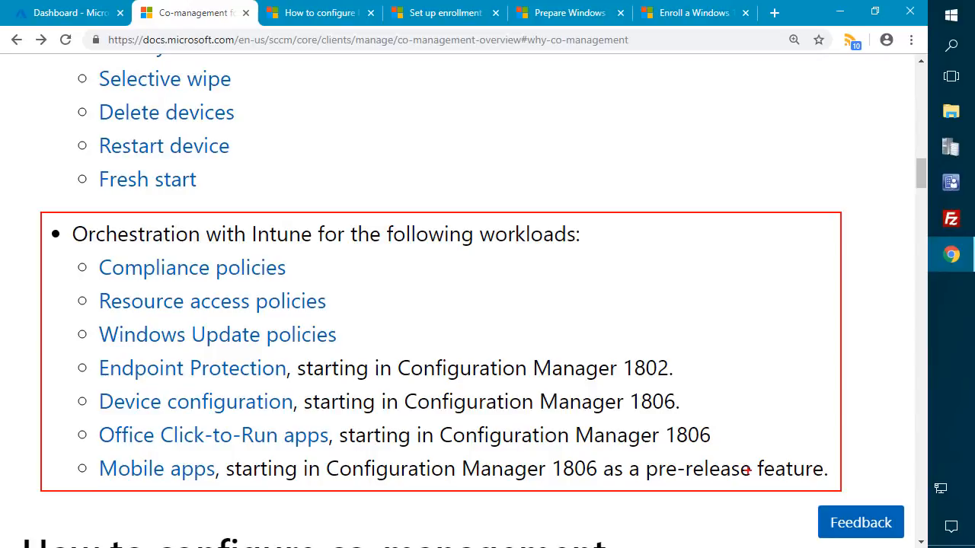
key(Escape)
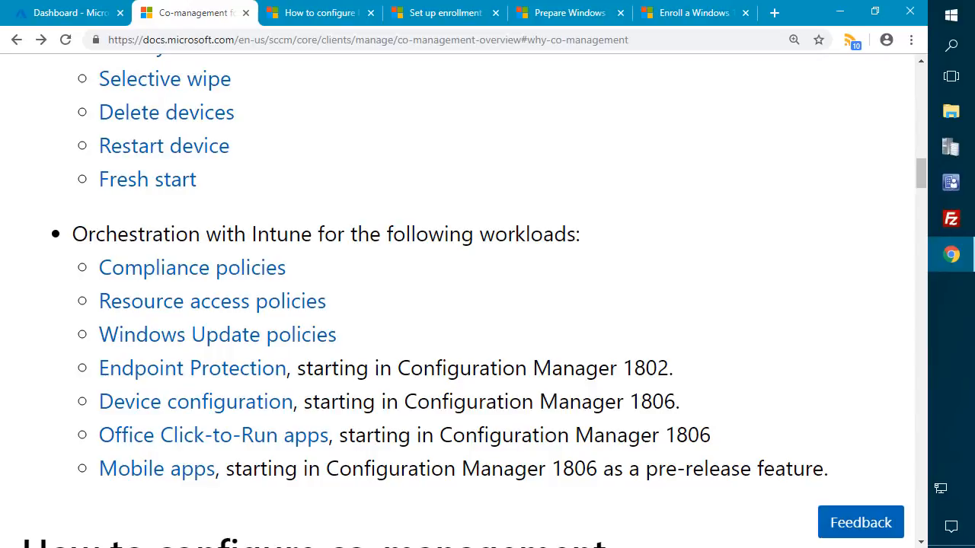
- Load the DevicesMenuBlade/DeviceSettings URL in the Azure portal and outline the device join settings
click(82, 13)
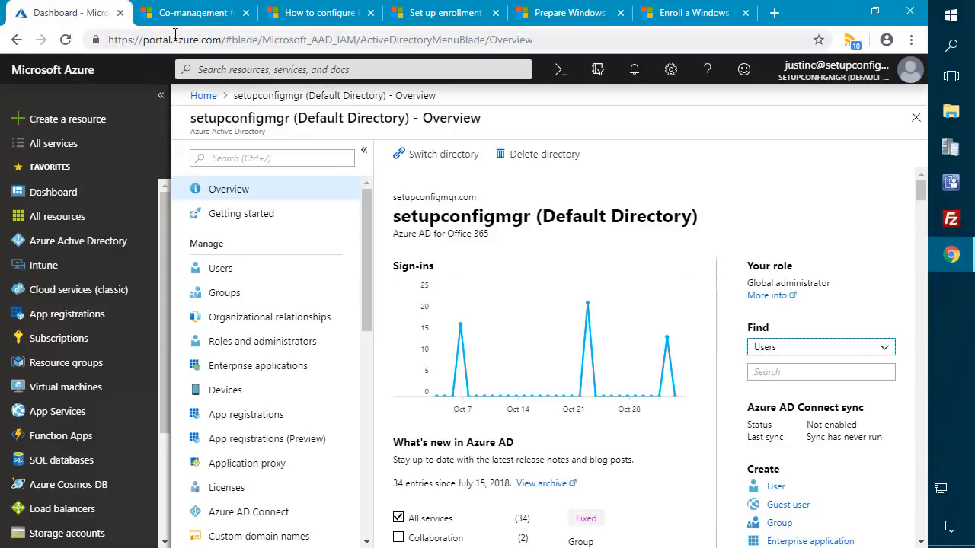
click(255, 40)
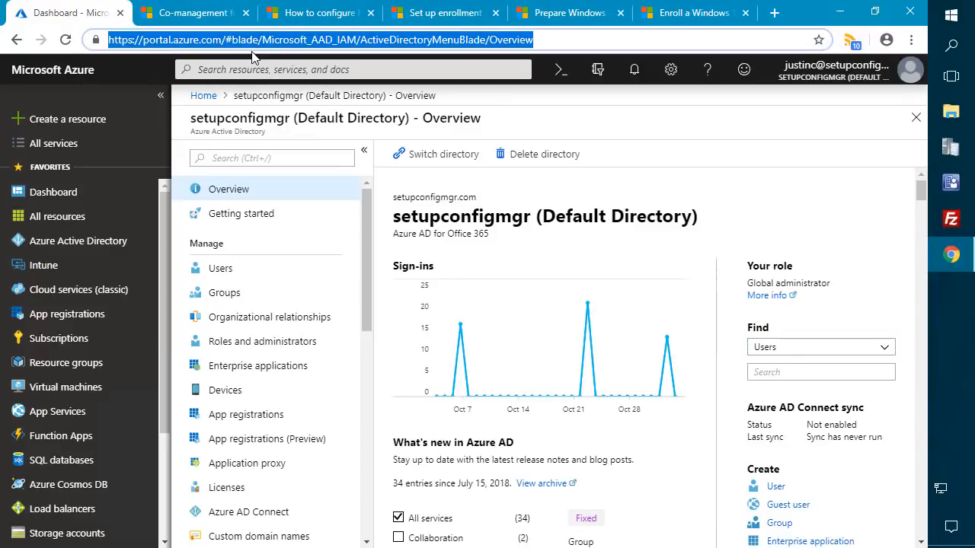
text(https://portal.azure.com/#blade/Microsoft_AAD_IAM/DevicesMenuBlade/DeviceSettings/menuId/)
key(Return)
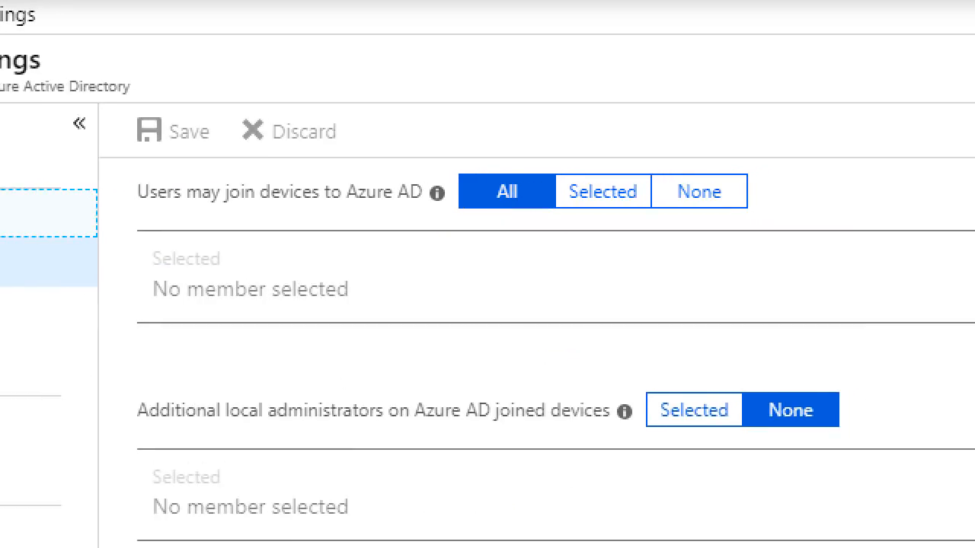
drag(115, 106, 792, 244)
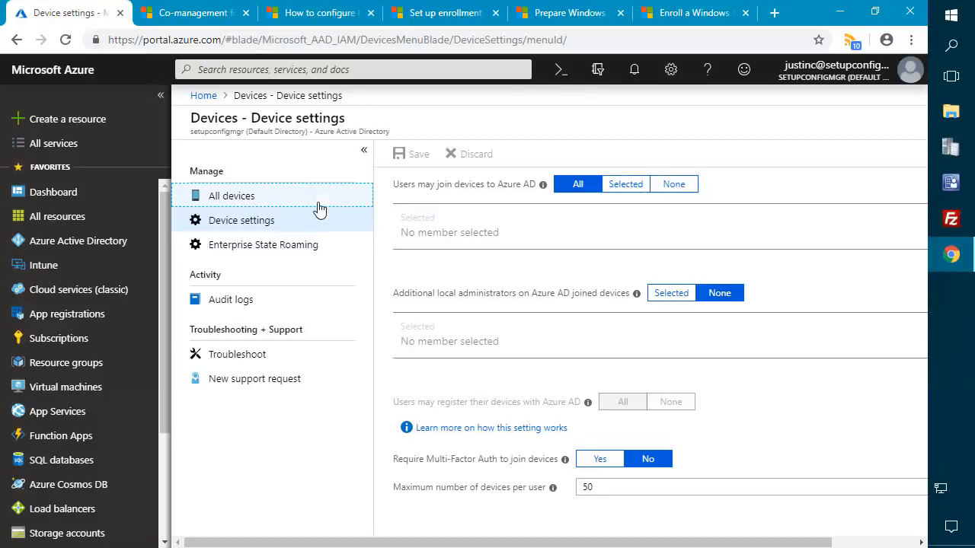
- Open Microsoft Intune under Azure AD Mobility (MDM and MAM) and outline its MDM and MAM scope settings
click(206, 96)
click(80, 241)
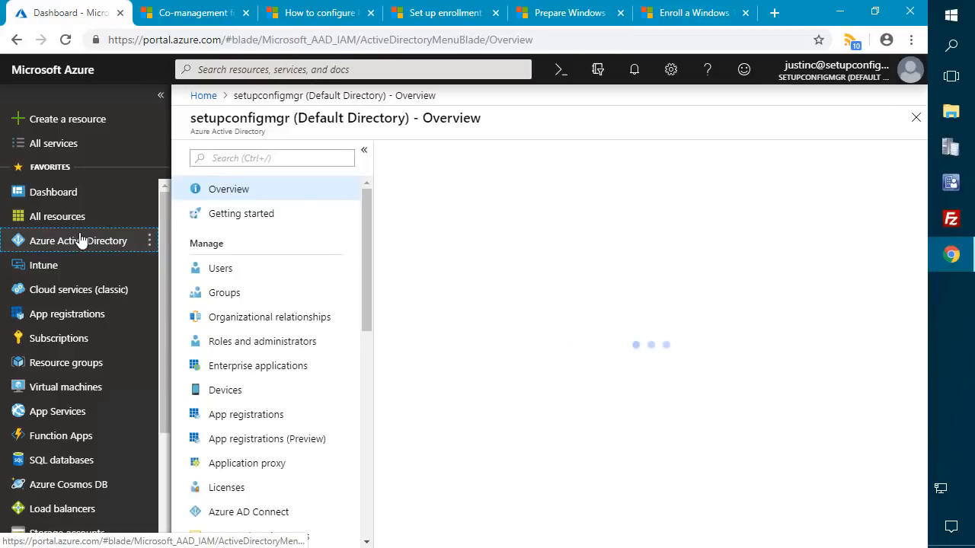
scroll(279, 312, down, 3)
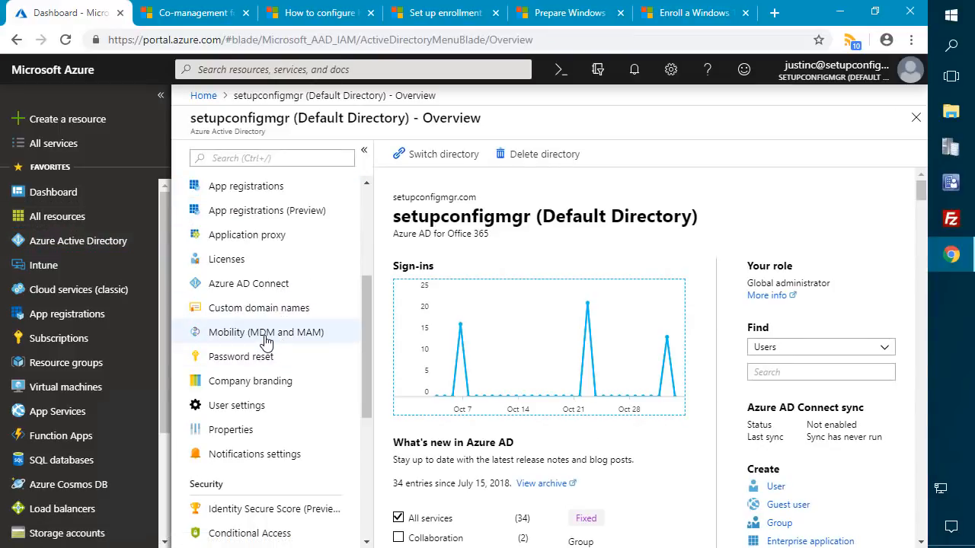
click(265, 337)
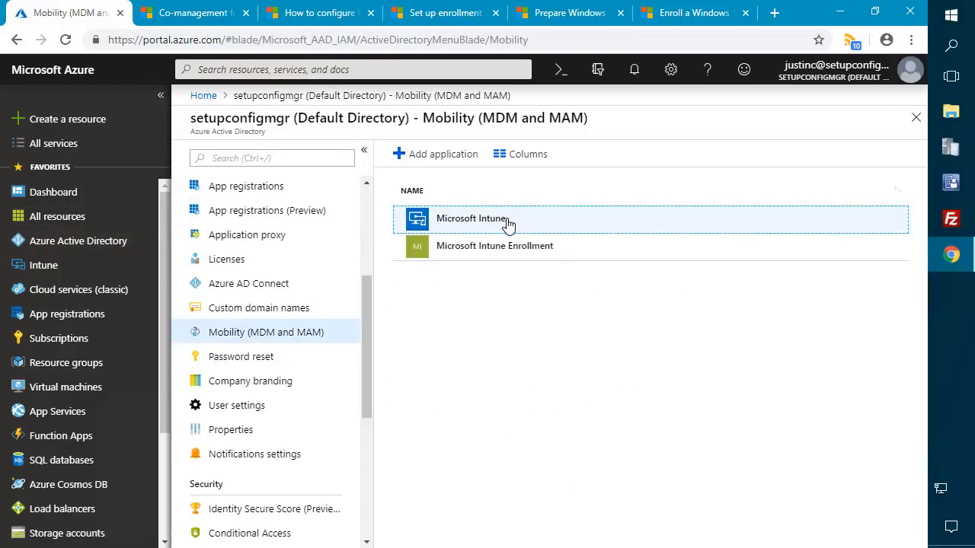
click(508, 224)
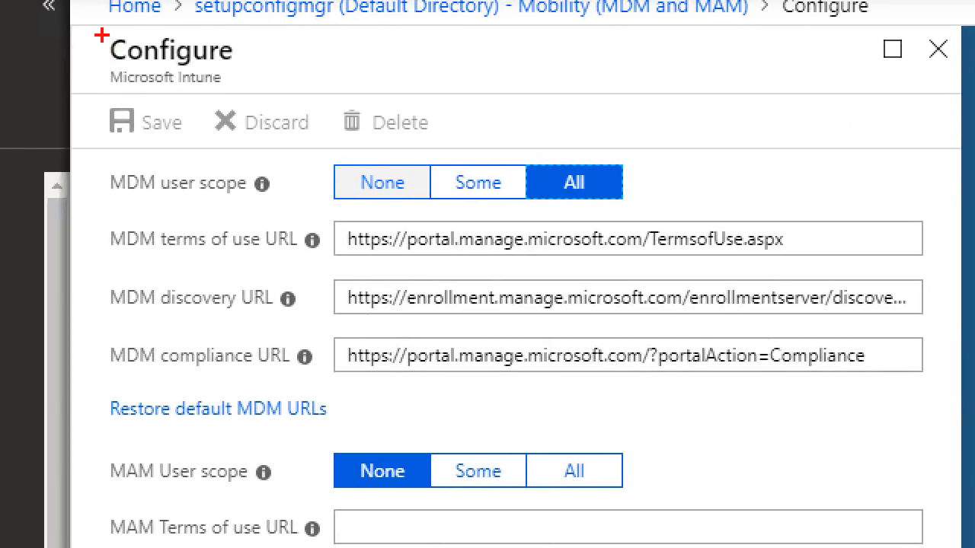
mouse_move(101, 35)
mouse_down()
mouse_move(647, 277)
mouse_move(804, 360)
mouse_move(902, 373)
mouse_move(935, 390)
mouse_up()
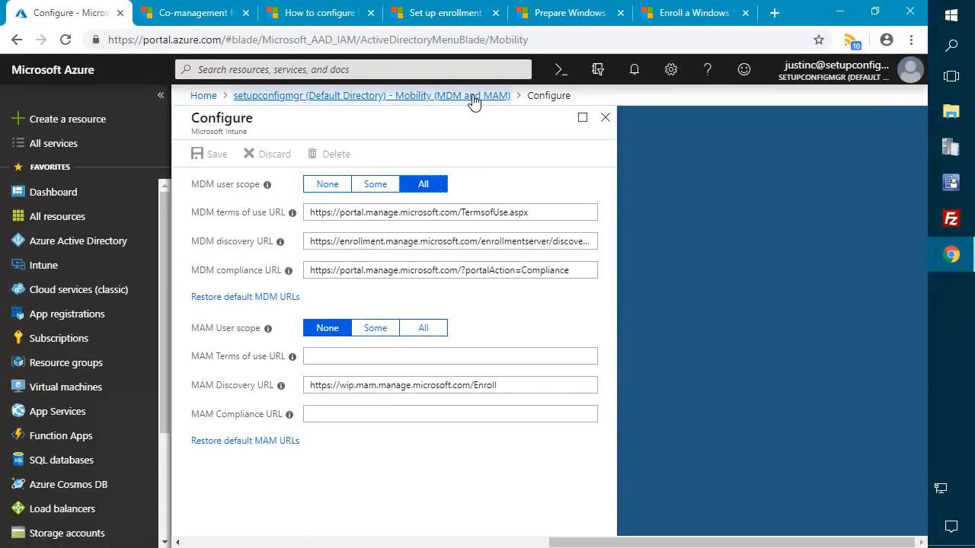
- Open the Microsoft Intune Enrollment configuration and outline its MDM user scope of All
click(667, 7)
click(495, 250)
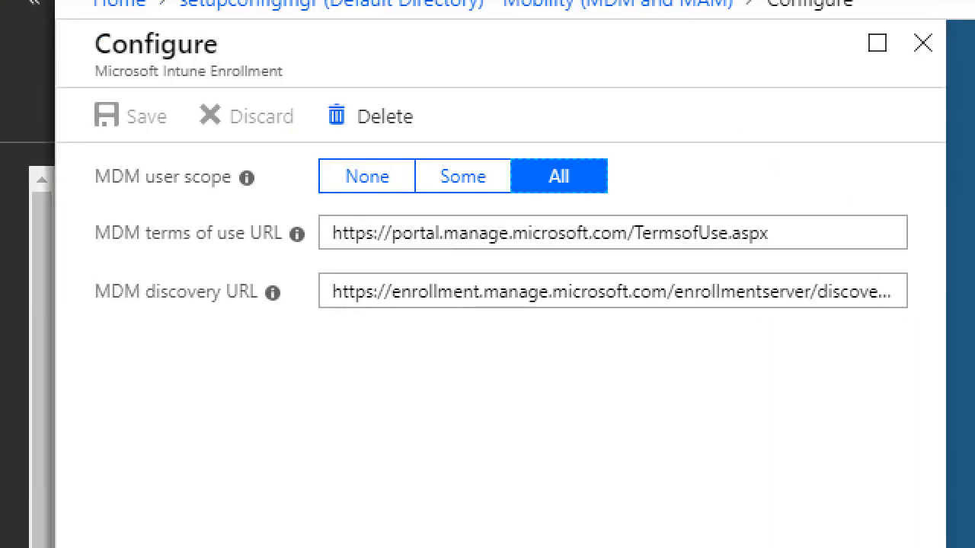
mouse_move(64, 43)
mouse_down()
mouse_move(570, 340)
mouse_move(931, 380)
mouse_up()
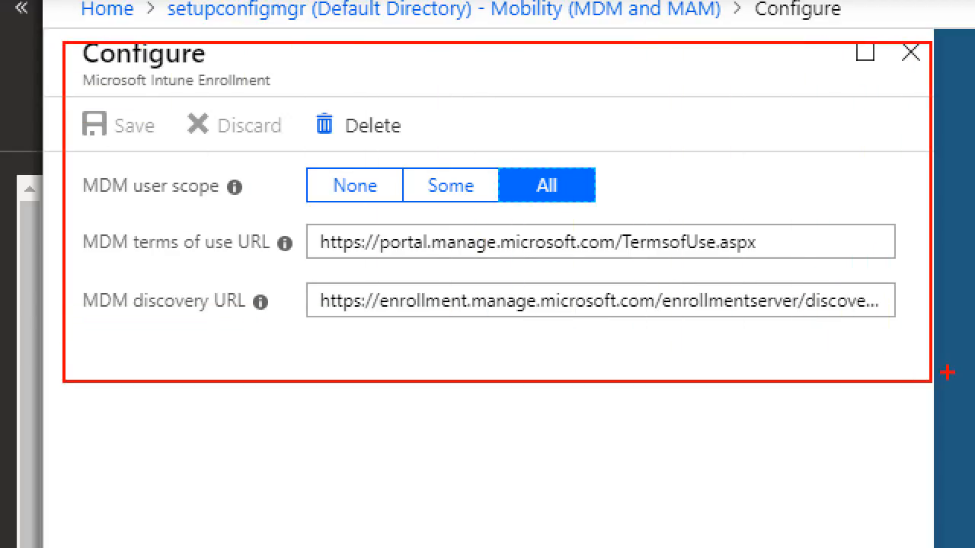
key(Escape)
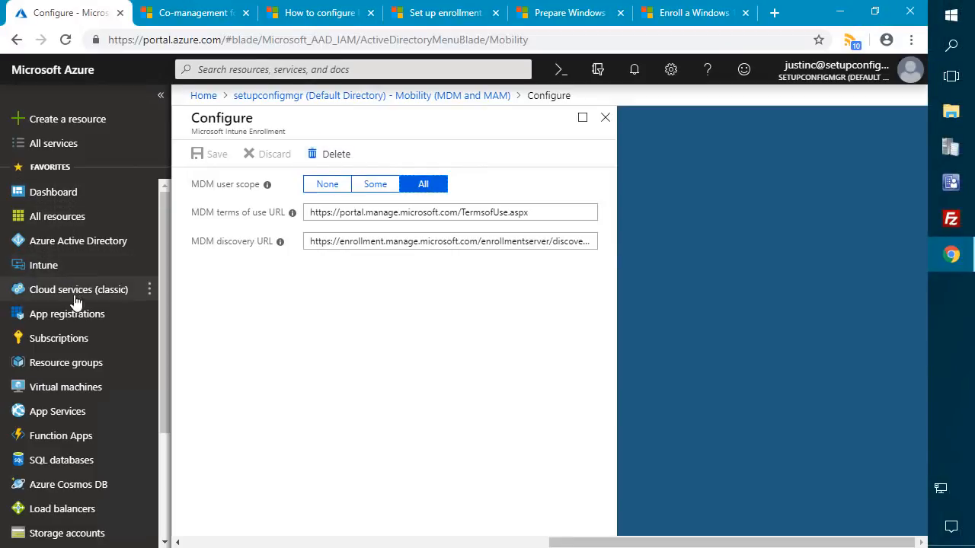
- Open the admin user's Licenses page from Azure Active Directory > Users
click(76, 241)
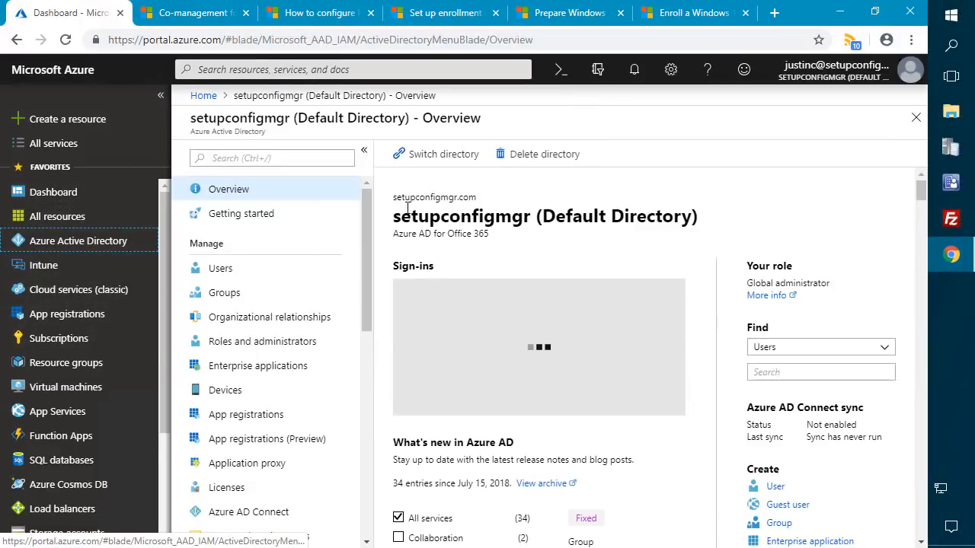
click(287, 272)
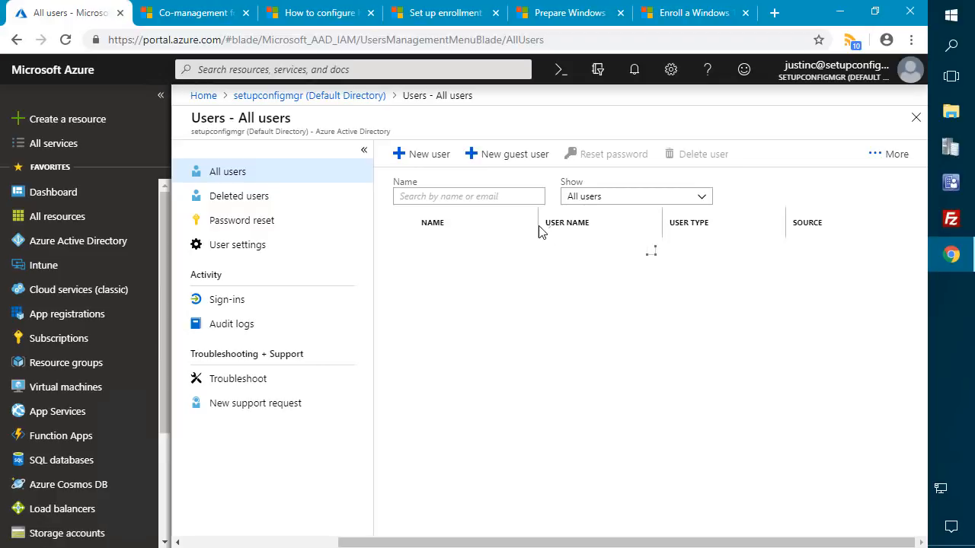
click(525, 259)
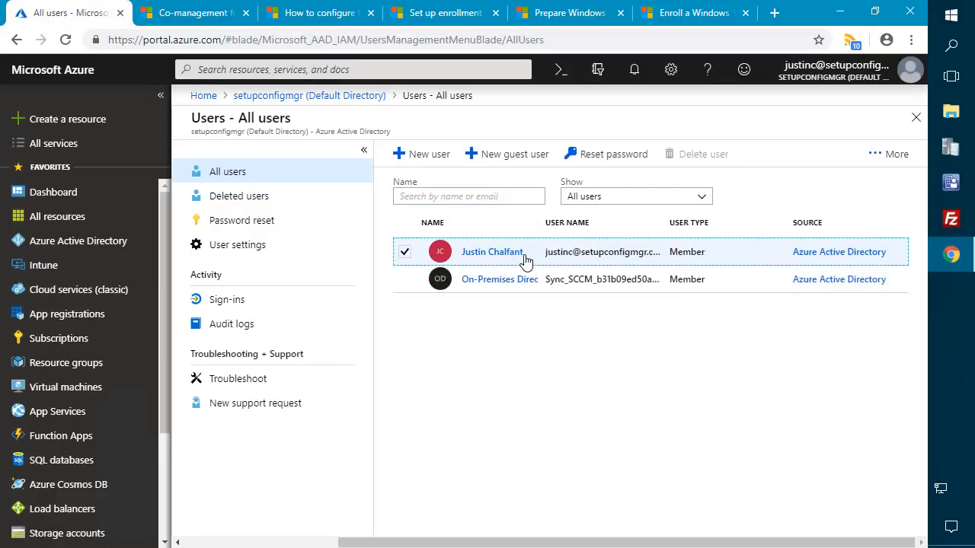
click(506, 254)
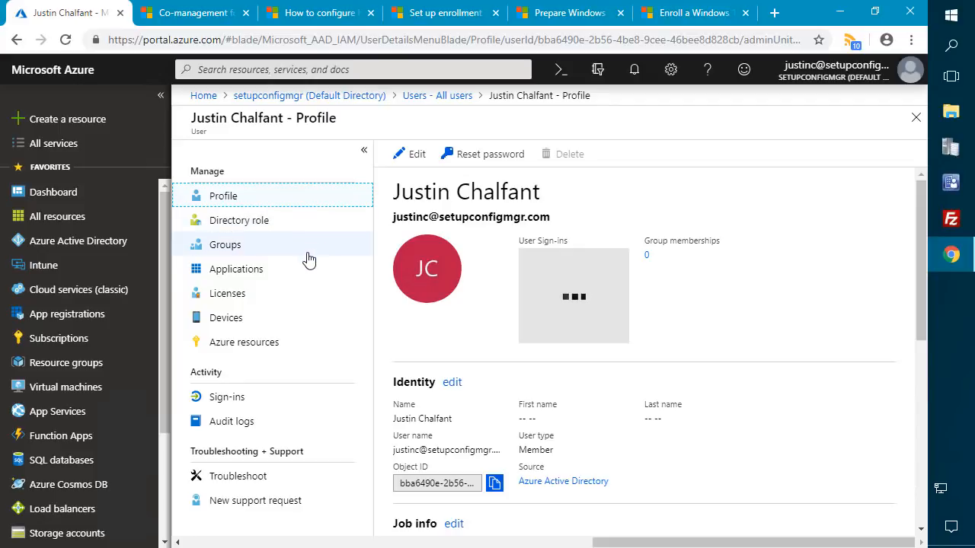
click(250, 297)
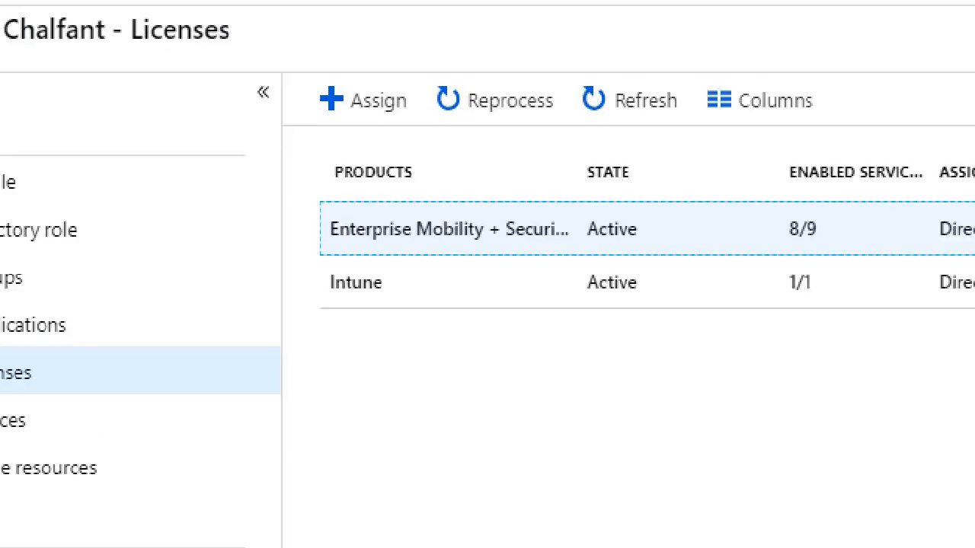
- Outline the Enterprise Mobility + Security and Intune license entries
click(417, 209)
drag(329, 151, 731, 254)
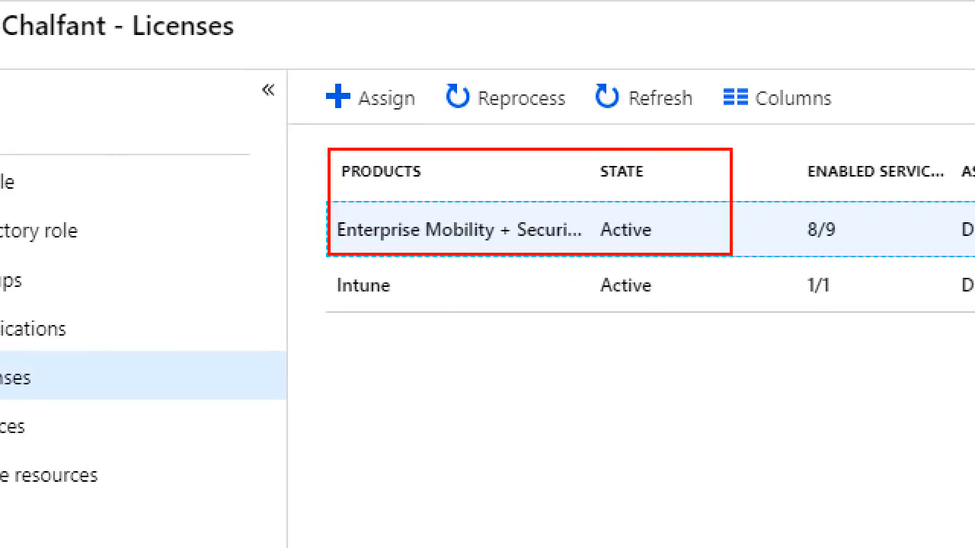
mouse_move(559, 320)
mouse_down()
mouse_move(333, 266)
mouse_move(308, 271)
mouse_up()
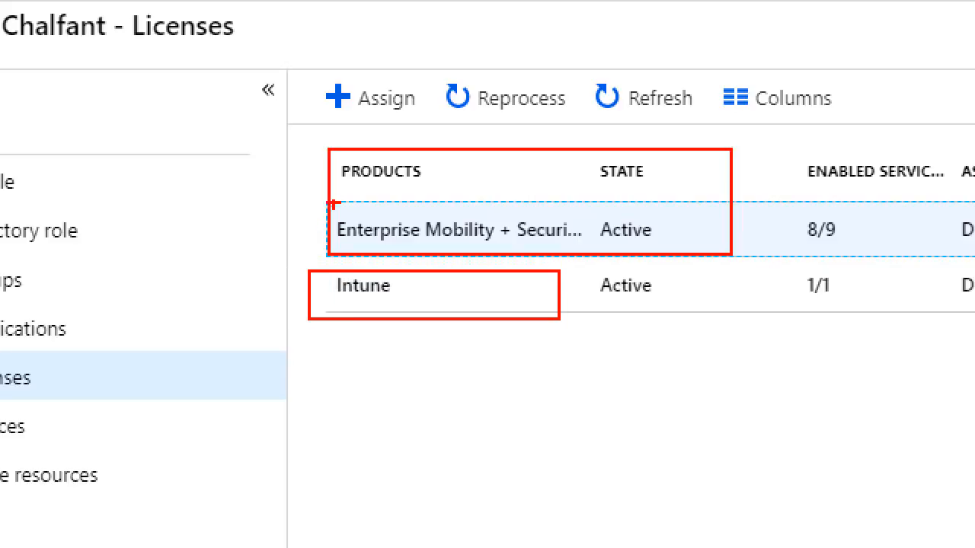
mouse_move(333, 192)
mouse_down()
mouse_move(386, 216)
mouse_move(607, 253)
mouse_up()
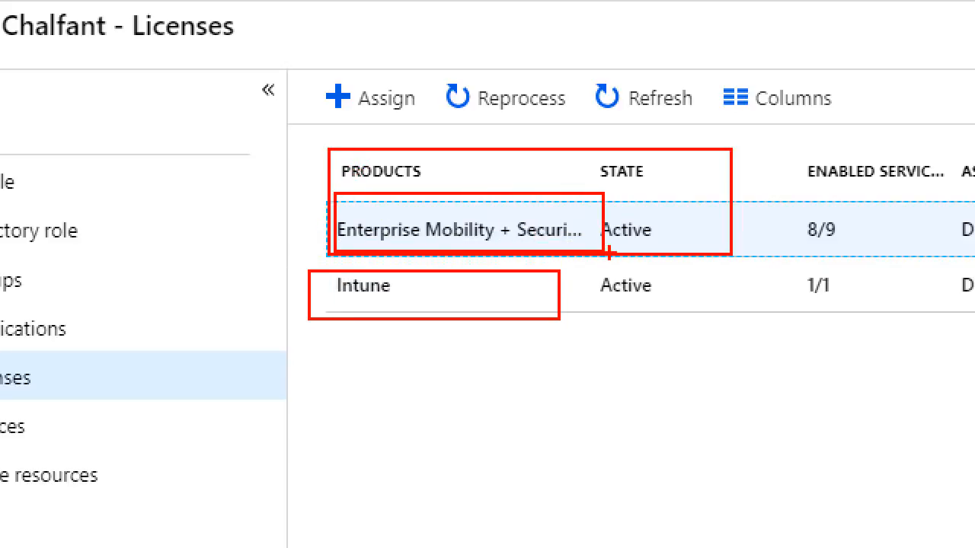
key(Escape)
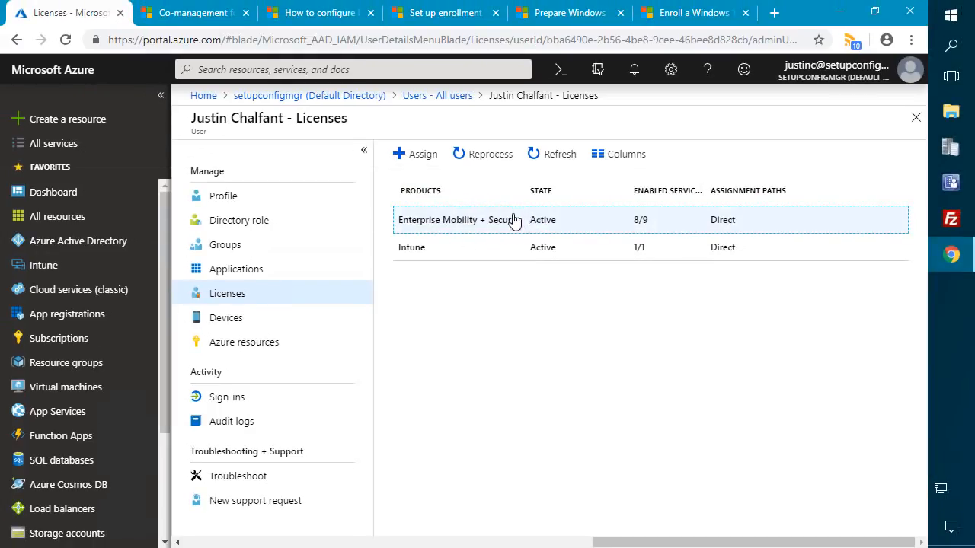
- Open the Enterprise Mobility + Security E5 license to view its assigned plans
click(504, 224)
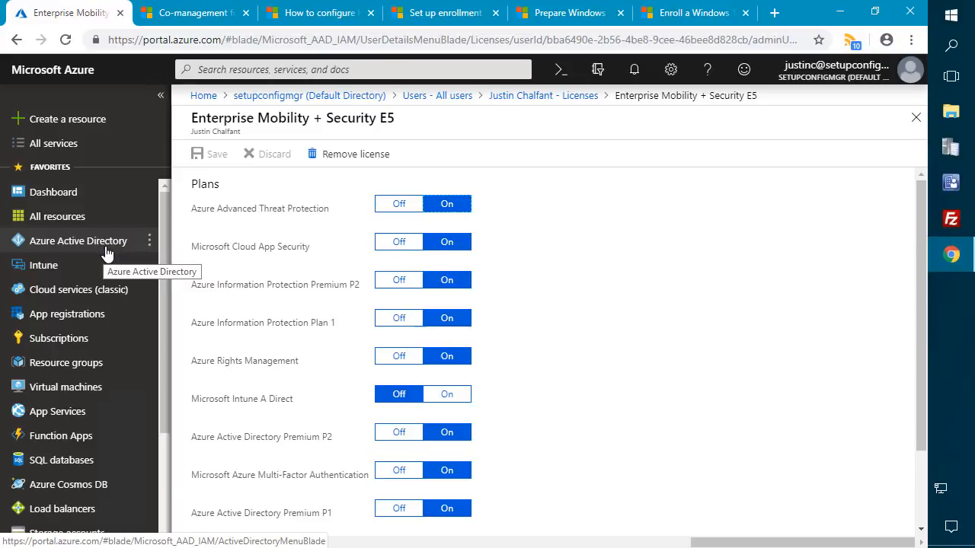
click(326, 176)
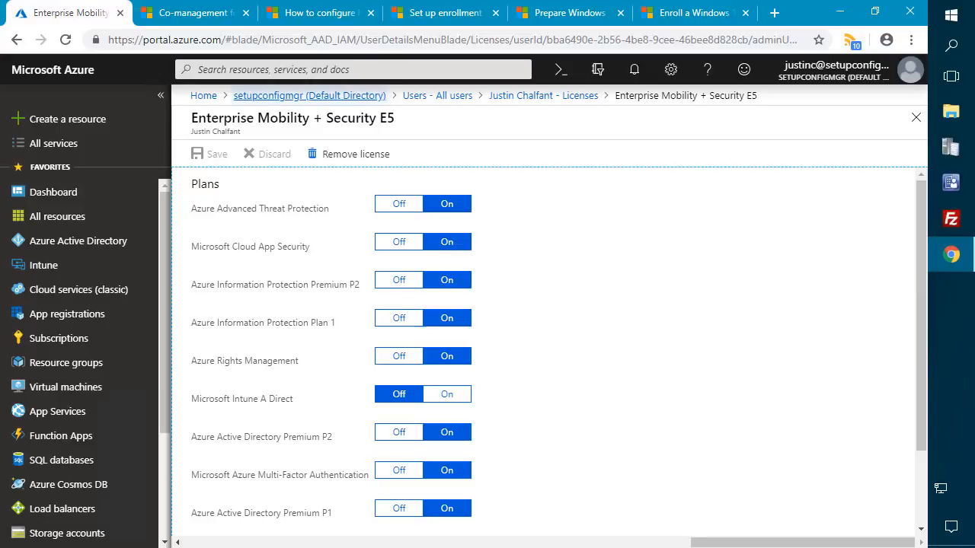
click(948, 188)
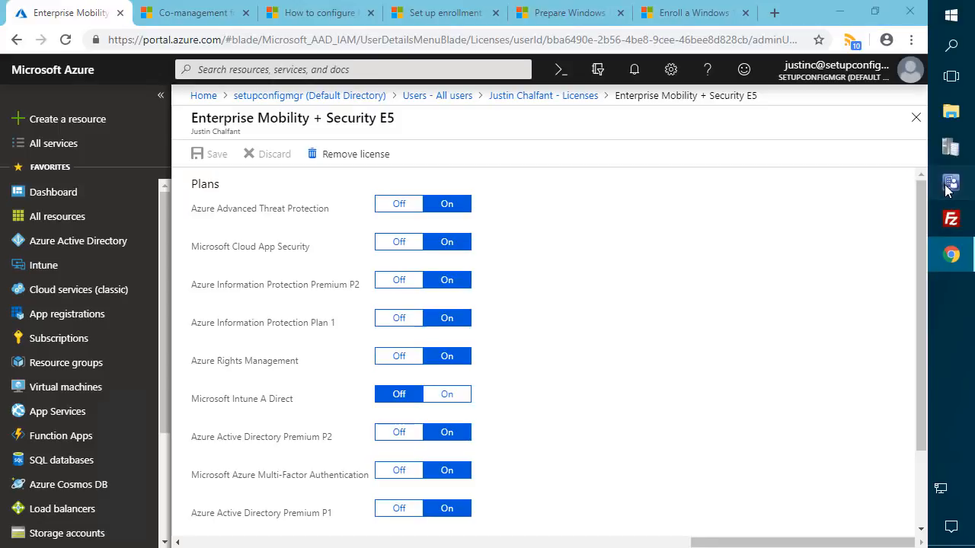
- Bring up the co-management preparation article and point out the next article to read
click(650, 383)
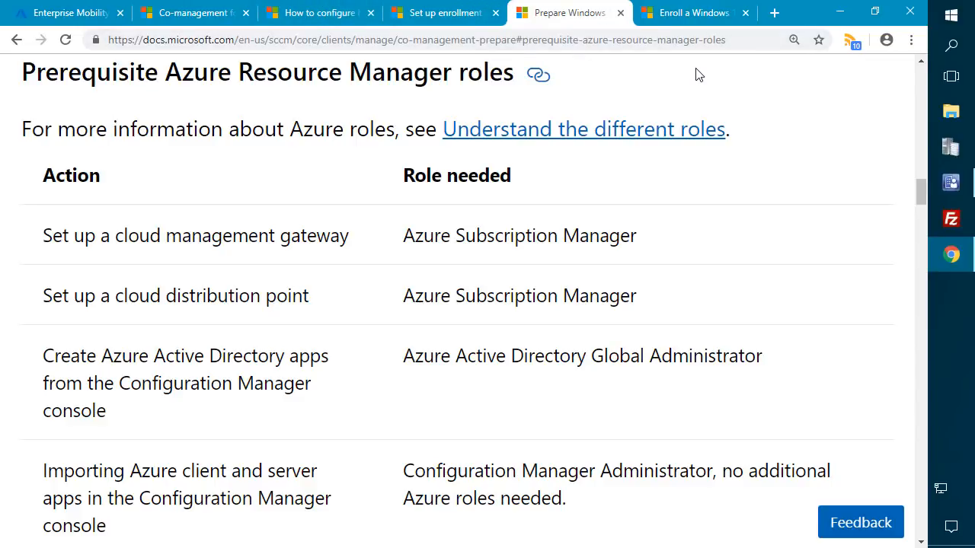
drag(632, 76, 974, 0)
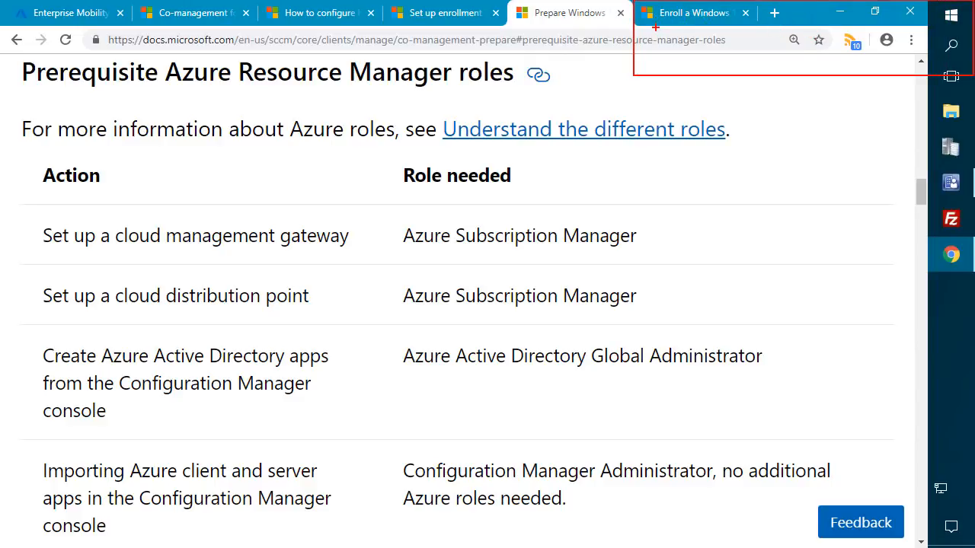
key(Escape)
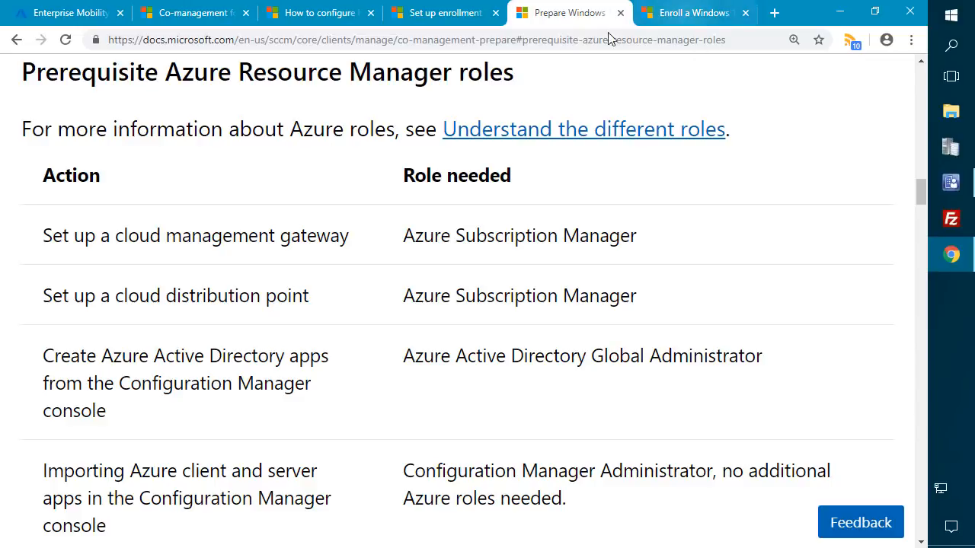
- Mark the cloud gateway, distribution point and directory-admin rows in the Azure roles table
scroll(234, 136, down, 1)
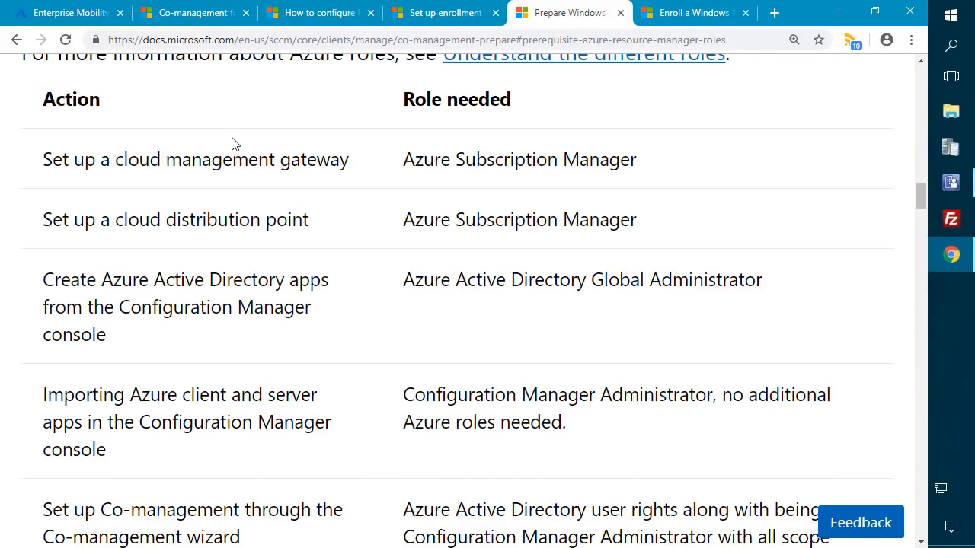
scroll(233, 142, down, 1)
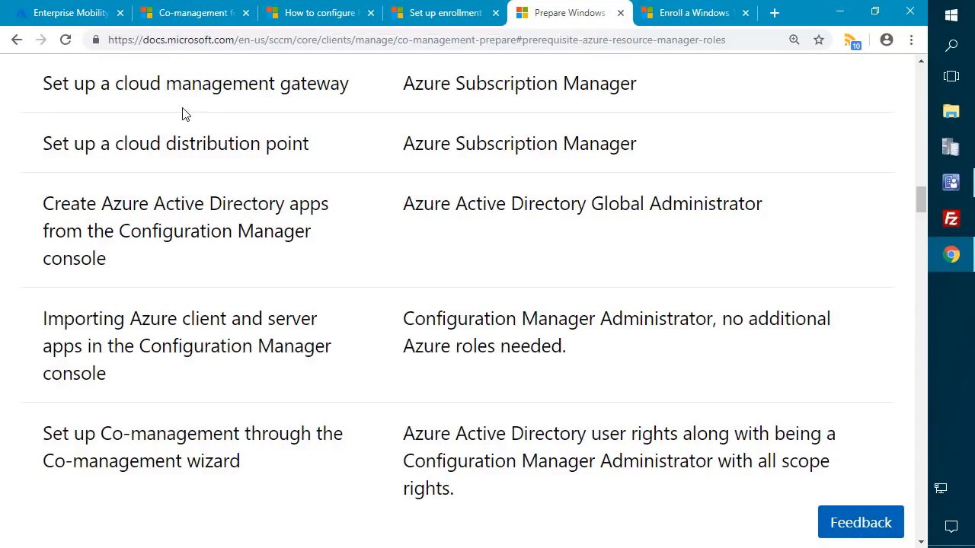
mouse_move(33, 64)
mouse_down()
mouse_move(353, 153)
mouse_move(369, 176)
mouse_up()
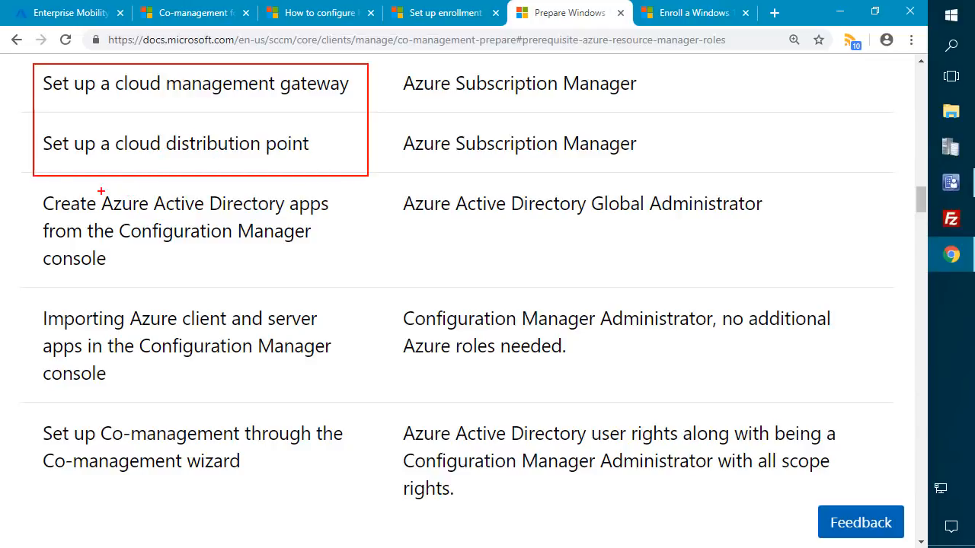
mouse_move(28, 187)
mouse_down()
mouse_move(473, 216)
mouse_move(841, 341)
mouse_move(859, 374)
mouse_move(845, 529)
mouse_up()
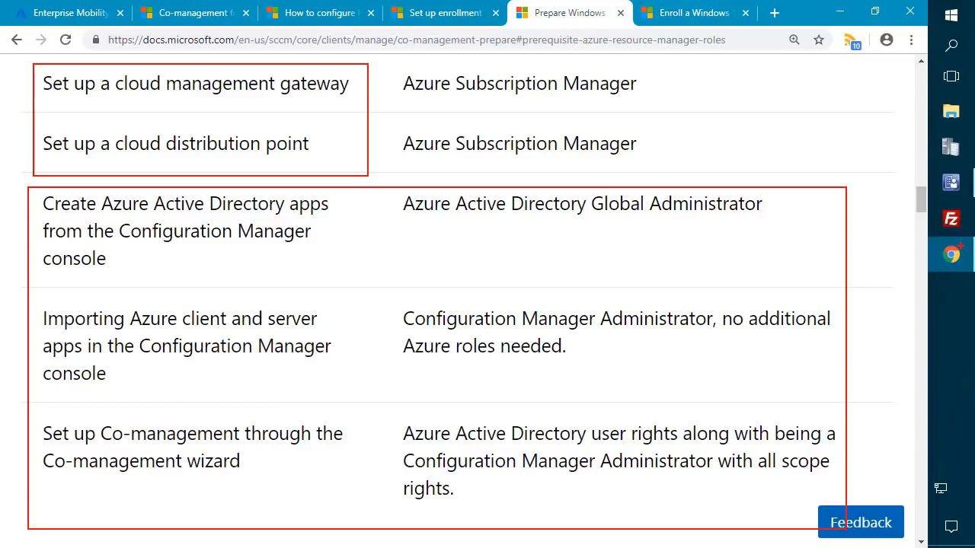
key(Escape)
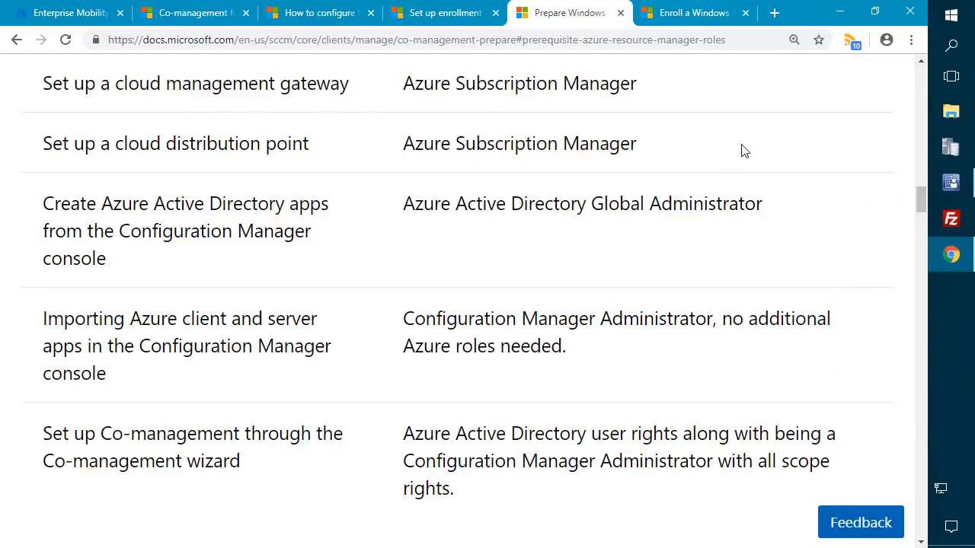
- Show the Azure Active Directory Tenants list under Cloud Services and mark the tenant entry
click(950, 182)
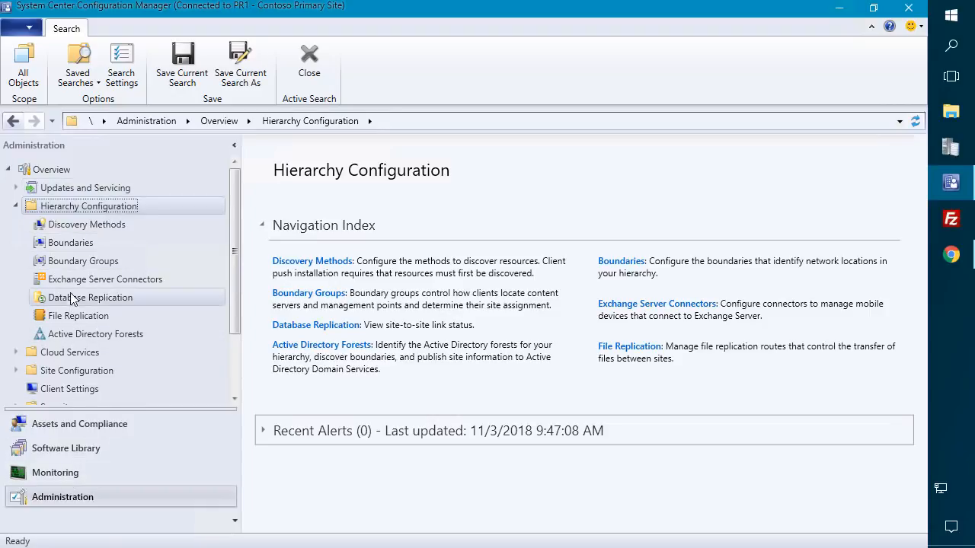
click(34, 351)
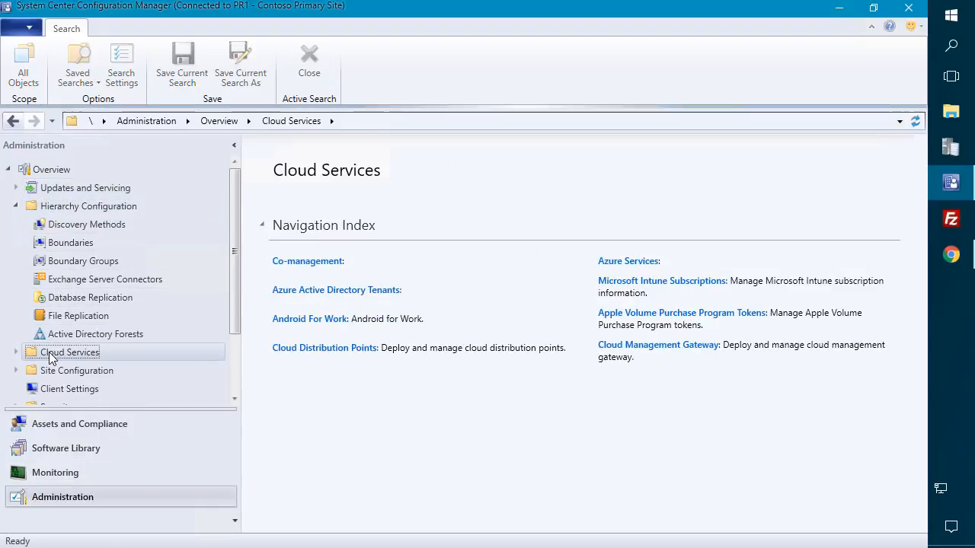
click(16, 206)
click(99, 280)
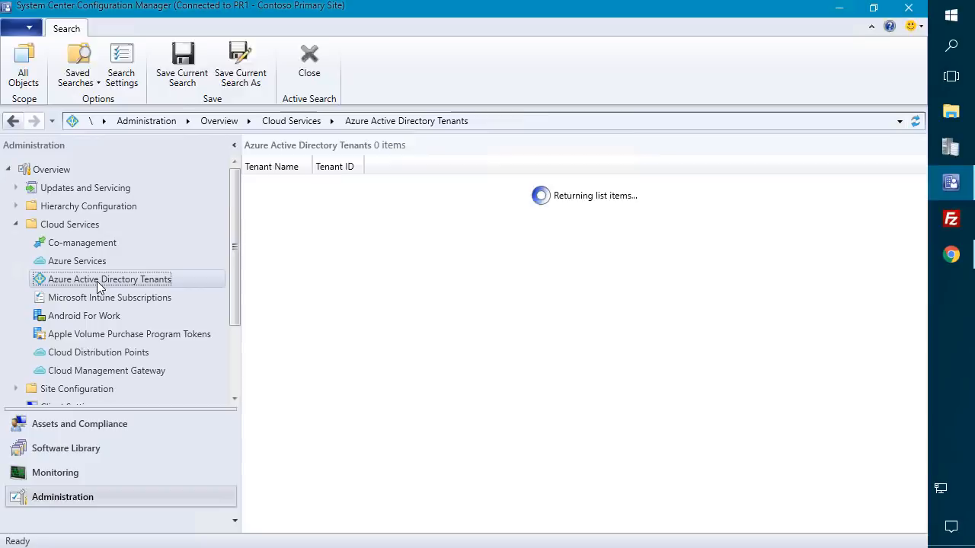
drag(313, 163, 632, 170)
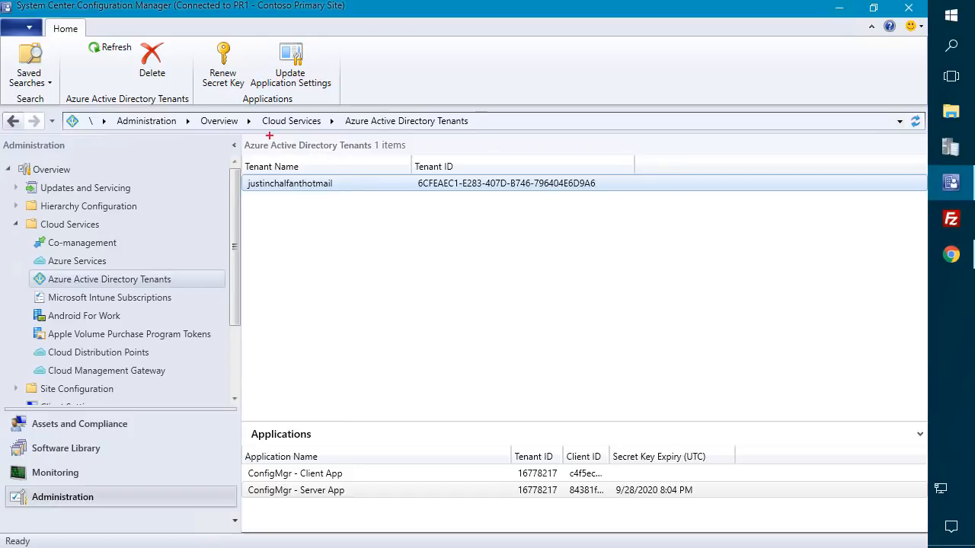
drag(233, 128, 628, 207)
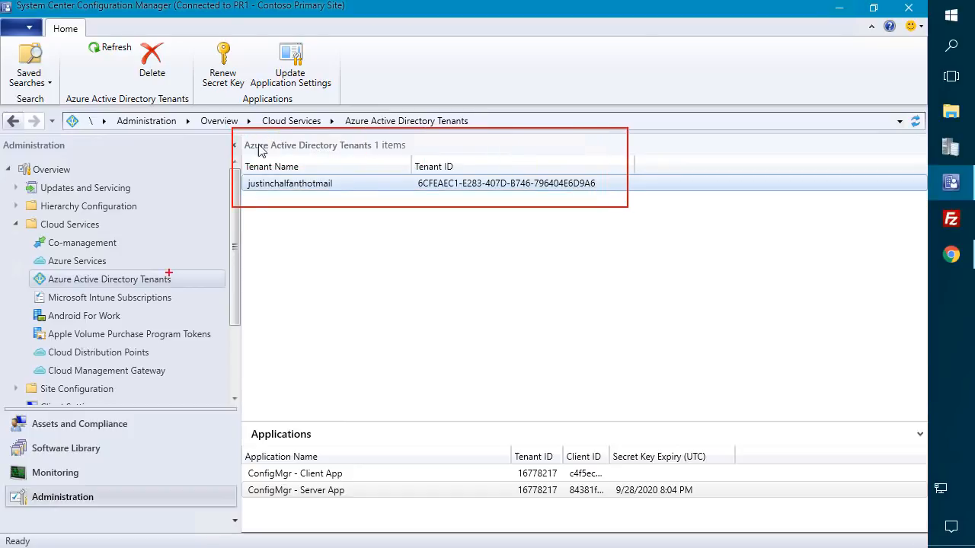
- Review the Azure Services node and the cloud management gateway details
click(122, 256)
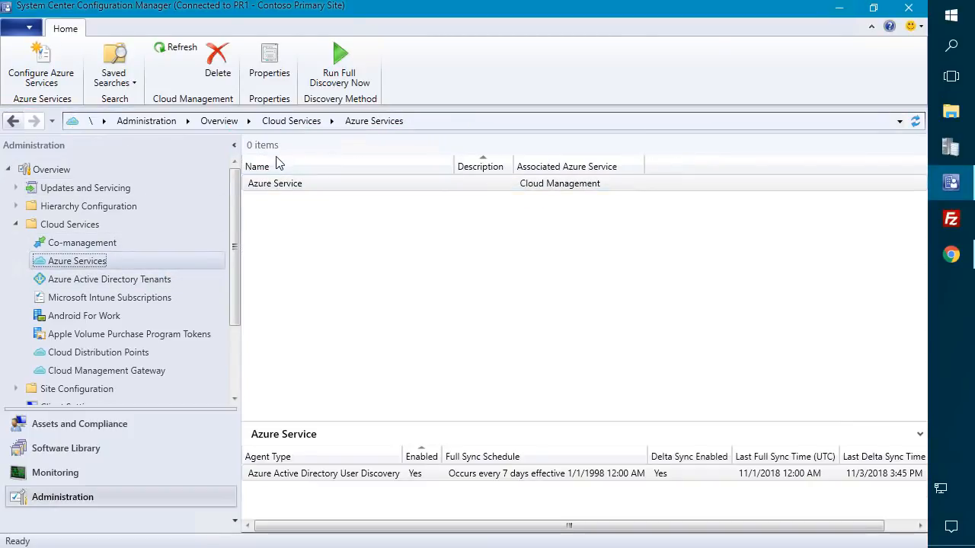
click(127, 374)
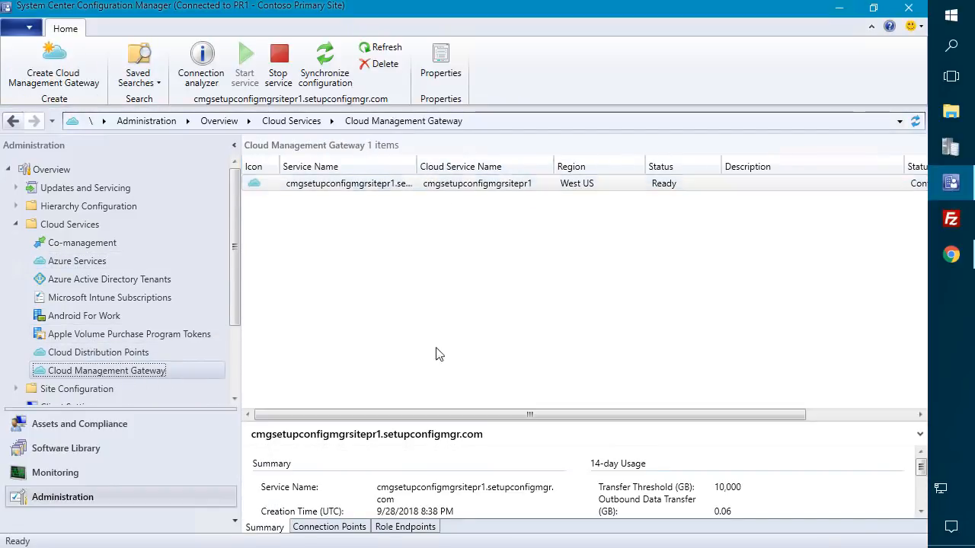
drag(431, 423, 453, 252)
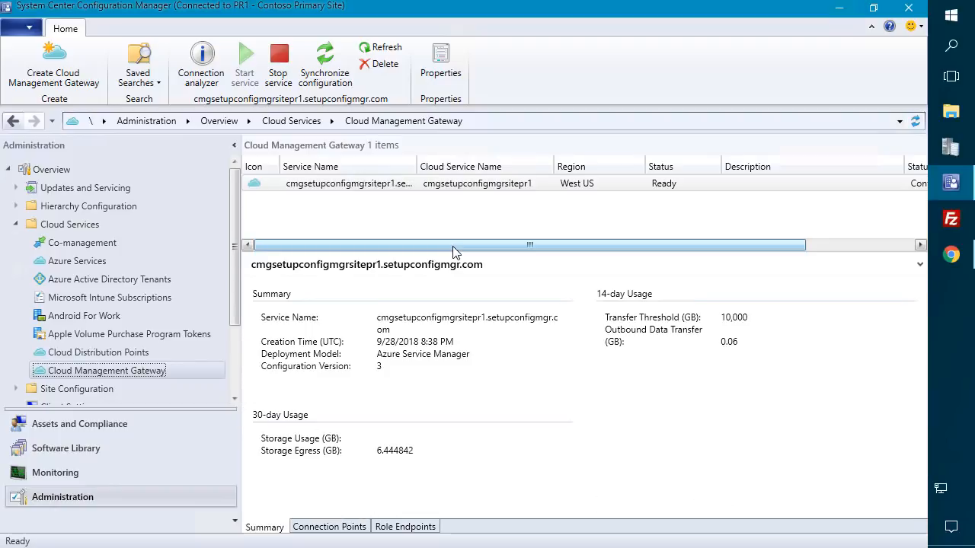
click(675, 184)
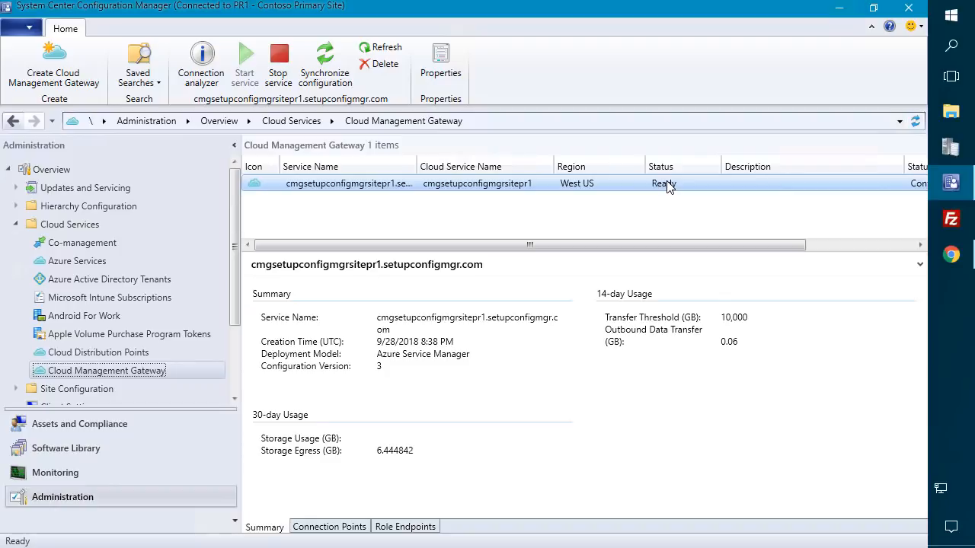
- Launch Configure co-management from the Co-management node
click(79, 243)
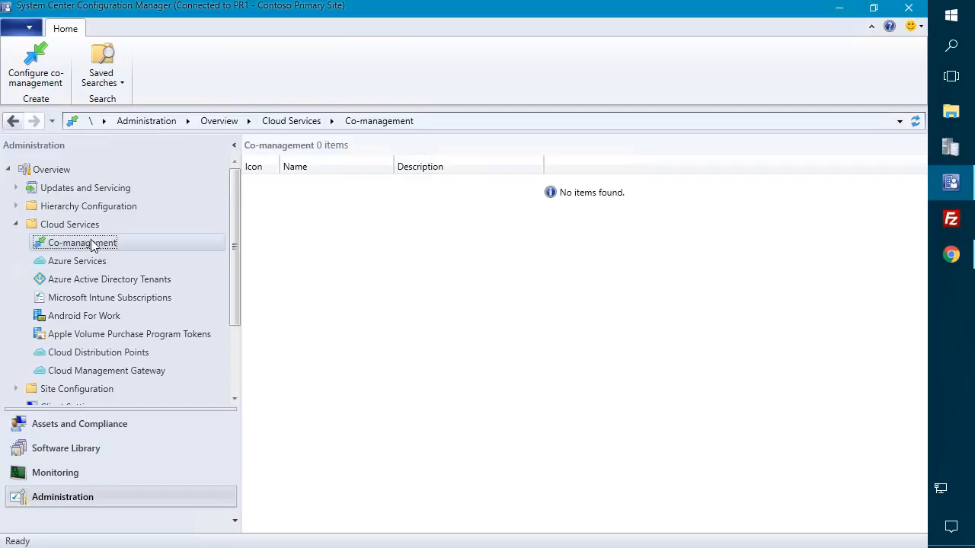
right_click(112, 245)
click(145, 258)
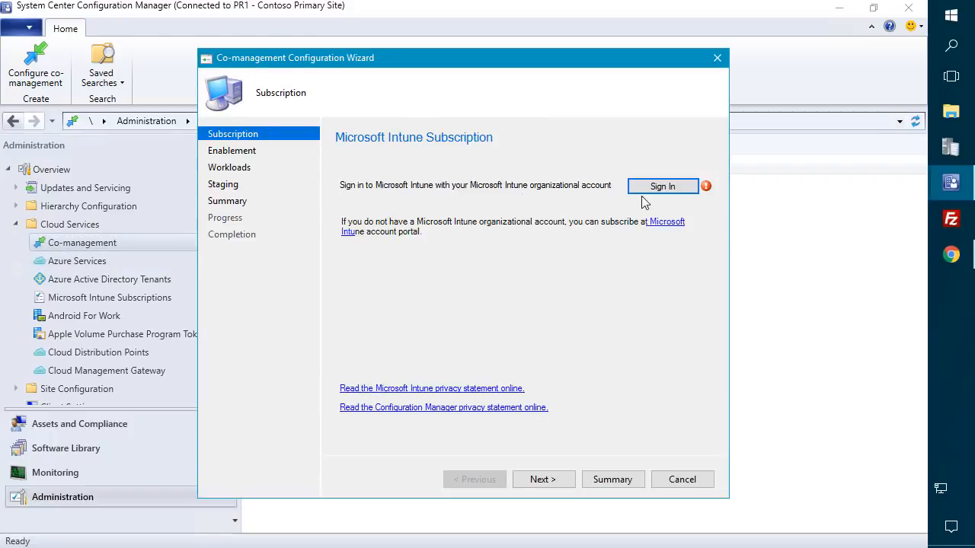
- Sign in to Microsoft Intune with the admin account and advance to the Enable co-management page
click(673, 187)
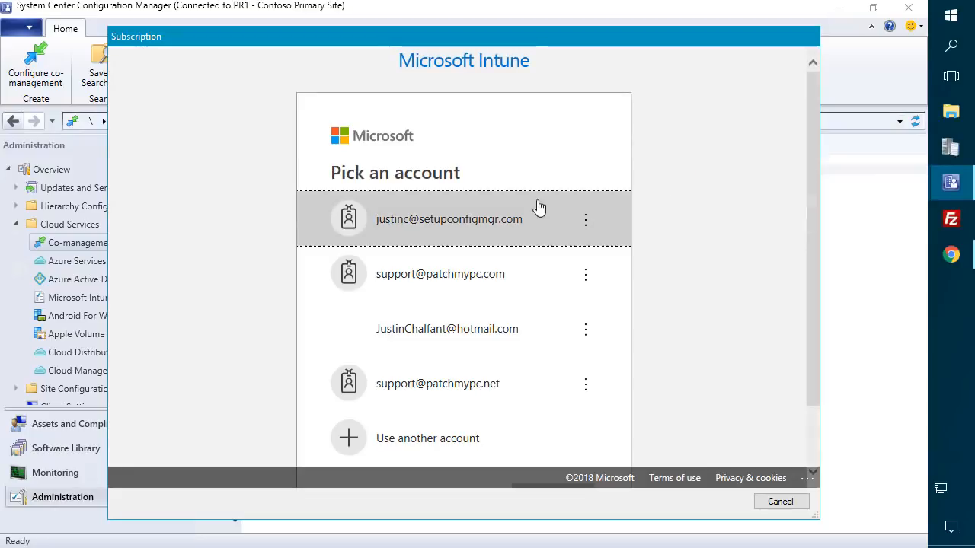
click(506, 221)
text(p)
key(BackSpace)
text(********)
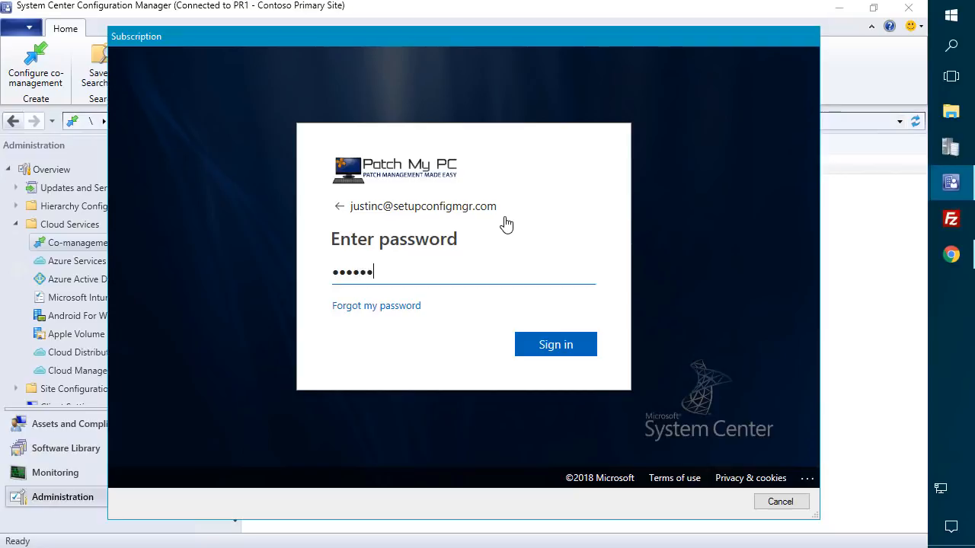
key(Return)
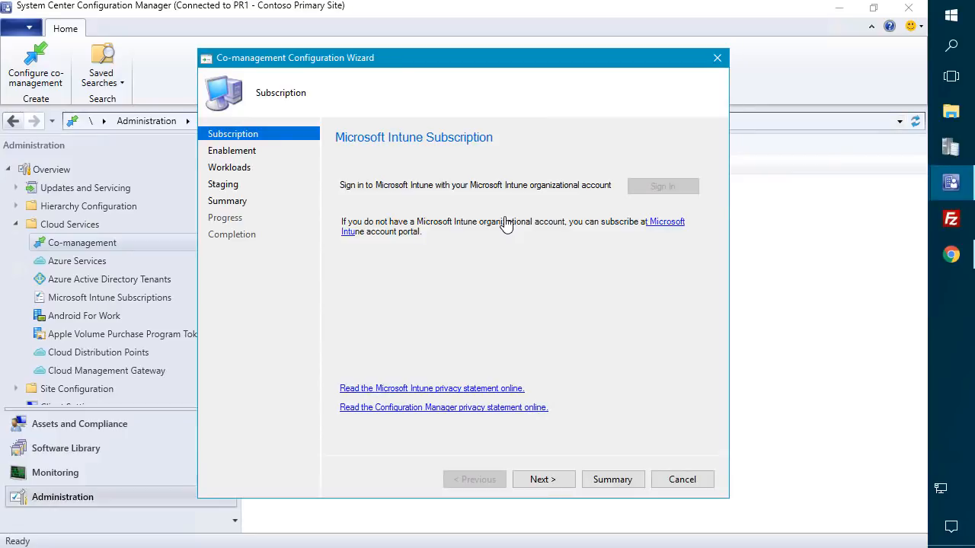
click(544, 483)
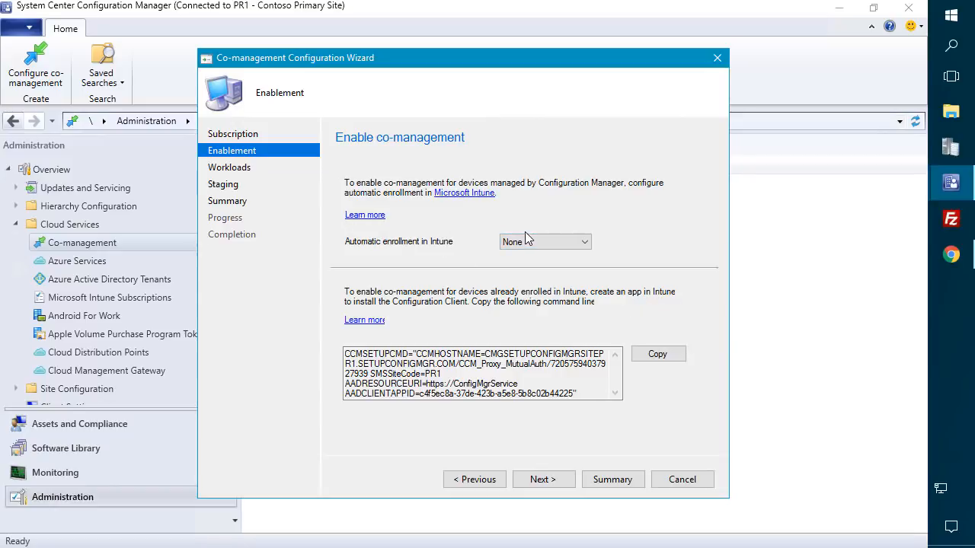
- Set automatic enrollment in Intune to All and copy the client install command line
click(550, 242)
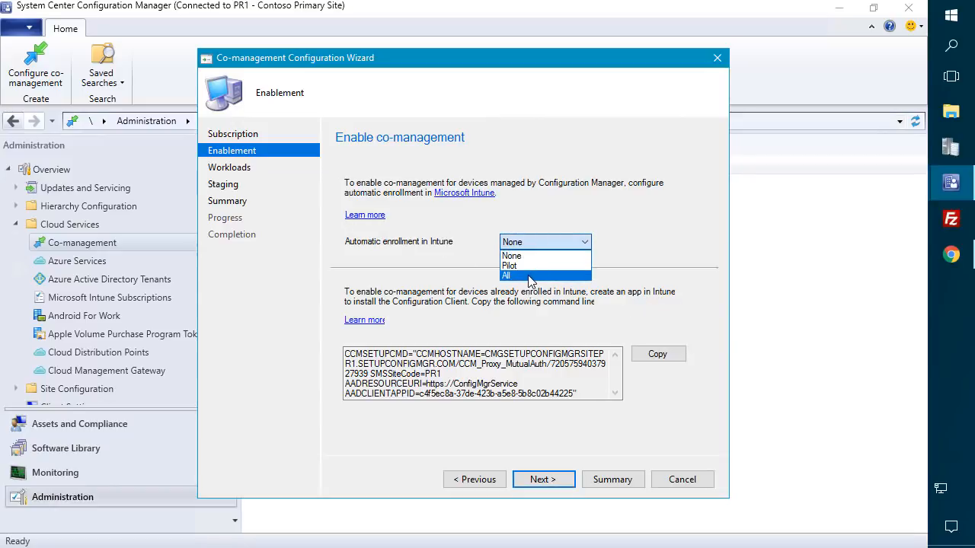
click(531, 275)
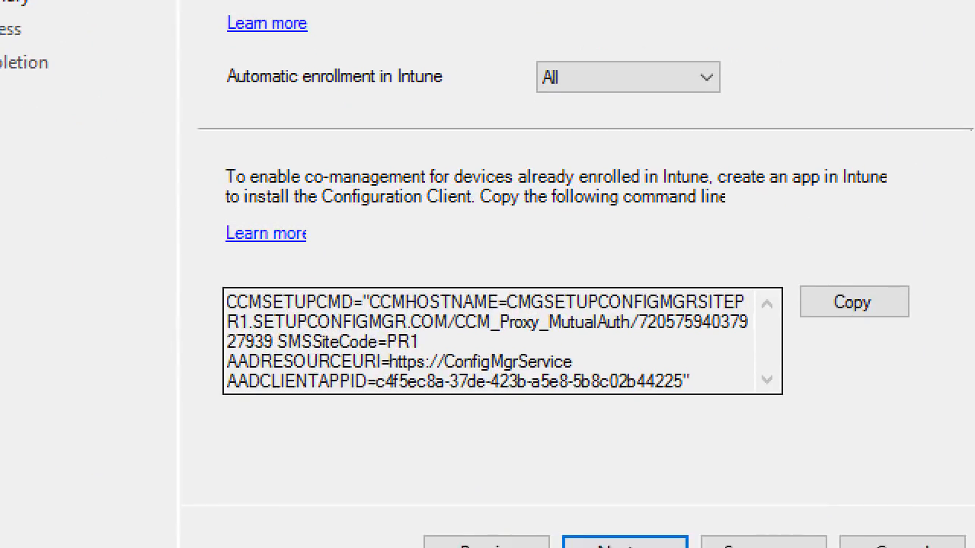
mouse_move(202, 264)
mouse_down()
mouse_move(537, 404)
mouse_move(952, 446)
mouse_move(911, 435)
mouse_move(914, 402)
mouse_up()
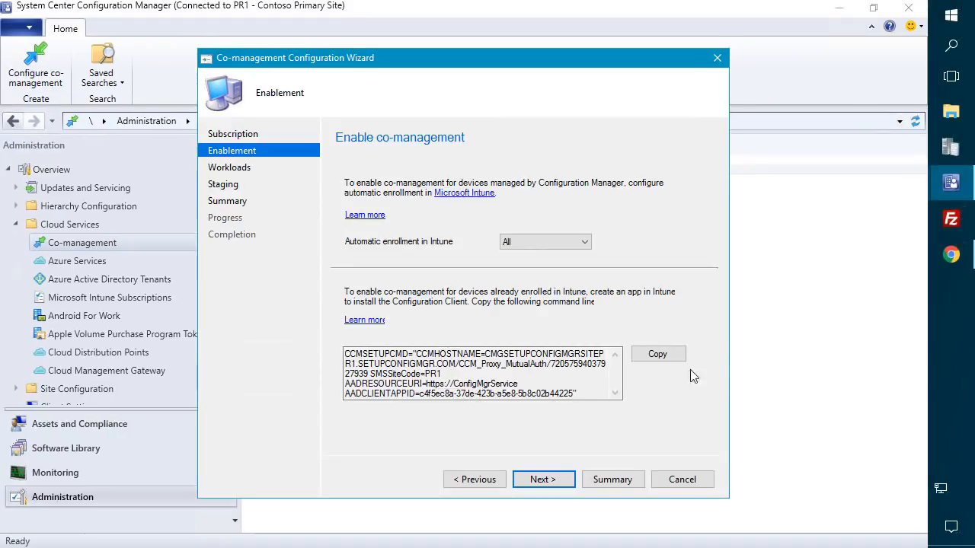
click(657, 355)
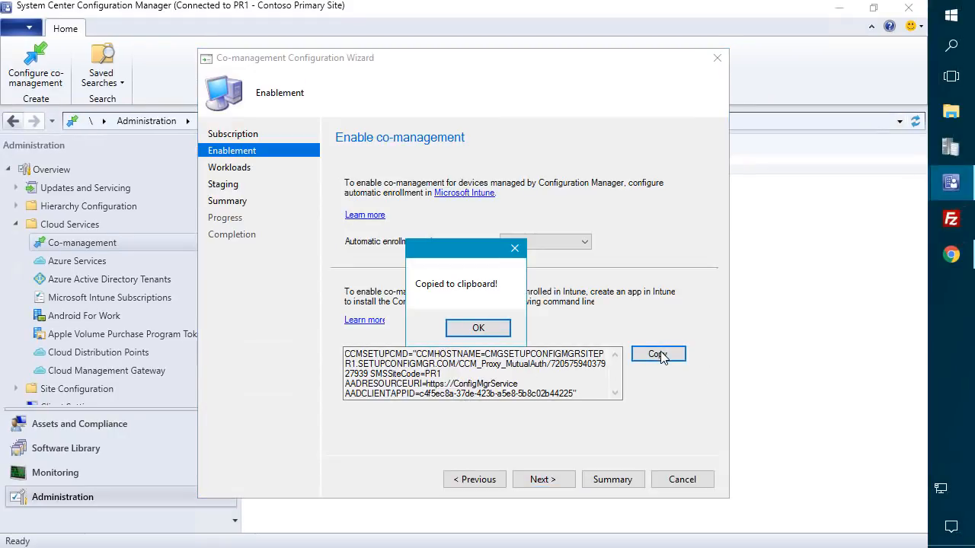
click(491, 330)
click(956, 21)
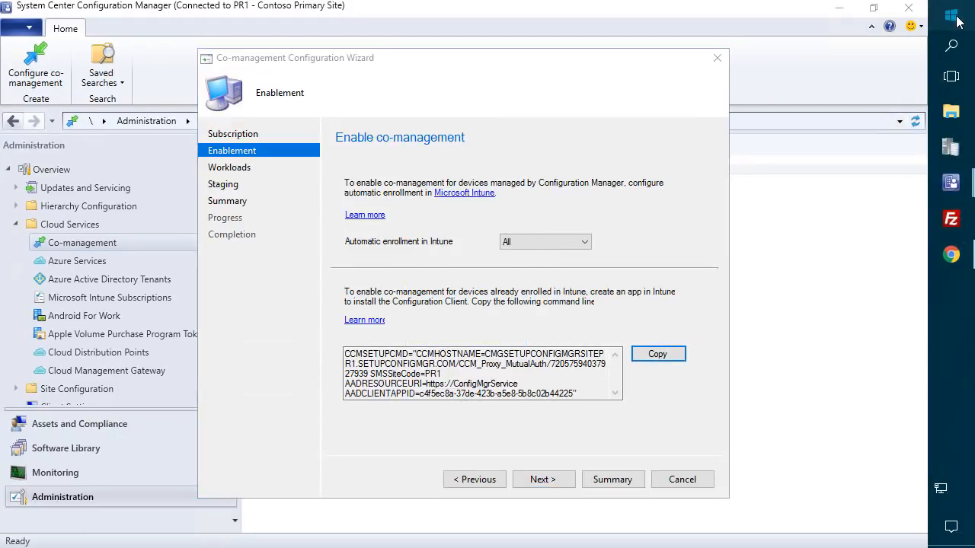
- Paste the CCMSETUPCMD command line into a new Notepad++ document, then advance the wizard to Configure Workloads
text(note)
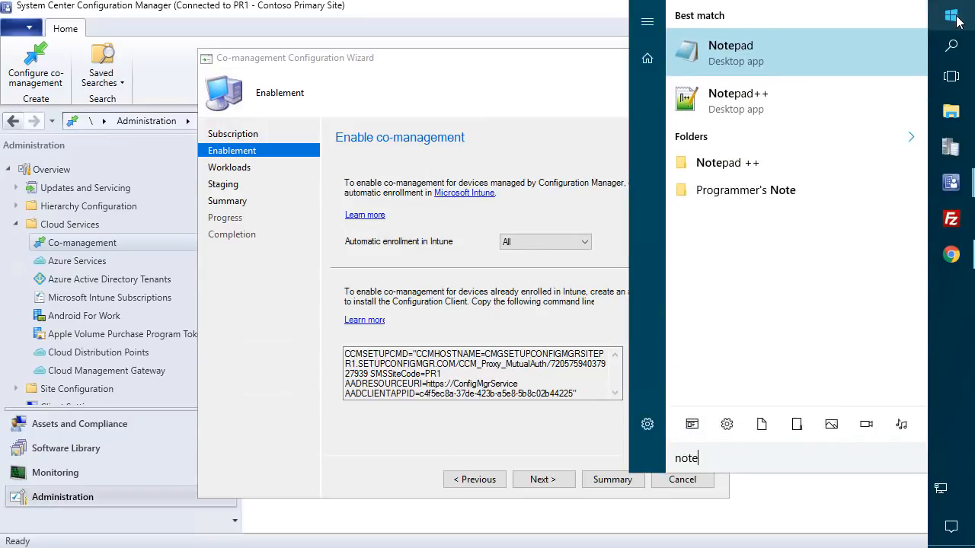
text(pad++)
key(Down)
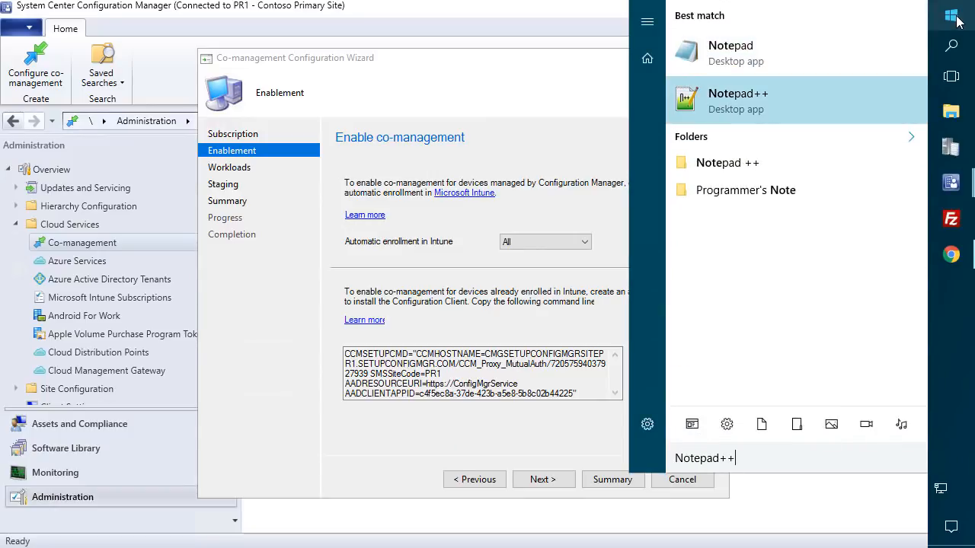
key(Return)
key(ctrl+v)
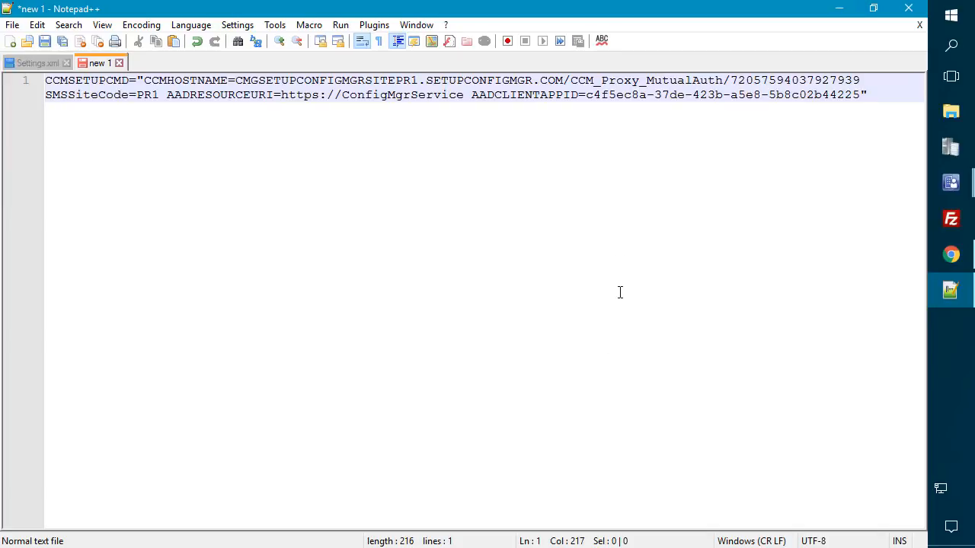
click(841, 10)
click(550, 481)
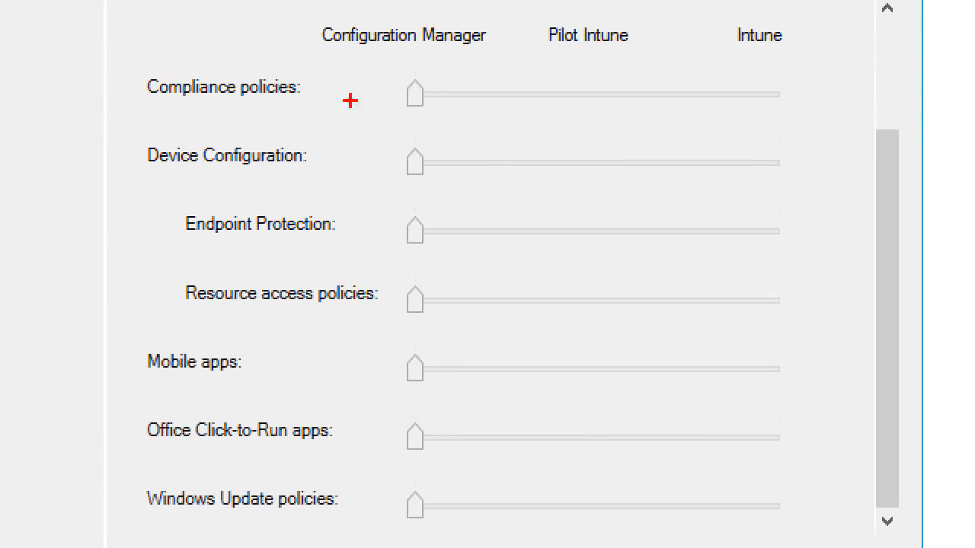
- Slide the Compliance policies workload from Configuration Manager to Intune, leaving other workloads unchanged
drag(310, 13, 513, 56)
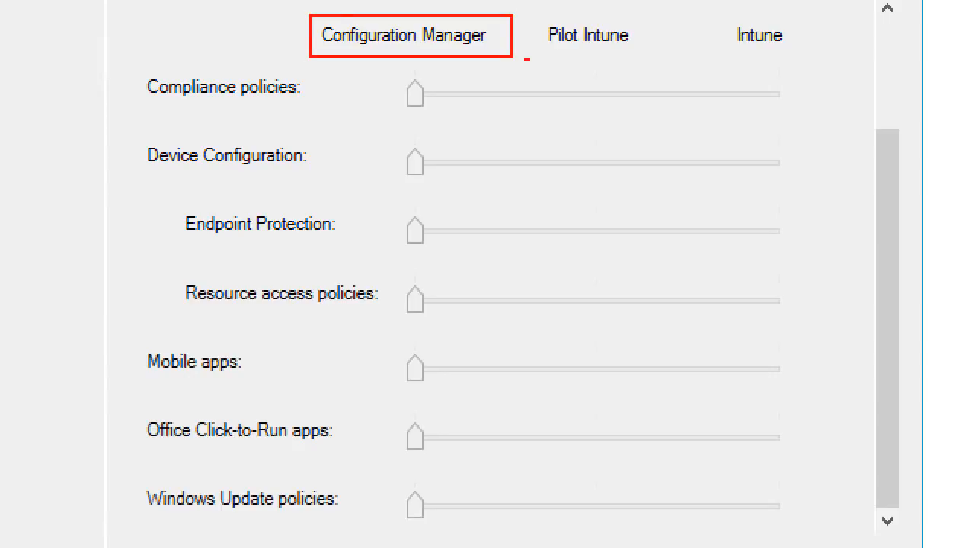
drag(729, 17, 802, 61)
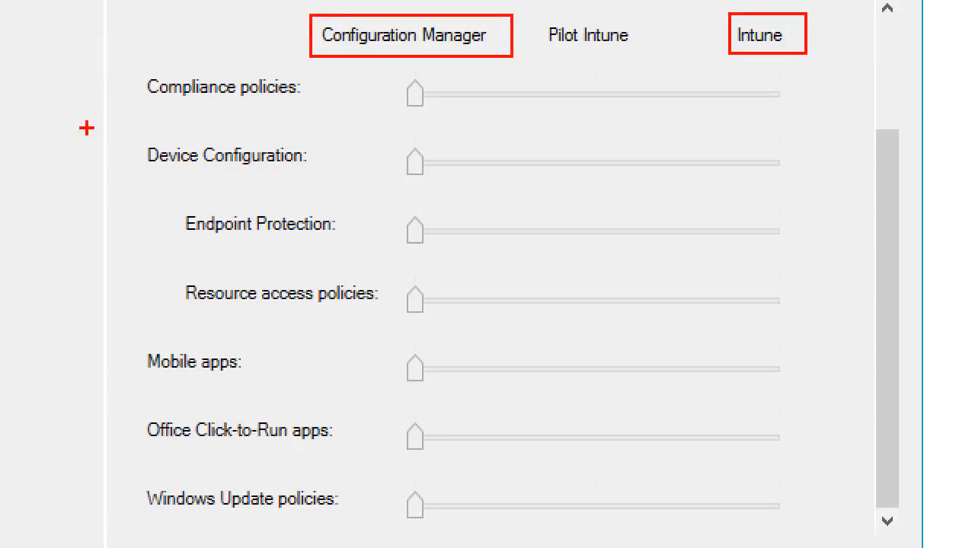
mouse_move(118, 45)
mouse_down()
mouse_move(446, 204)
mouse_move(853, 311)
mouse_move(853, 522)
mouse_up()
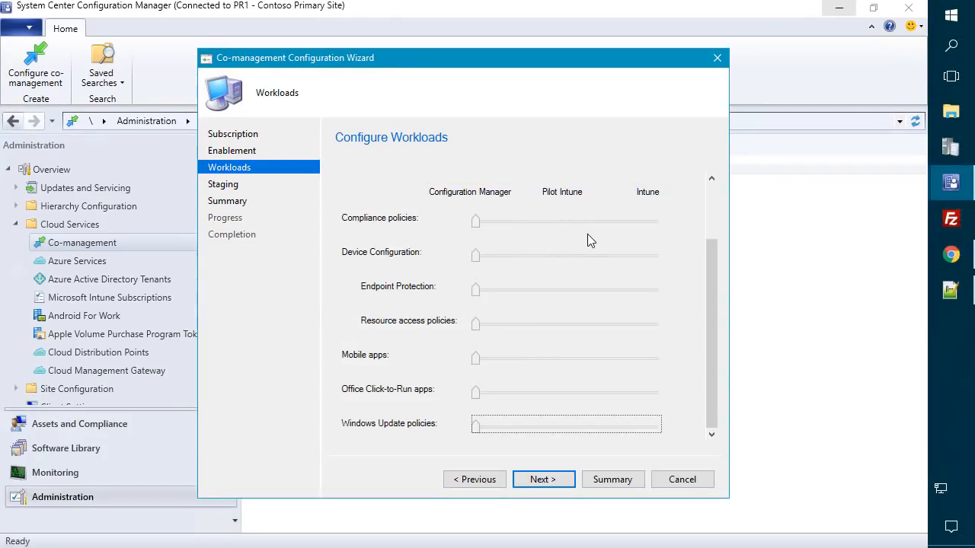
scroll(587, 236, up, 2)
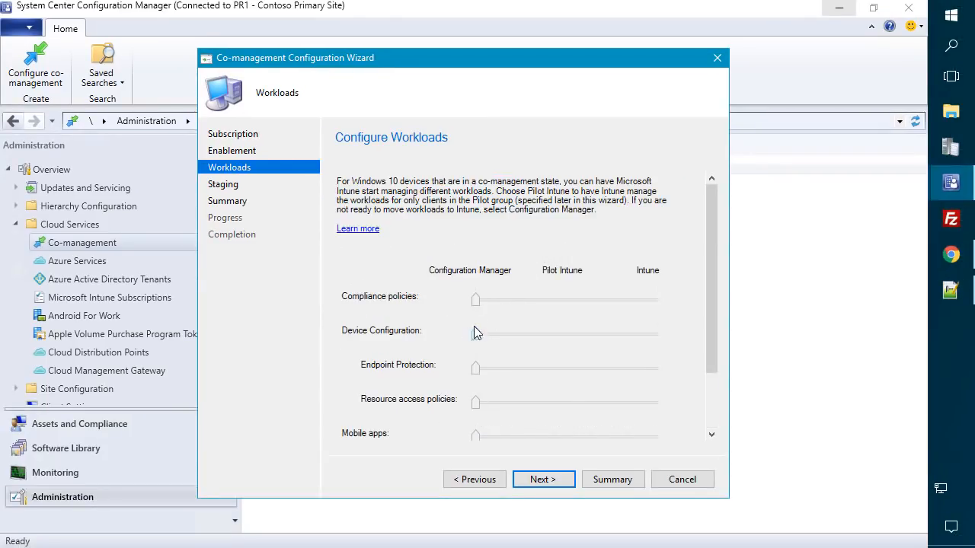
drag(476, 299, 659, 299)
scroll(614, 271, down, 2)
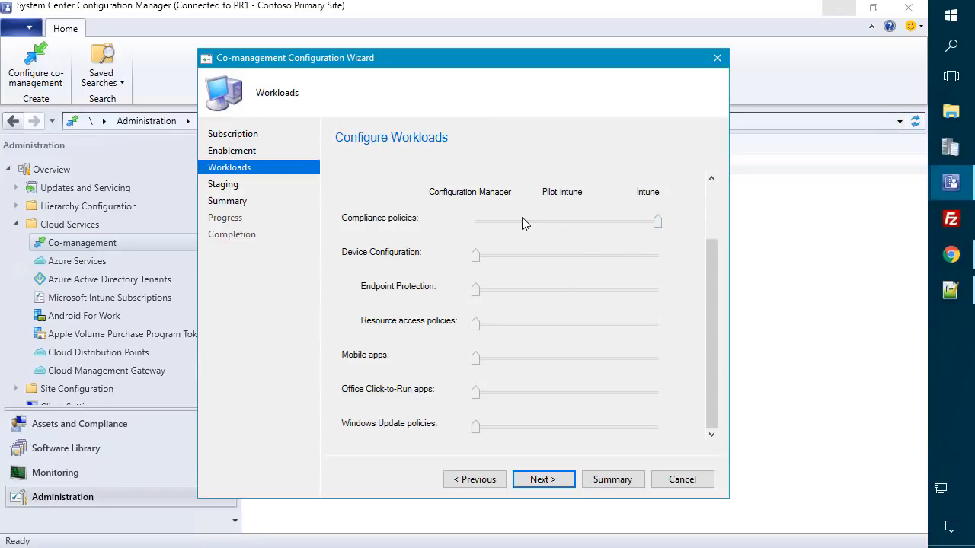
- On the Staging page, browse to the Workstation Patching Pilot IT Department collection, then cancel without choosing a pilot
click(542, 480)
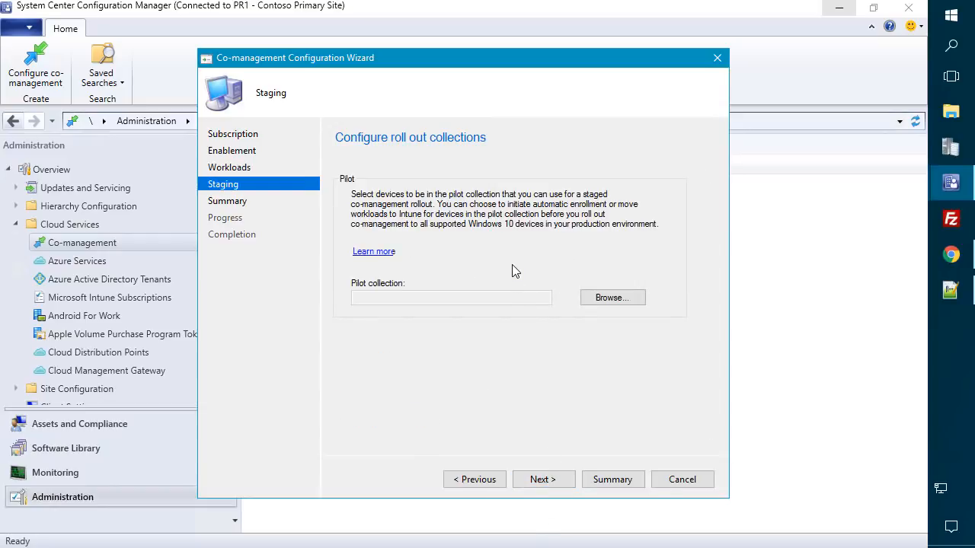
click(614, 299)
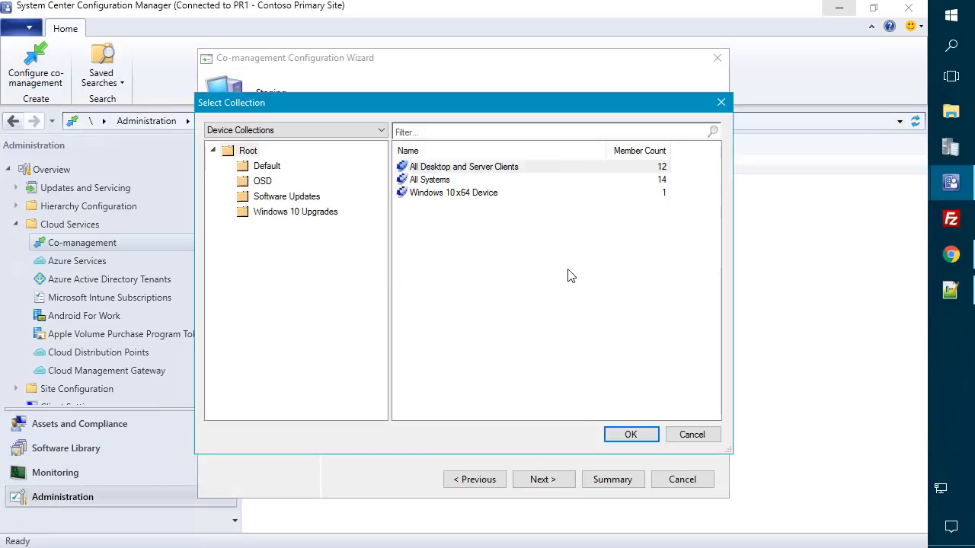
click(286, 200)
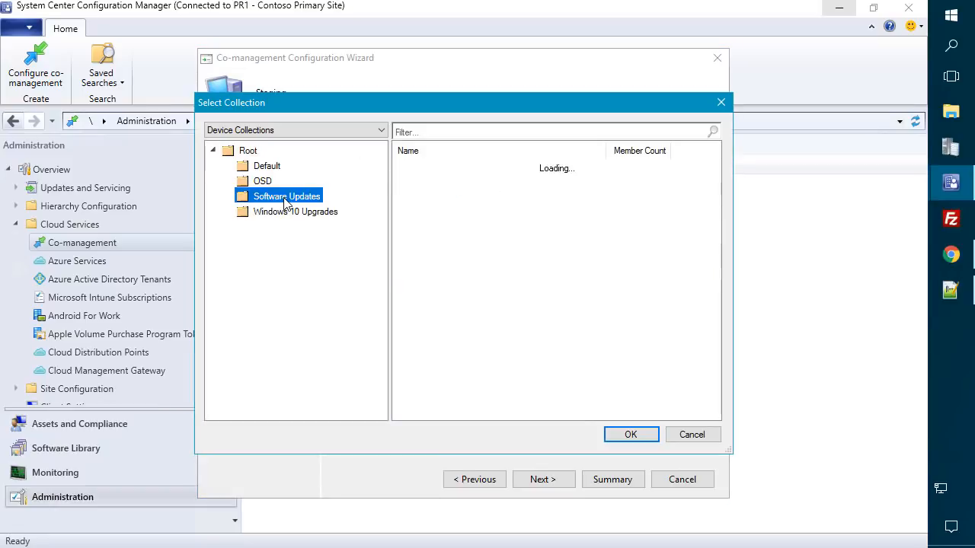
click(455, 167)
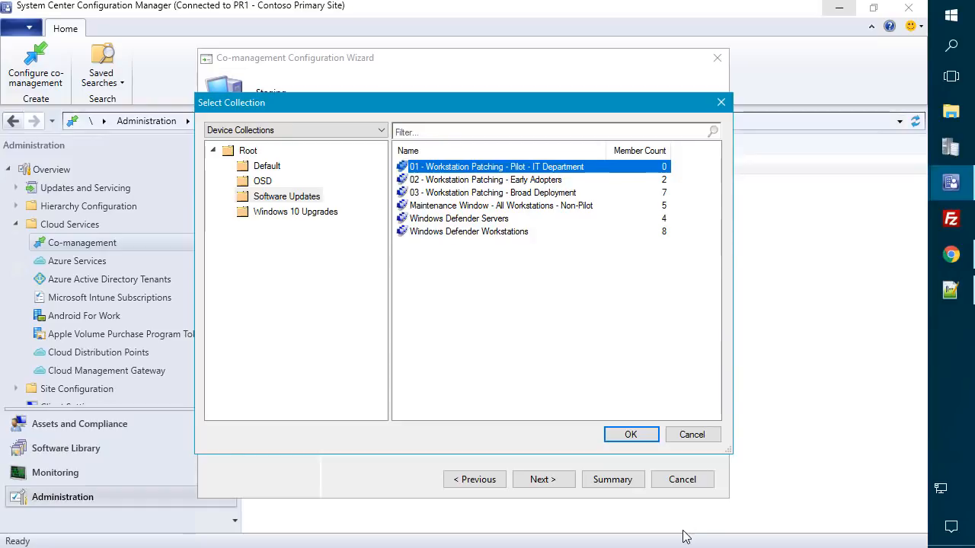
click(691, 436)
- Confirm automatic enrollment stays All and advance through the wizard to the Summary page
click(485, 483)
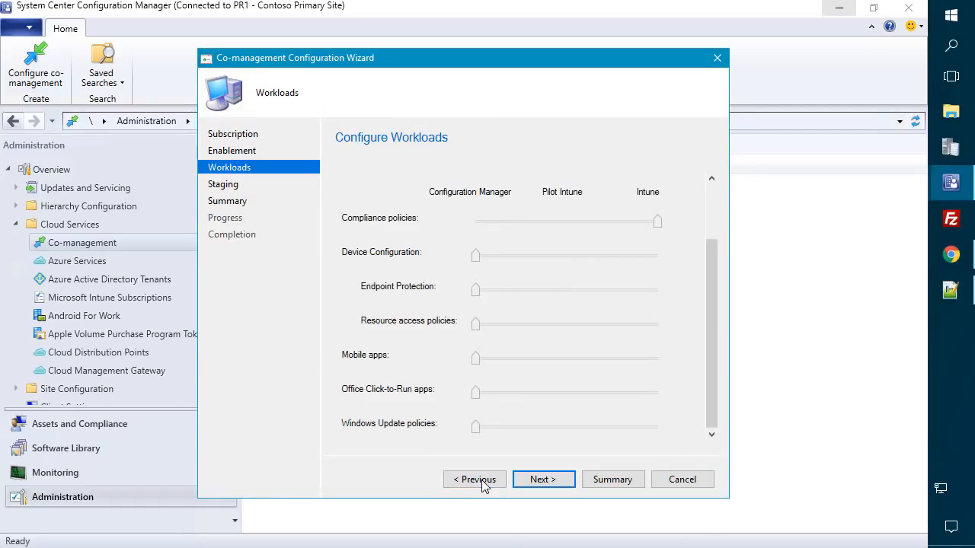
click(481, 480)
click(539, 242)
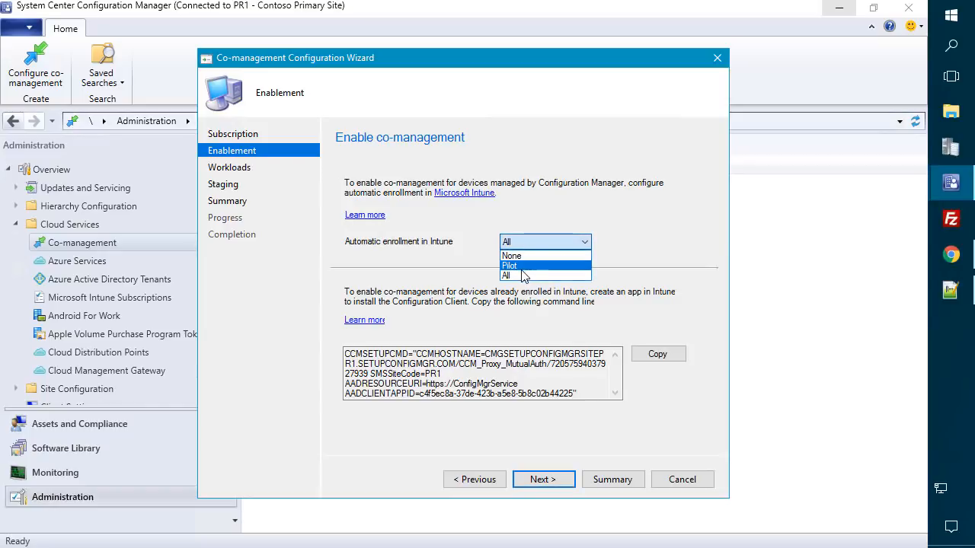
click(449, 268)
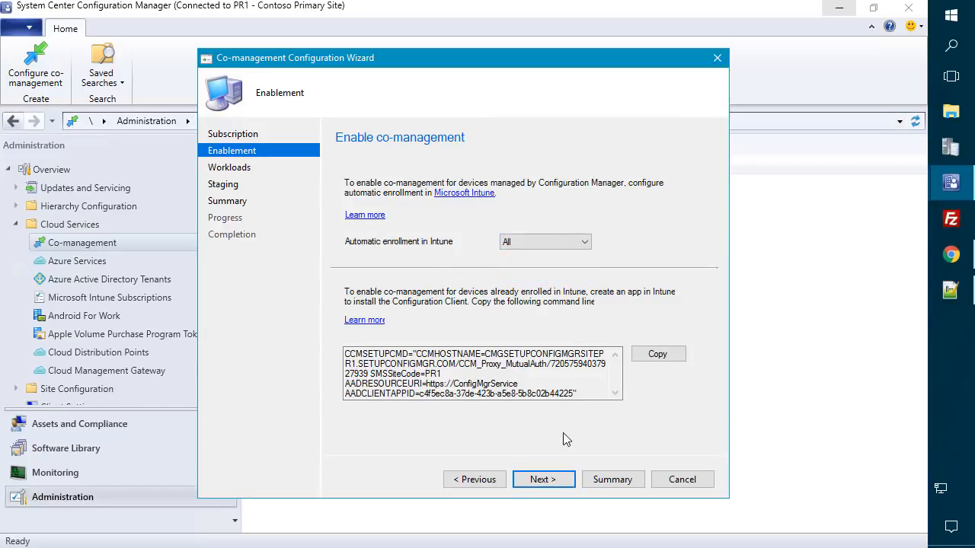
click(542, 480)
click(542, 480)
click(550, 478)
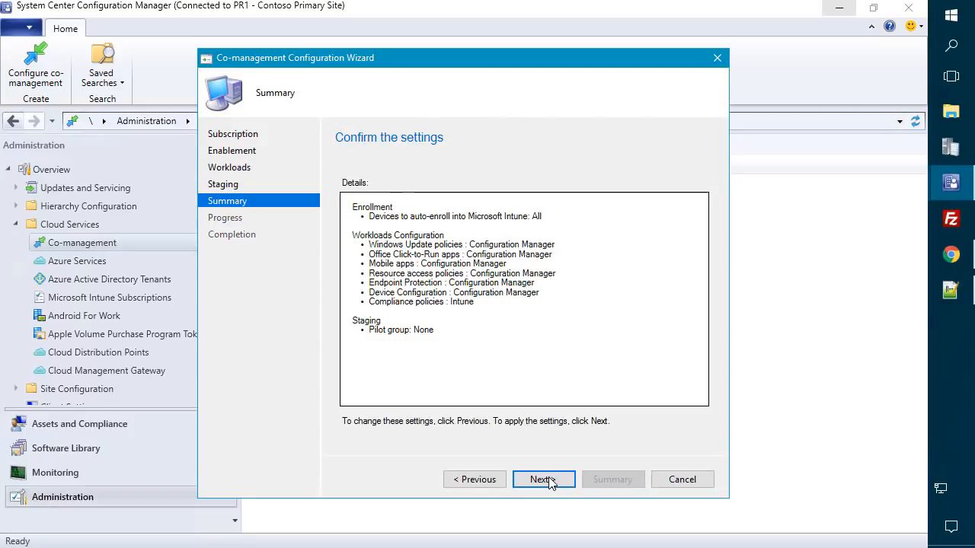
- Apply the co-management settings as CoMgmtSettingsProd and close the completed wizard
click(548, 477)
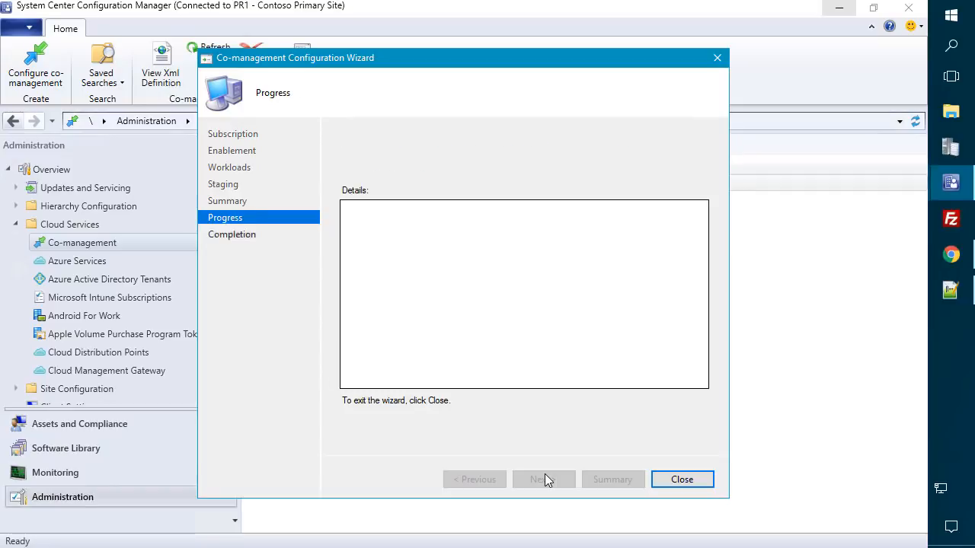
click(696, 480)
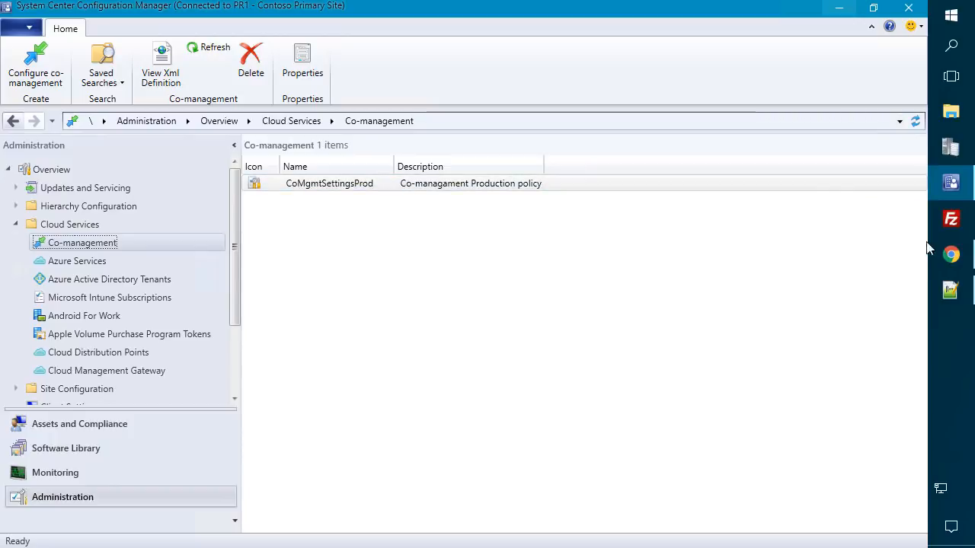
mouse_move(950, 254)
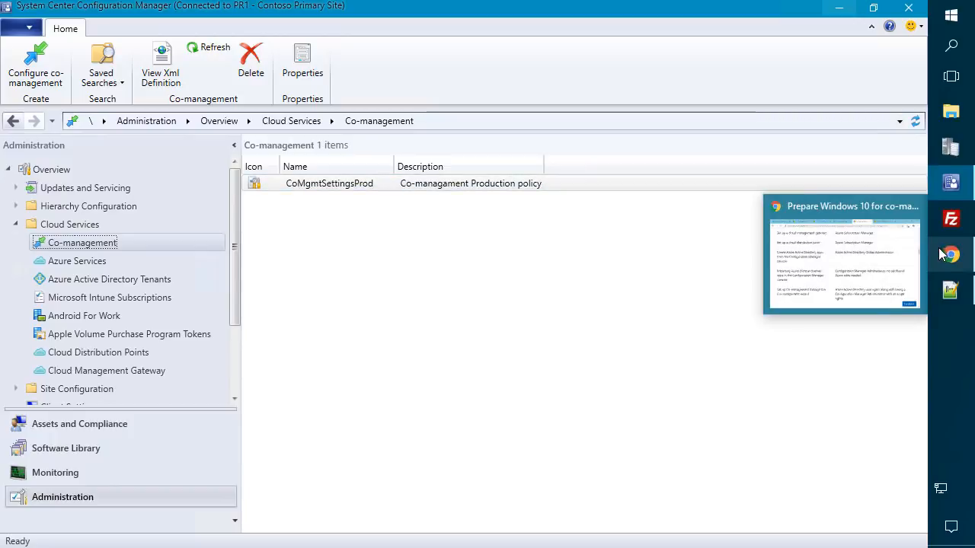
- In the Azure portal, go to Intune > Client apps > Apps and start adding a new app
click(871, 250)
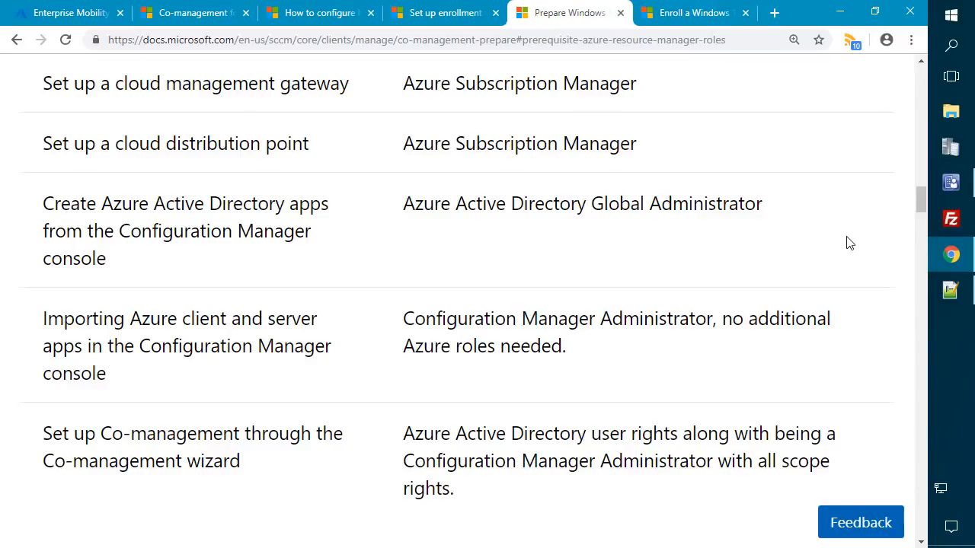
click(28, 22)
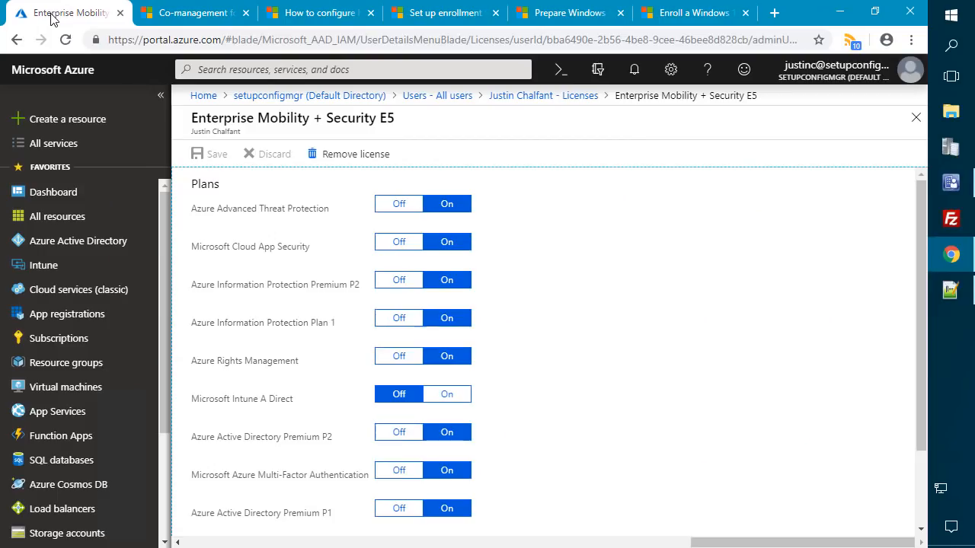
click(72, 265)
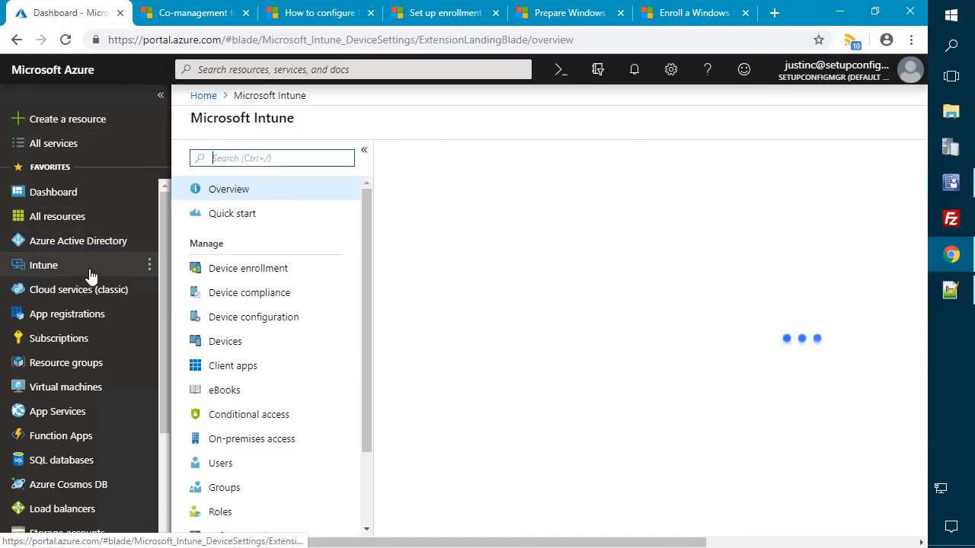
scroll(253, 337, down, 2)
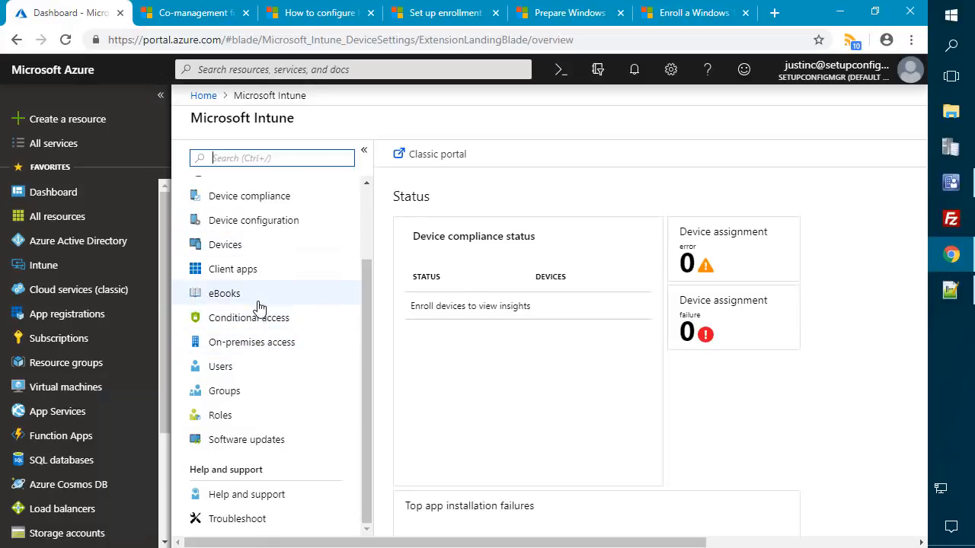
scroll(257, 305, up, 2)
click(244, 365)
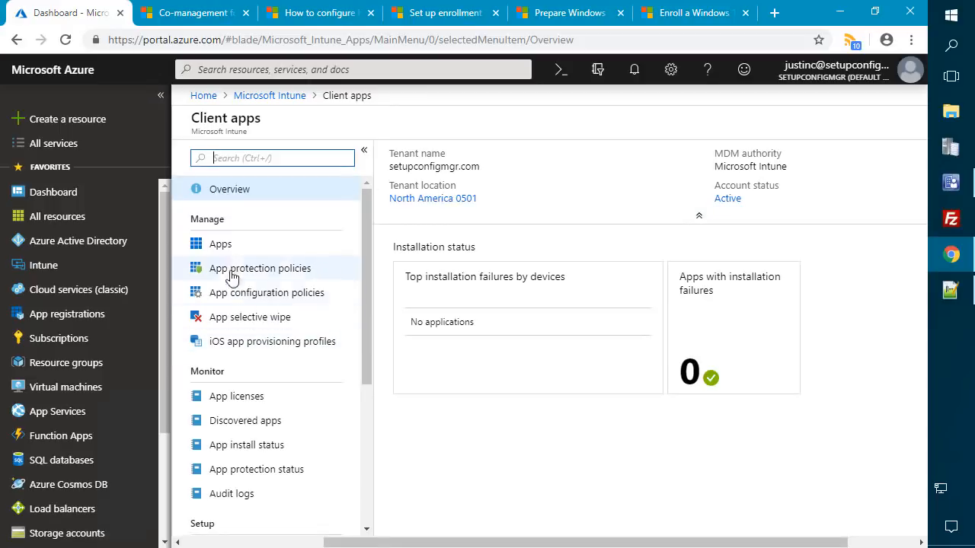
click(222, 245)
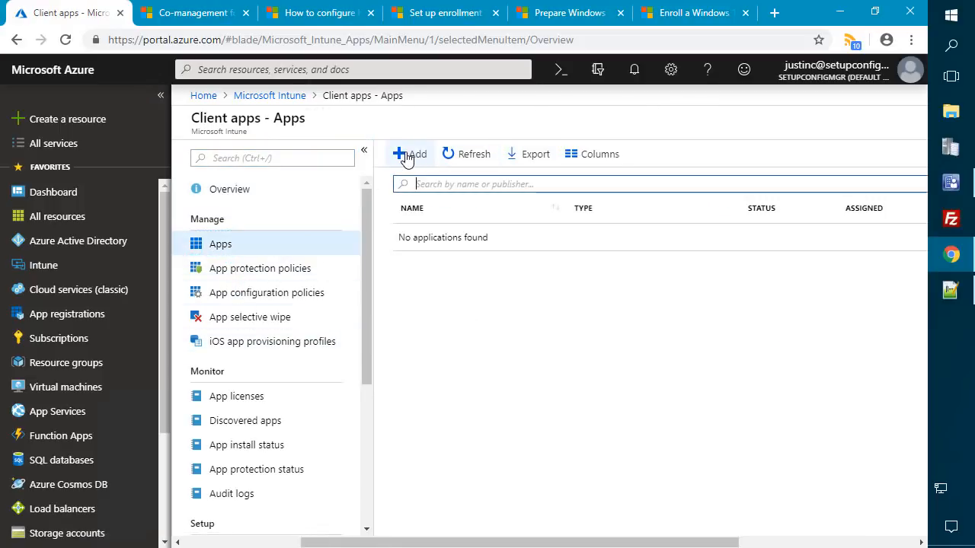
click(339, 155)
- Choose Line-of-business app as the type and select ccmsetup.msi as the package file
click(899, 173)
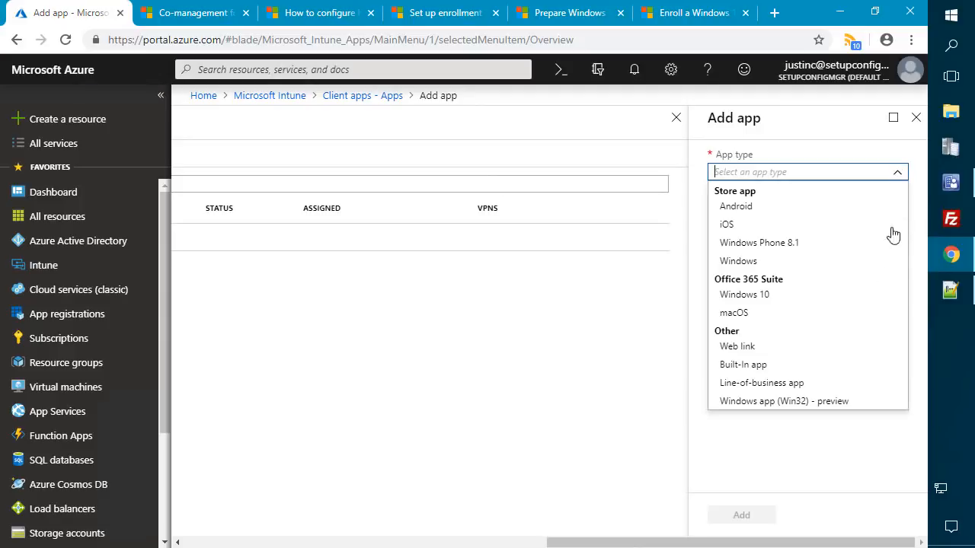
click(760, 383)
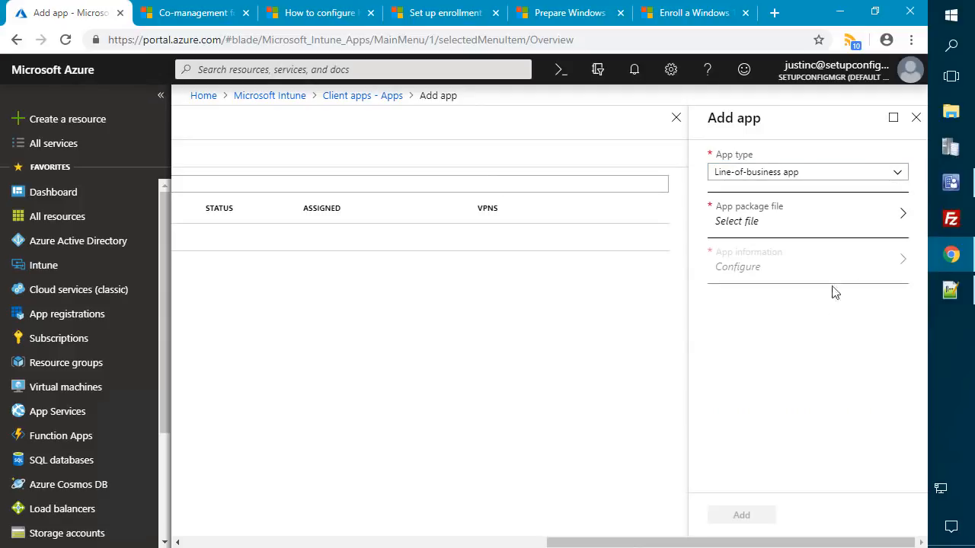
click(840, 225)
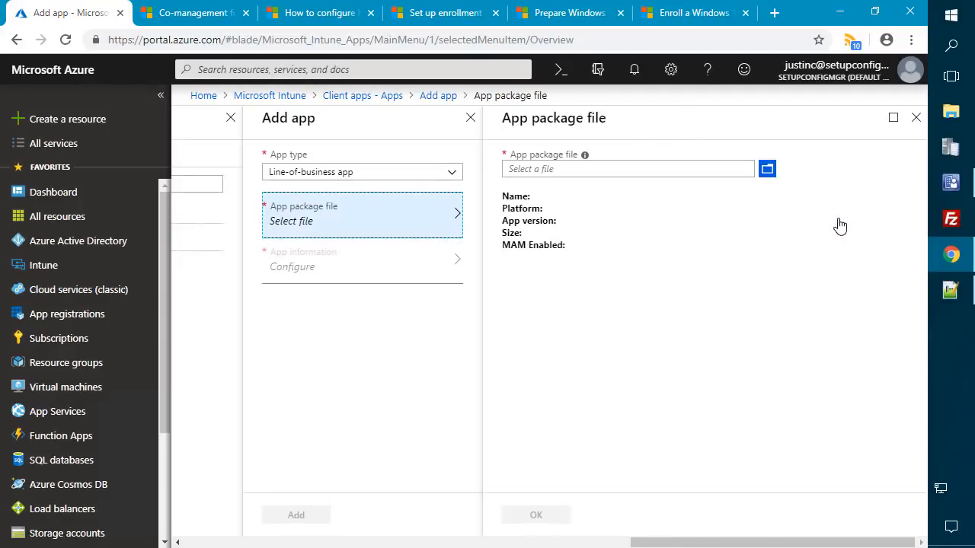
click(767, 169)
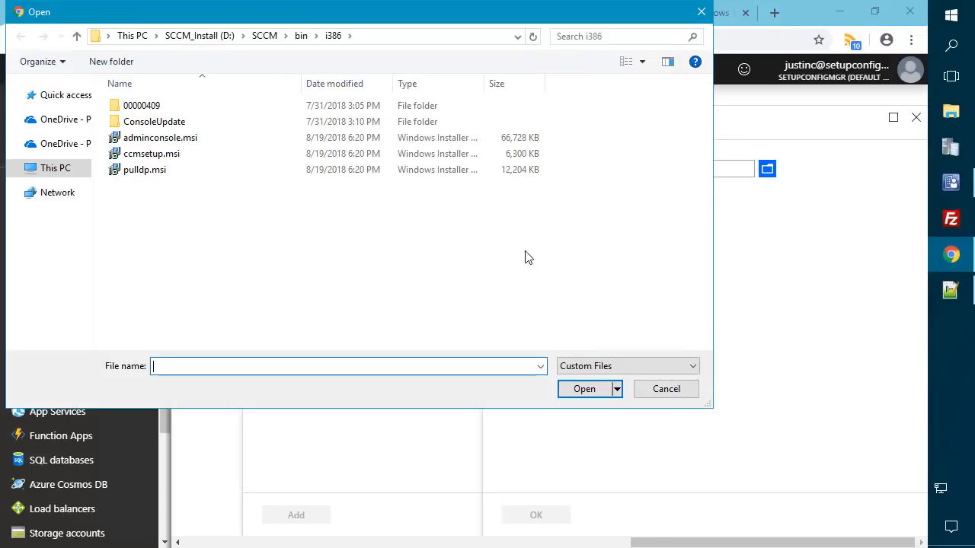
click(361, 42)
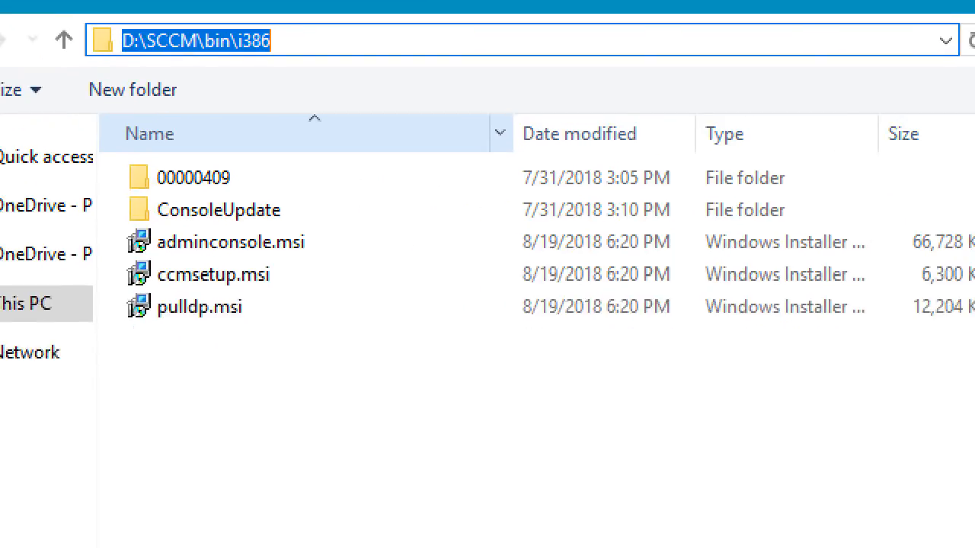
mouse_move(119, 23)
mouse_down()
mouse_move(130, 53)
mouse_move(457, 414)
mouse_move(559, 399)
mouse_move(579, 364)
mouse_up()
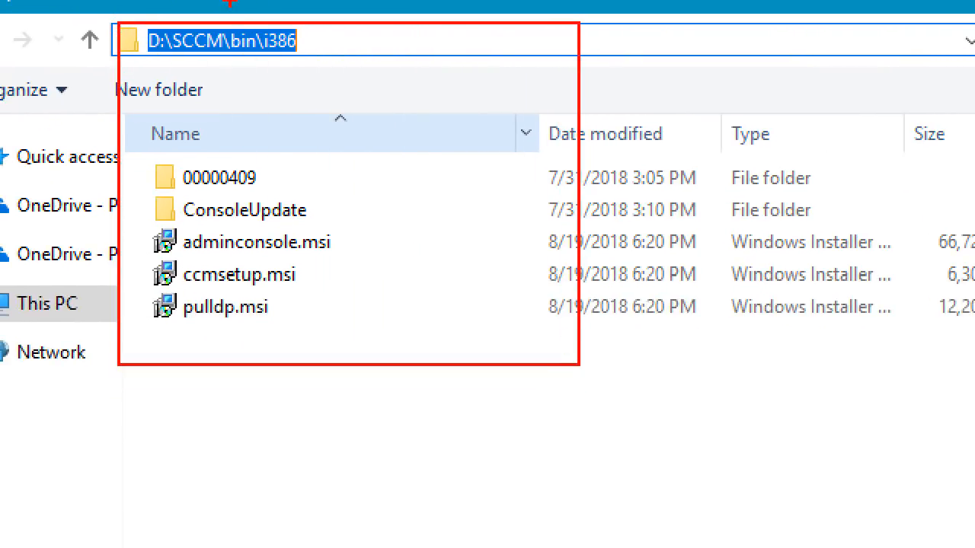
mouse_move(225, 21)
mouse_down()
mouse_move(271, 62)
mouse_move(332, 72)
mouse_move(335, 63)
mouse_up()
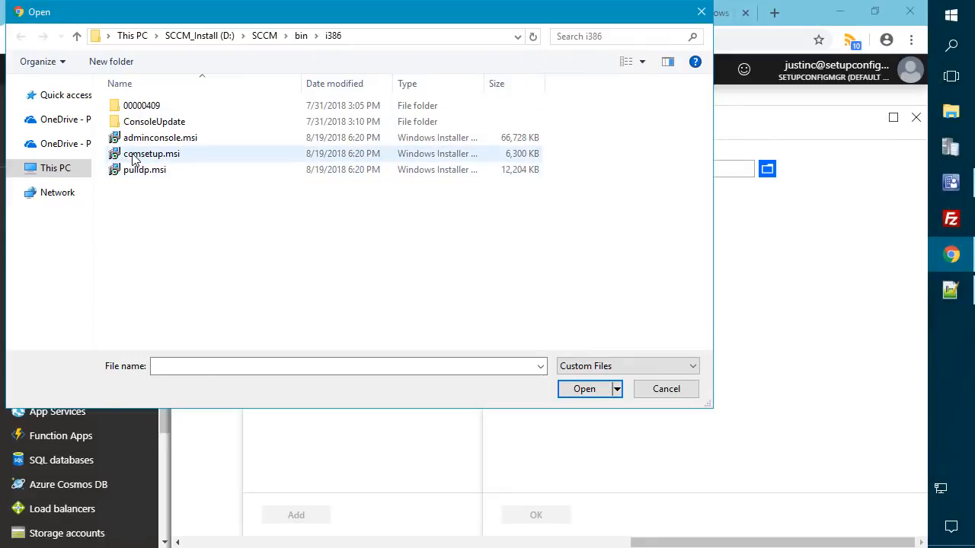
click(226, 275)
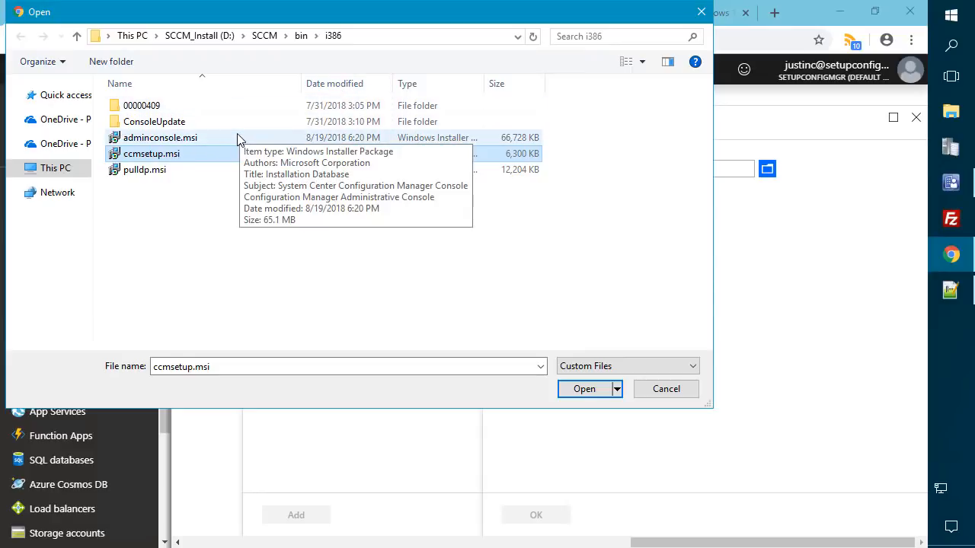
double_click(186, 155)
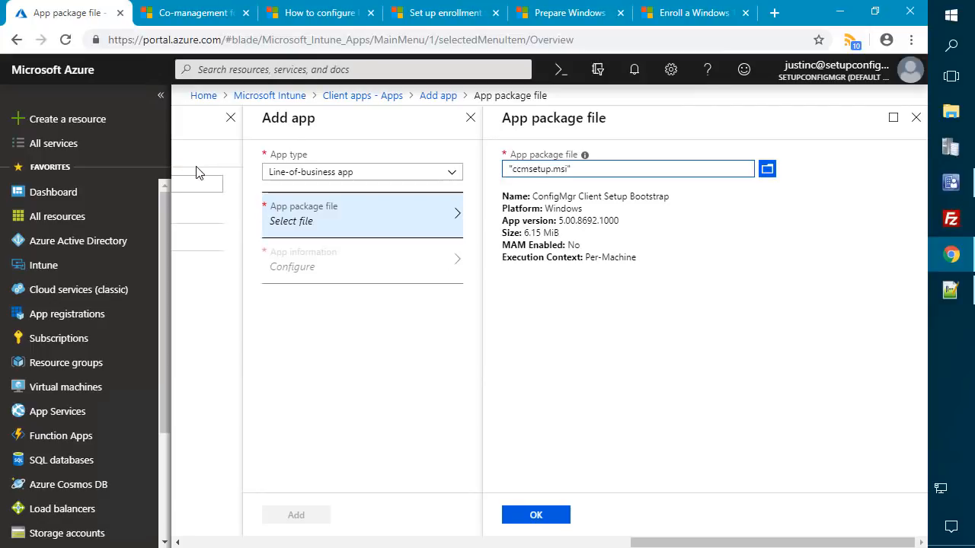
click(537, 516)
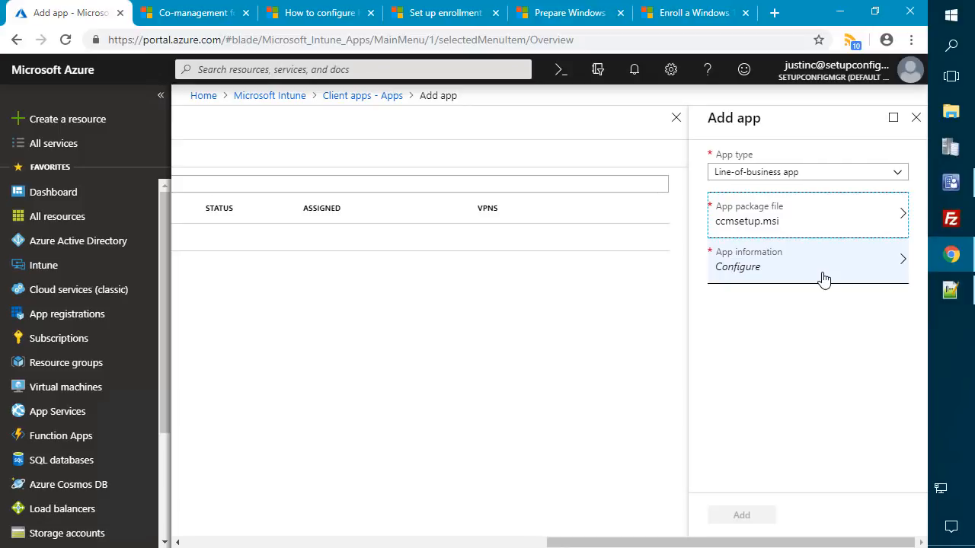
- In App information, set Publisher to Microsoft and paste the setup command-line arguments
click(799, 276)
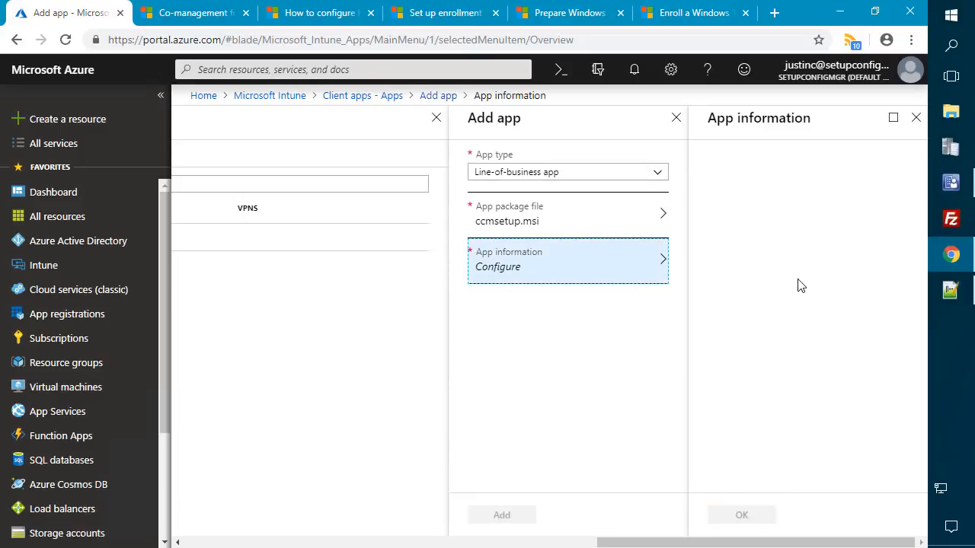
click(774, 272)
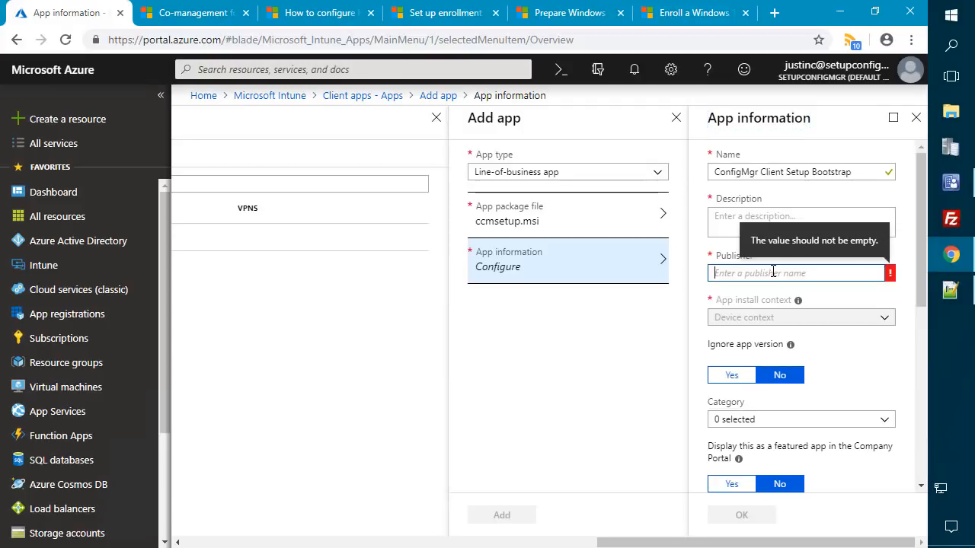
text(Microsoft)
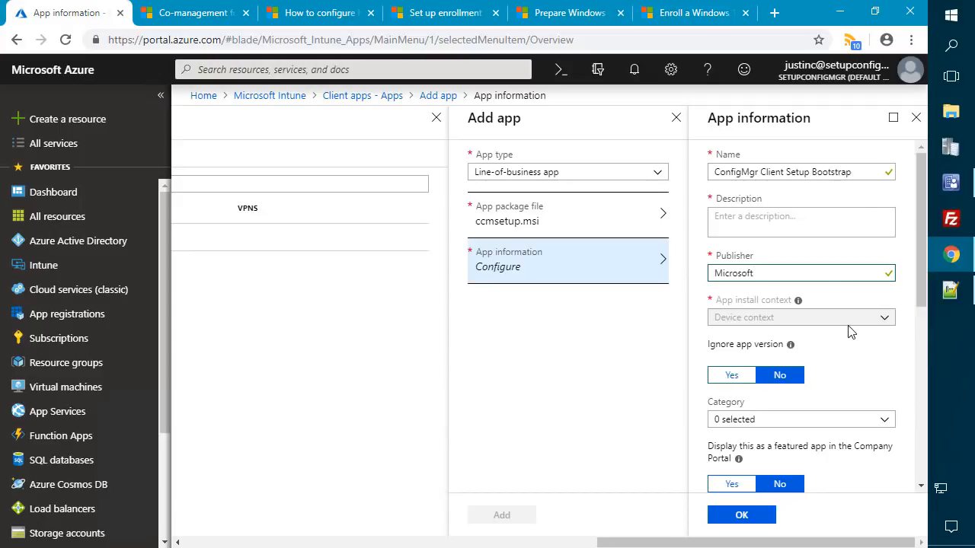
scroll(847, 328, down, 5)
scroll(838, 380, up, 2)
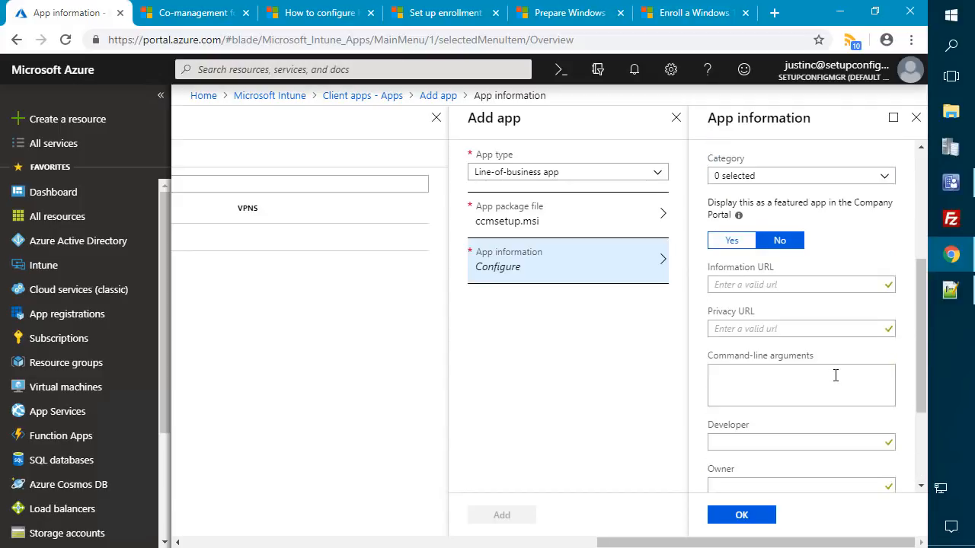
click(811, 389)
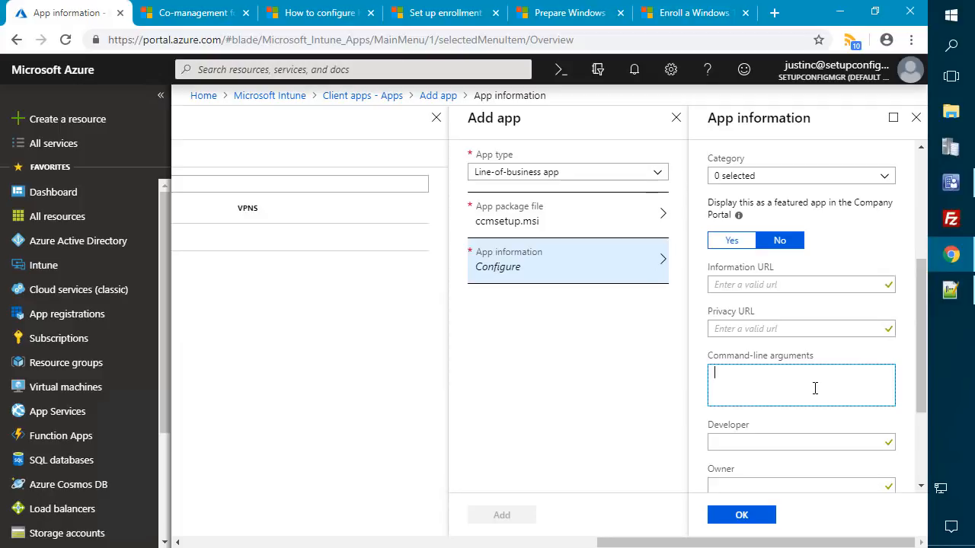
key(ctrl+v)
scroll(789, 396, up, 5)
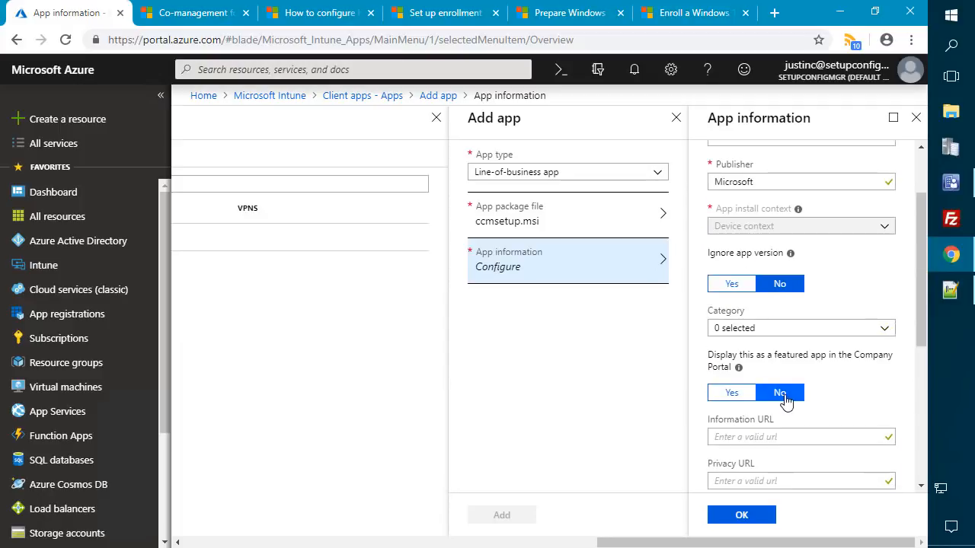
scroll(787, 408, down, 3)
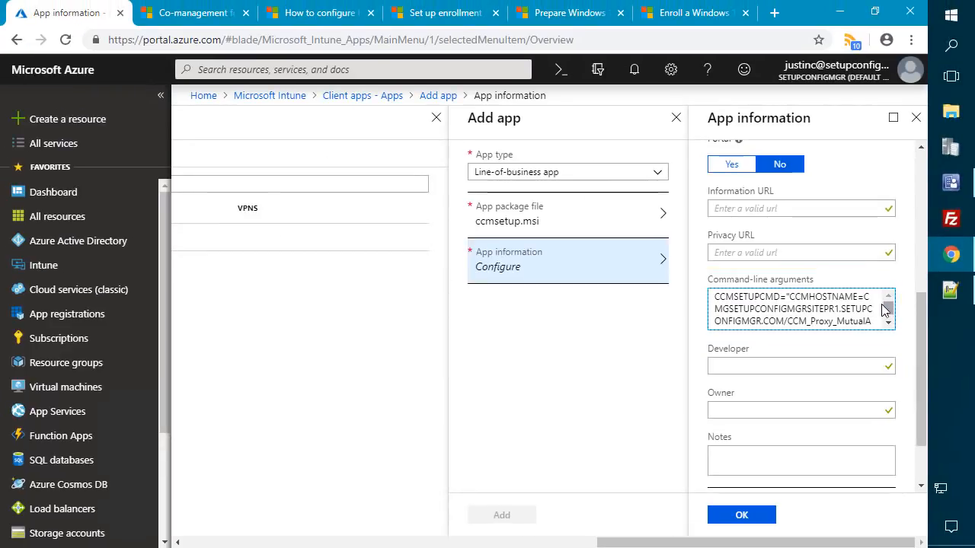
- Review the pasted command line, picking out the host name and AADCLIENTAPPID parameter
triple_click(735, 305)
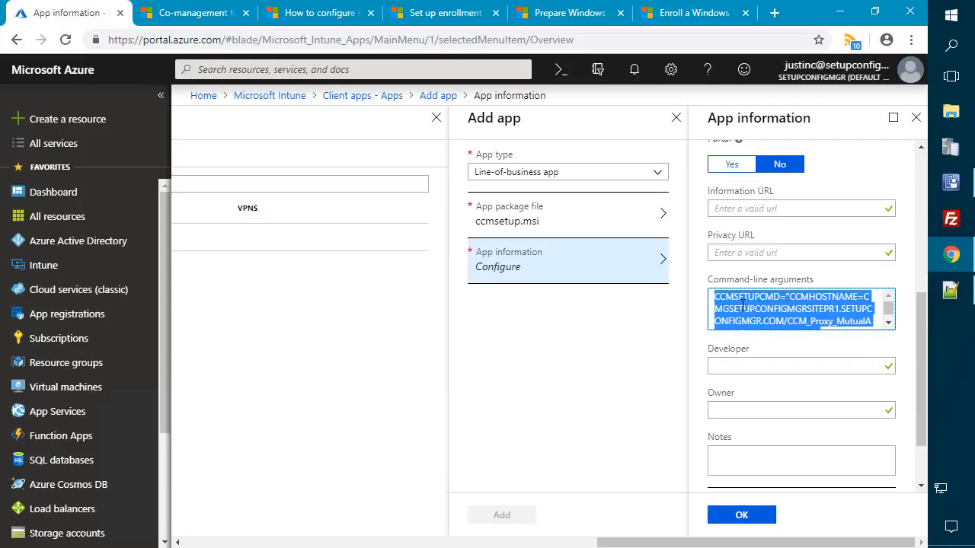
double_click(746, 306)
drag(886, 309, 886, 314)
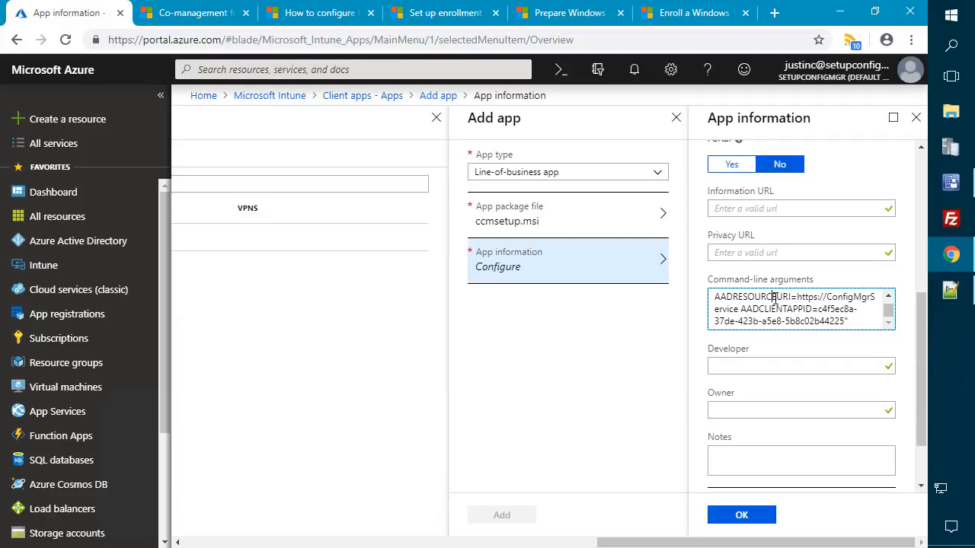
scroll(807, 296, up, 1)
drag(798, 296, 814, 307)
scroll(814, 307, down, 1)
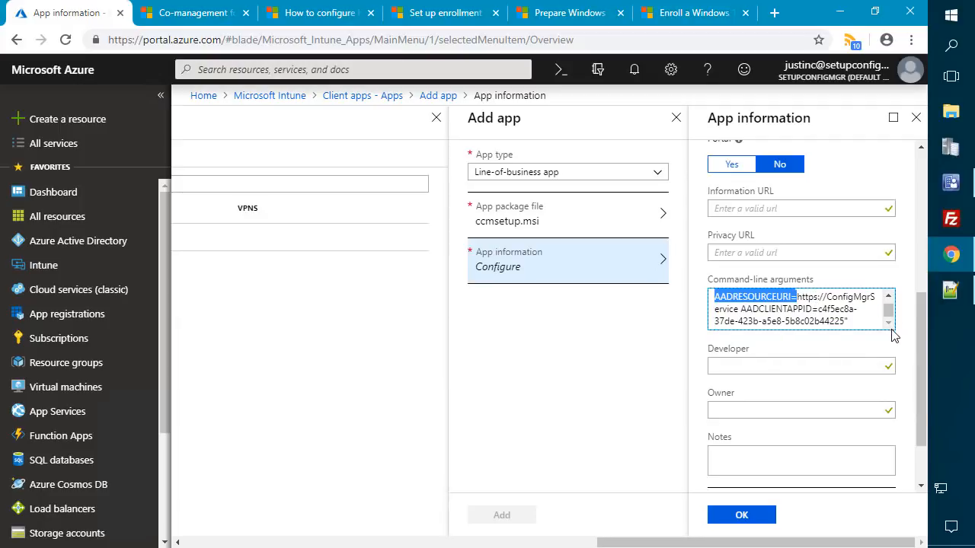
scroll(804, 311, down, 1)
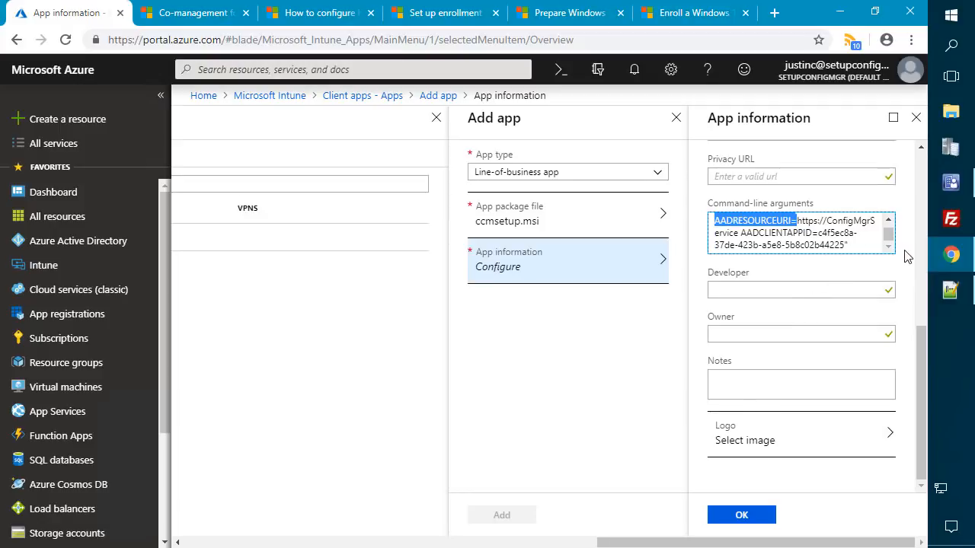
double_click(775, 233)
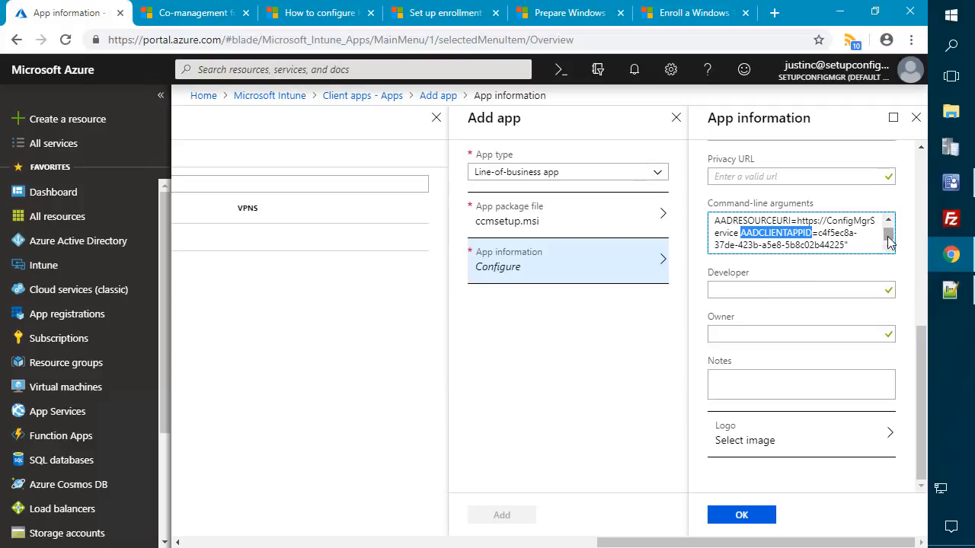
click(857, 246)
scroll(857, 248, up, 2)
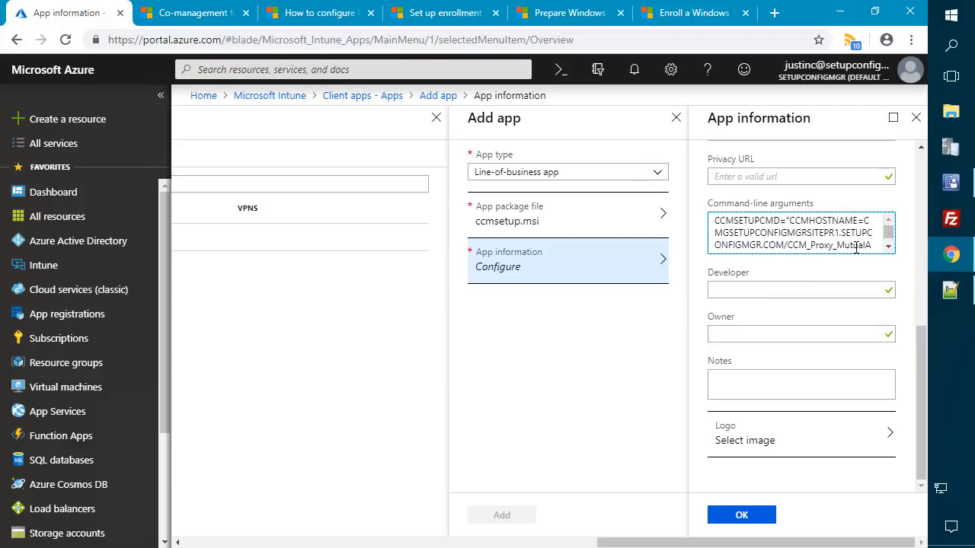
scroll(856, 247, up, 3)
scroll(855, 246, up, 3)
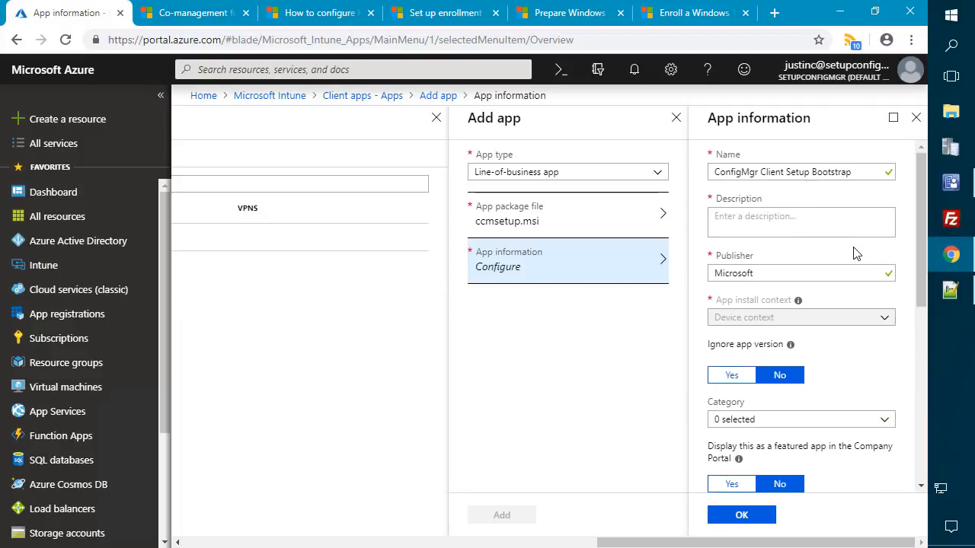
- Copy the name ConfigMgr Client Setup Bootstrap into Description and confirm the app information
triple_click(797, 174)
key(ctrl+c)
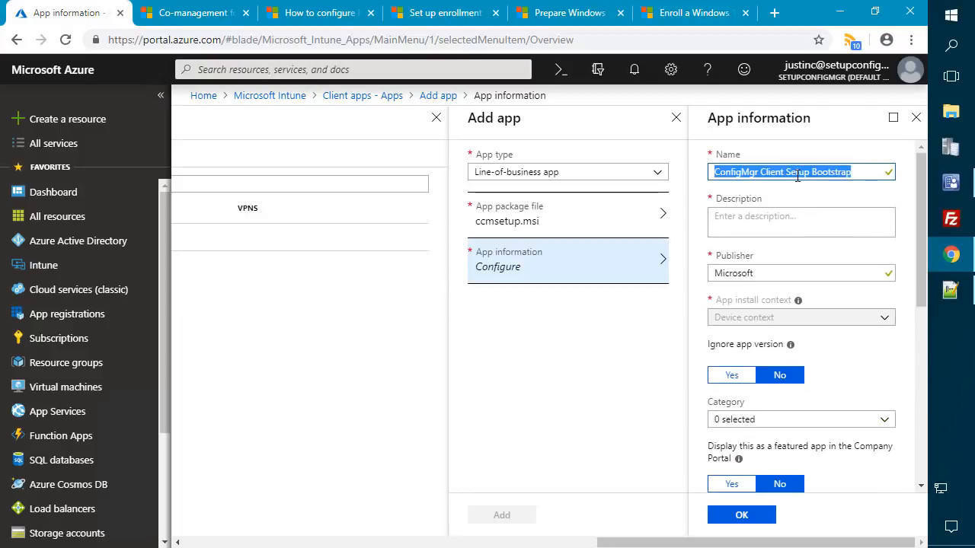
click(797, 216)
key(ctrl+v)
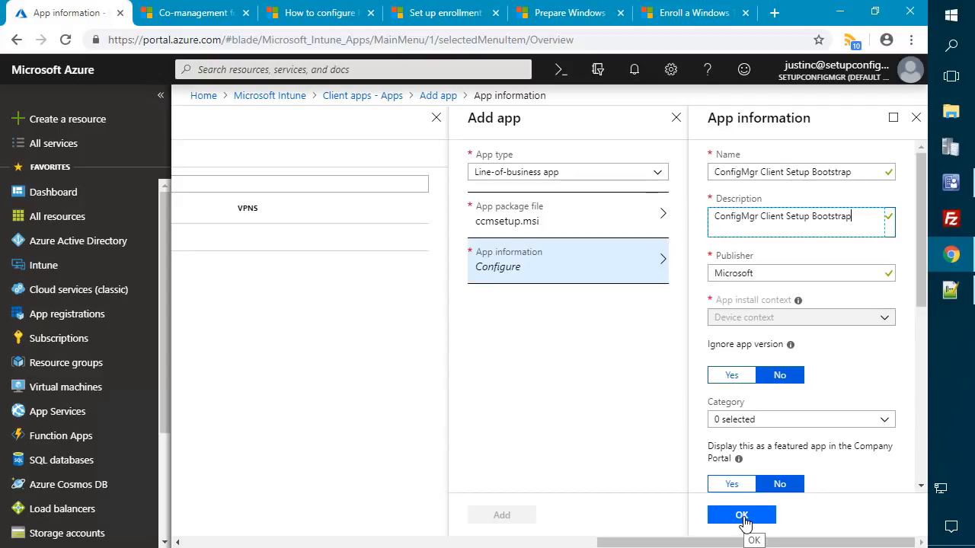
click(743, 517)
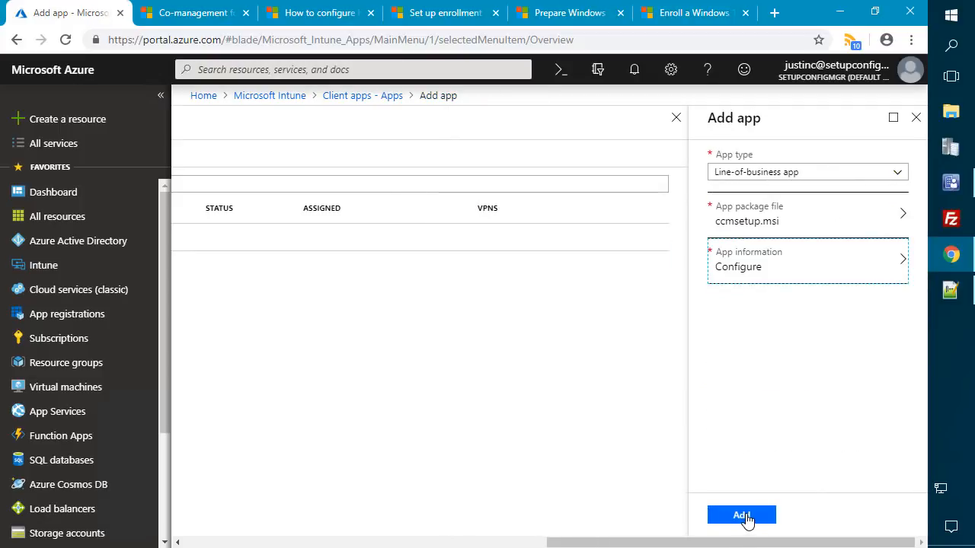
- Add the ConfigMgr Client Setup Bootstrap app to Intune and open its assignments
click(746, 517)
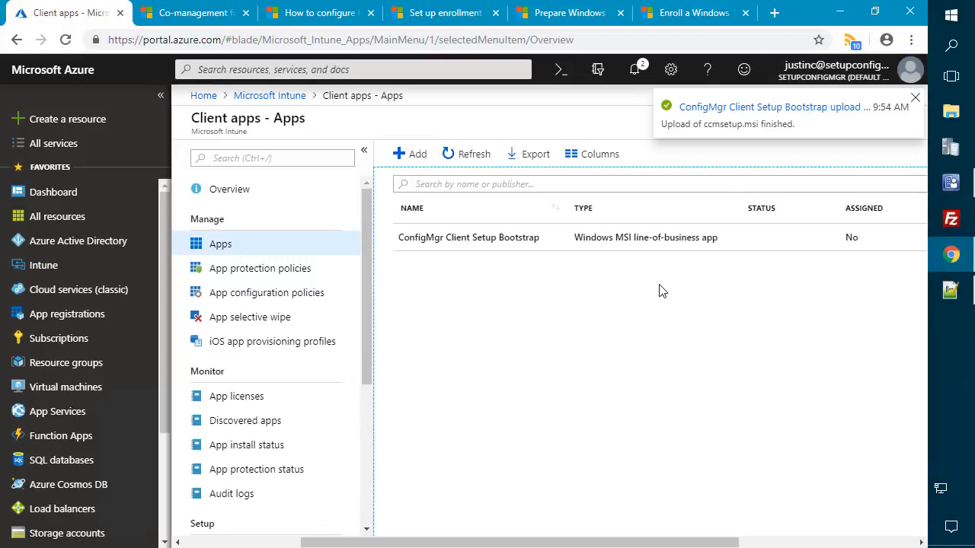
click(493, 241)
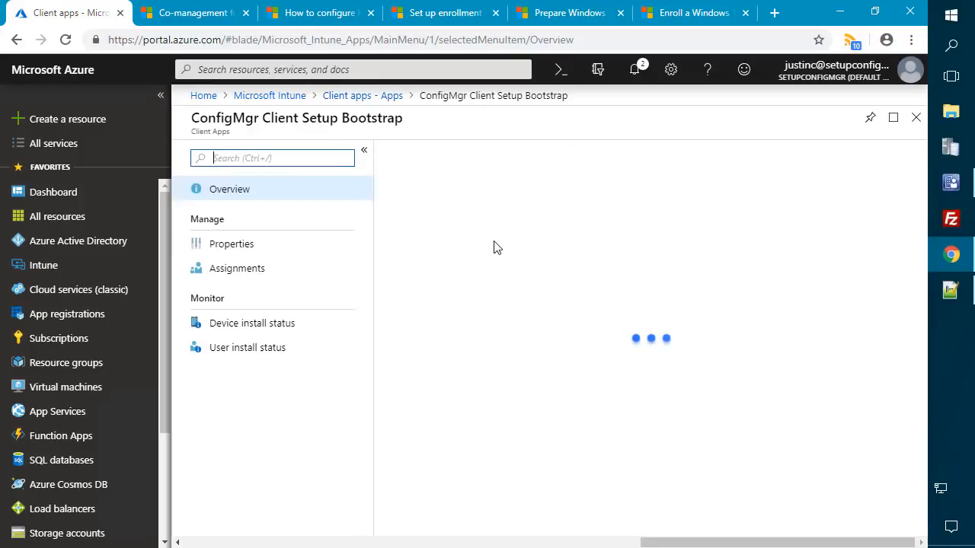
click(365, 274)
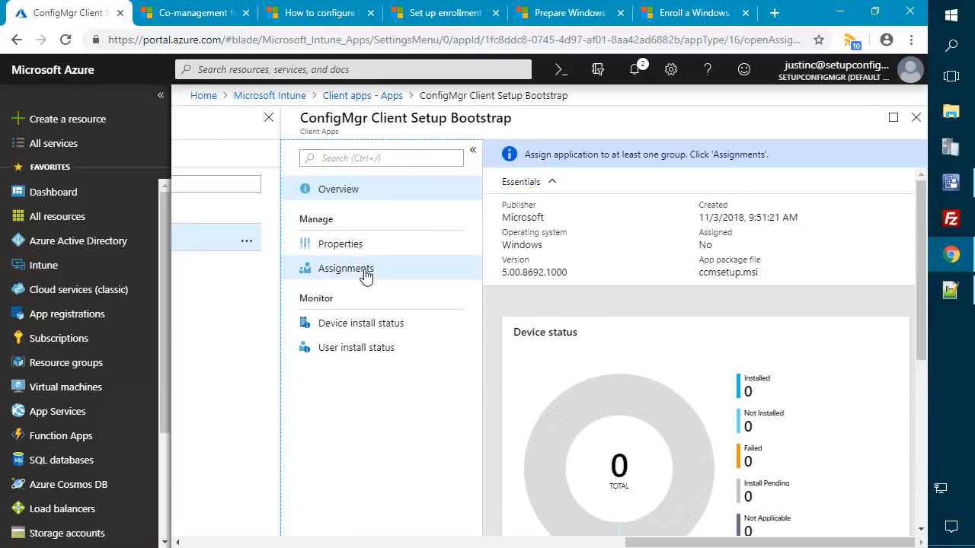
- Add a Required assignment covering all users and all devices
click(423, 213)
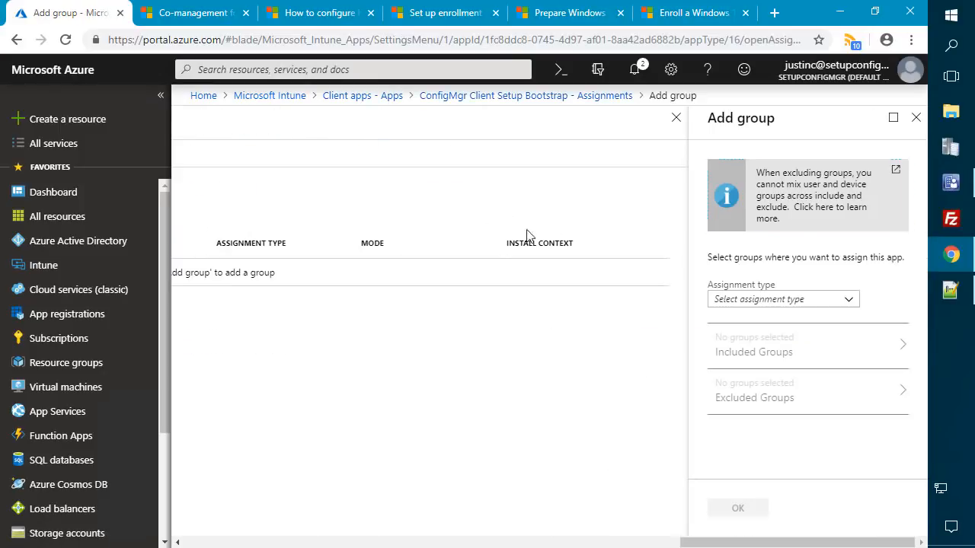
click(773, 298)
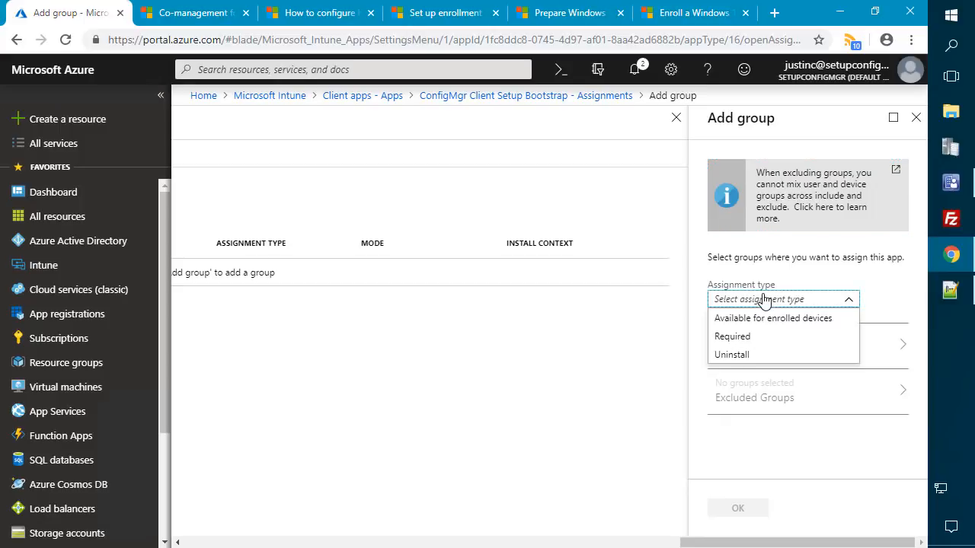
click(722, 337)
click(787, 359)
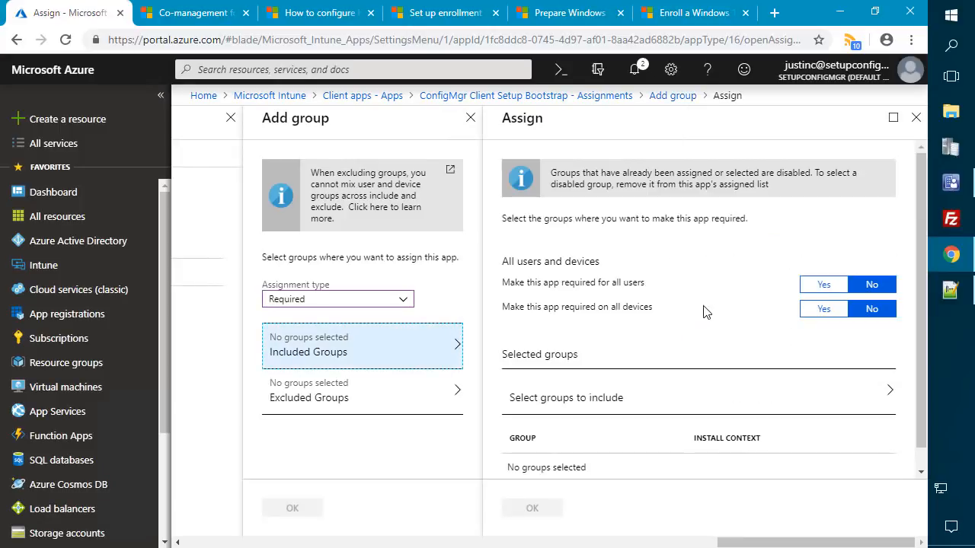
click(825, 289)
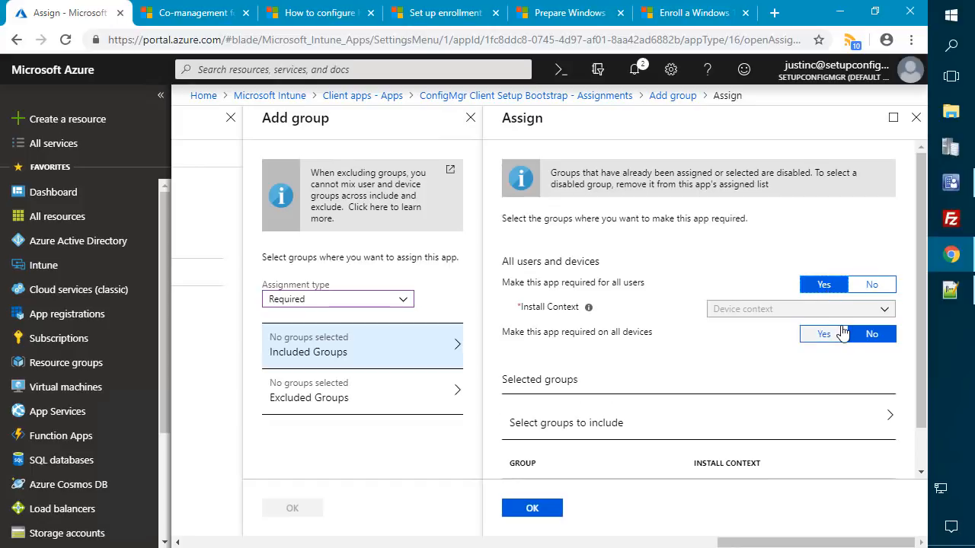
click(827, 335)
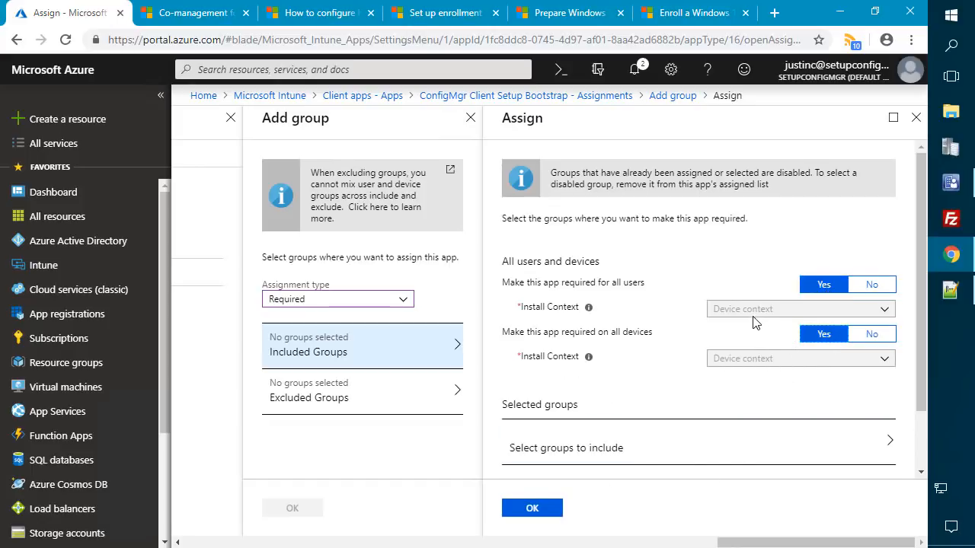
click(533, 509)
click(745, 512)
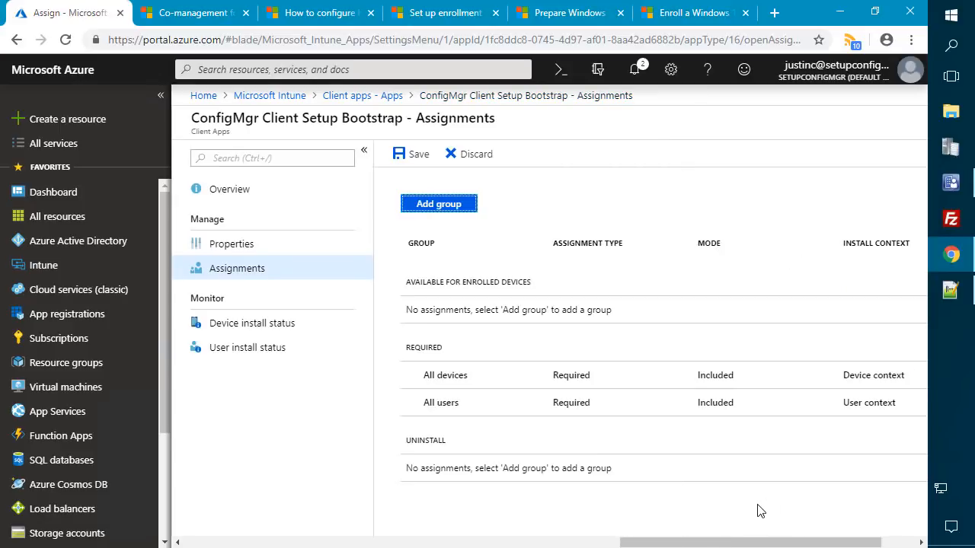
- Save the app assignments, then accept United States region and US keyboard, skipping a second layout
click(409, 155)
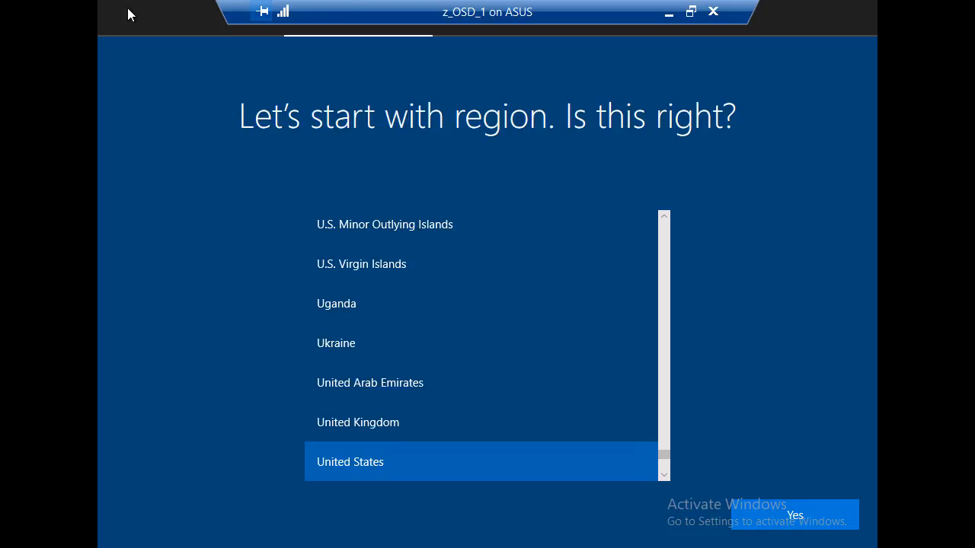
click(823, 524)
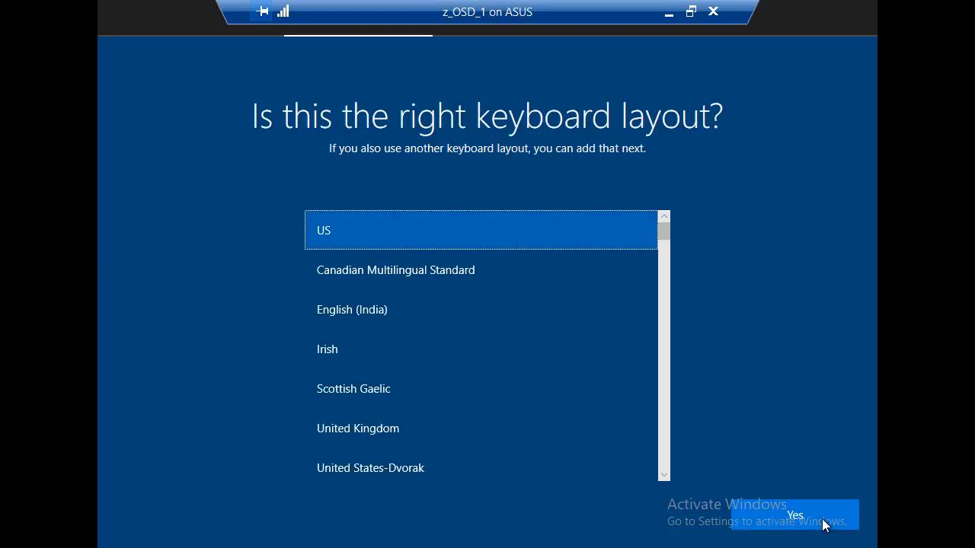
click(825, 524)
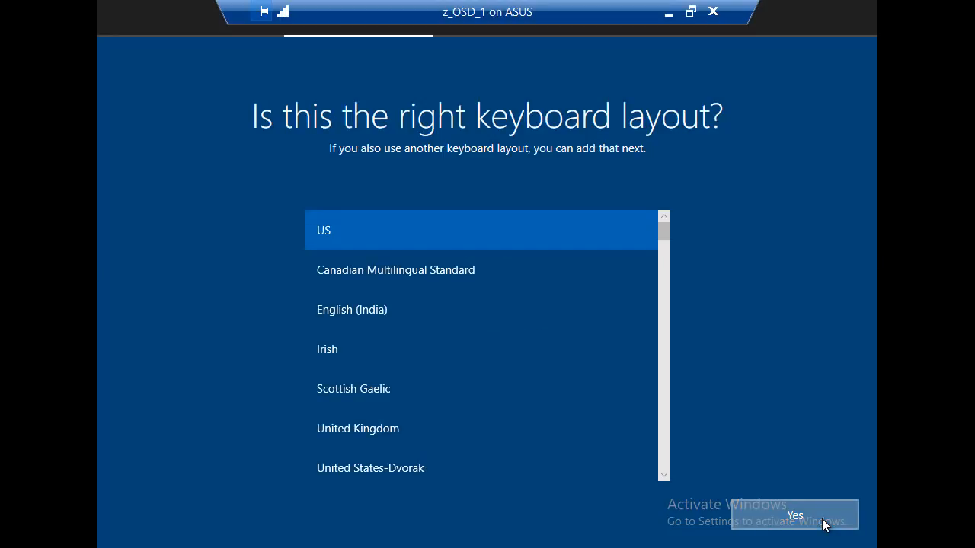
click(823, 522)
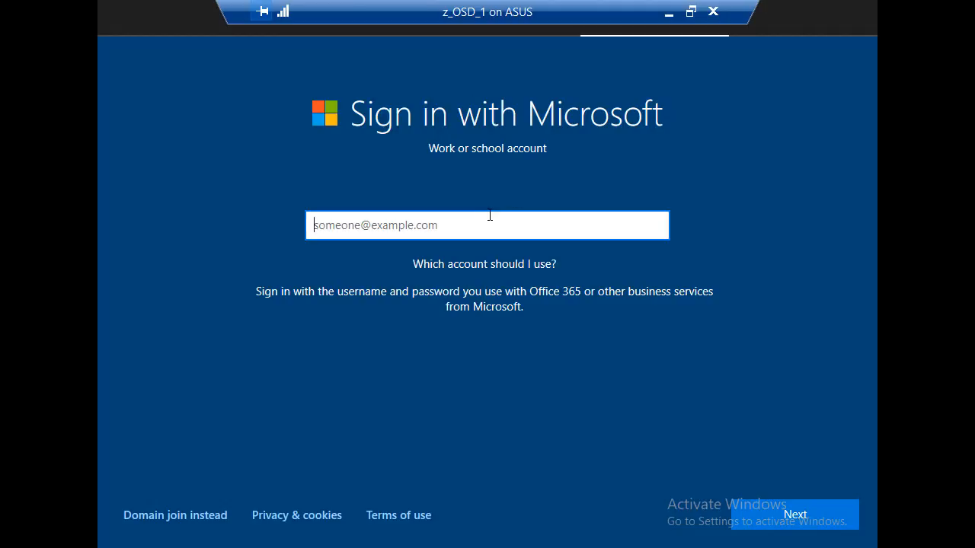
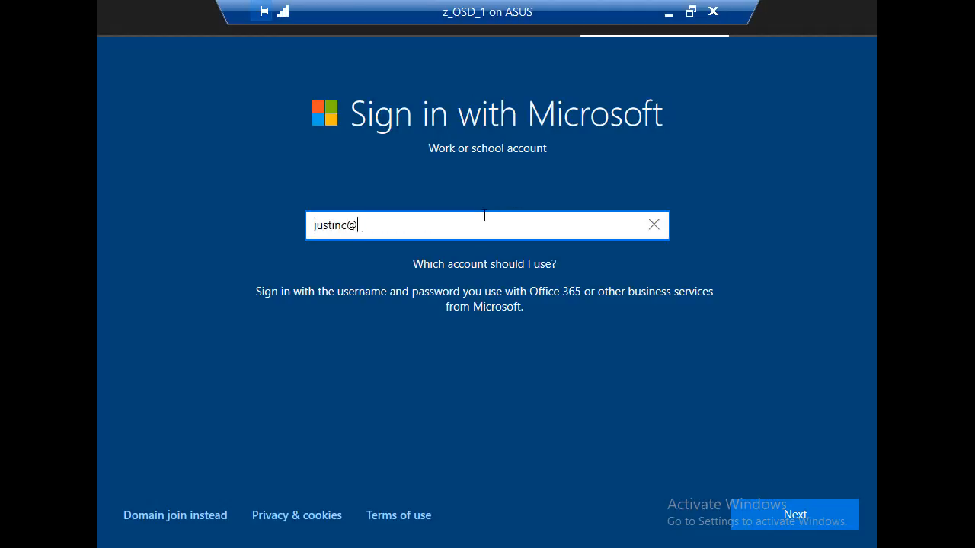
- Sign in to the VM's setup with the work account e-mail and its password
key(Return)
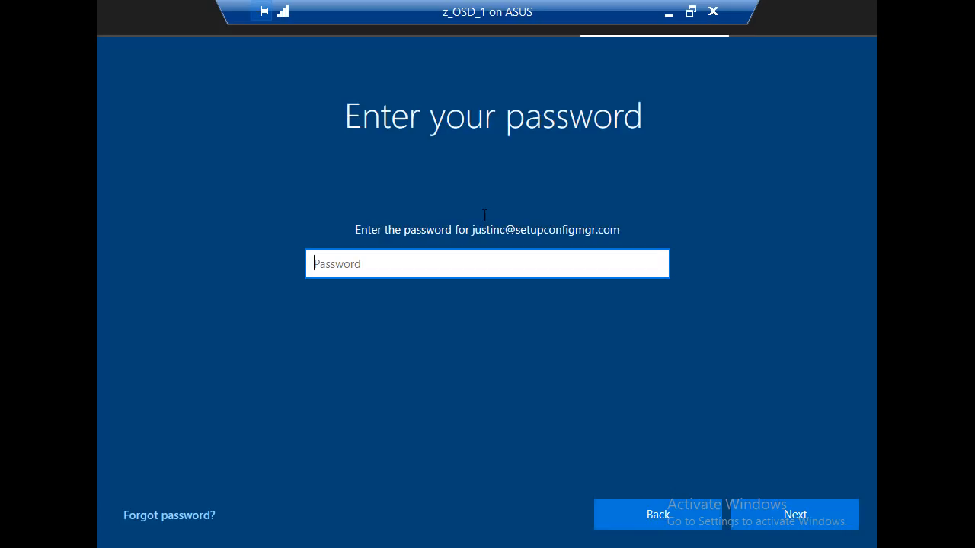
text(*******)
key(Return)
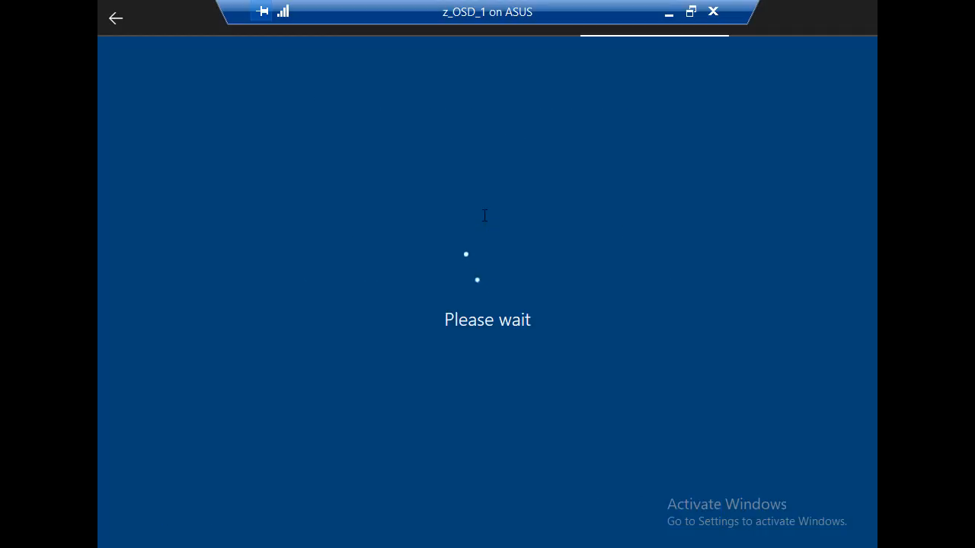
text(****)
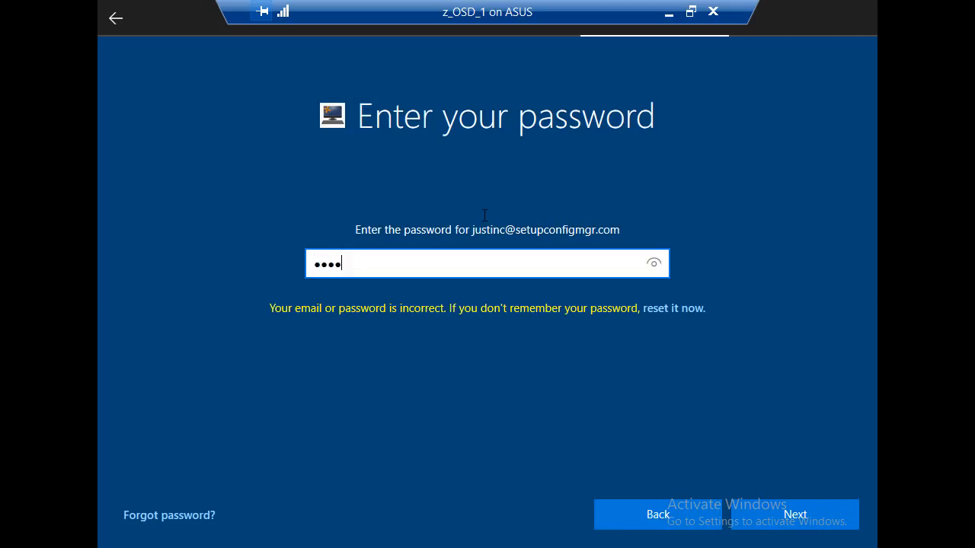
key(Return)
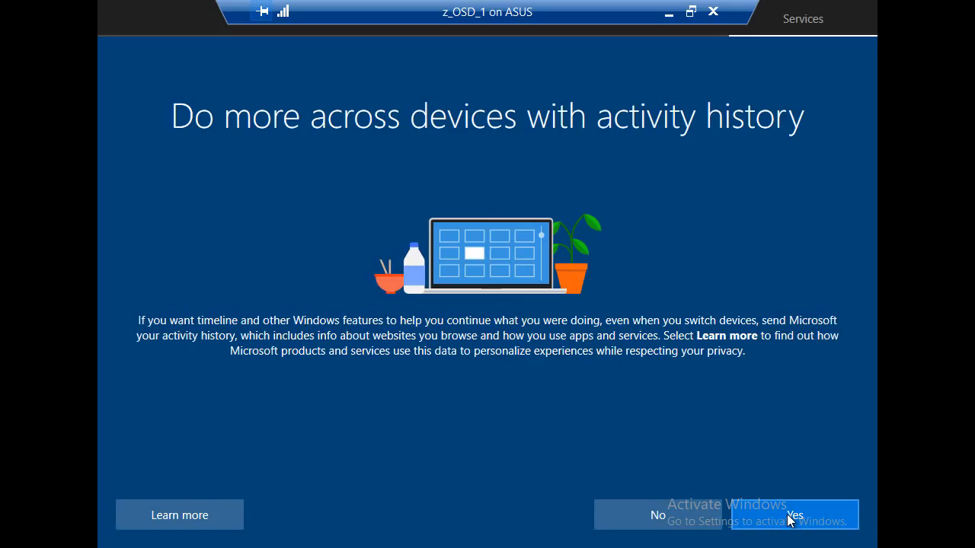
- Decline activity history, accept the privacy settings, and start Windows Hello PIN setup
click(659, 515)
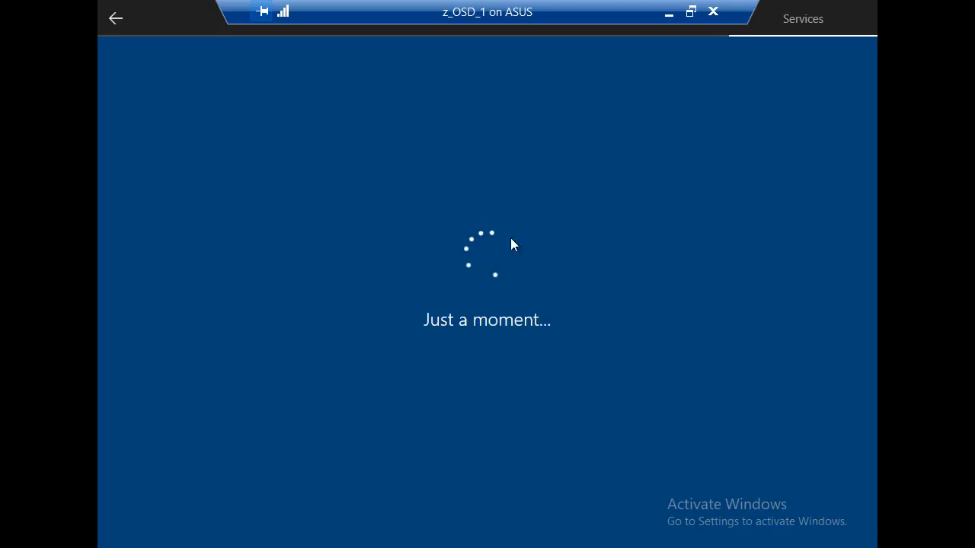
click(787, 515)
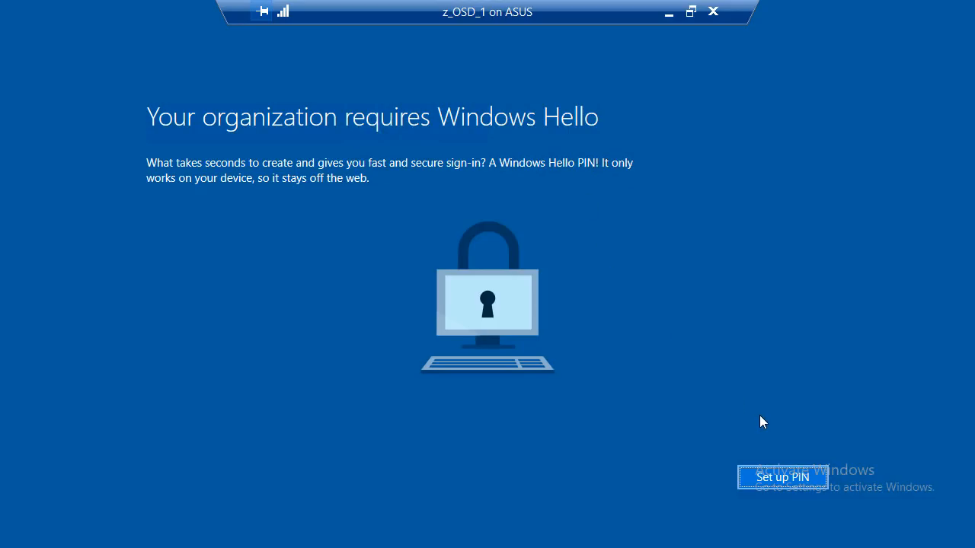
click(769, 477)
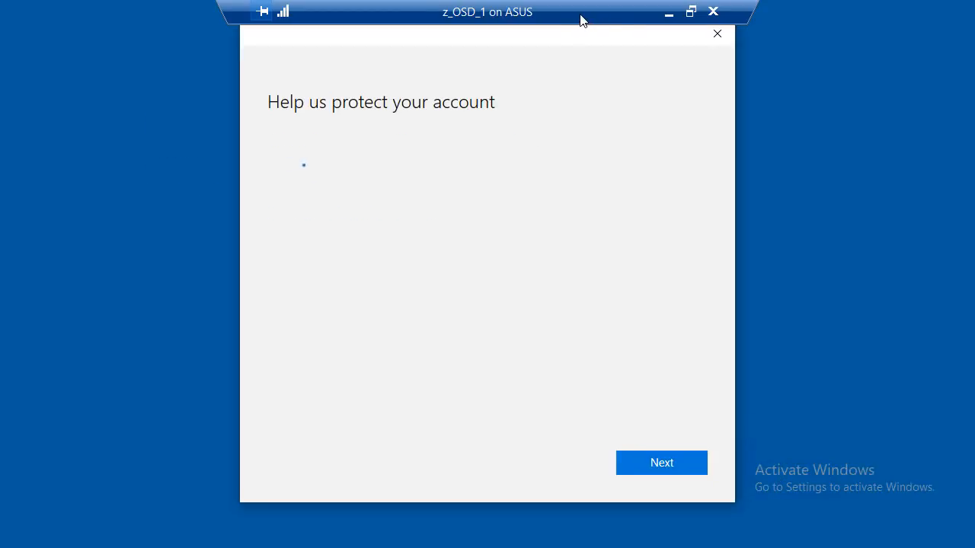
drag(581, 19, 671, 11)
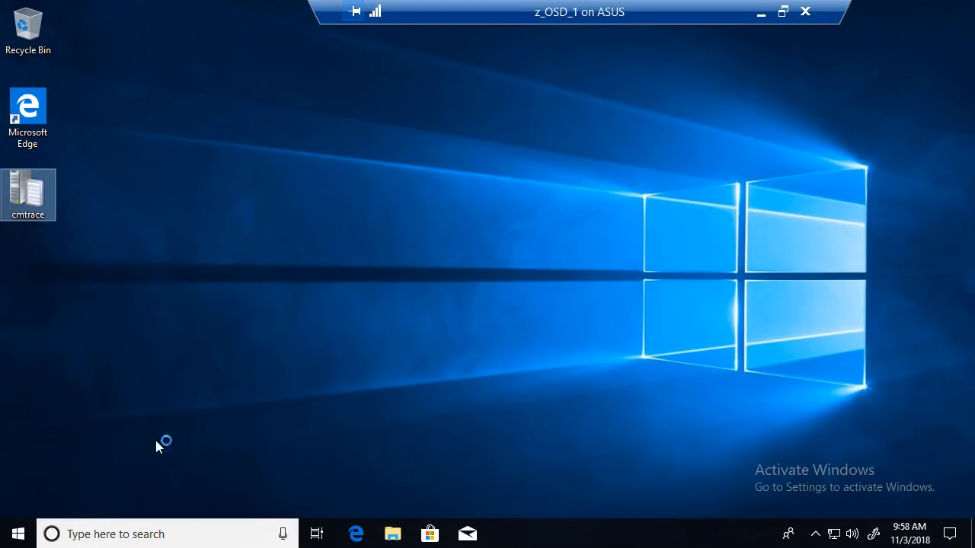
- Open Settings > Accounts > Access work or school and view the Azure AD connection's info
click(18, 534)
click(19, 465)
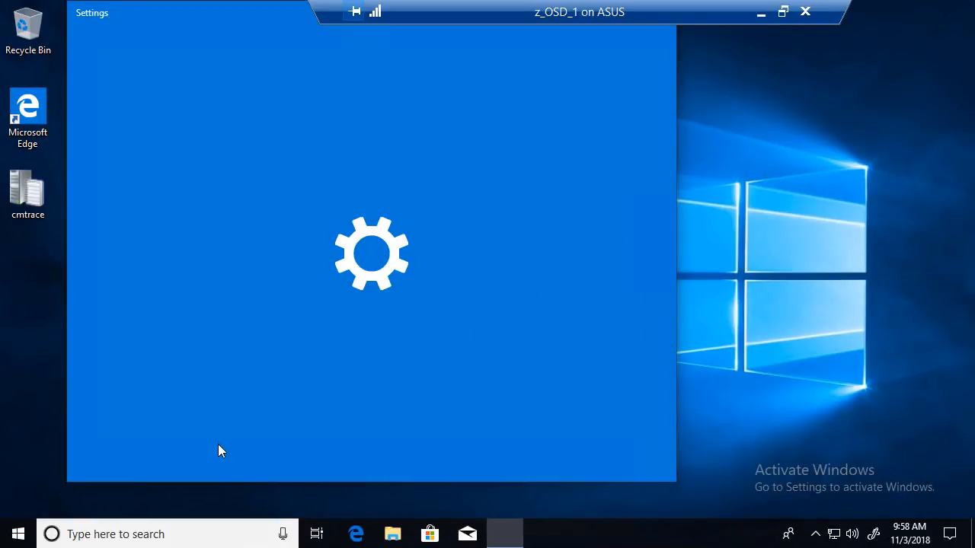
scroll(261, 358, down, 2)
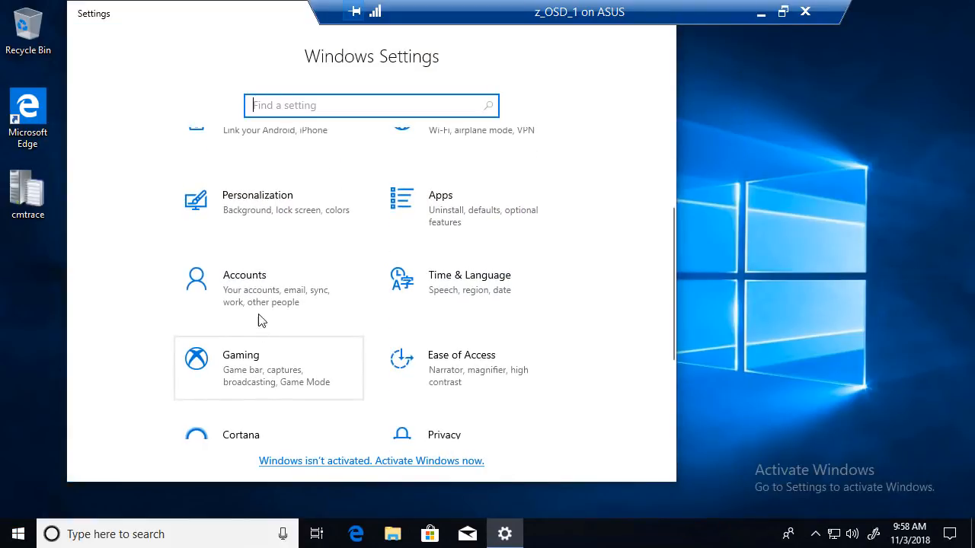
click(257, 283)
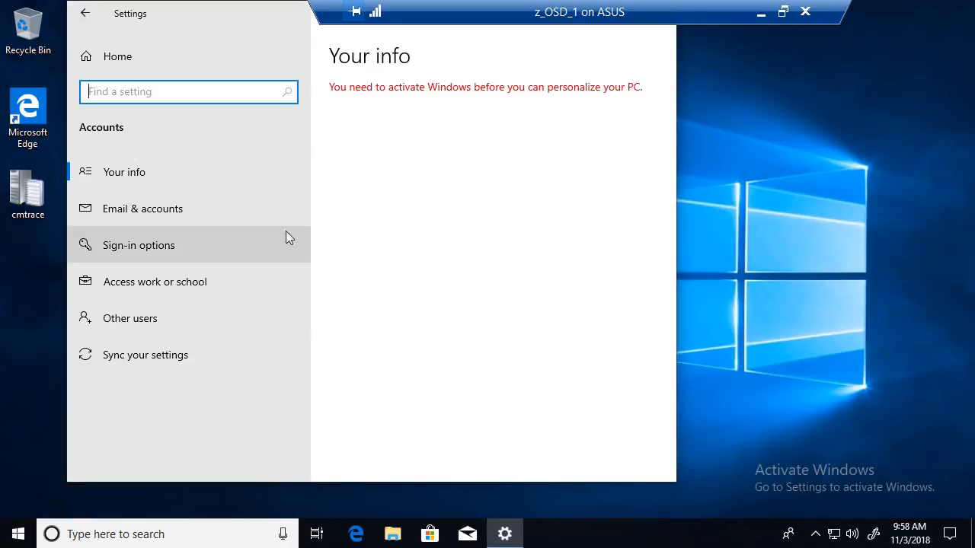
click(166, 280)
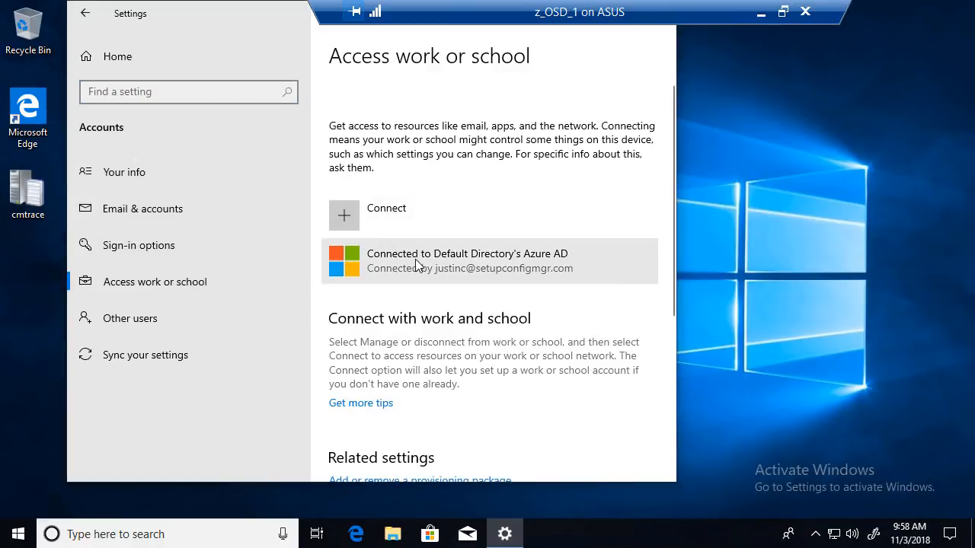
click(415, 266)
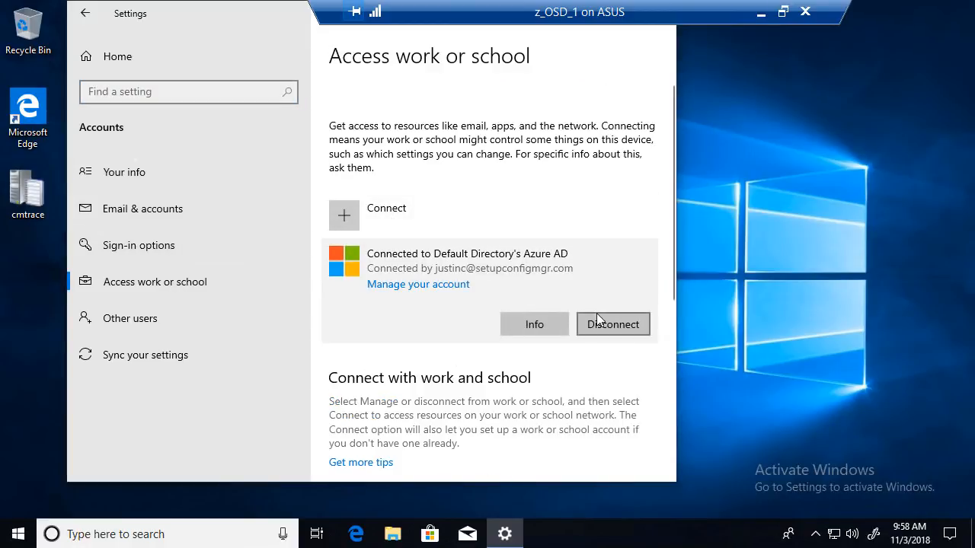
click(537, 324)
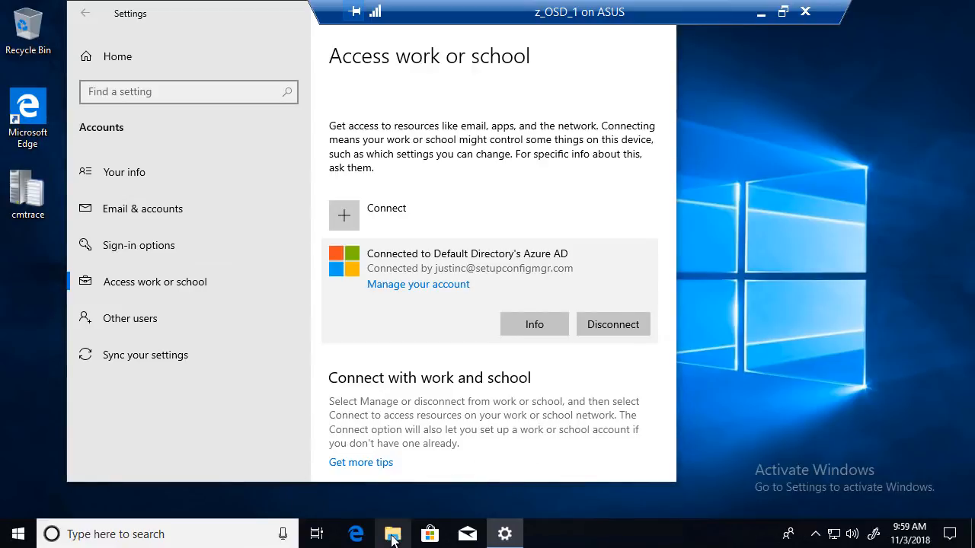
click(392, 535)
- Browse to C:\Windows\ccmsetup\Logs, granting folder access, and open ccmsetup.log
click(242, 294)
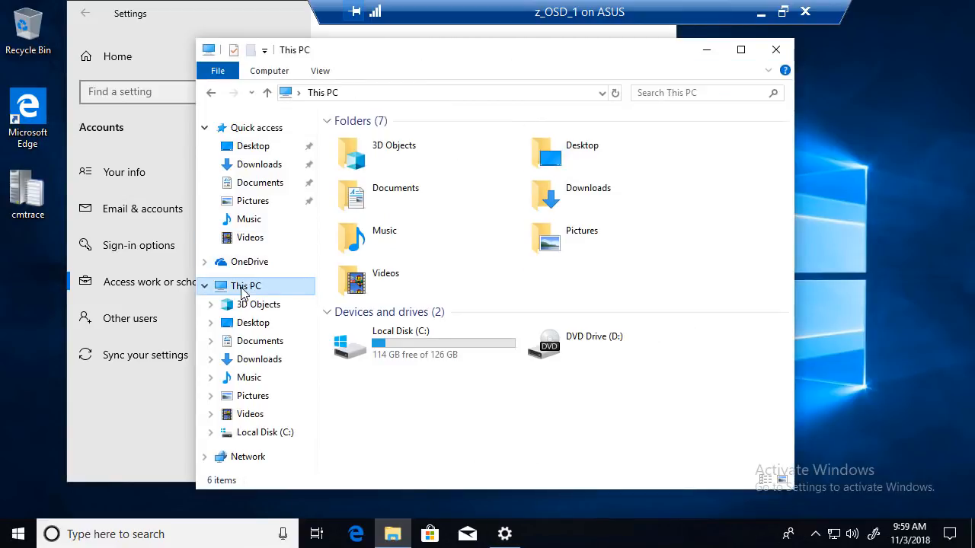
double_click(433, 343)
double_click(371, 204)
double_click(380, 316)
click(516, 286)
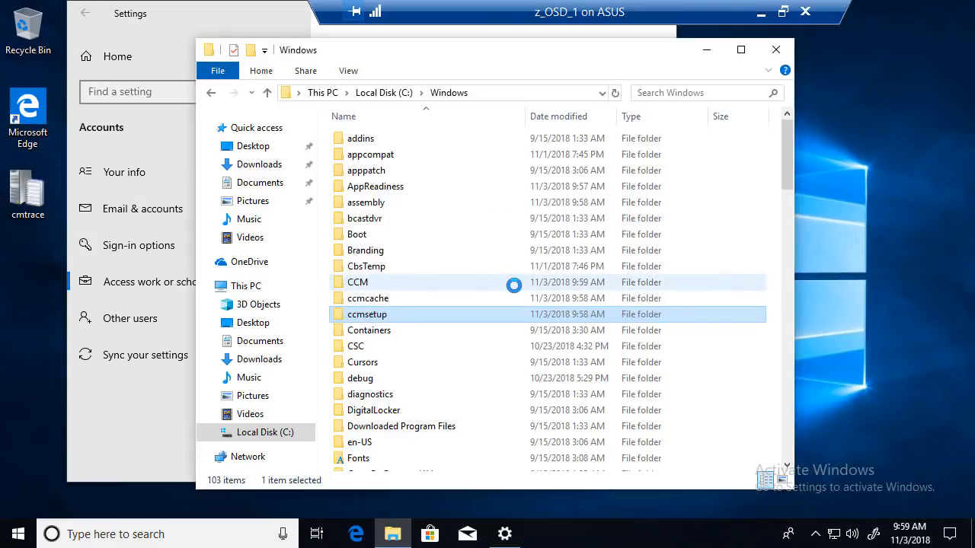
double_click(370, 171)
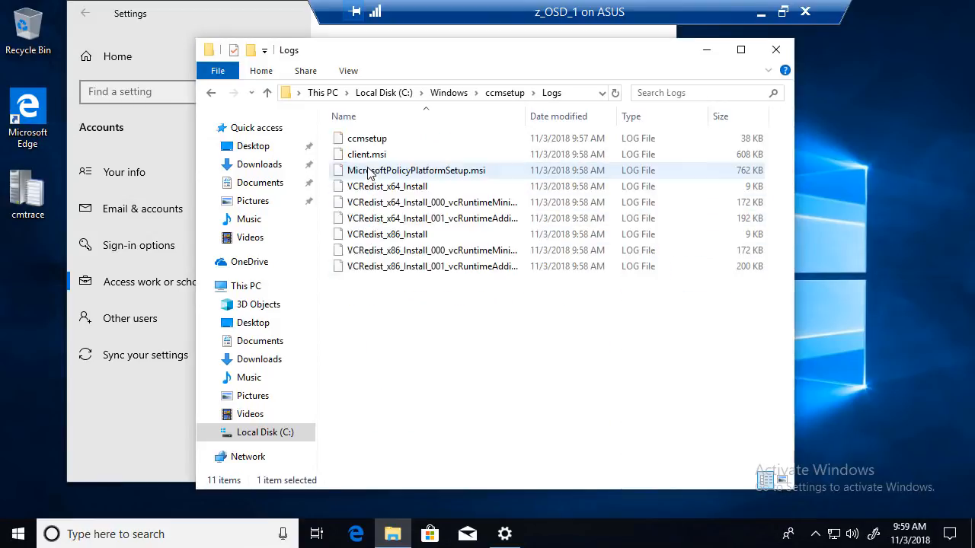
click(371, 140)
double_click(371, 140)
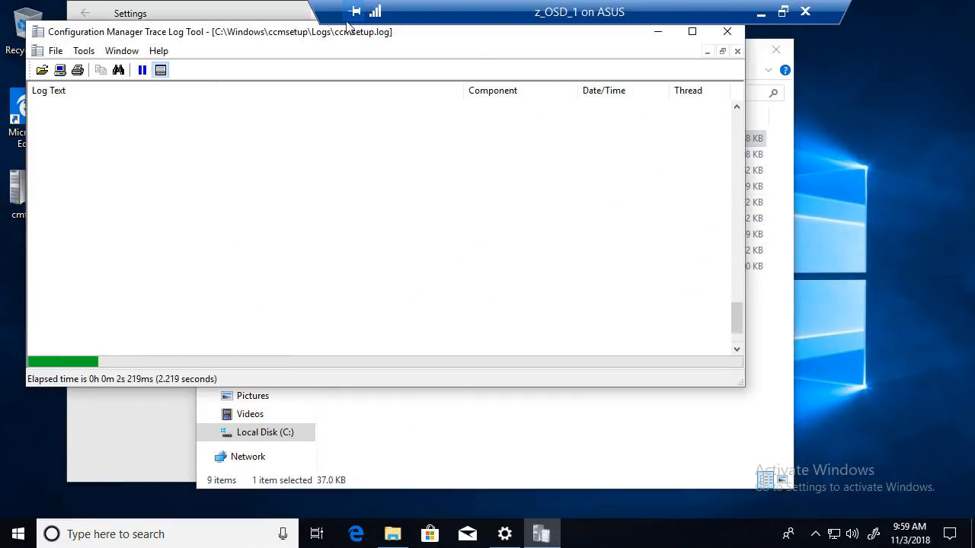
- Maximise the Trace Log Tool to see ccmsetup.log end with SmsClientInstallSucceeded
double_click(307, 34)
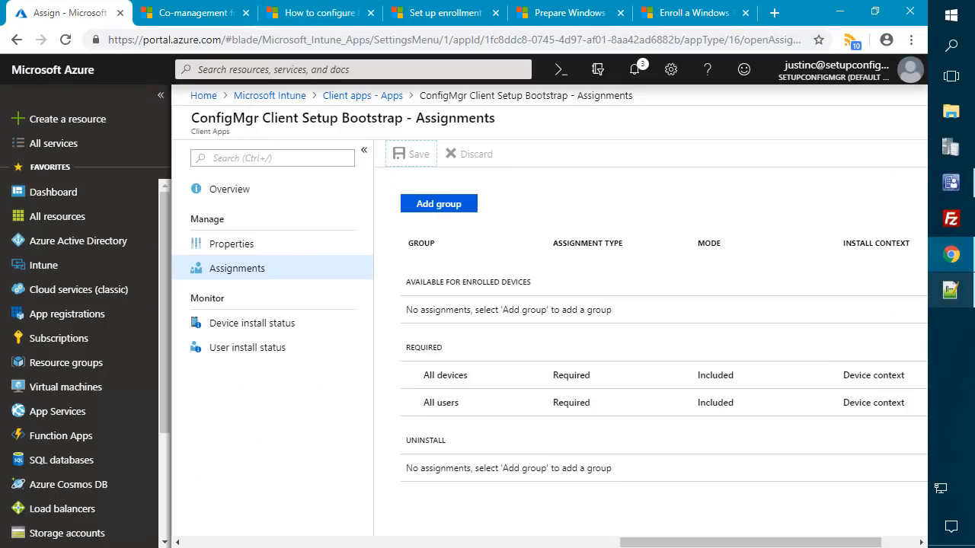
- In the Configuration Manager console, open the Co-management dashboard under Monitoring
click(962, 193)
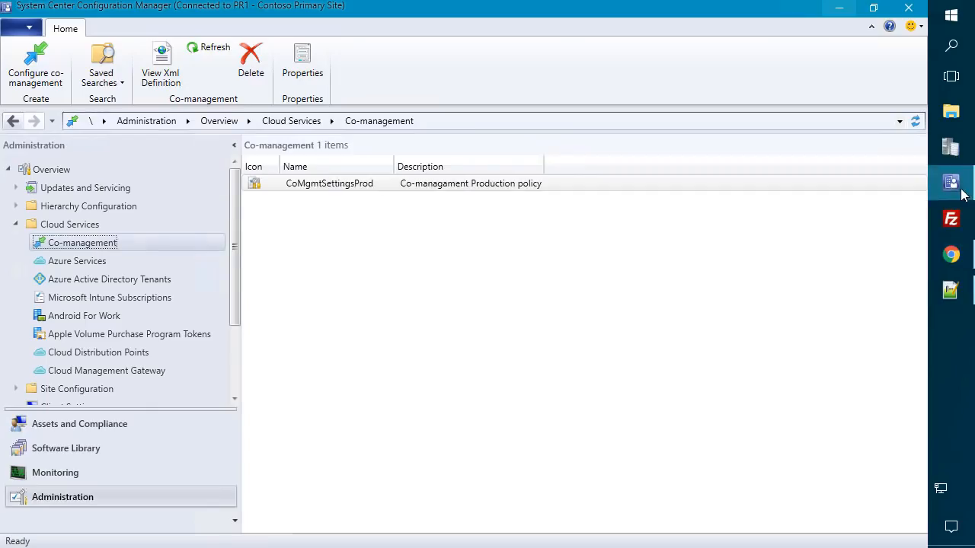
click(89, 473)
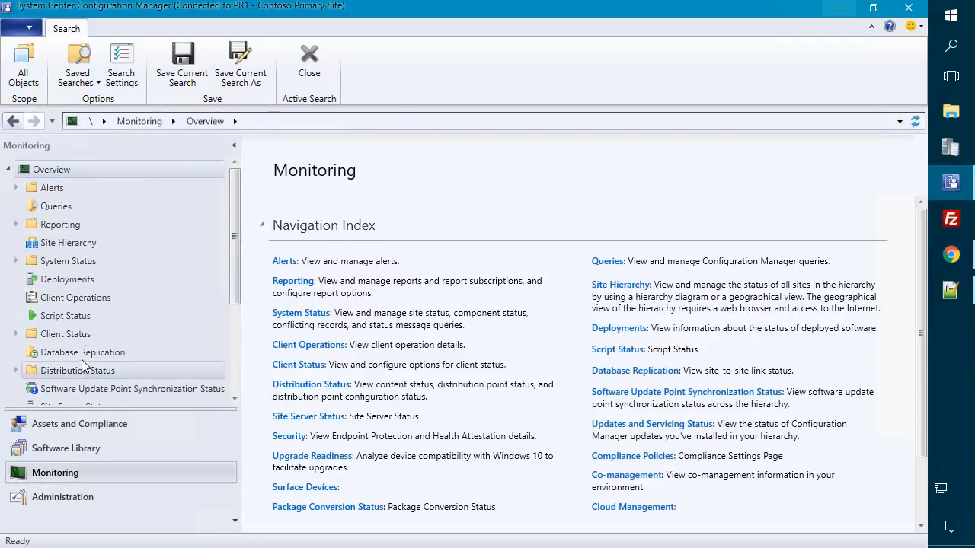
scroll(83, 366, down, 2)
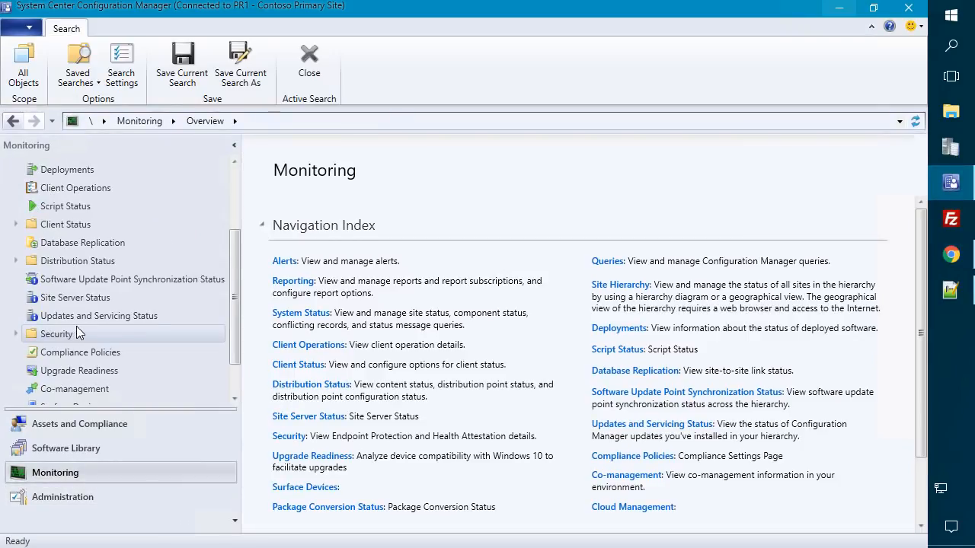
click(85, 392)
scroll(610, 309, down, 1)
scroll(605, 308, up, 1)
- Highlight the 0.0% figure with a red ZoomIt box, then clear it
key(ctrl+2)
drag(386, 336, 458, 390)
key(Escape)
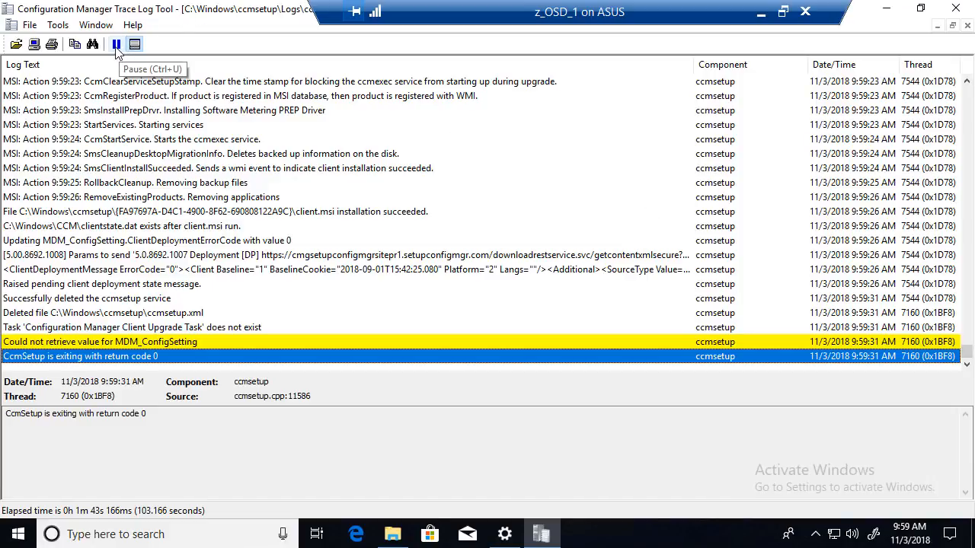
- Show the full ccmsetup command-line entry and box its CCMHOSTNAME value in red
drag(969, 361, 967, 84)
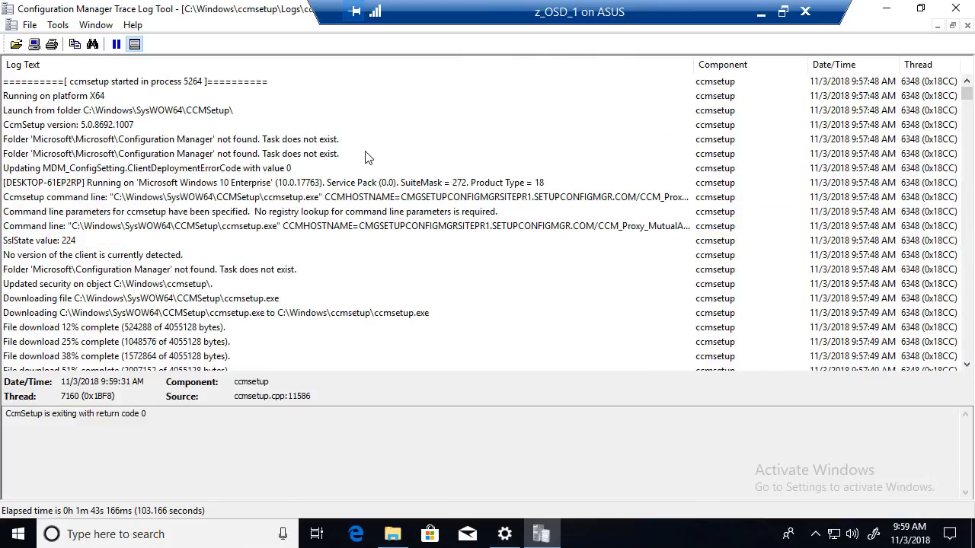
click(318, 201)
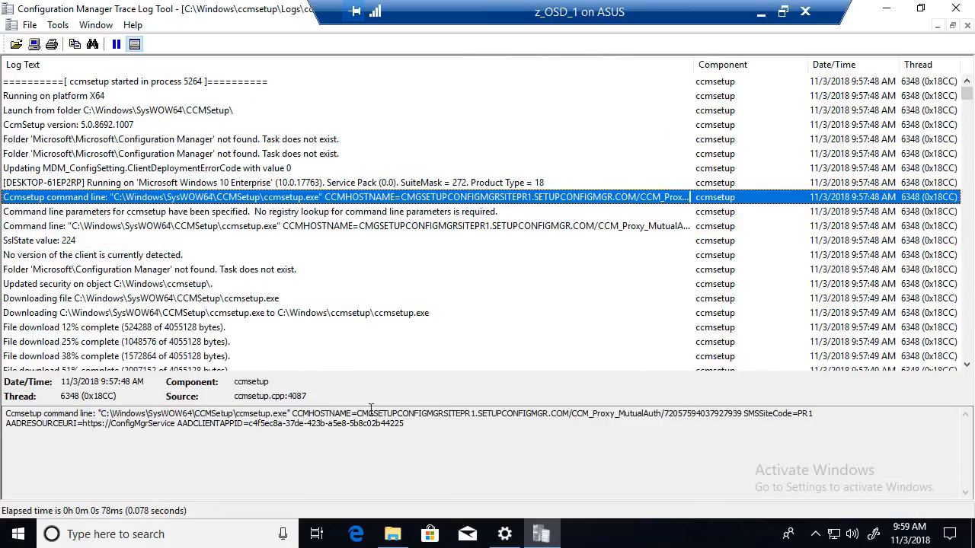
click(245, 226)
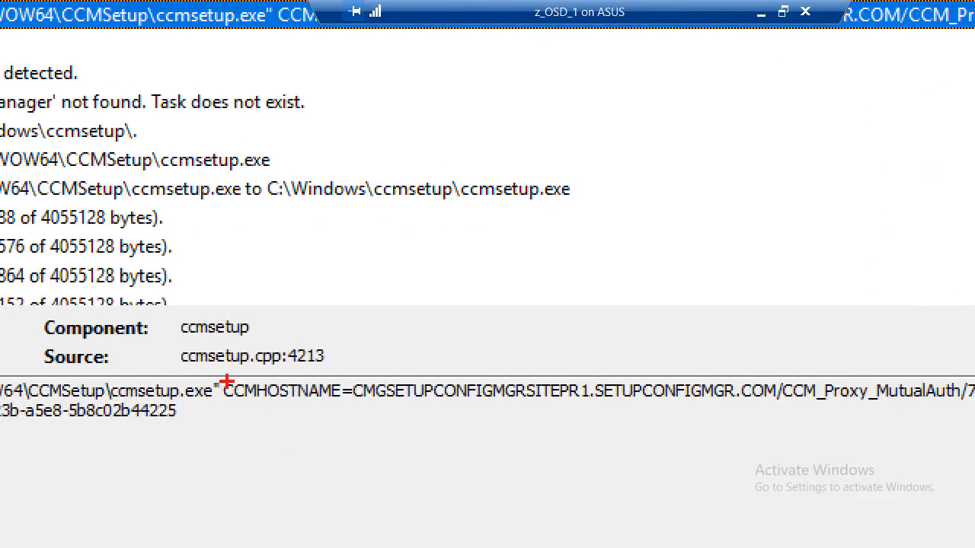
mouse_move(222, 371)
mouse_down()
mouse_move(714, 378)
mouse_move(974, 397)
mouse_up()
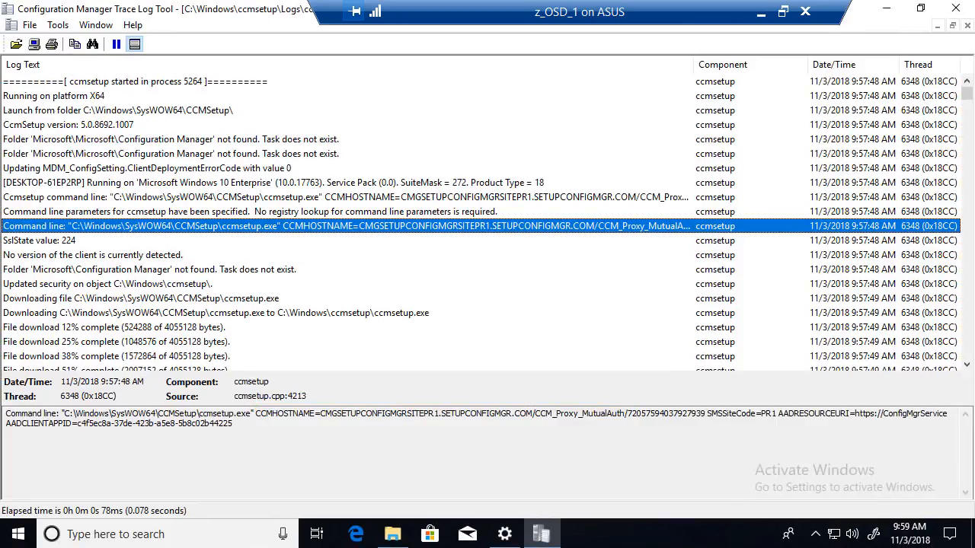
- Scroll ccmsetup.log down to the 9:57:56 UpdateURLWithTransportSettings content-URL rewrite entries
scroll(152, 292, down, 2)
scroll(152, 292, down, 3)
scroll(171, 280, down, 10)
scroll(196, 240, down, 2)
scroll(196, 240, down, 8)
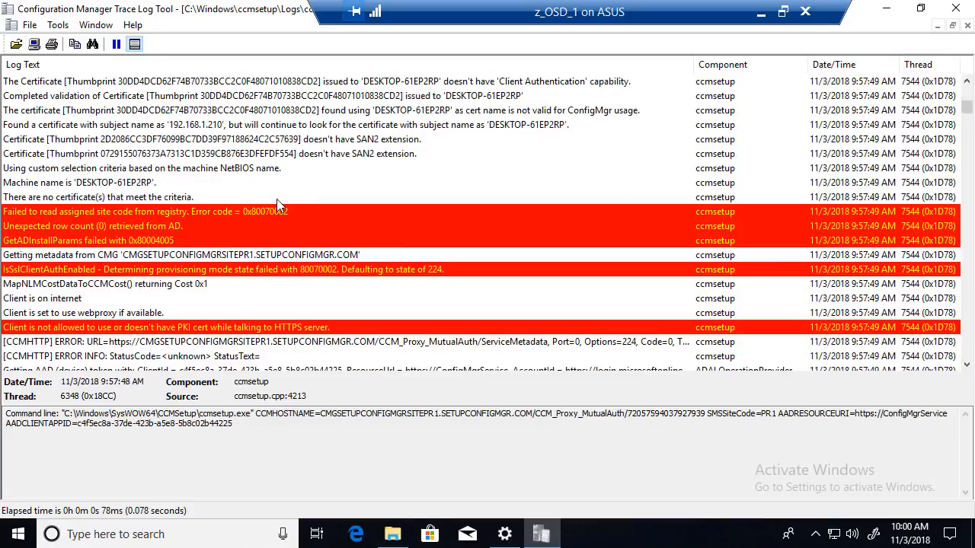
scroll(299, 153, down, 4)
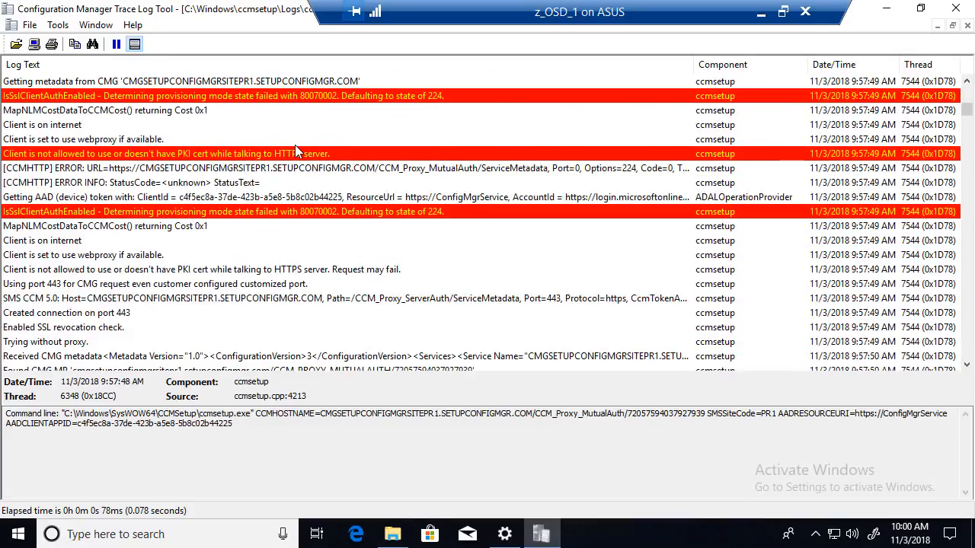
scroll(338, 166, down, 2)
scroll(343, 165, down, 13)
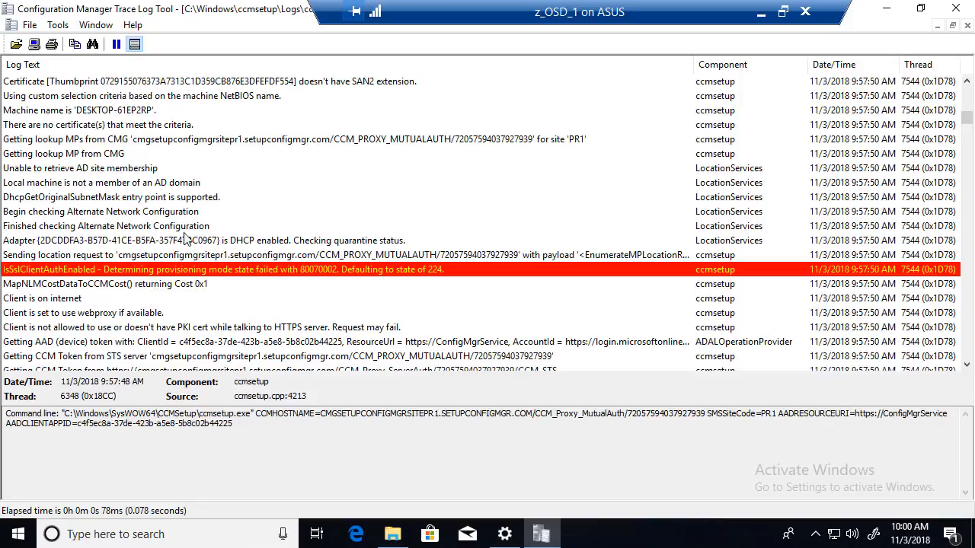
scroll(201, 241, down, 4)
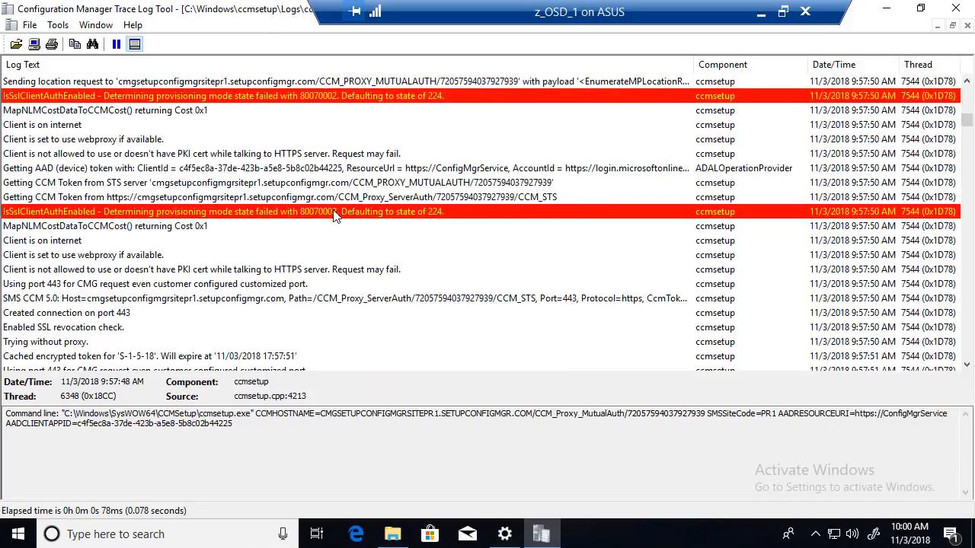
scroll(339, 217, down, 3)
scroll(347, 217, down, 15)
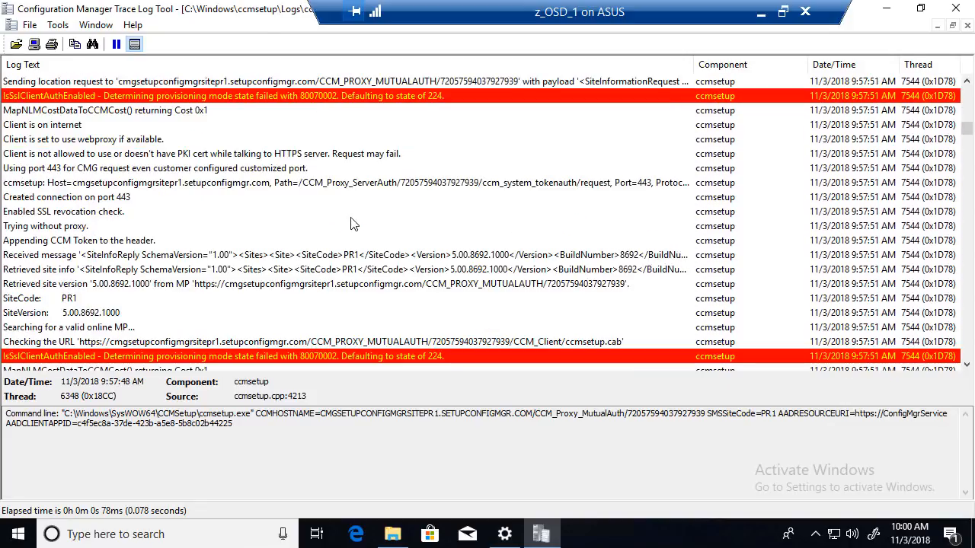
scroll(362, 221, down, 5)
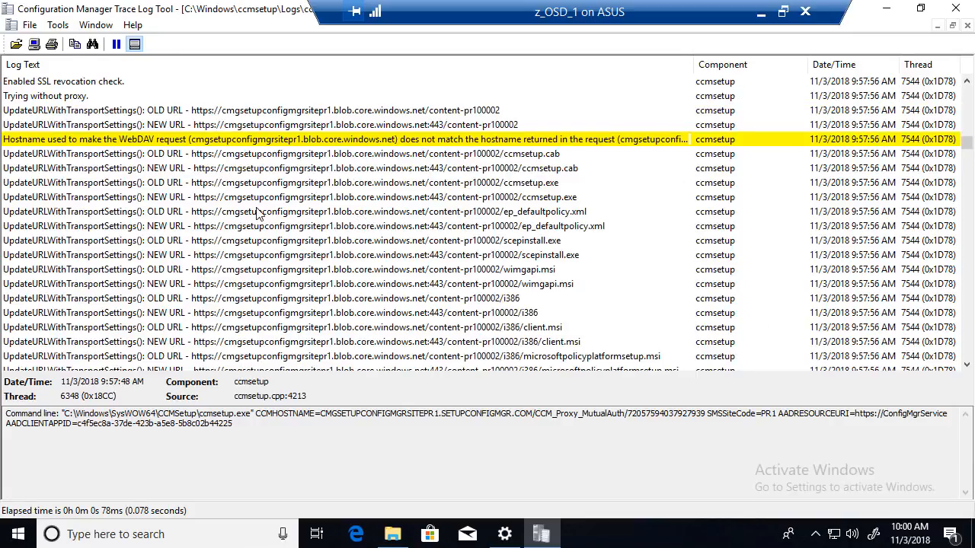
- Magnify the log and box the OLD/NEW URL block, the ccmsetup.exe name and wimgapi.msi lines
key(ctrl+1)
click(298, 138)
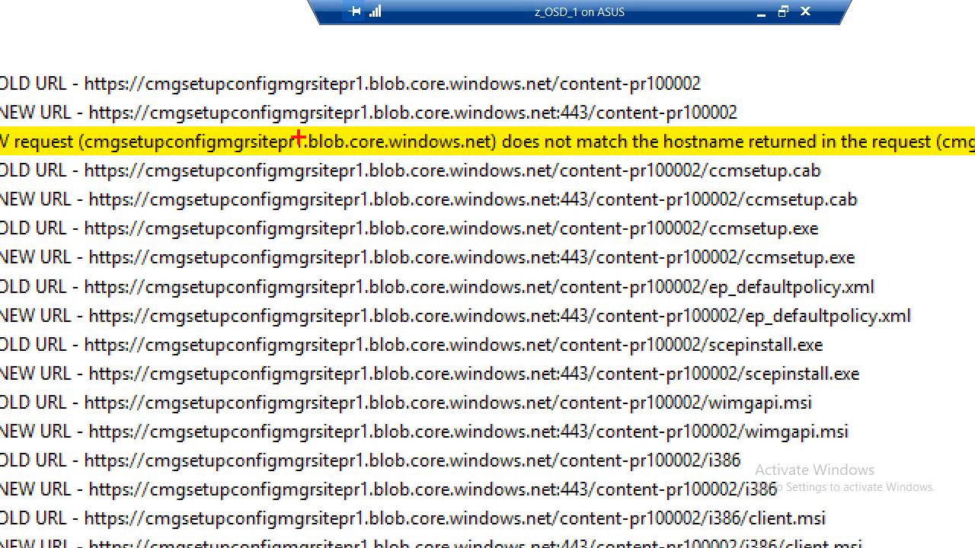
mouse_move(65, 49)
mouse_down()
mouse_move(446, 431)
mouse_move(886, 505)
mouse_move(956, 540)
mouse_move(948, 539)
mouse_up()
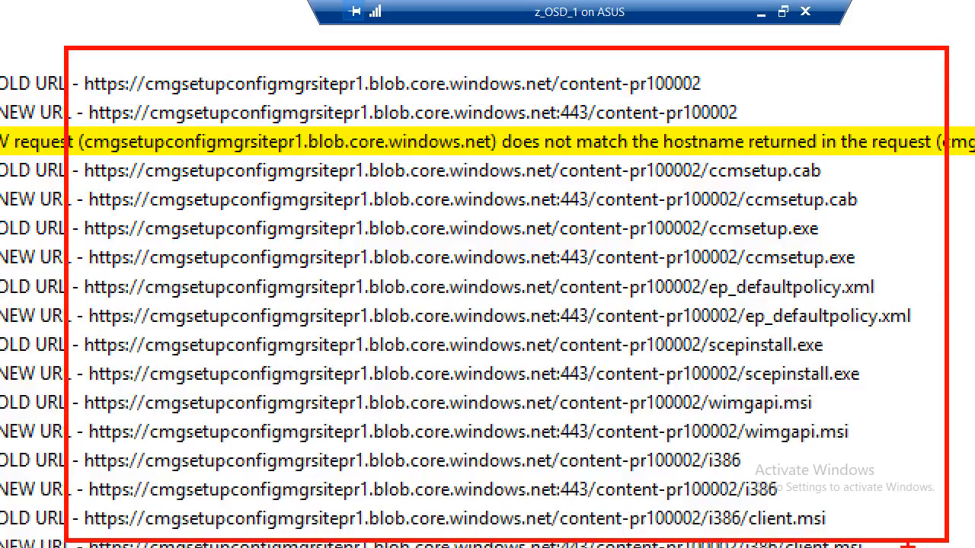
mouse_move(710, 211)
mouse_down()
mouse_move(763, 229)
mouse_move(882, 234)
mouse_up()
drag(699, 383, 900, 448)
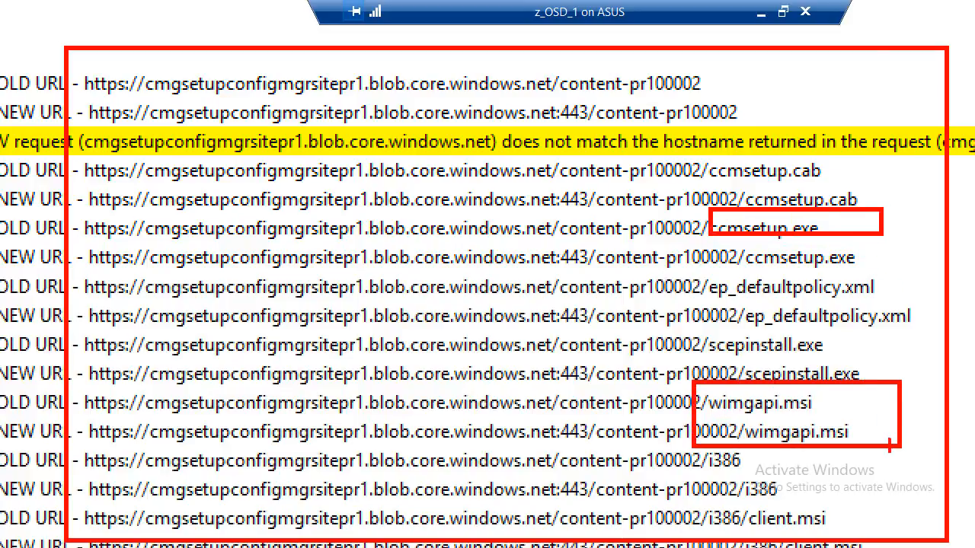
key(Escape)
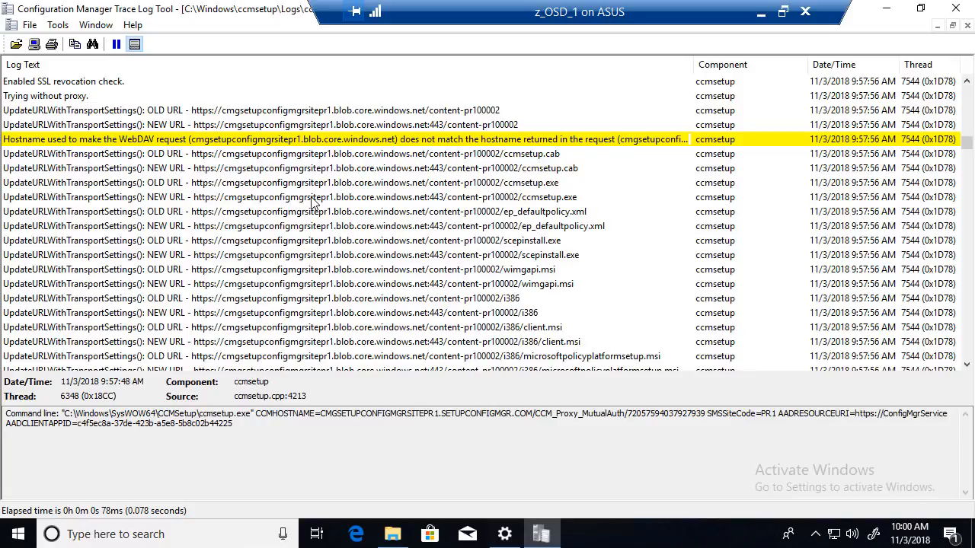
- Select the msxml6.dll version check entry and jump to the last log entry
scroll(313, 202, down, 15)
click(411, 174)
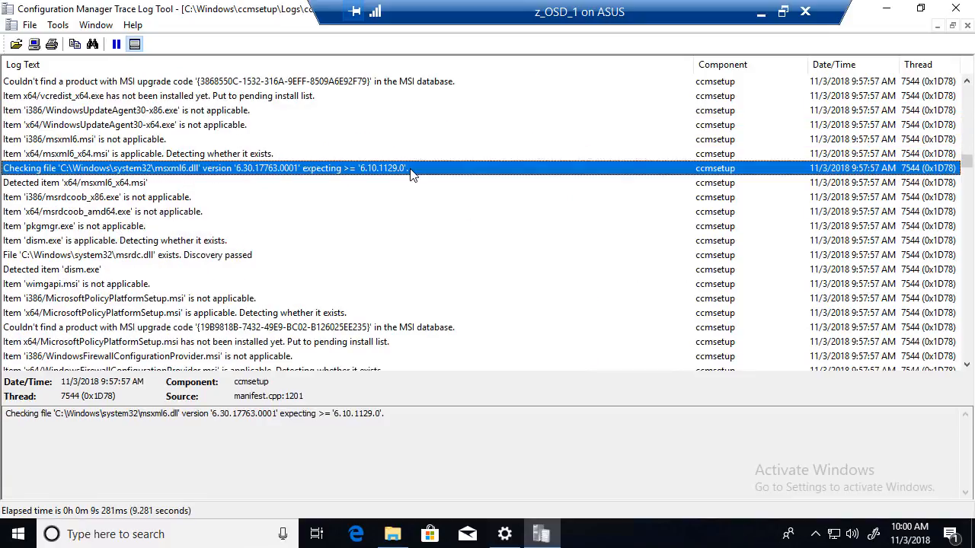
key(End)
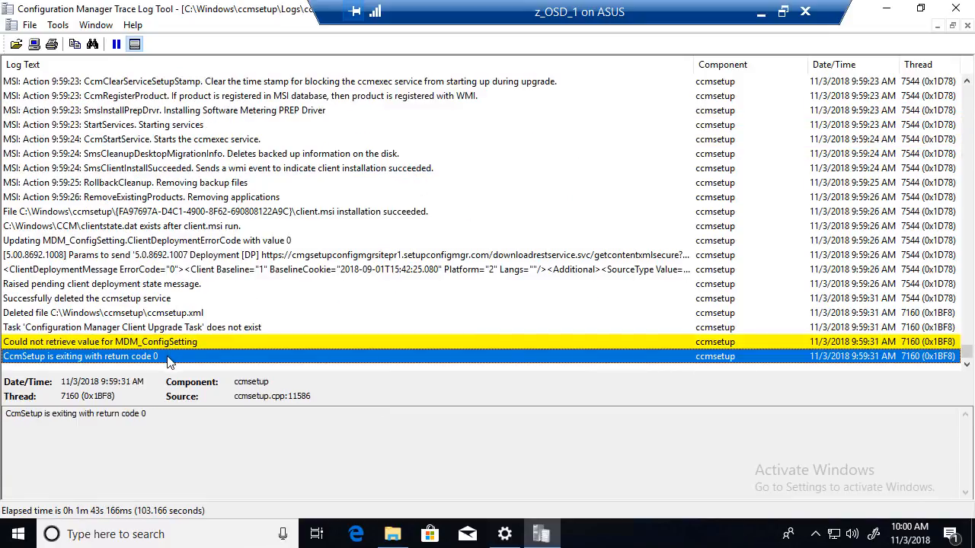
- Close ccmsetup.log and open C:\Windows\CCM\Logs\ClientIDManagerStartup.log from File Explorer
click(956, 9)
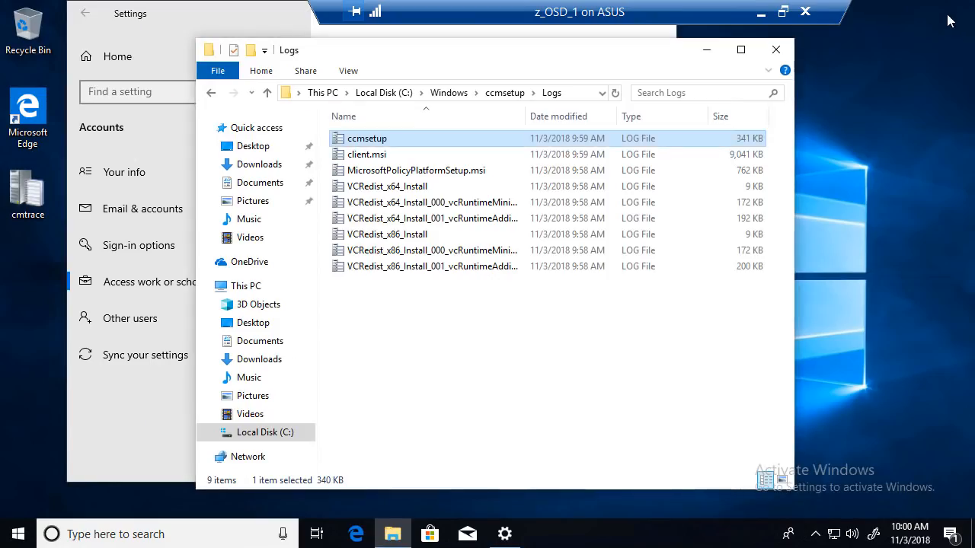
click(466, 98)
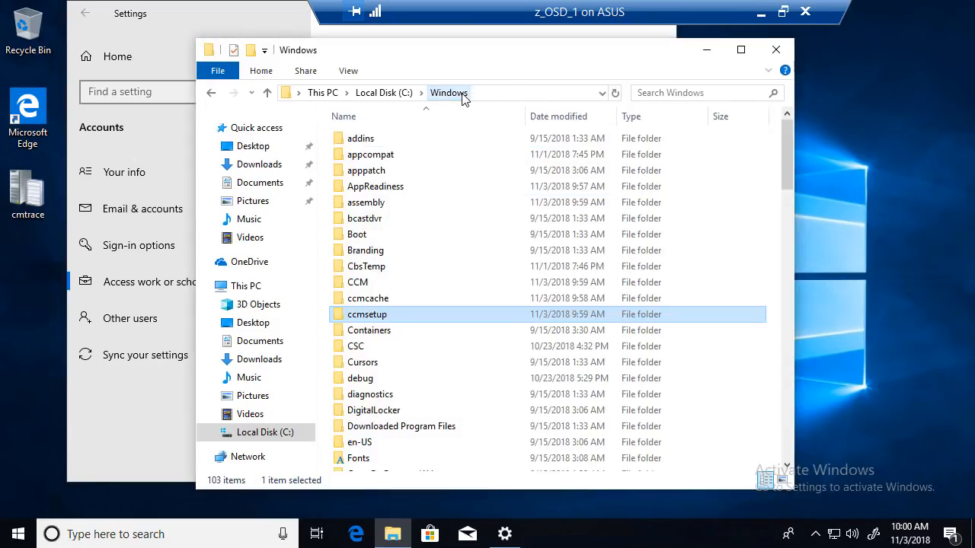
double_click(368, 283)
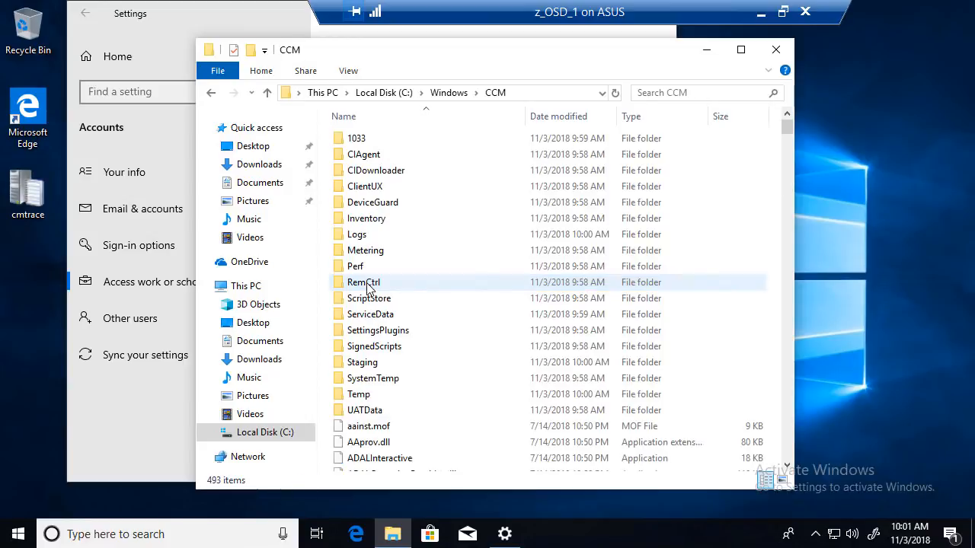
double_click(373, 238)
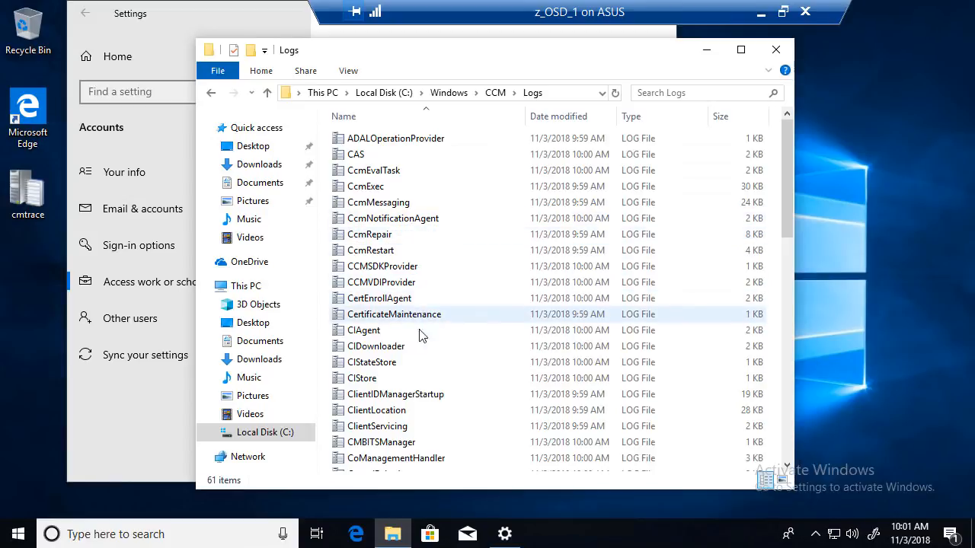
double_click(409, 393)
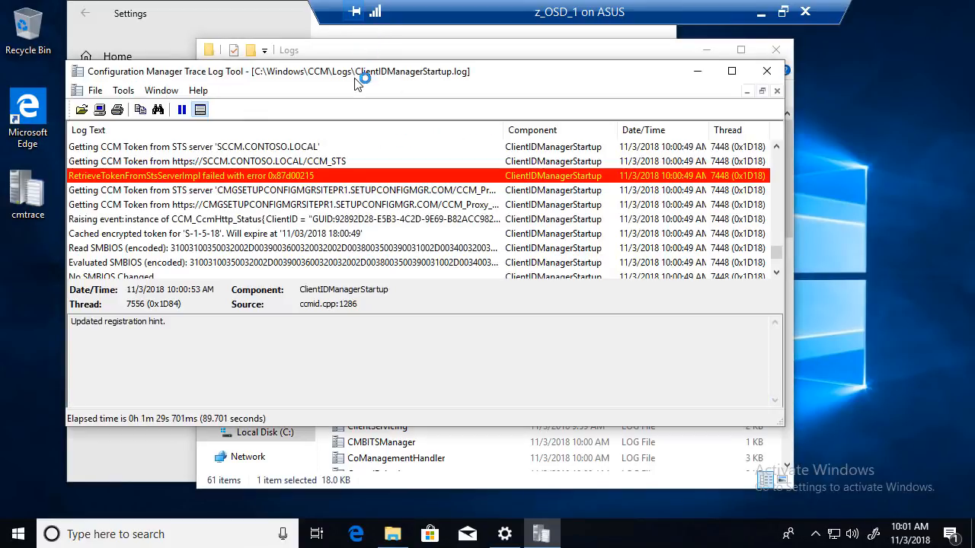
- Maximize the ClientIDManagerStartup log and magnify the certificate and AAD registration entries
double_click(357, 78)
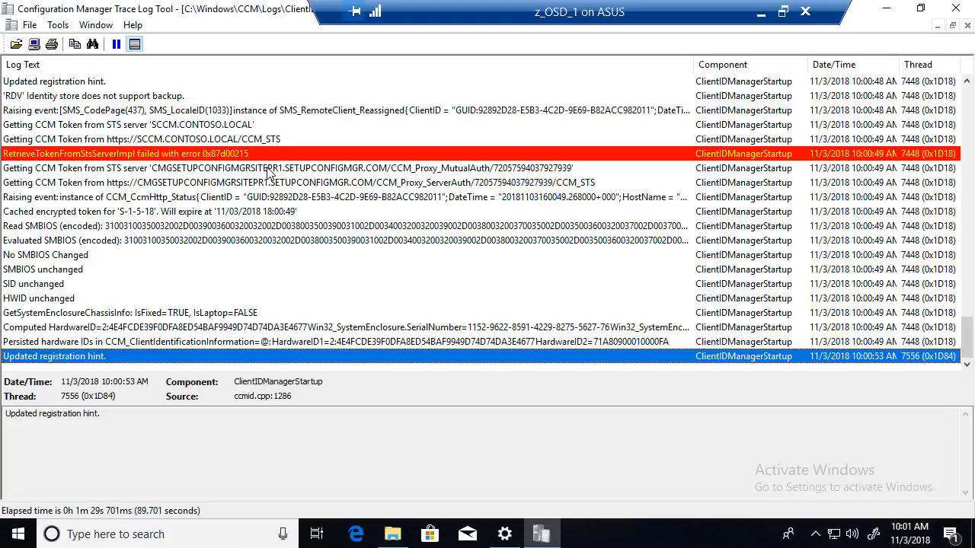
scroll(160, 228, up, 6)
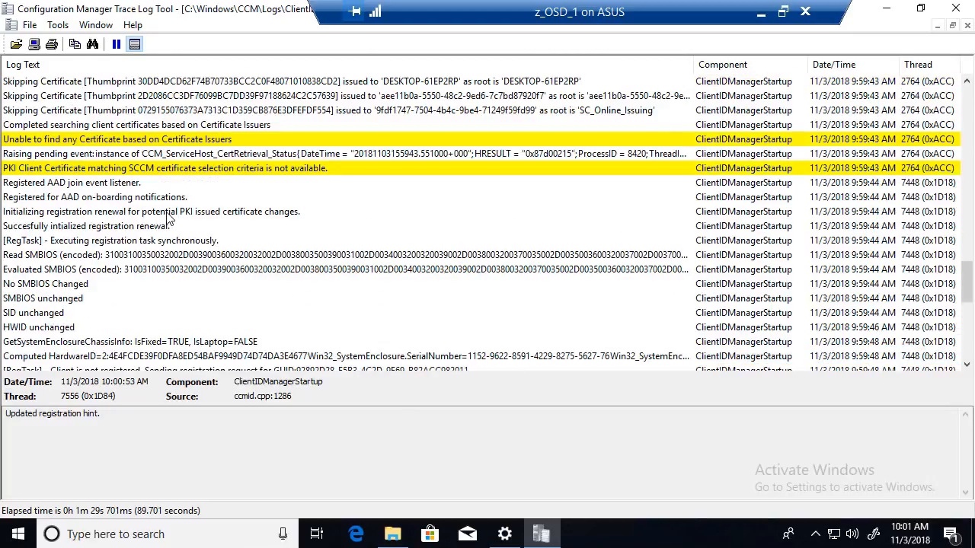
scroll(158, 235, down, 1)
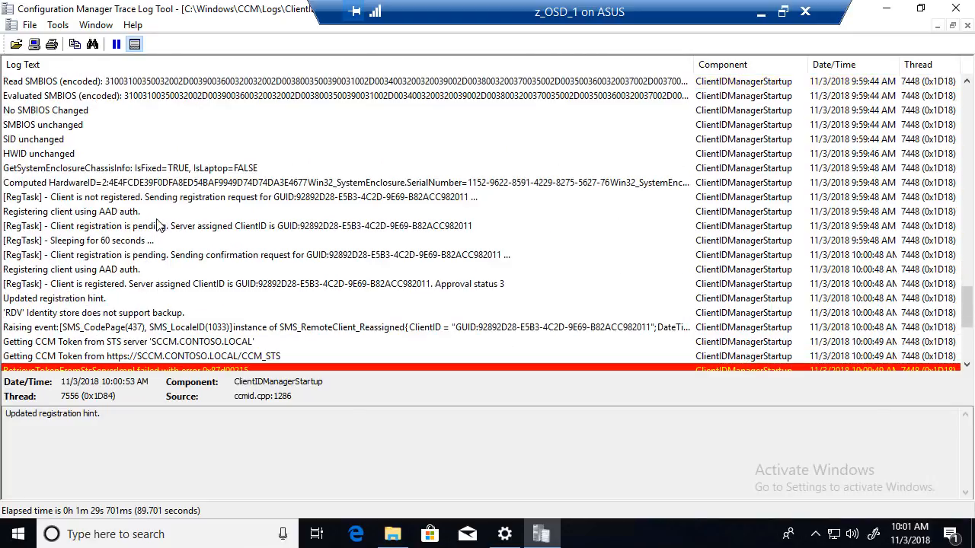
scroll(157, 228, up, 7)
scroll(159, 224, up, 1)
scroll(158, 219, down, 1)
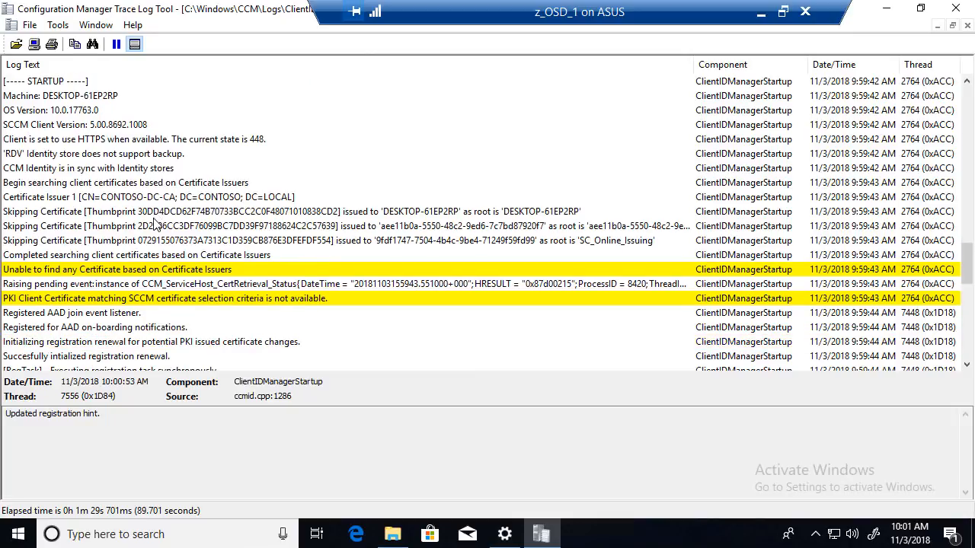
scroll(157, 225, down, 1)
key(super+plus)
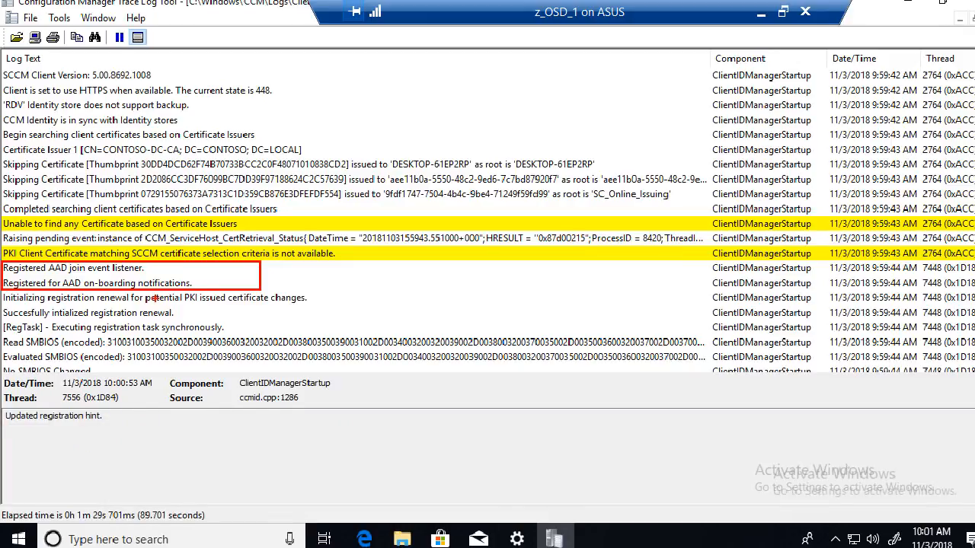
scroll(106, 292, down, 3)
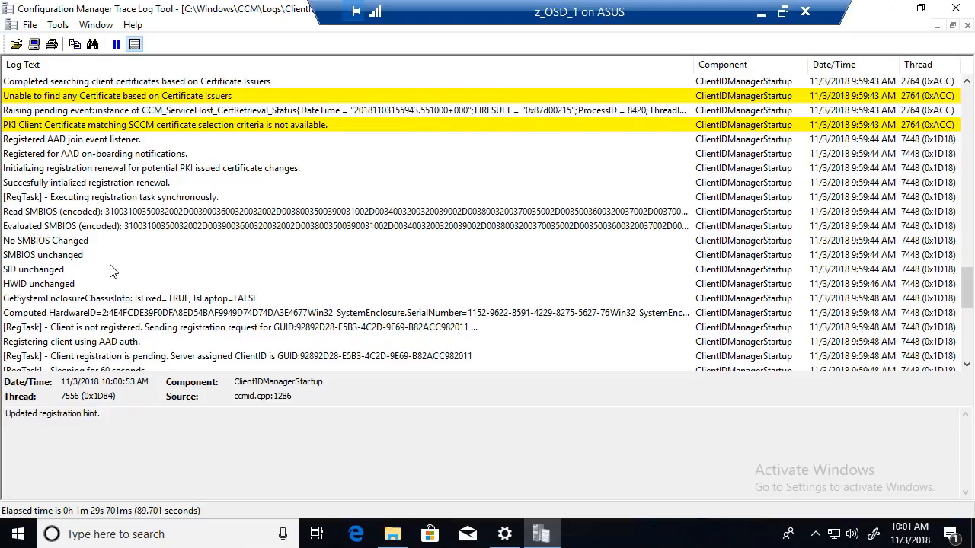
scroll(104, 216, down, 2)
scroll(103, 216, down, 1)
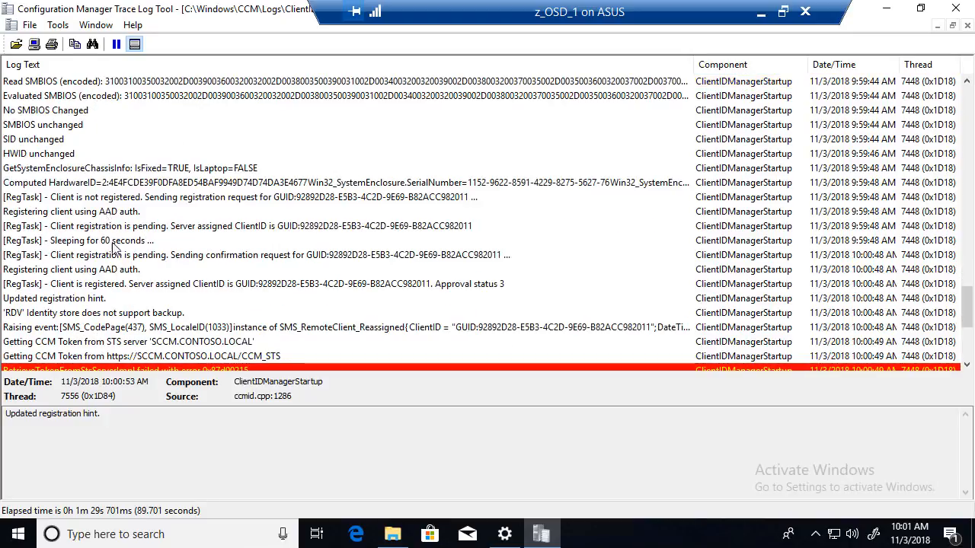
- Box the 'Registering client using AAD auth.' rows, then close the log and select a file
click(112, 270)
key(ctrl+1)
click(37, 274)
mouse_move(3, 245)
mouse_down()
mouse_move(30, 275)
mouse_move(333, 285)
mouse_move(326, 301)
mouse_move(418, 310)
mouse_move(865, 266)
mouse_move(973, 302)
mouse_move(973, 319)
mouse_move(973, 301)
mouse_up()
key(Escape)
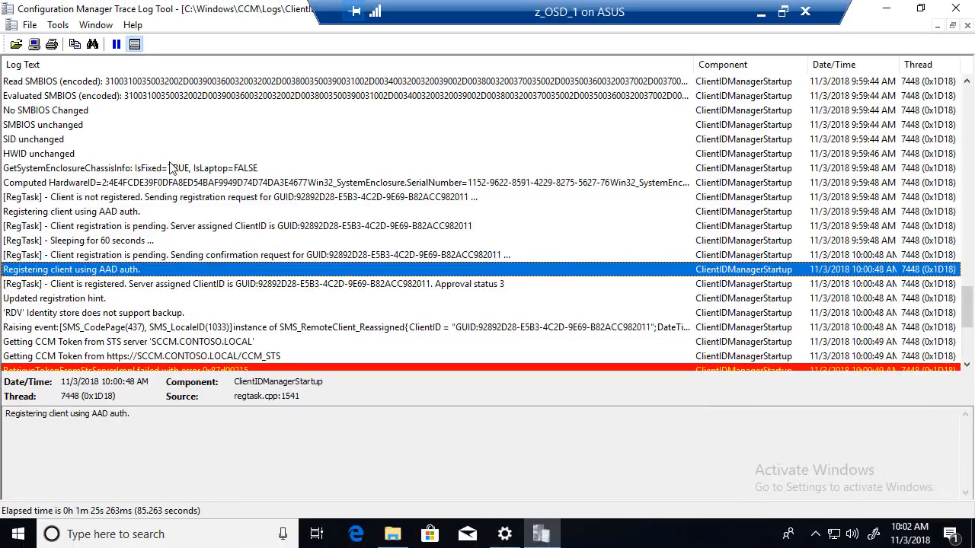
click(956, 9)
click(436, 347)
- Open PolicyAgent.log, showing 'User policy is now Enabled', and close it again
key(p)
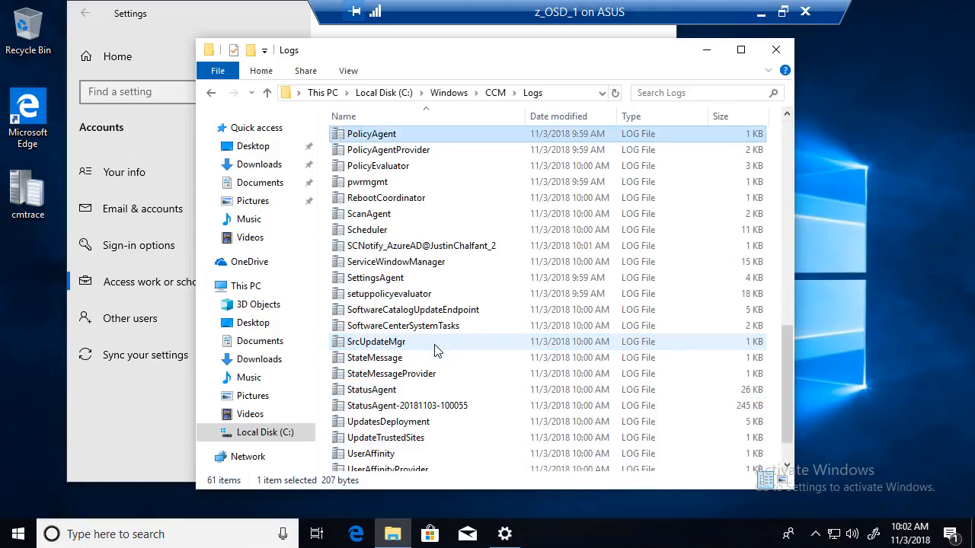
key(Return)
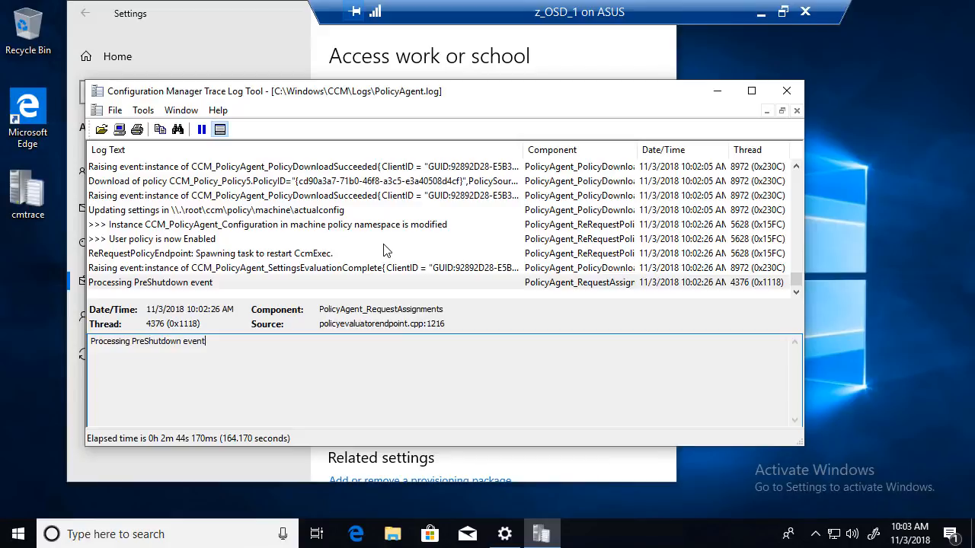
click(785, 93)
- Drag the Configuration Manager shortcut from Control Panel's System and Security page to the desktop
click(21, 539)
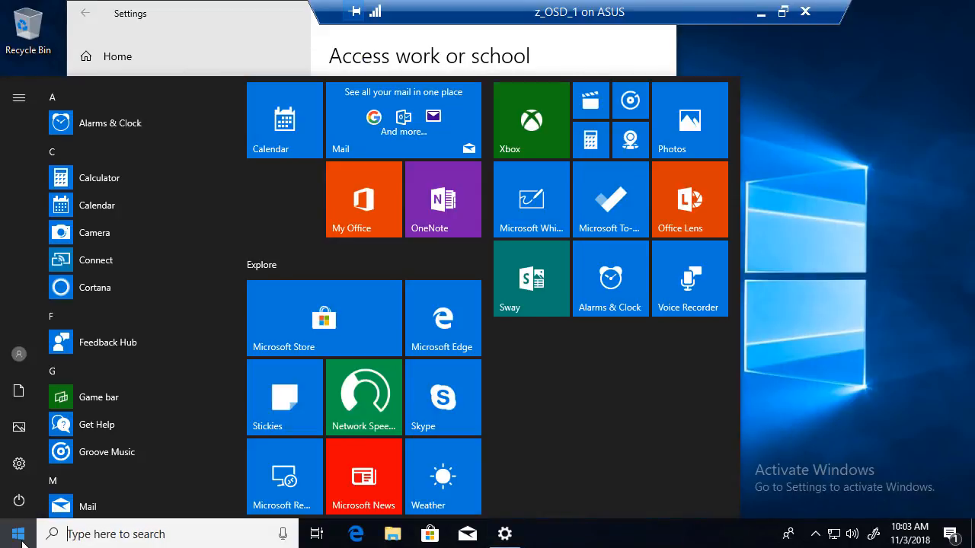
text(conf)
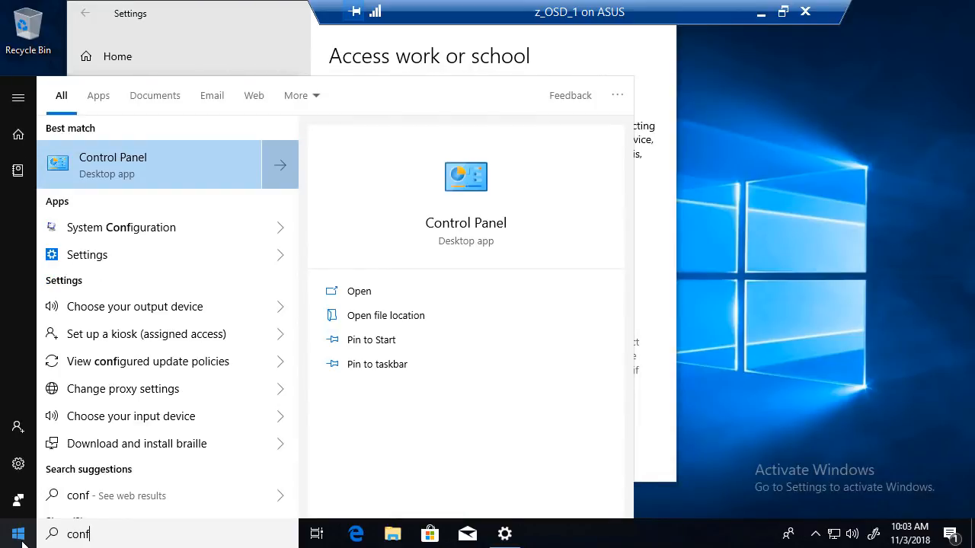
key(Return)
click(387, 152)
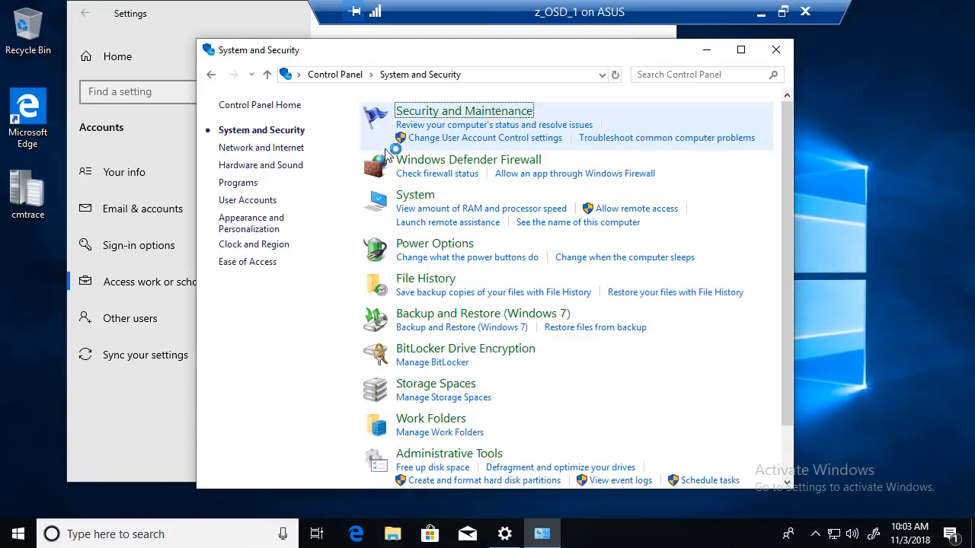
scroll(434, 389, down, 2)
drag(435, 442, 32, 266)
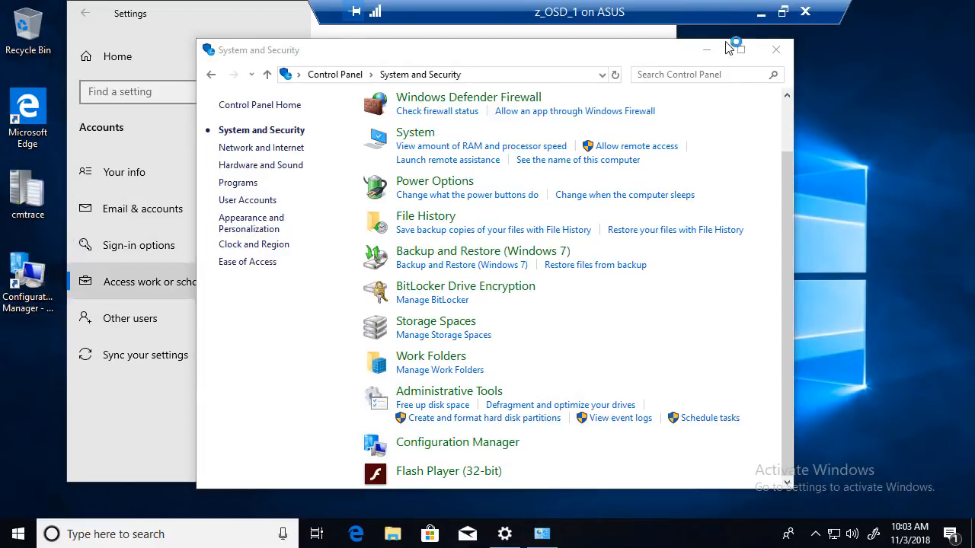
click(776, 50)
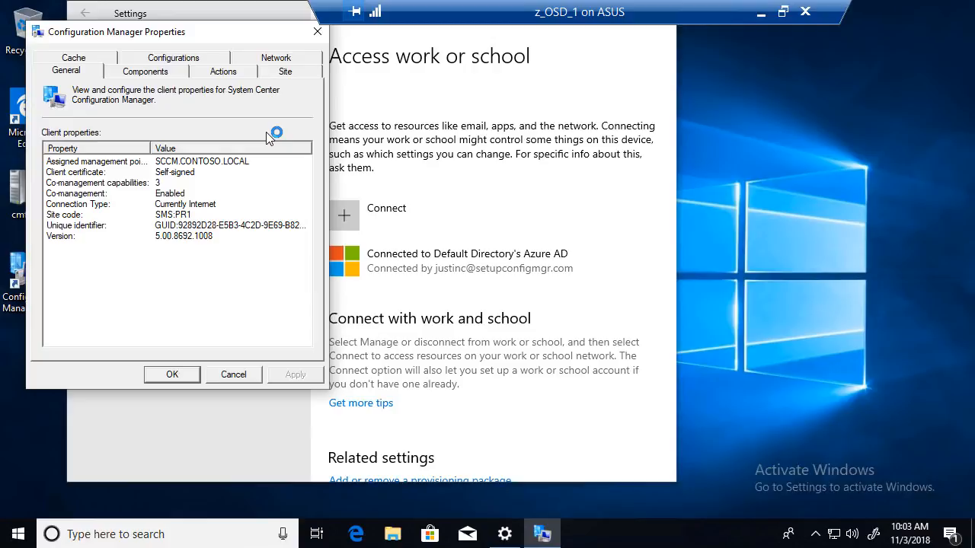
- Run Machine Policy Retrieval & Evaluation Cycle from the client's Actions tab and close the properties
click(230, 75)
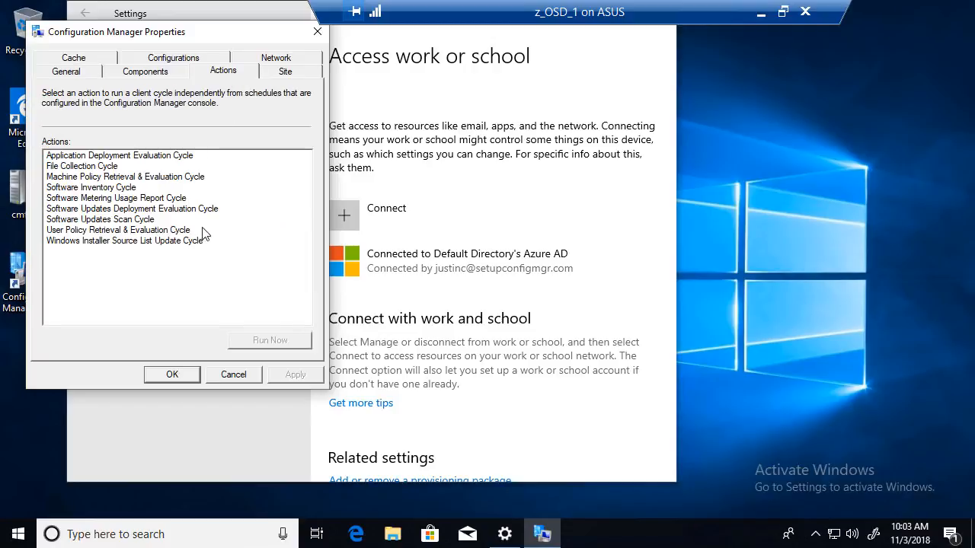
click(137, 176)
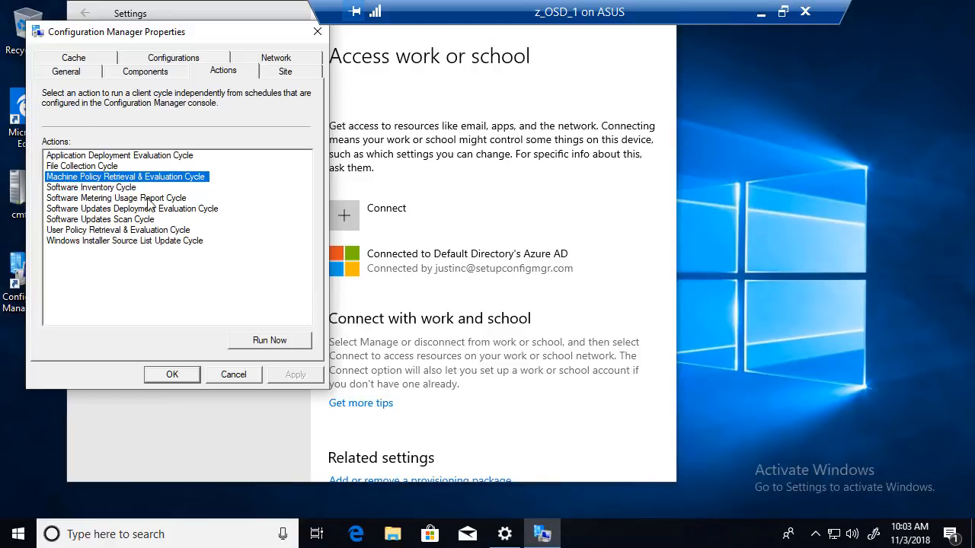
click(172, 376)
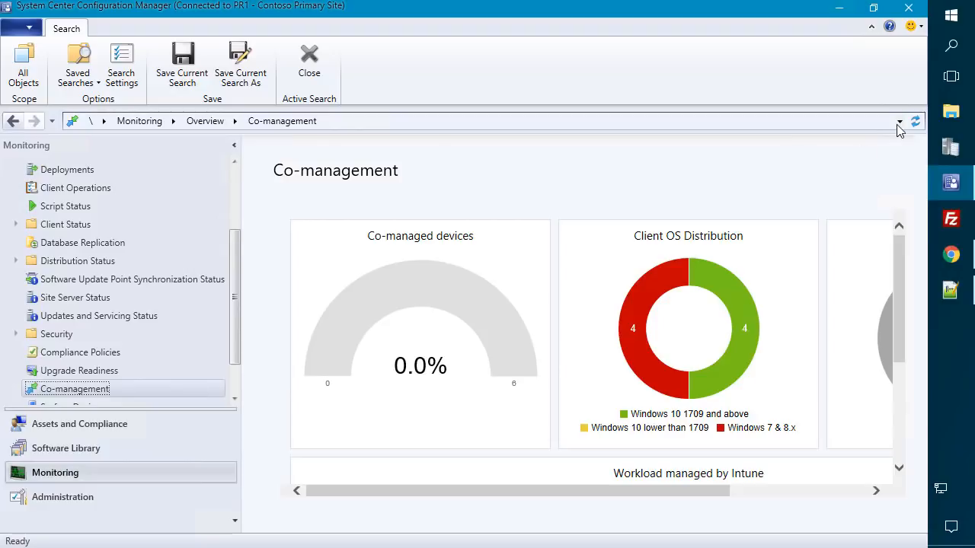
- Open the Co-management dashboard and highlight the 14.3% co-managed devices gauge
click(43, 373)
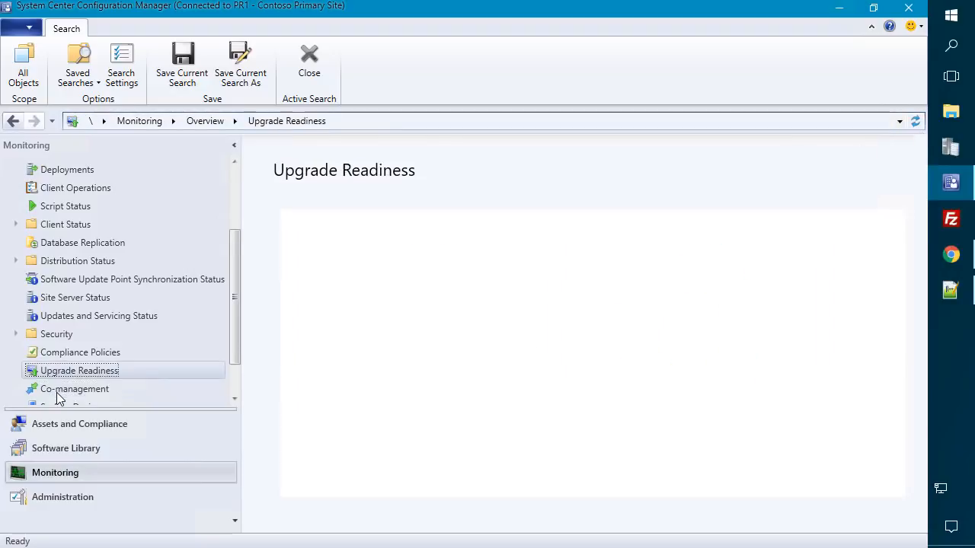
click(126, 389)
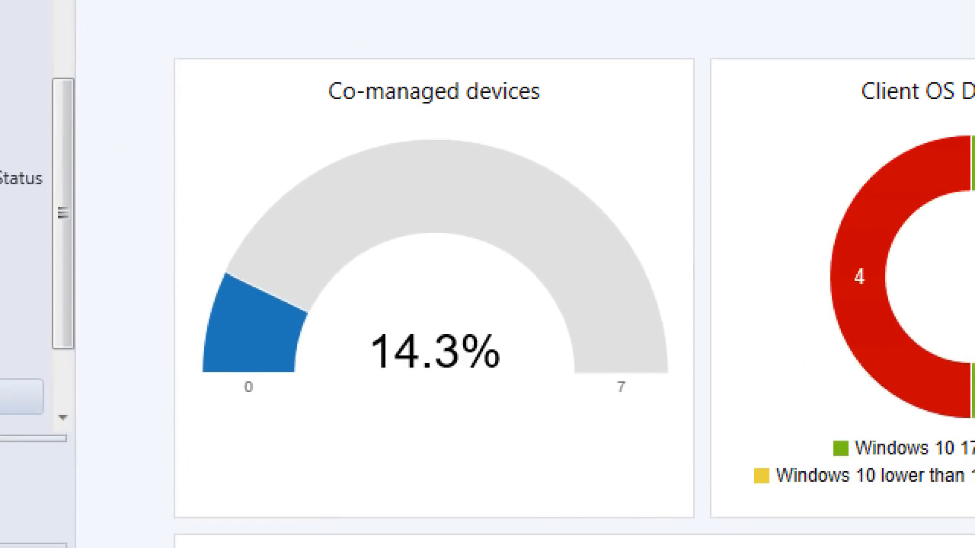
mouse_move(198, 33)
mouse_down()
mouse_move(675, 338)
mouse_move(684, 461)
mouse_up()
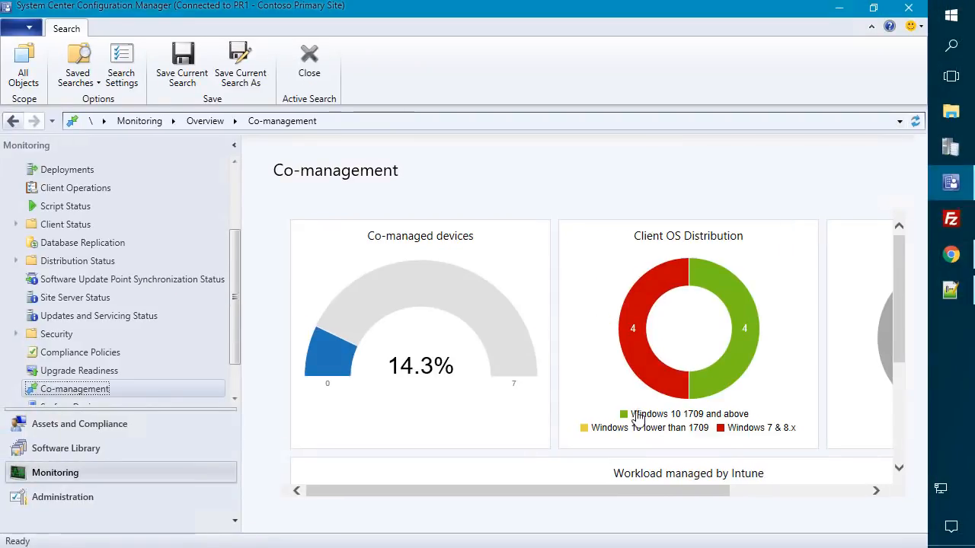
scroll(828, 421, down, 3)
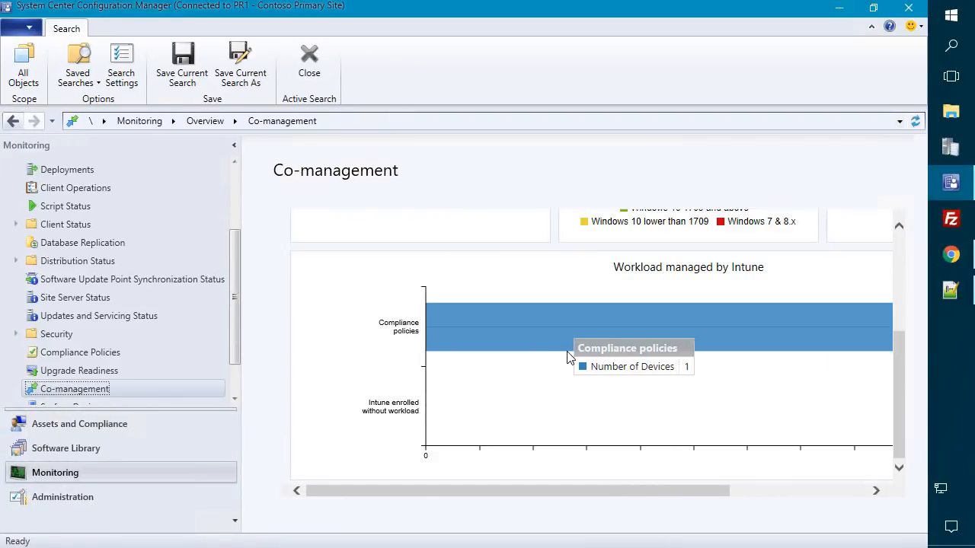
scroll(93, 261, up, 2)
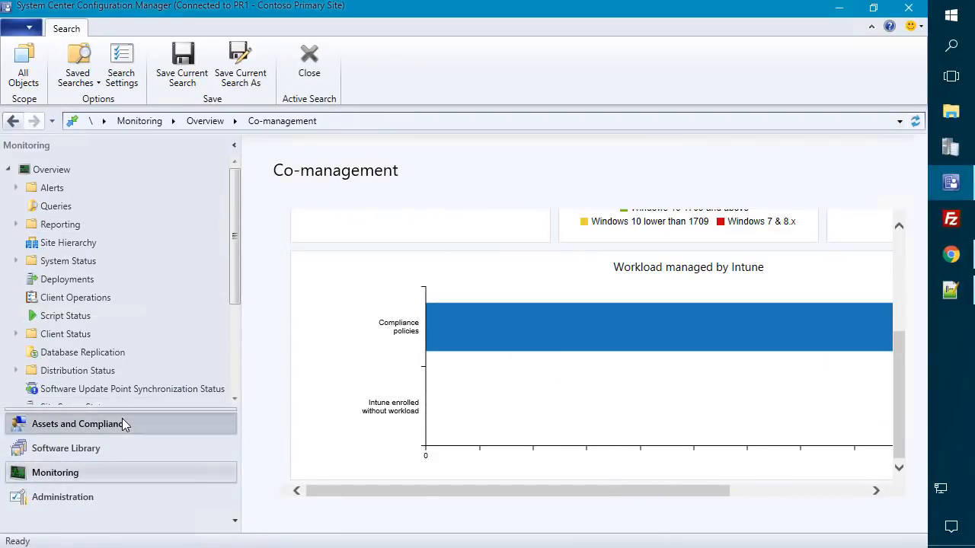
click(122, 423)
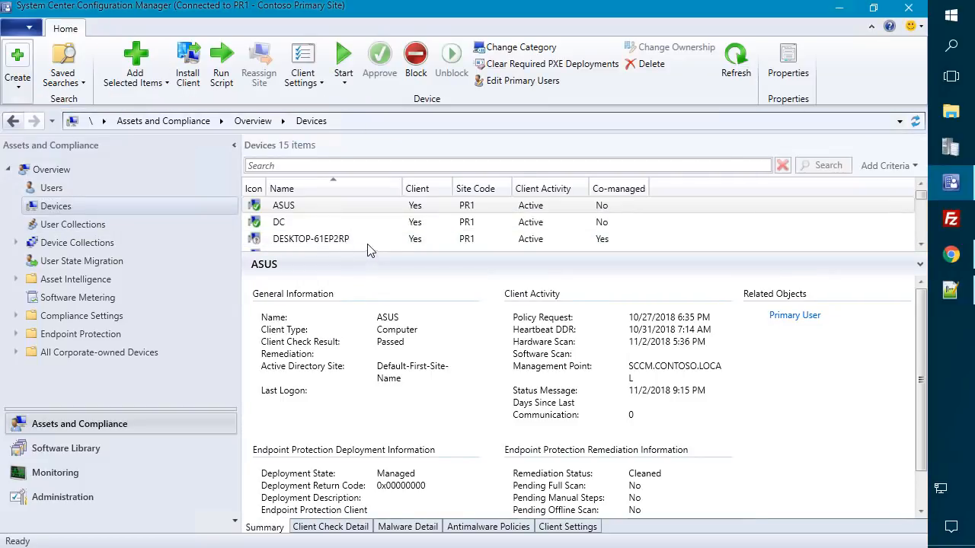
- Outline DESKTOP-61EP2RP's co-managed 'Yes' value, then list the Cloud Services co-management policies
drag(383, 253, 393, 410)
click(355, 243)
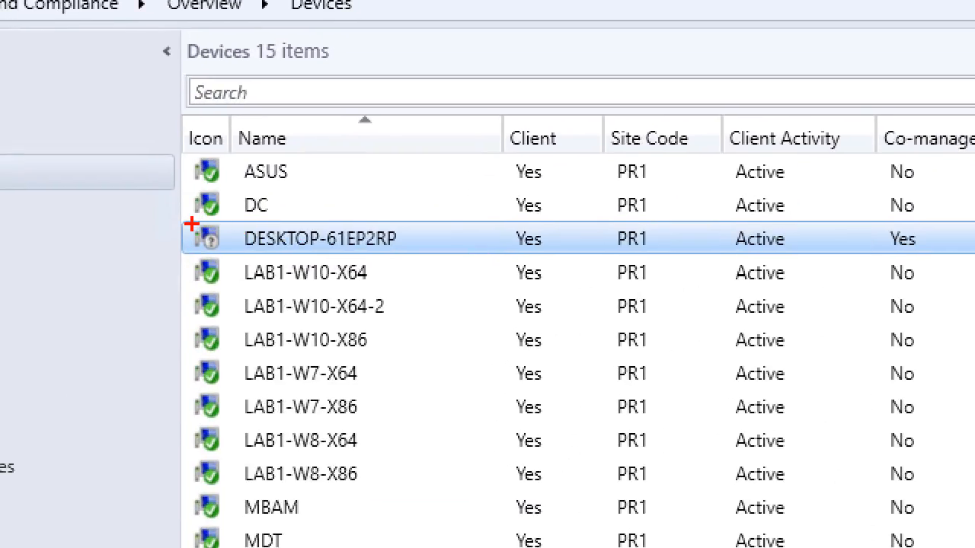
mouse_move(174, 219)
mouse_down()
mouse_move(442, 246)
mouse_move(425, 254)
mouse_up()
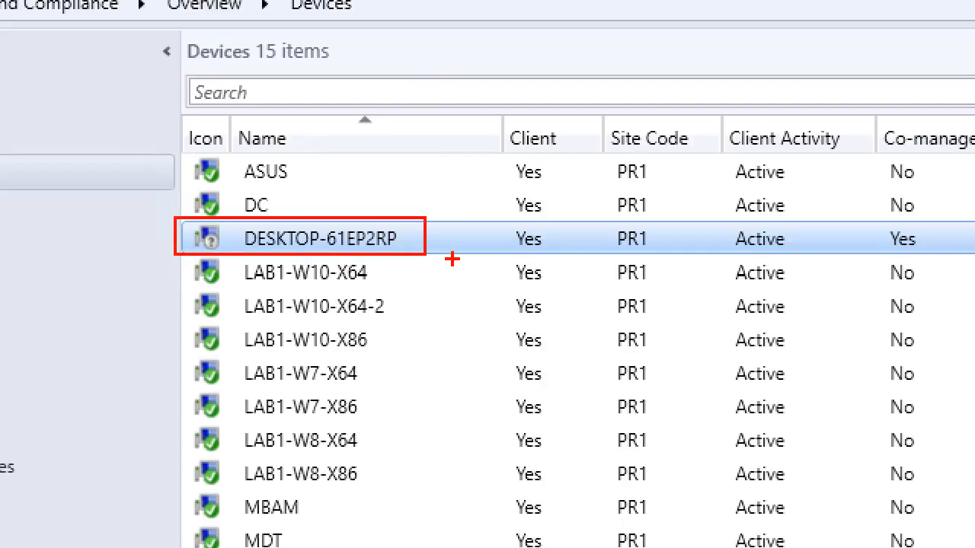
mouse_move(867, 222)
mouse_down()
mouse_move(906, 225)
mouse_move(951, 251)
mouse_up()
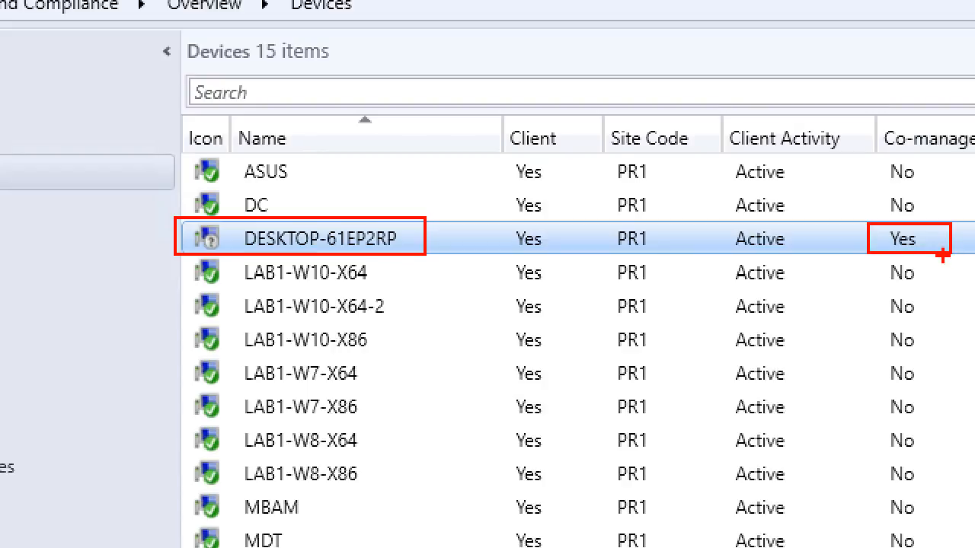
key(Escape)
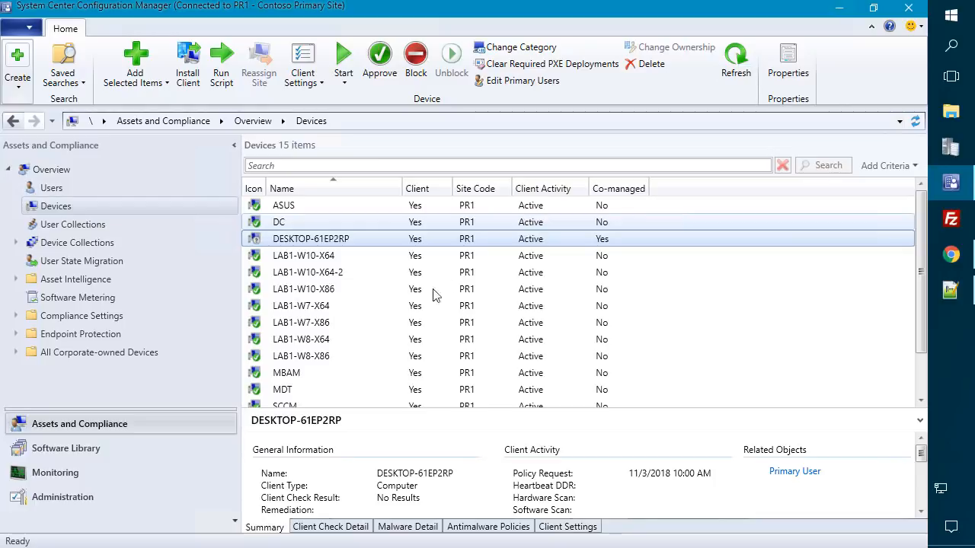
click(105, 502)
click(86, 244)
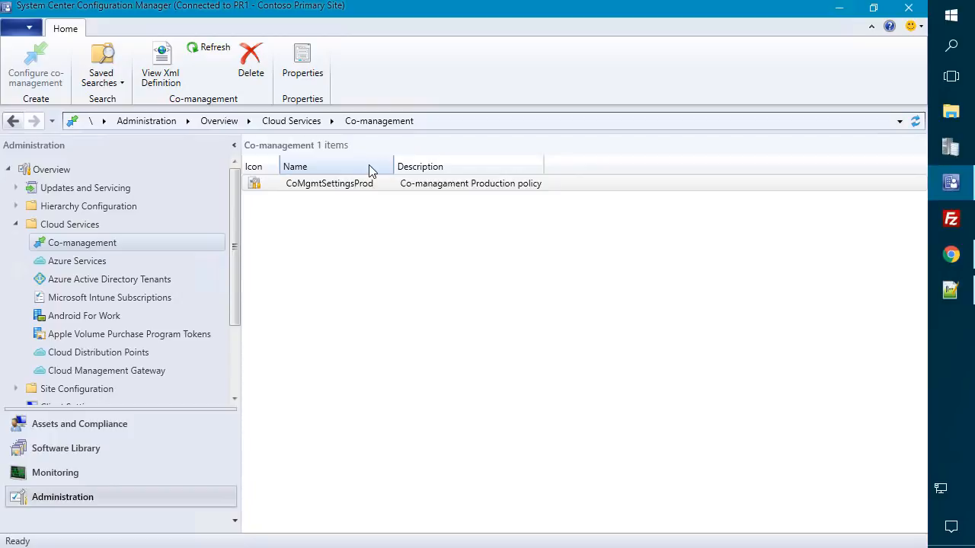
- View the CoMgmtSettingsProd XML definition, then minimize the Configuration Manager console
click(182, 45)
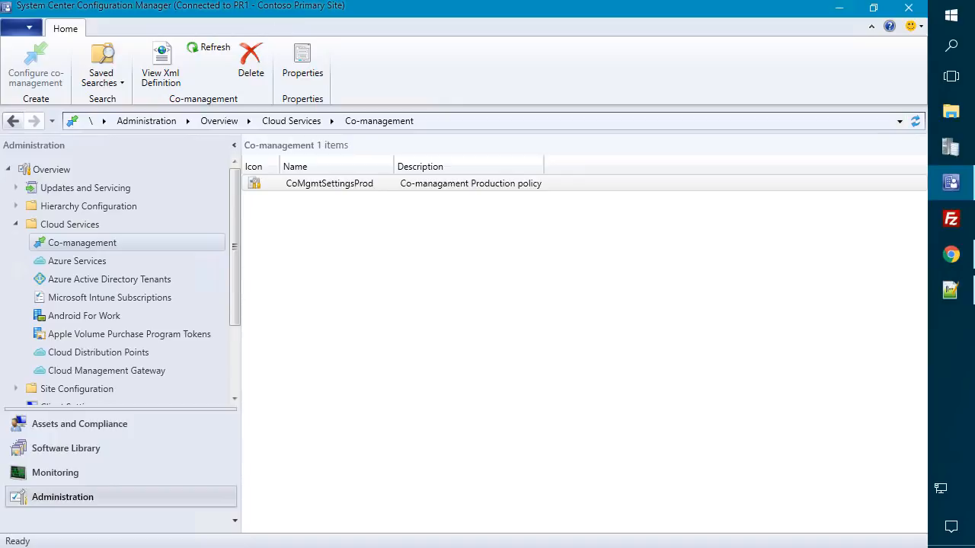
click(842, 11)
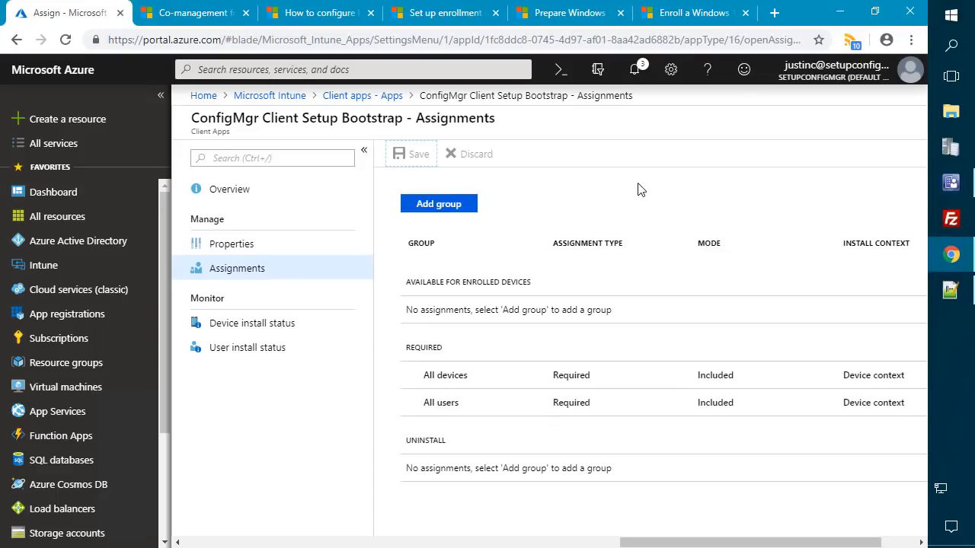
- Launch the AzureADConnect.msi installer and approve the UAC prompt
click(838, 16)
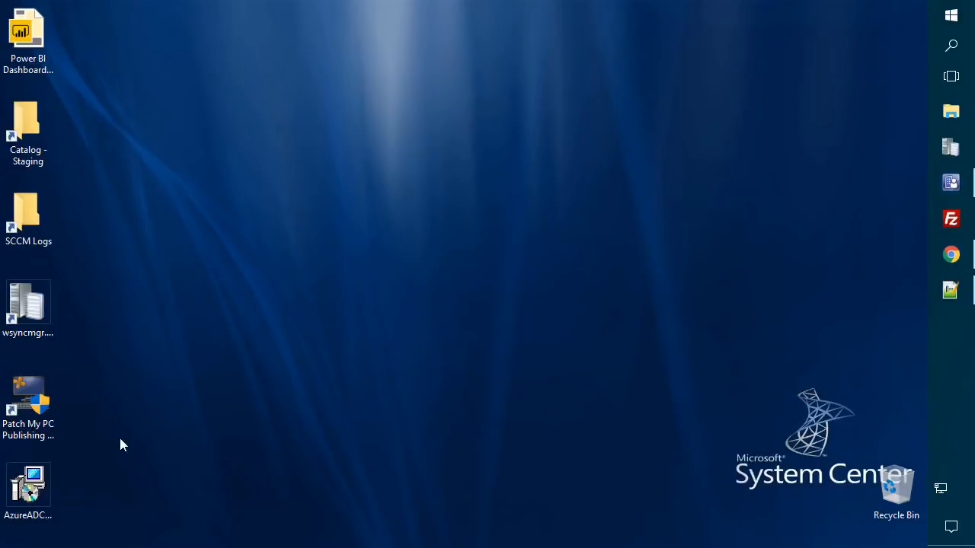
click(34, 495)
double_click(34, 495)
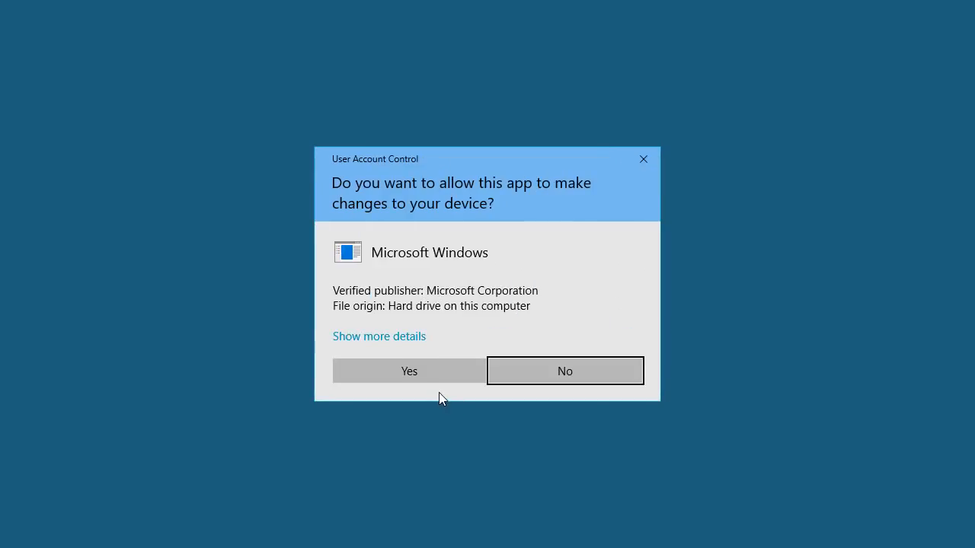
click(419, 373)
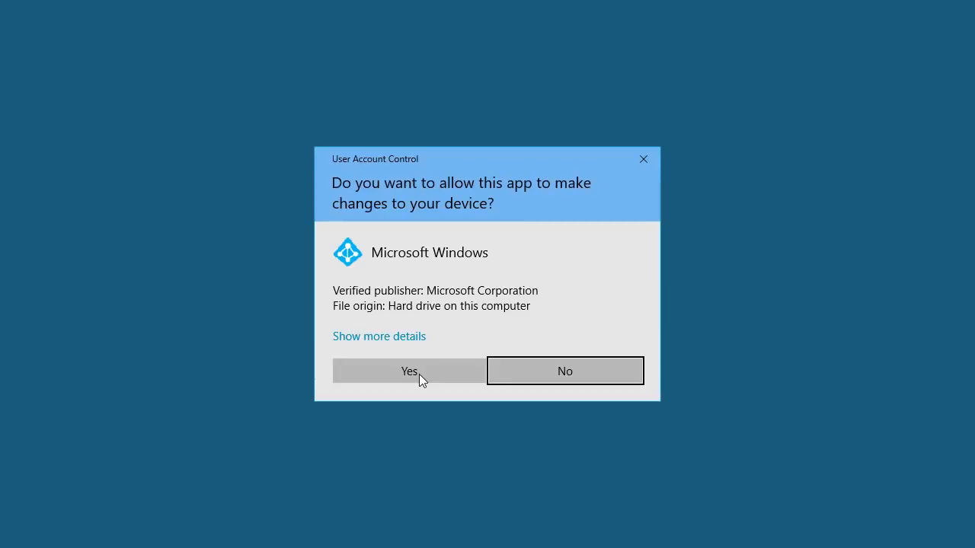
click(419, 372)
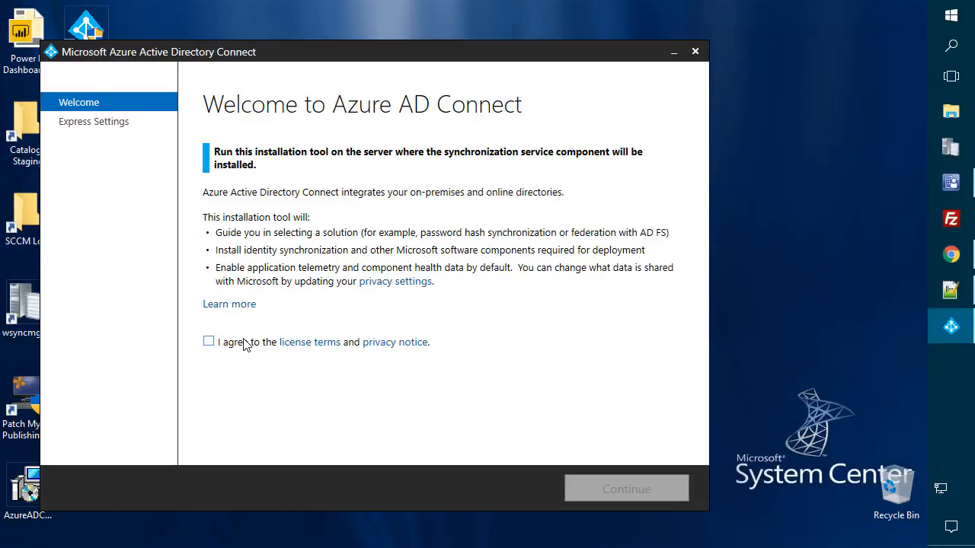
- Accept the license terms, choose Customize, and start installing the required components
click(210, 344)
click(613, 490)
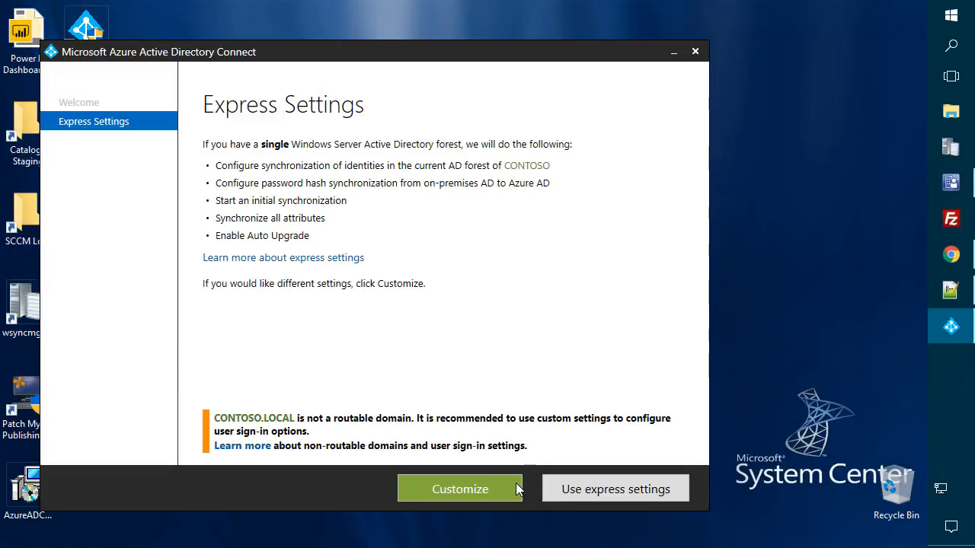
click(462, 485)
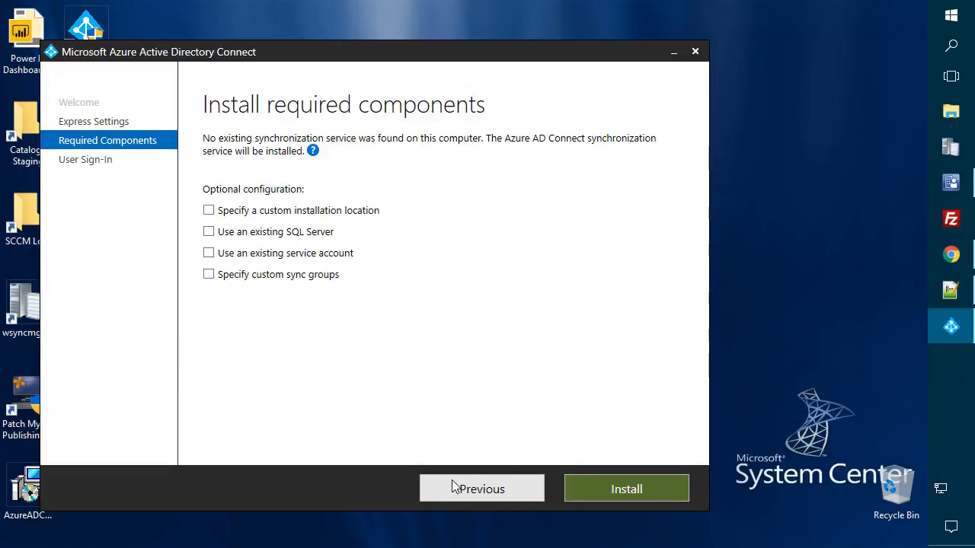
click(626, 486)
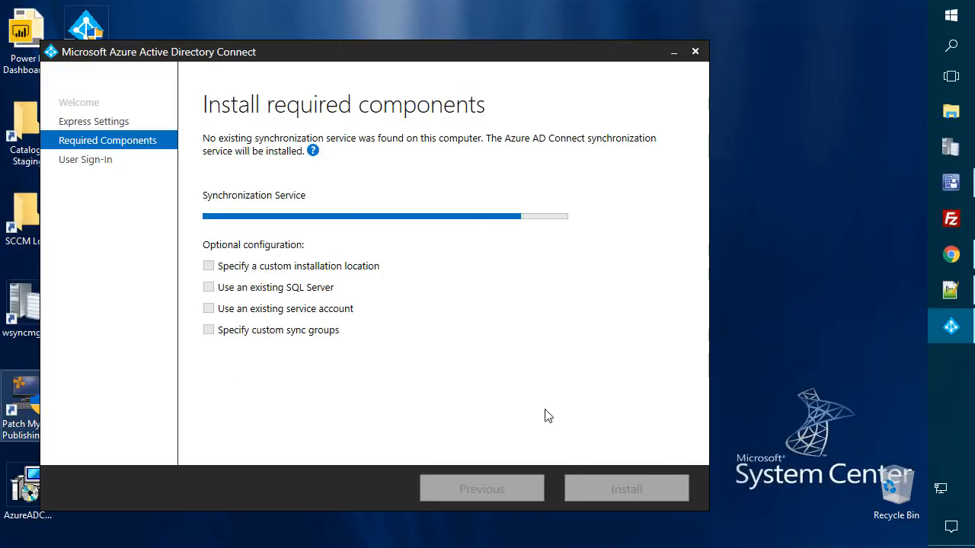
- Sign in to portal.office.com in Chrome with the admin account and its password
click(954, 252)
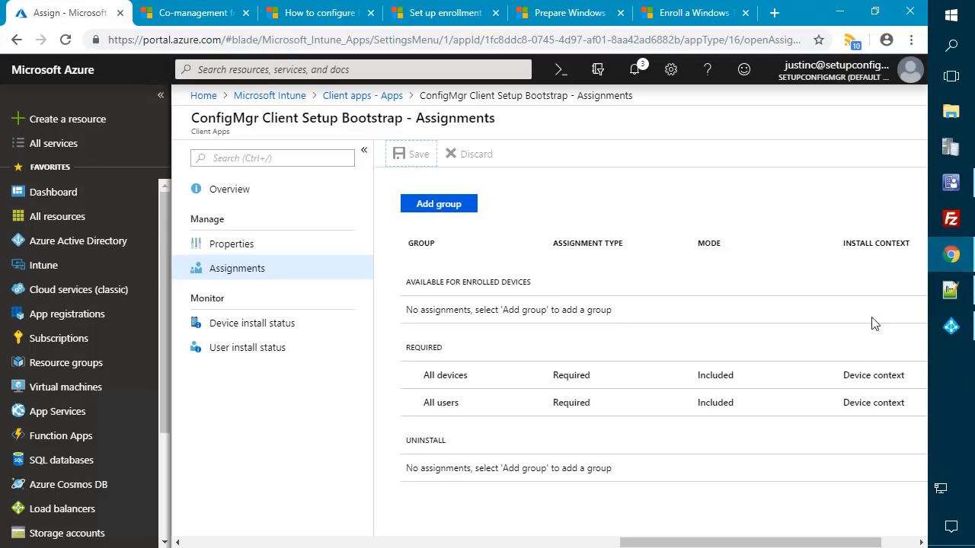
click(212, 23)
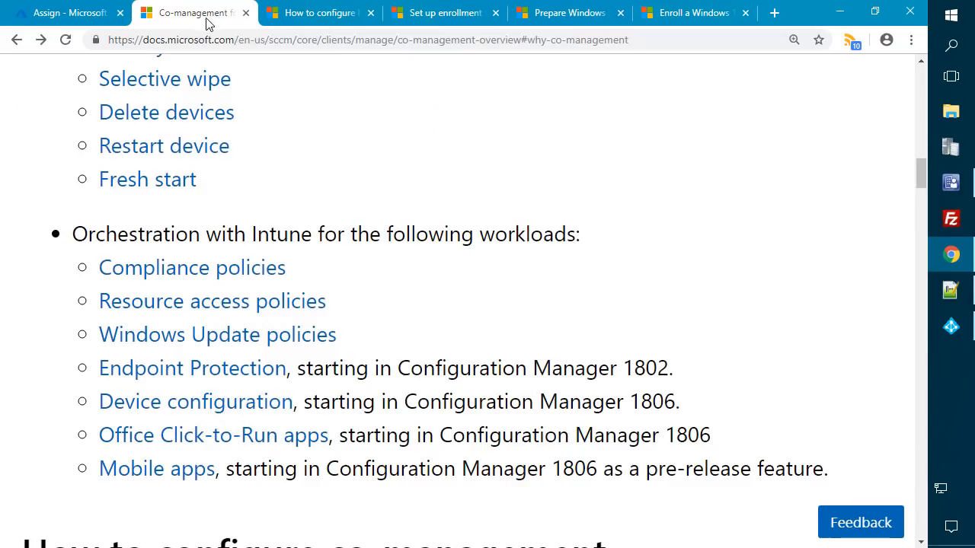
click(190, 40)
text(po)
key(Return)
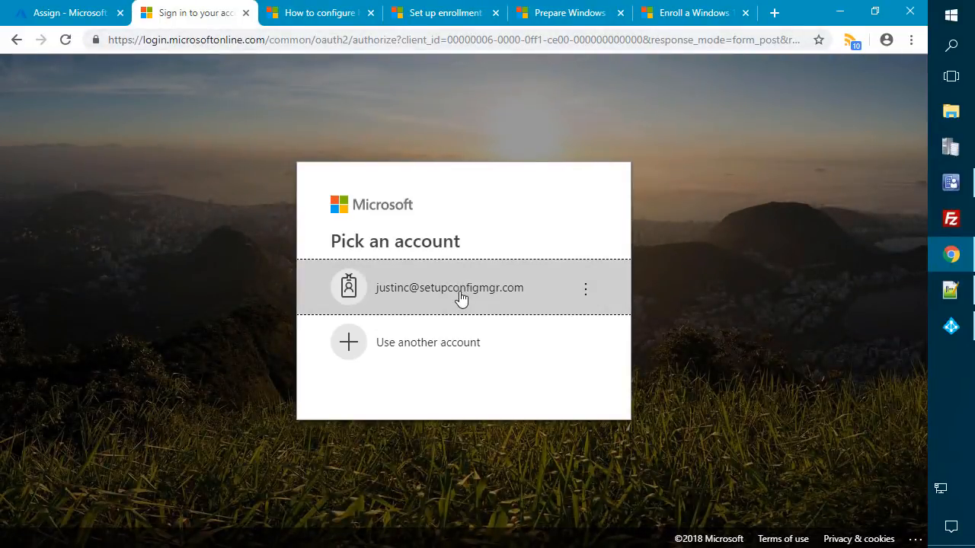
click(460, 297)
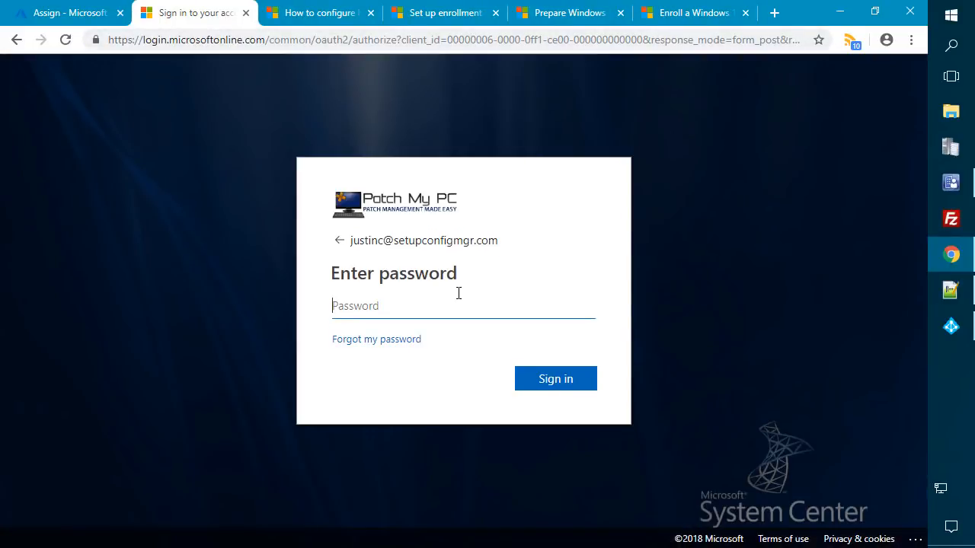
text(••••••••)
key(Return)
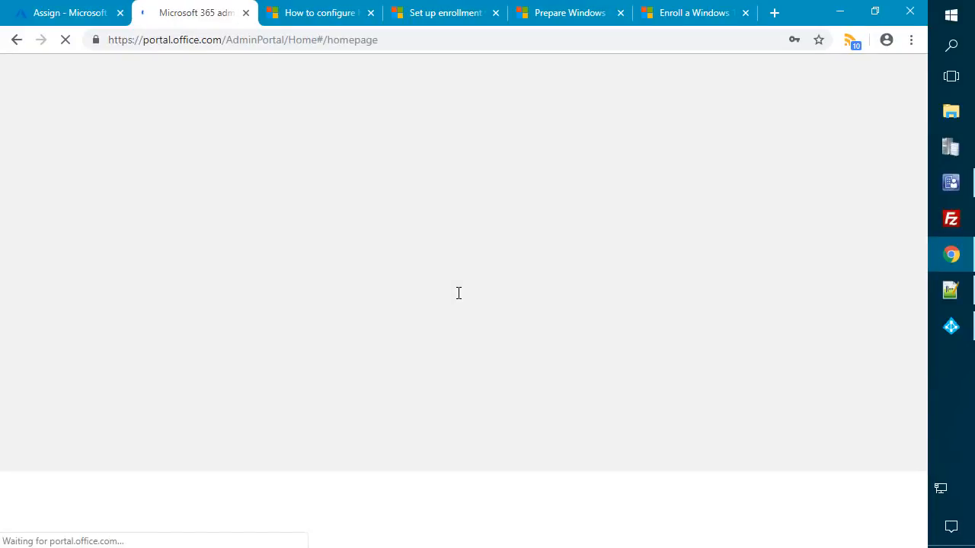
- Check the Active users list in the admin center, then minimize Chrome
click(178, 247)
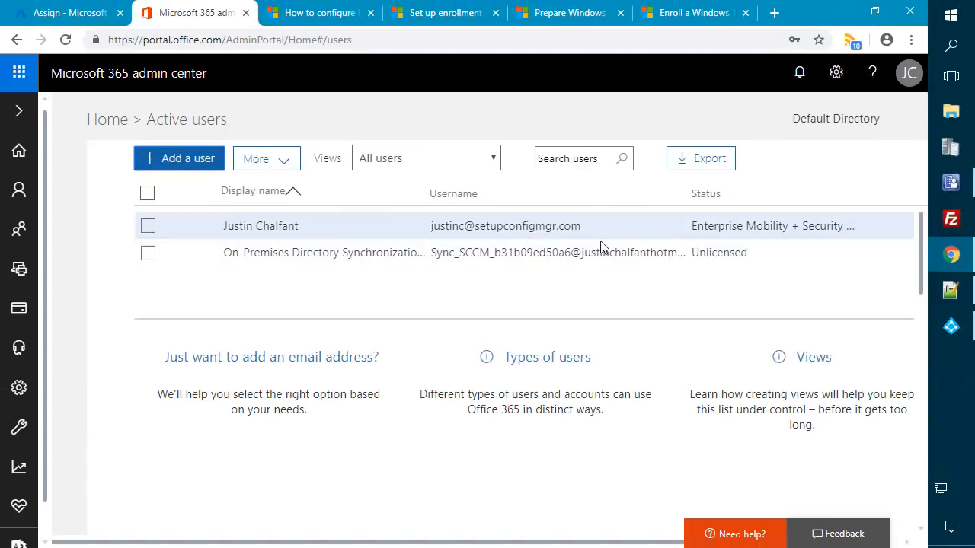
click(70, 13)
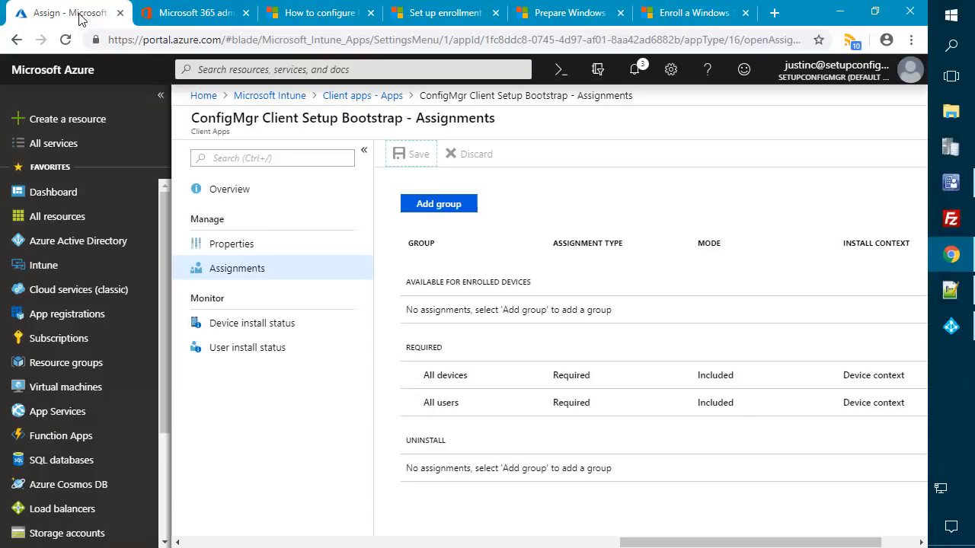
click(194, 12)
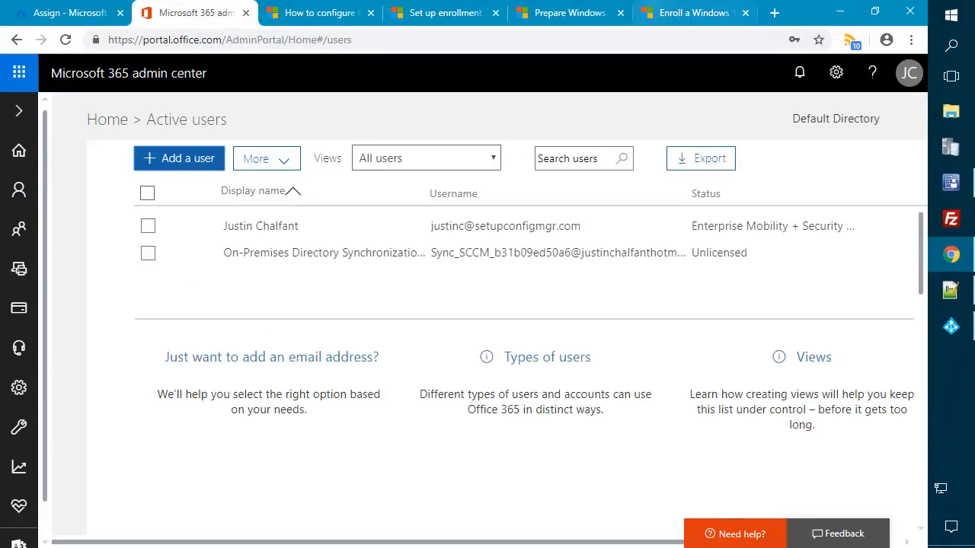
click(840, 13)
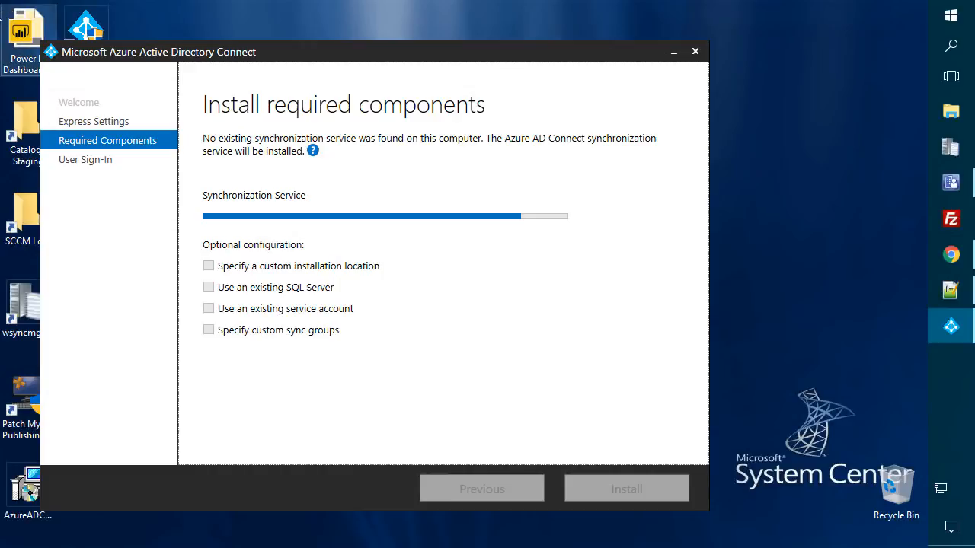
- Leave the Azure AD Connect Synchronization Service install running in the background
mouse_move(2, 15)
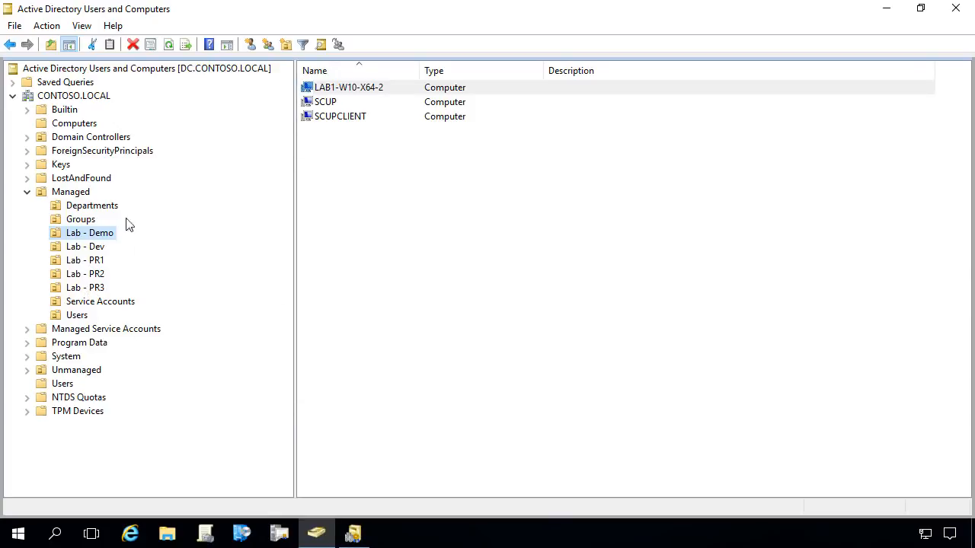
click(76, 316)
double_click(323, 116)
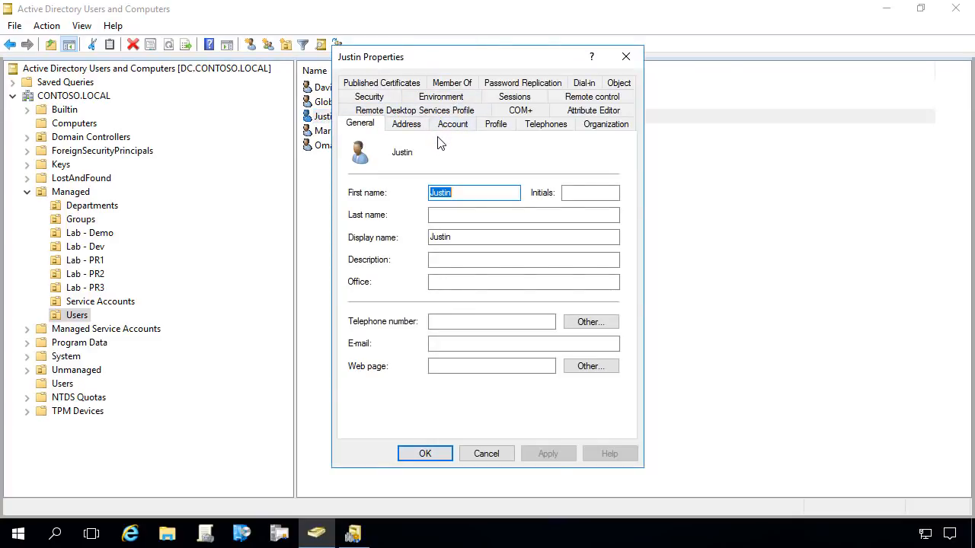
click(452, 125)
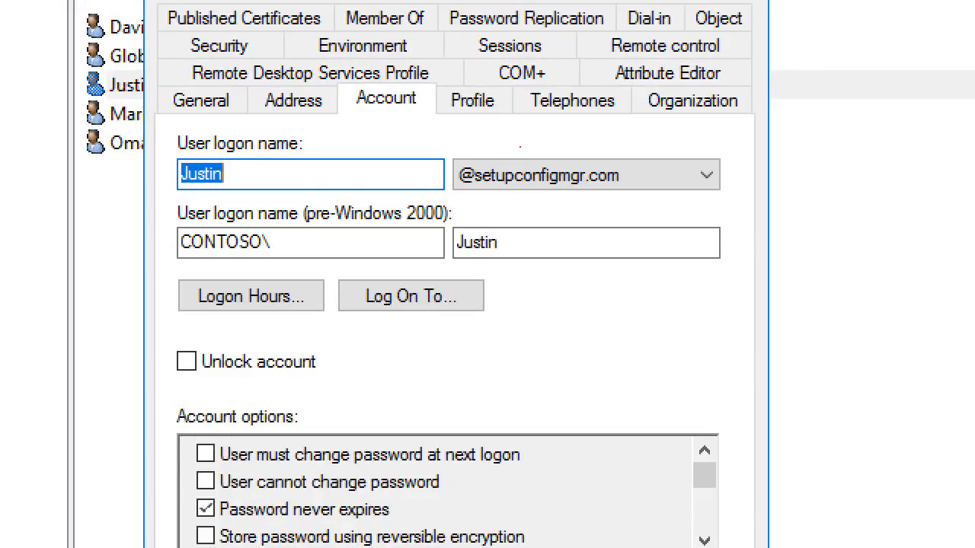
mouse_move(163, 123)
mouse_down()
mouse_move(385, 197)
mouse_move(402, 188)
mouse_up()
mouse_move(441, 150)
mouse_down()
mouse_move(476, 163)
mouse_move(753, 199)
mouse_move(733, 198)
mouse_up()
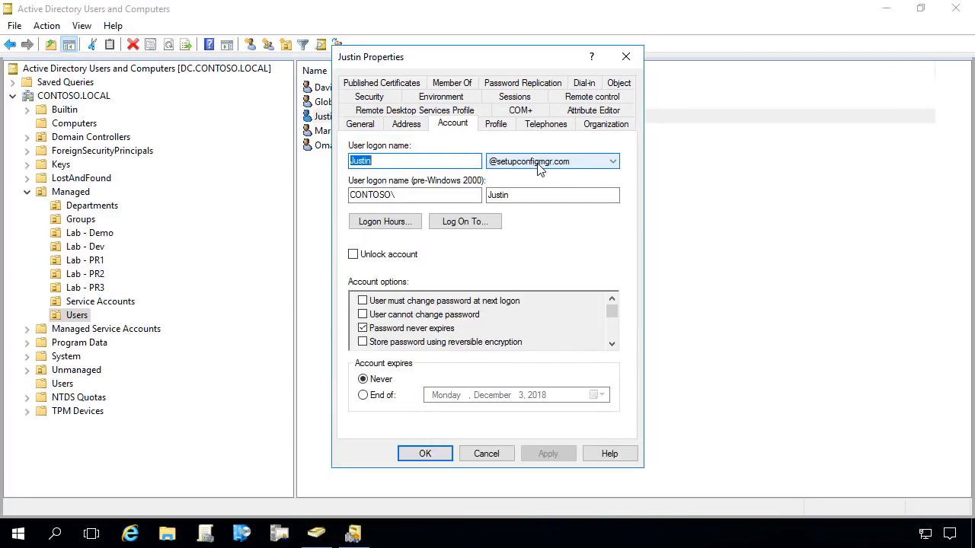
click(562, 180)
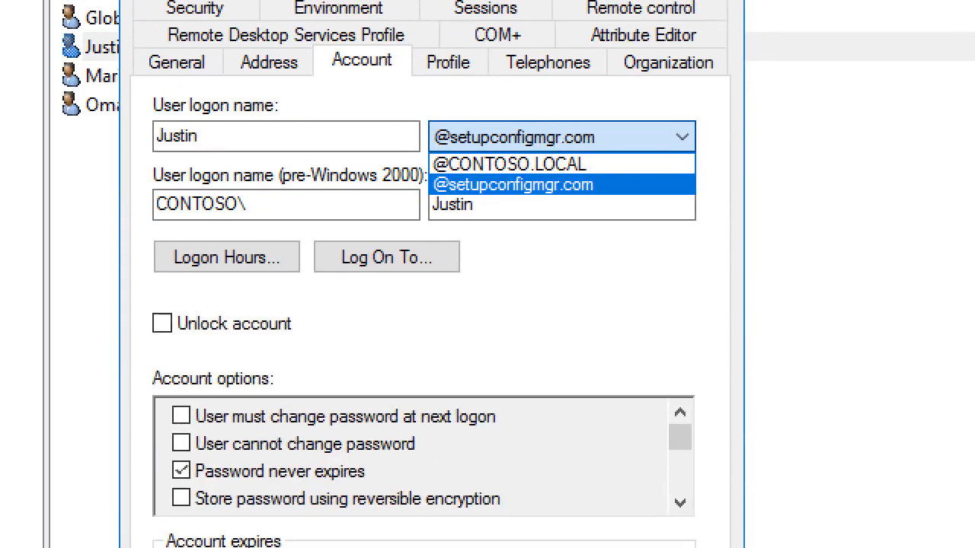
drag(488, 184, 556, 184)
mouse_move(432, 174)
mouse_down()
mouse_move(666, 211)
mouse_move(664, 197)
mouse_up()
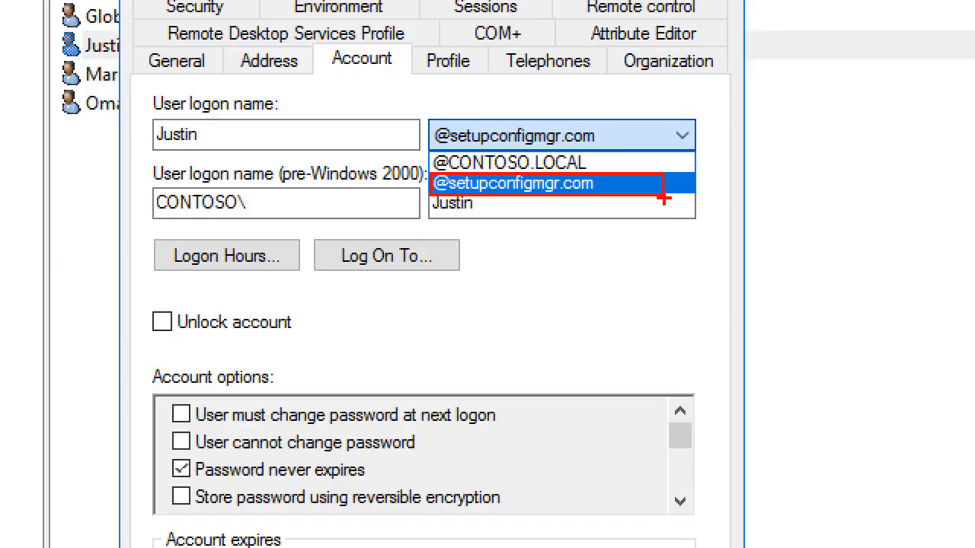
drag(450, 146, 610, 172)
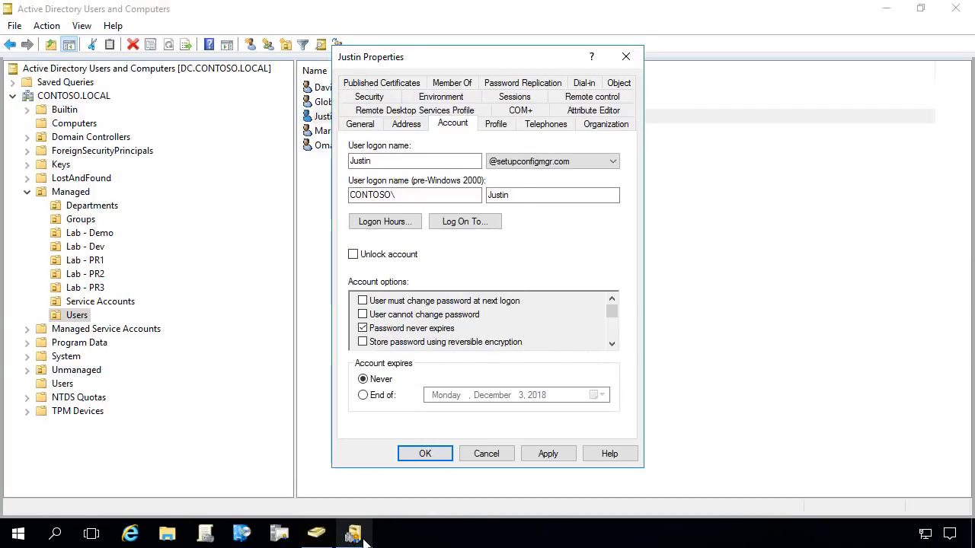
- Confirm setupconfigmgr.com is listed among the forest's alternative UPN suffixes, then cancel the properties
click(363, 539)
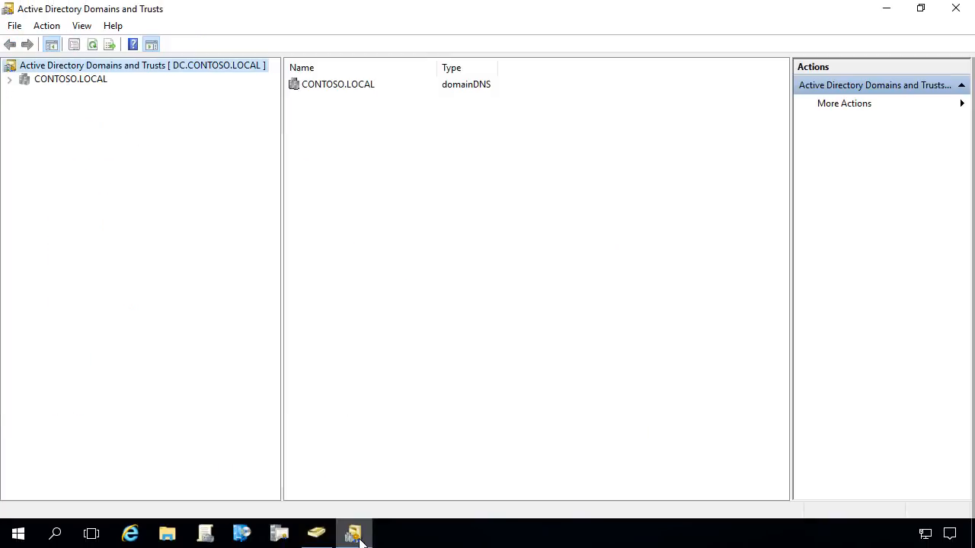
right_click(139, 68)
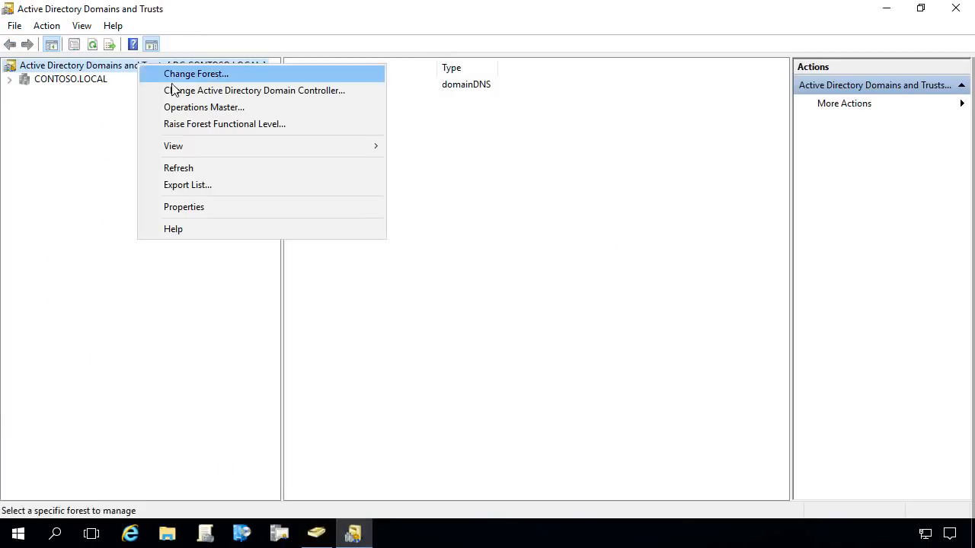
click(200, 208)
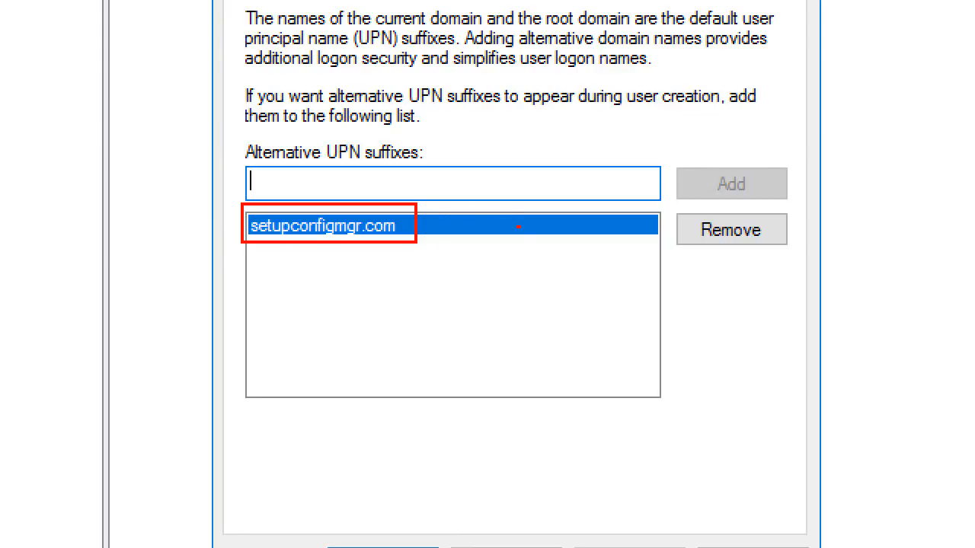
click(506, 547)
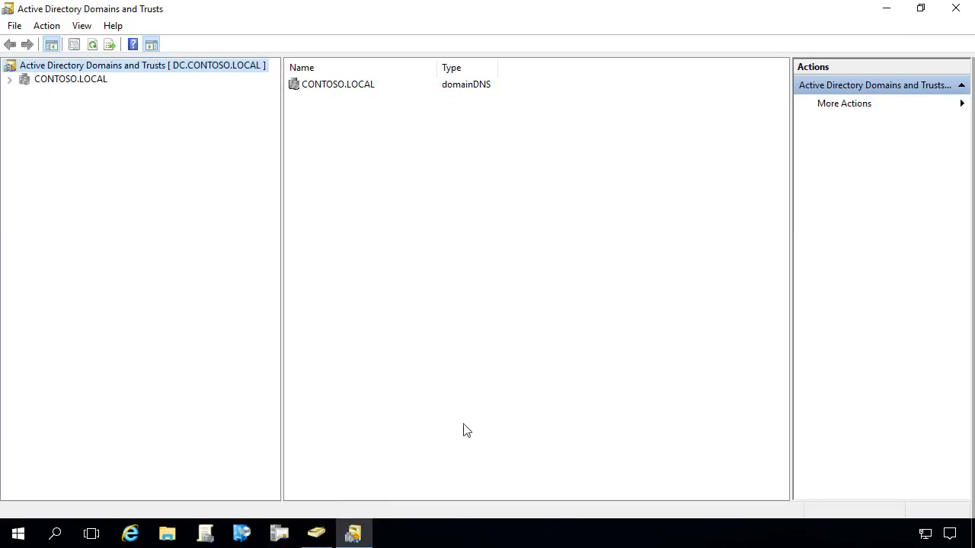
click(316, 534)
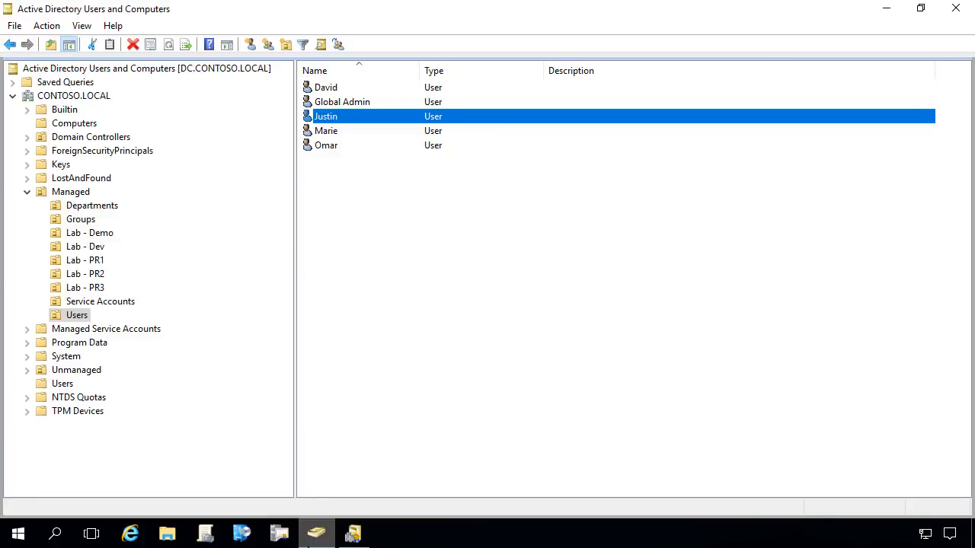
double_click(342, 121)
click(506, 161)
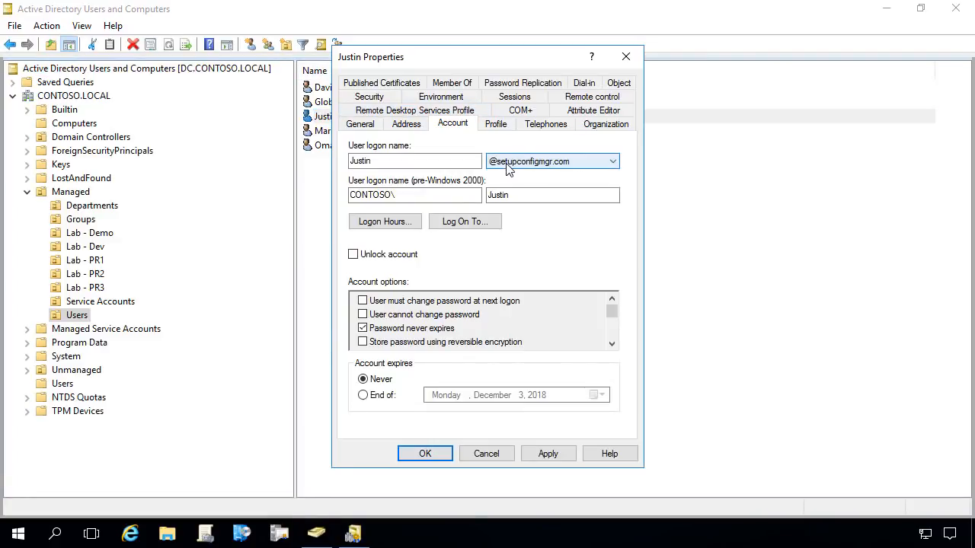
click(524, 185)
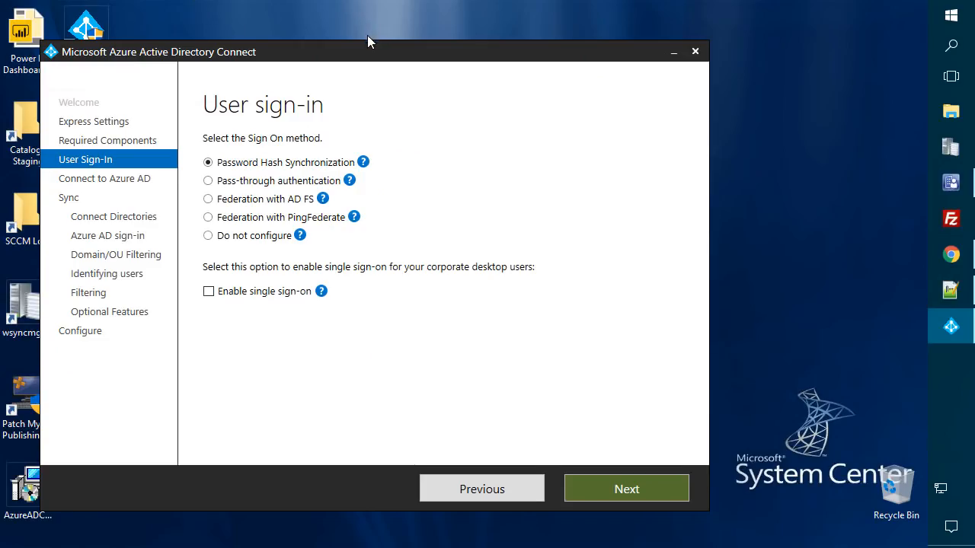
- Keep Password Hash Synchronization as the user sign-in method and continue
drag(367, 40, 491, 26)
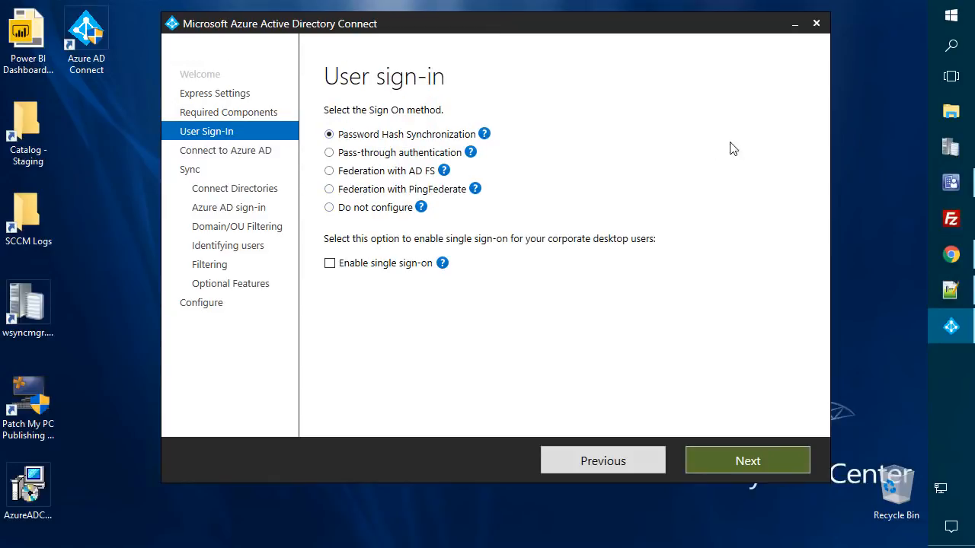
click(484, 134)
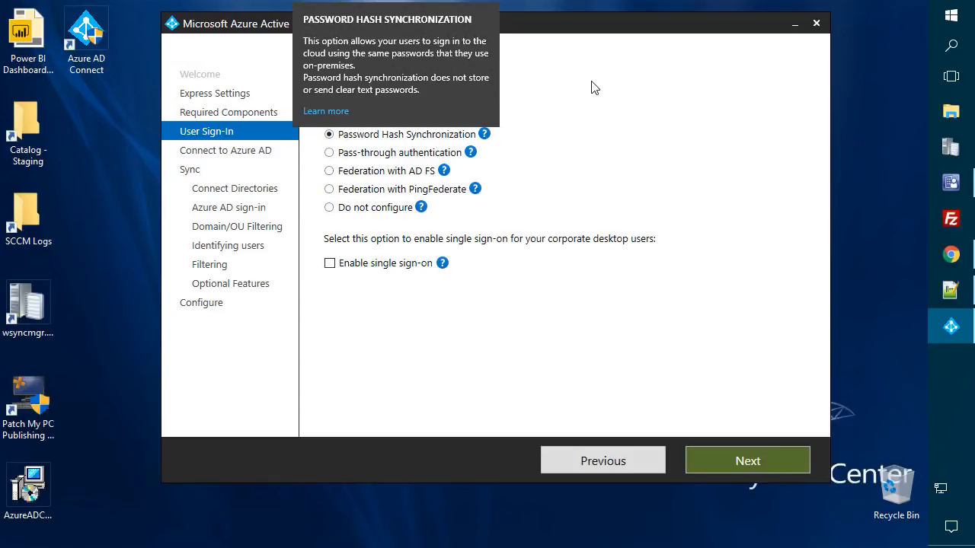
click(442, 137)
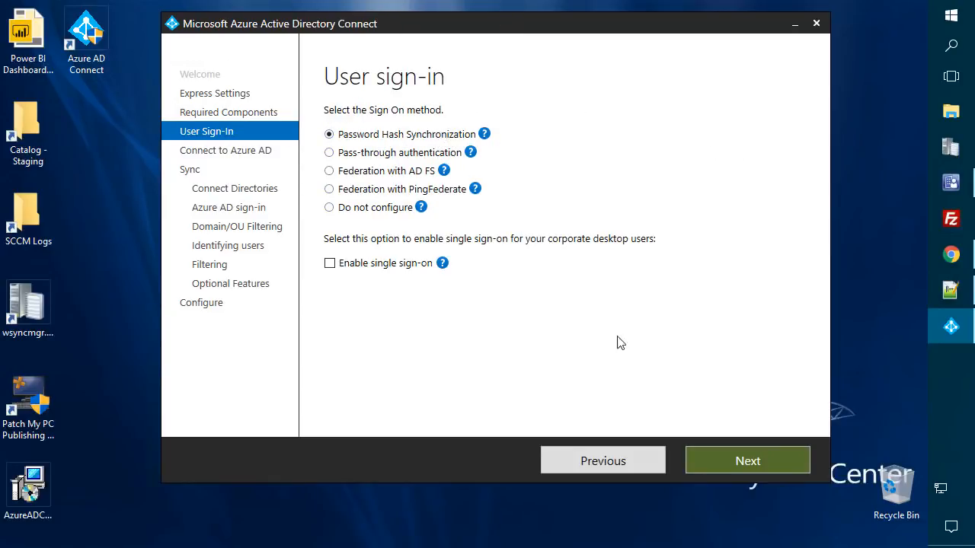
click(718, 465)
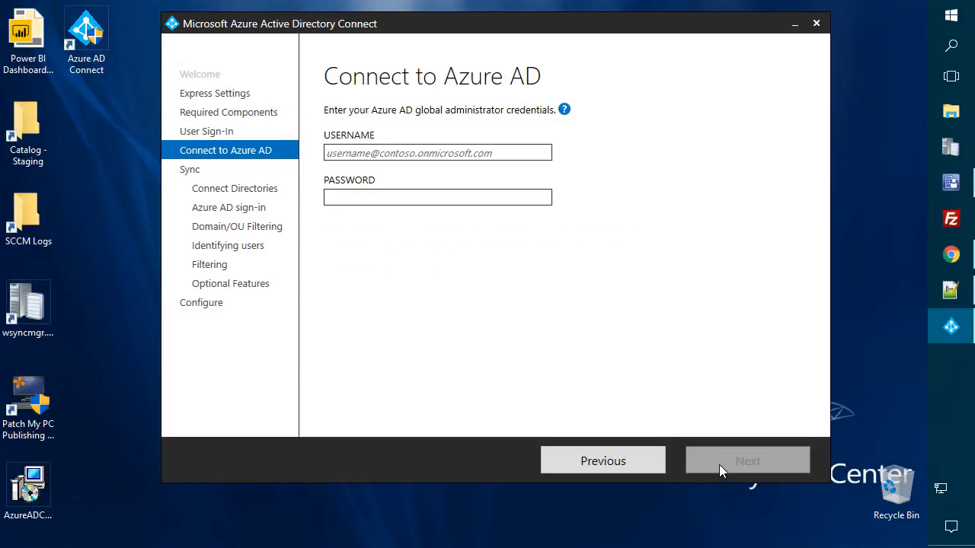
- Enter the Azure AD global administrator's username and password and verify them
click(365, 150)
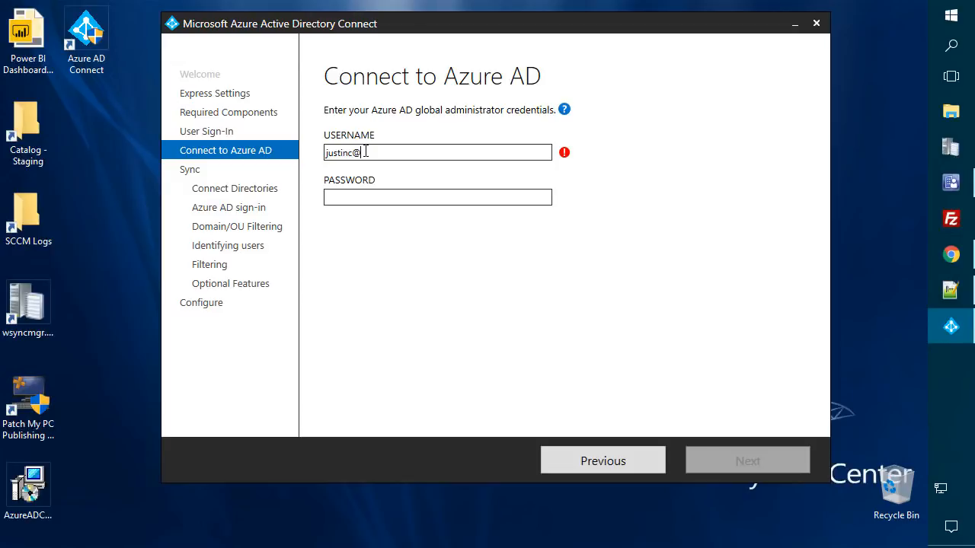
key(Tab)
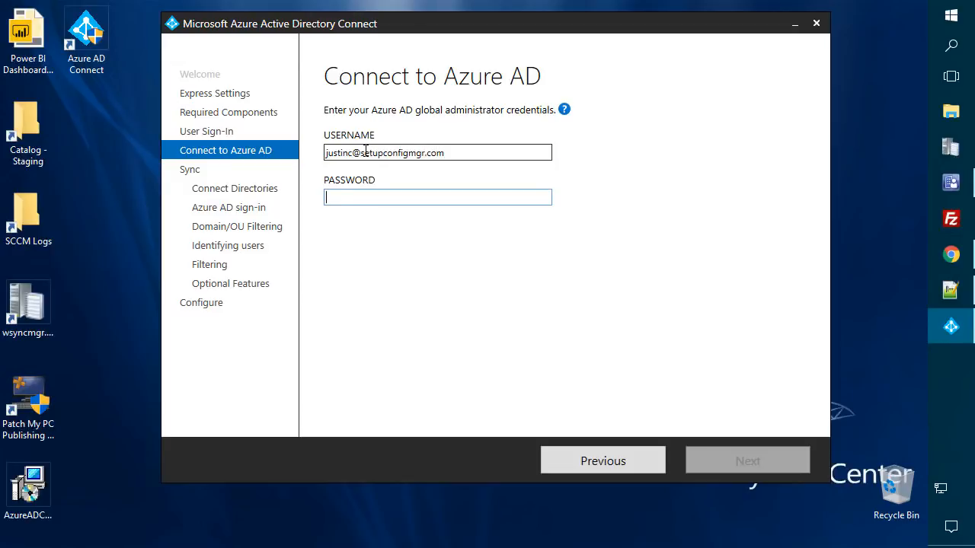
text(********)
key(Return)
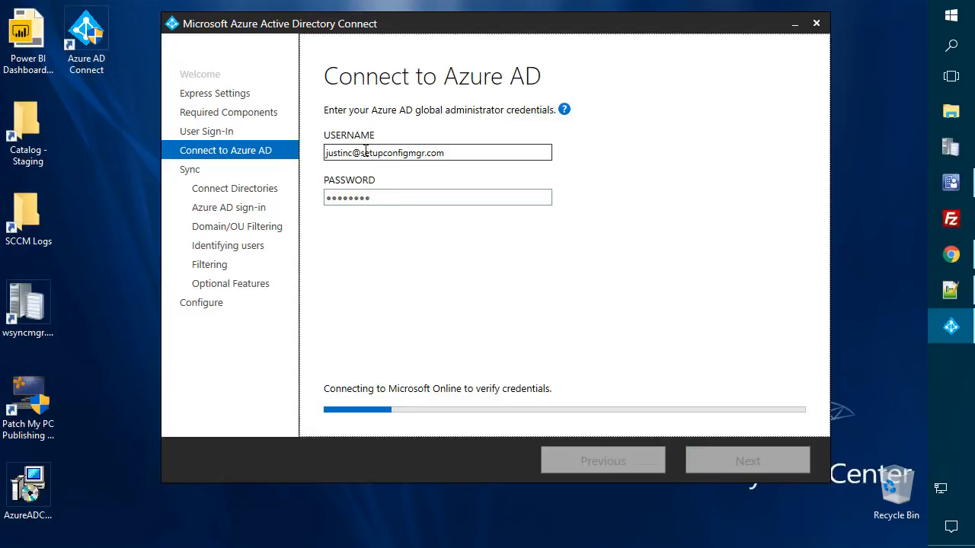
key(Return)
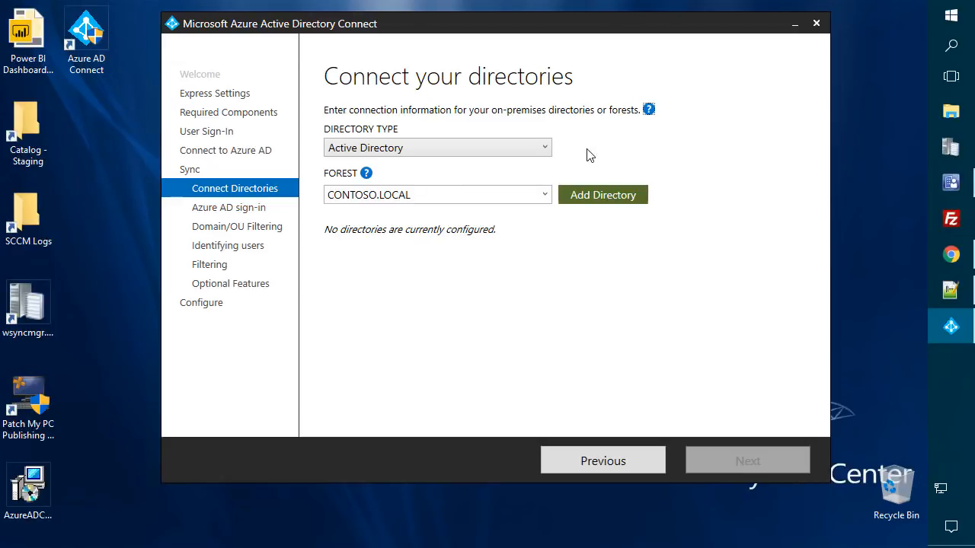
- Add the CONTOSO.LOCAL forest as a directory with a new AD account, using the enterprise admin credentials
click(593, 196)
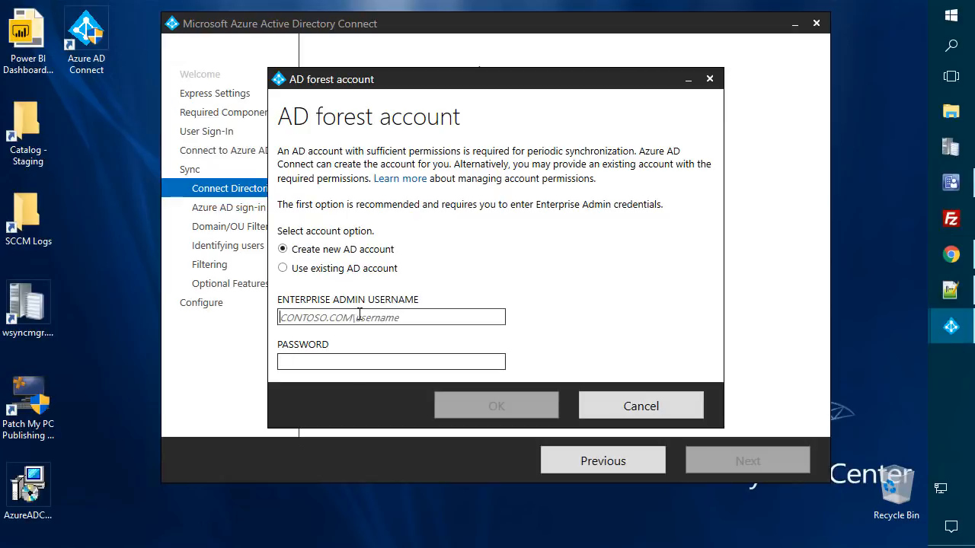
text(contoso)
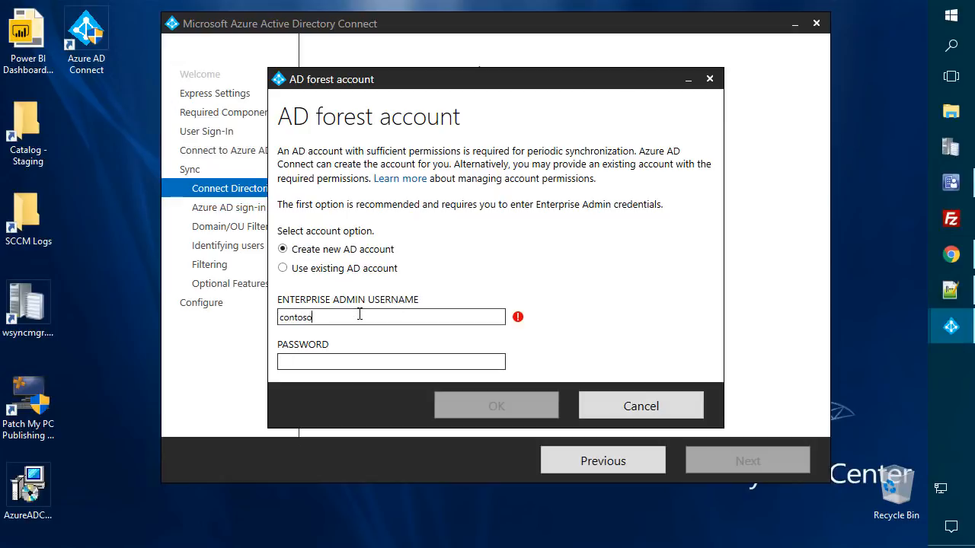
text(\administrator)
key(Tab)
text(•••••••••)
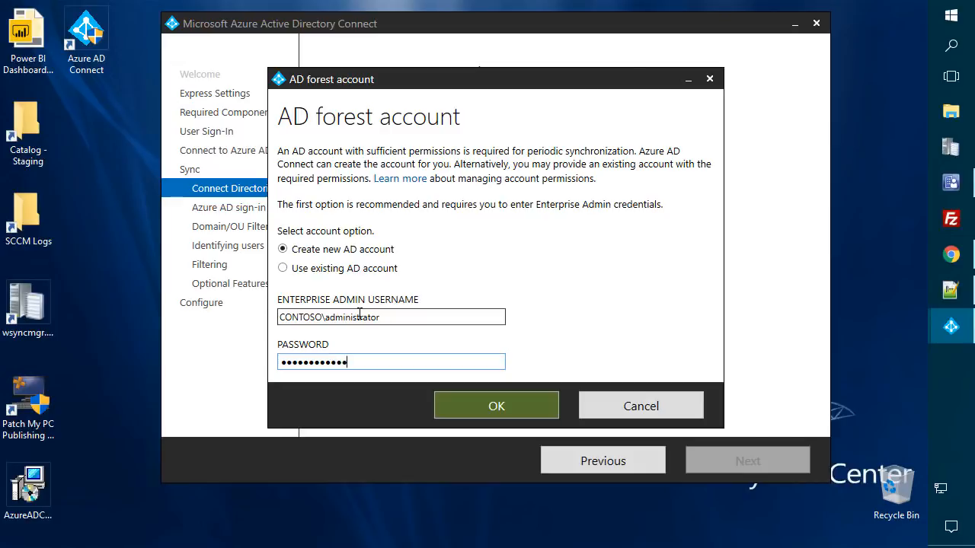
key(Return)
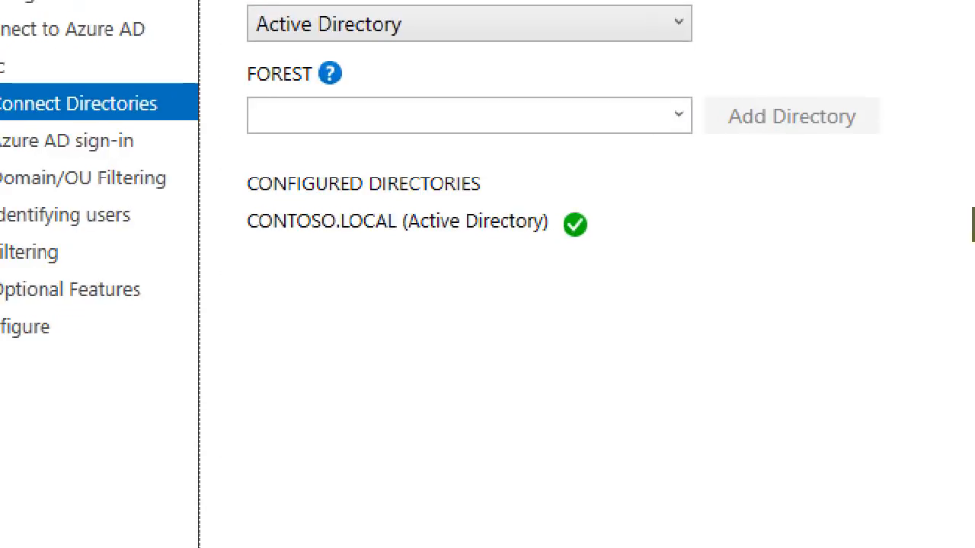
drag(234, 157, 636, 282)
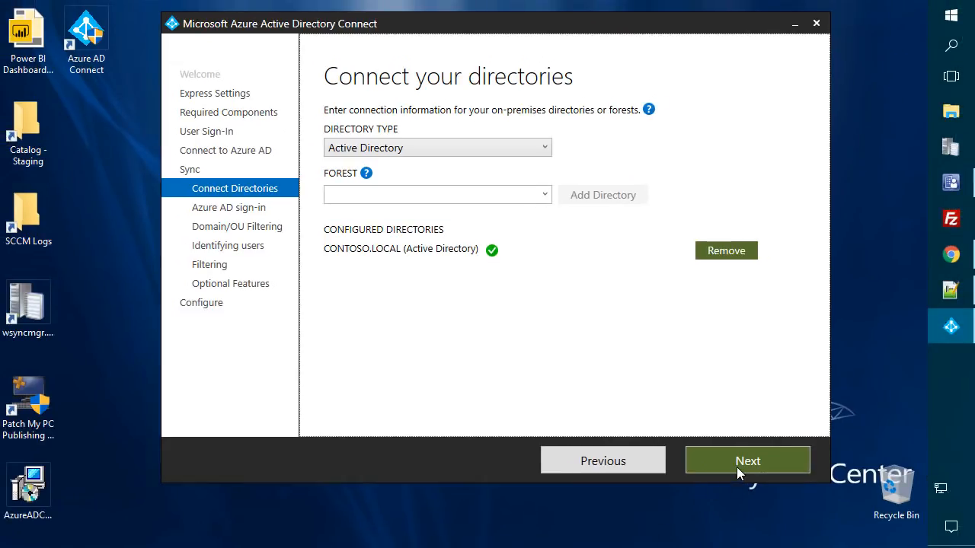
- Accept continuing without matching all UPN suffixes on the Azure AD sign-in page
click(736, 467)
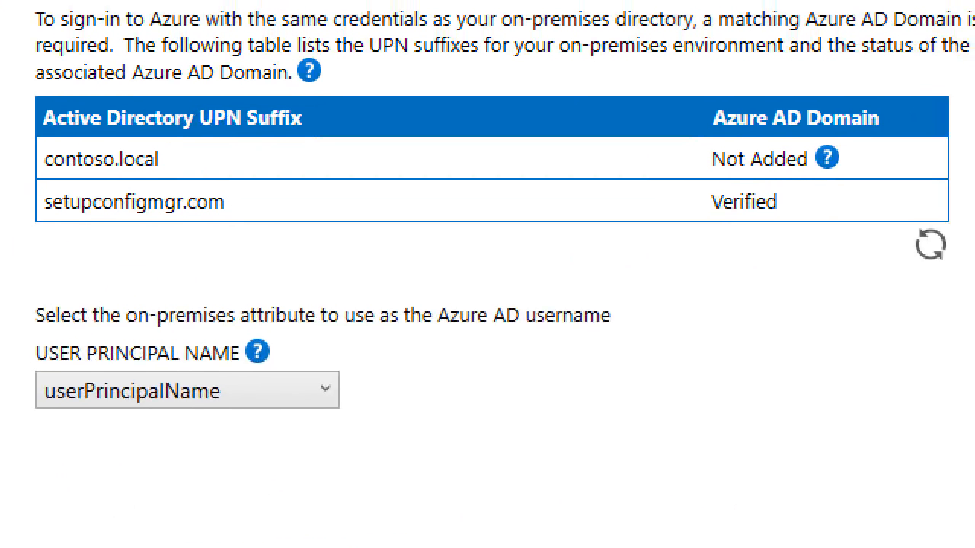
drag(29, 149, 219, 178)
mouse_move(26, 189)
mouse_down()
mouse_move(126, 224)
mouse_move(218, 224)
mouse_move(277, 239)
mouse_move(271, 227)
mouse_move(267, 234)
mouse_up()
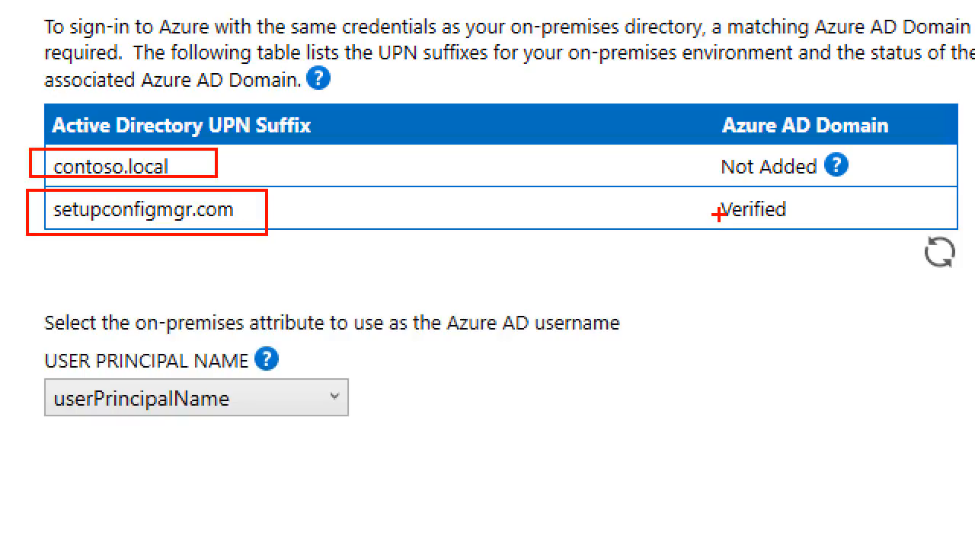
drag(699, 185, 814, 232)
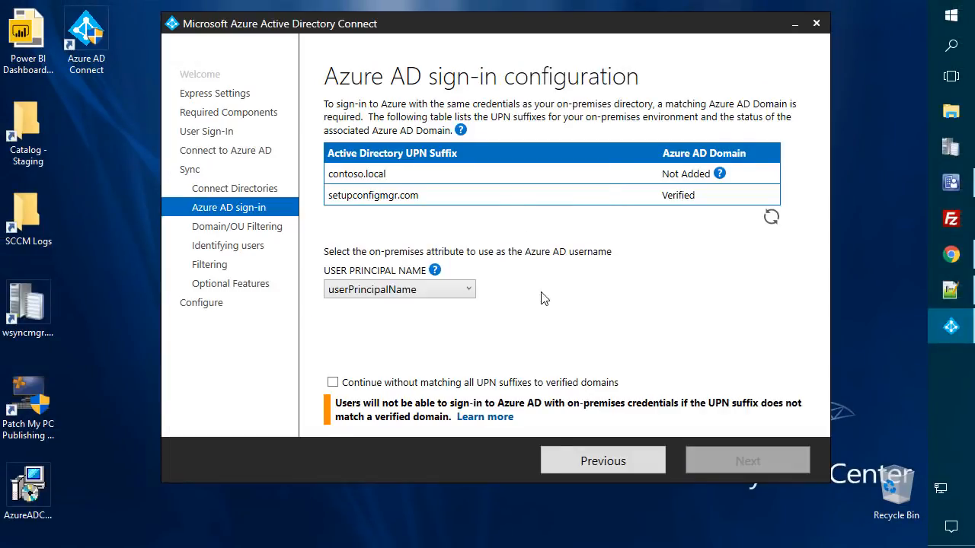
click(333, 383)
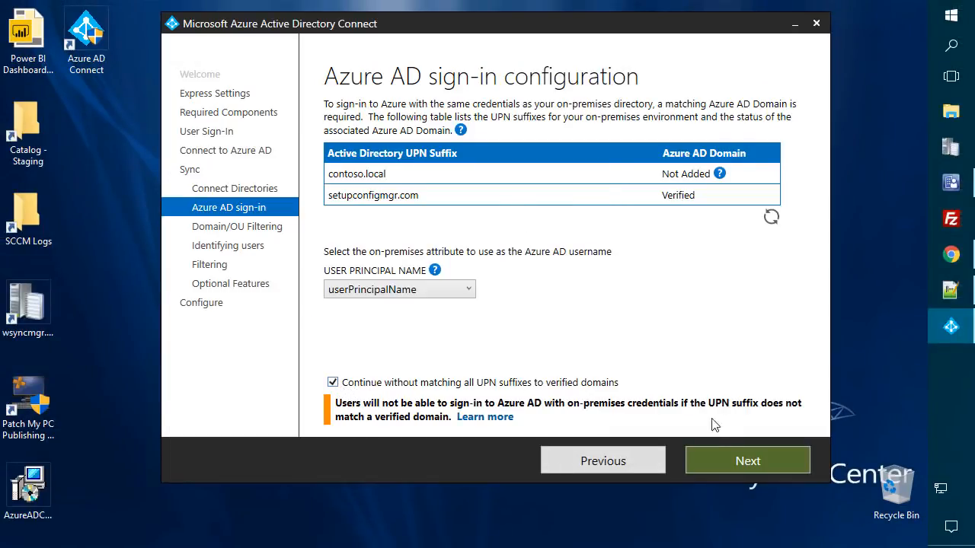
- Choose 'Sync selected domains and OUs' and expand CONTOSO.LOCAL to list its OUs
click(732, 460)
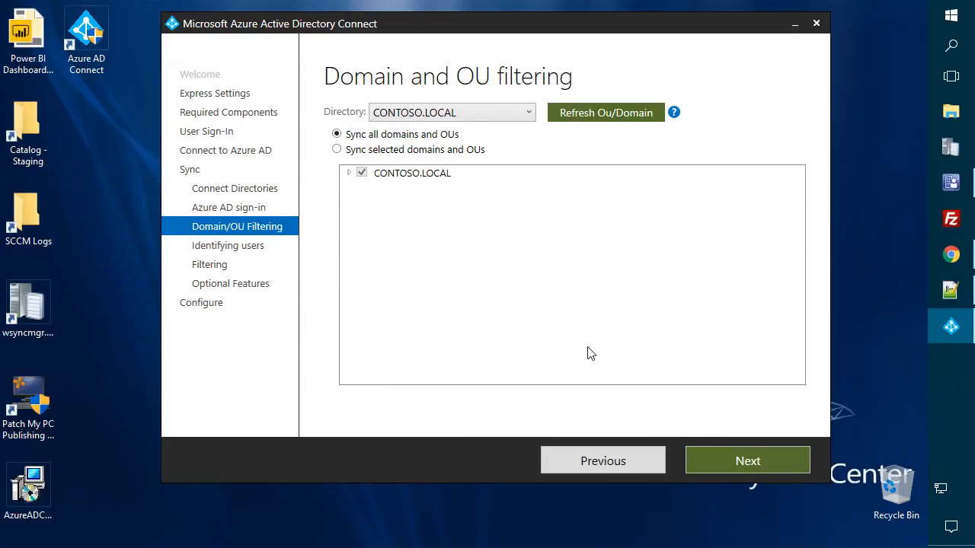
click(340, 150)
click(350, 173)
- Clear all CONTOSO.LOCAL OUs in filtering, close the user's properties, and review Managed > Users
click(362, 174)
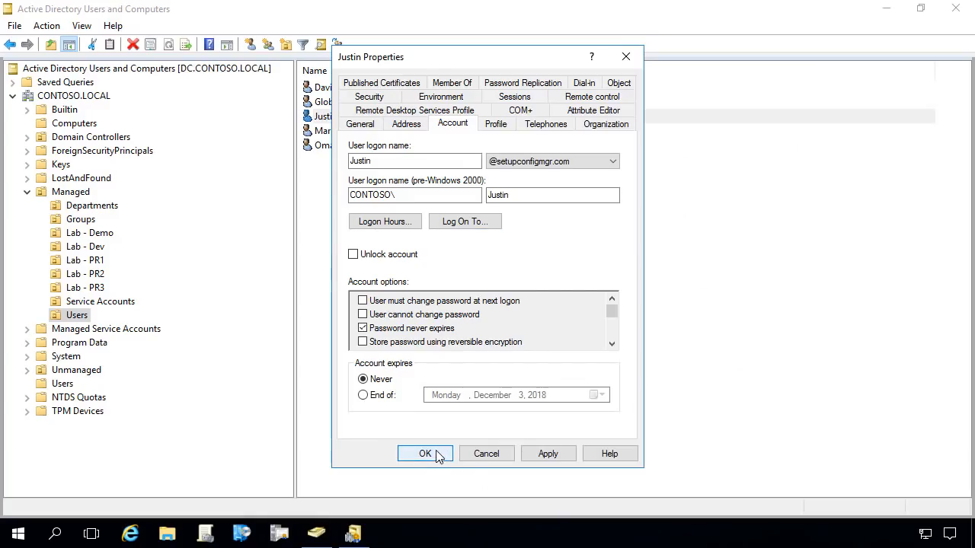
click(425, 454)
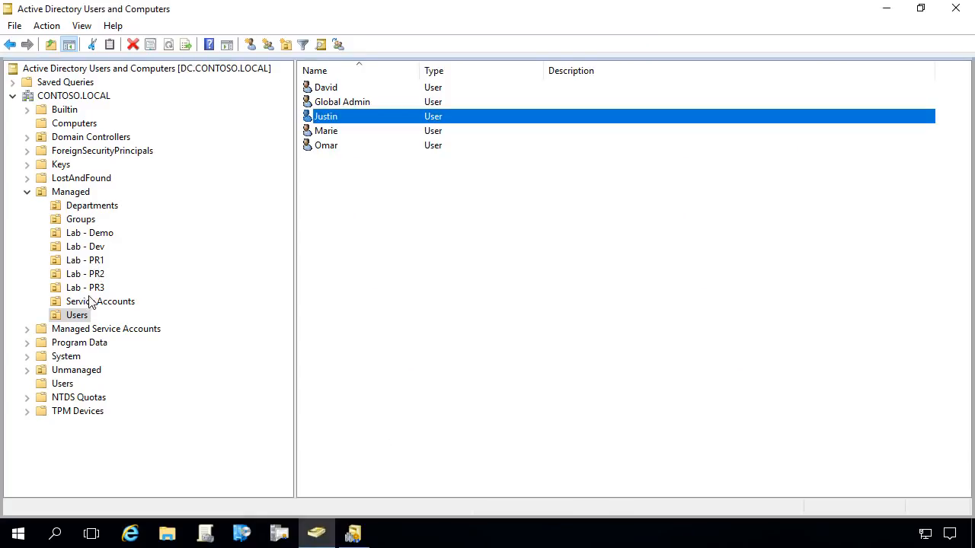
click(78, 316)
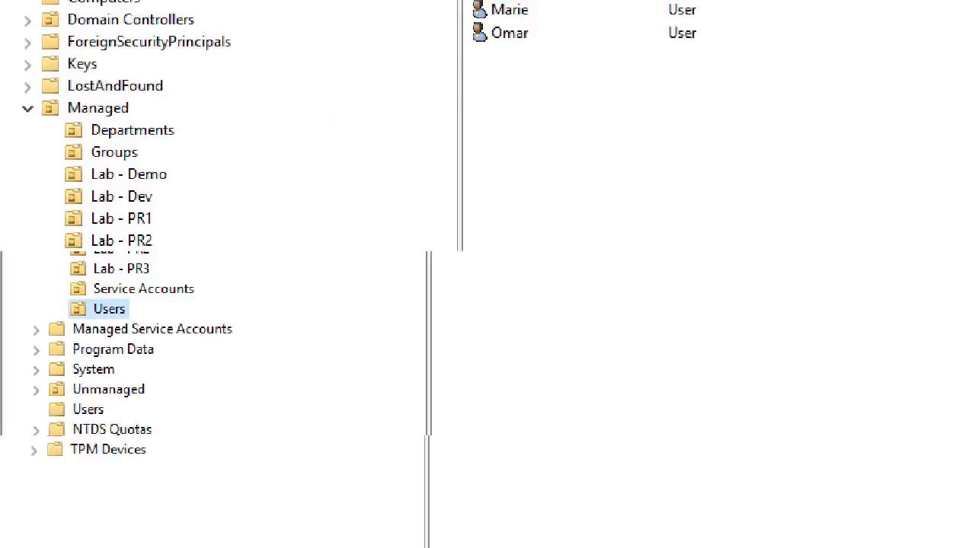
drag(176, 93, 209, 82)
drag(97, 293, 144, 336)
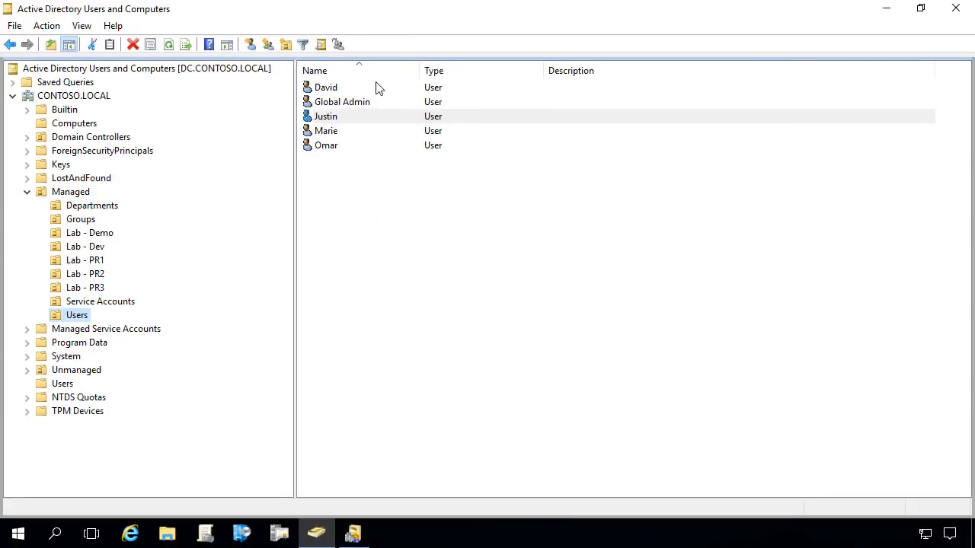
drag(296, 62, 445, 151)
drag(536, 222, 579, 239)
- View the Lab - Demo OU's computers: LAB1-W10-X64-2, SCUP and SCUPCLIENT
click(97, 235)
click(93, 234)
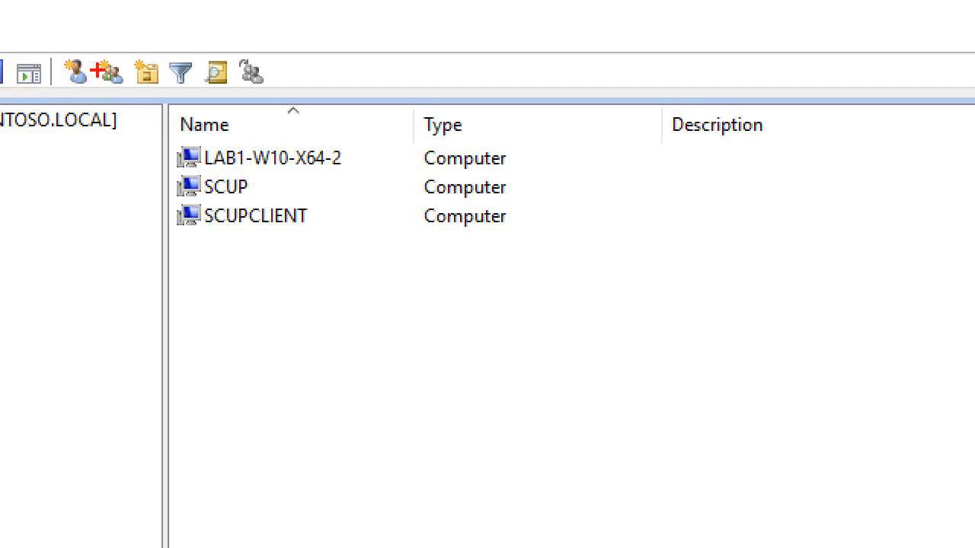
drag(164, 99, 325, 121)
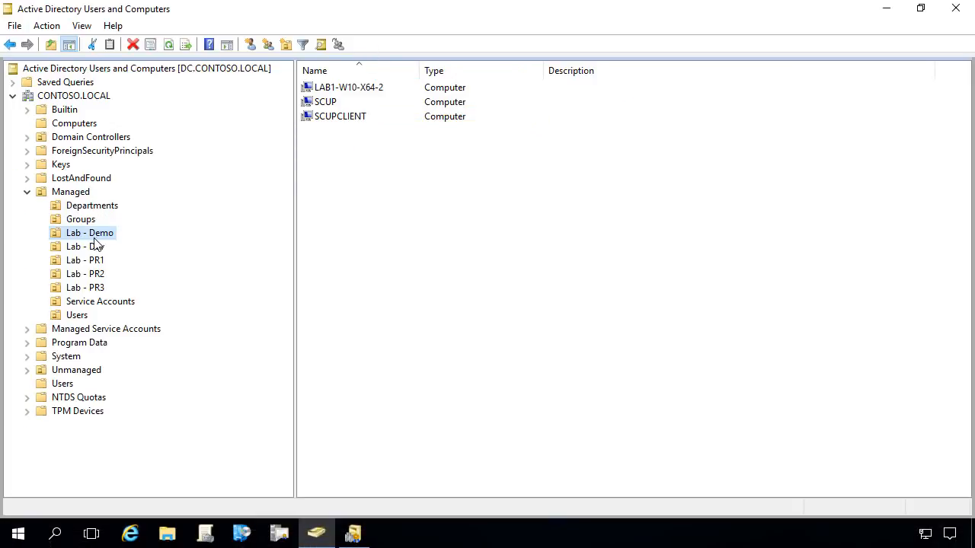
drag(44, 226, 139, 239)
drag(105, 318, 38, 306)
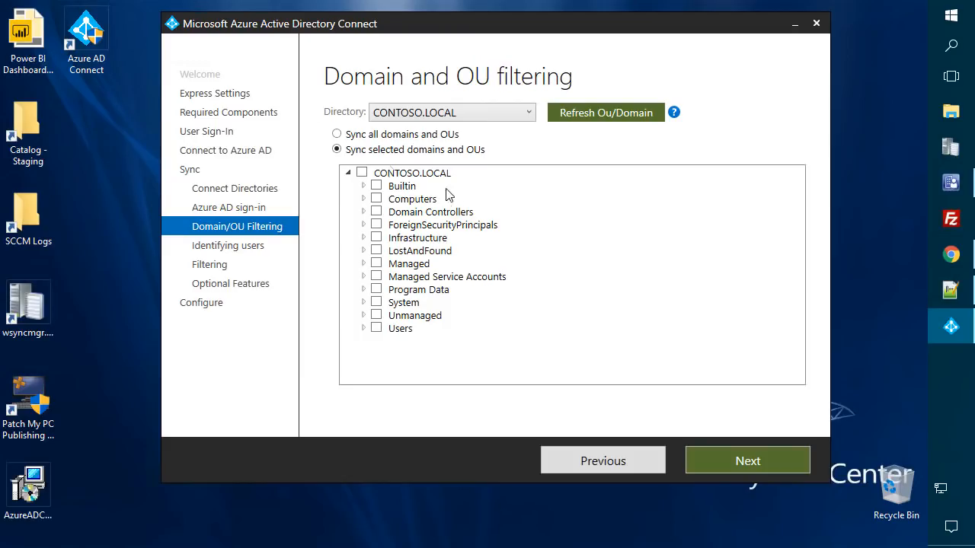
- Under the Managed OU, tick only Lab - Demo and Users for sync, then continue
click(364, 264)
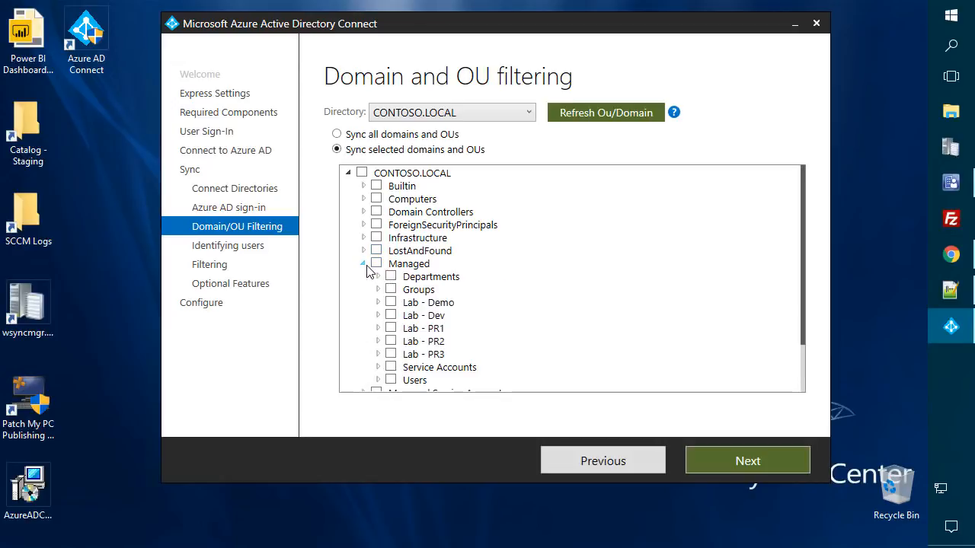
scroll(366, 270, down, 1)
click(390, 266)
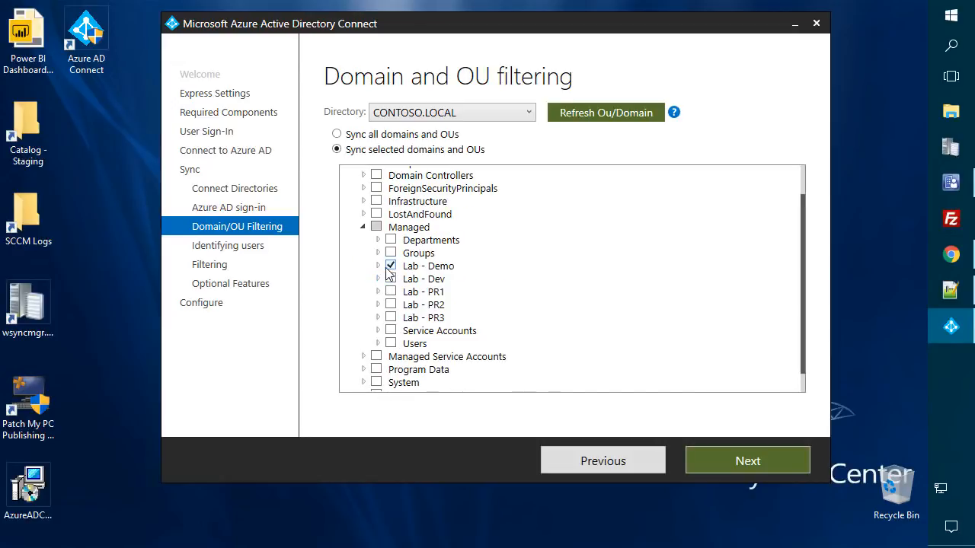
click(378, 266)
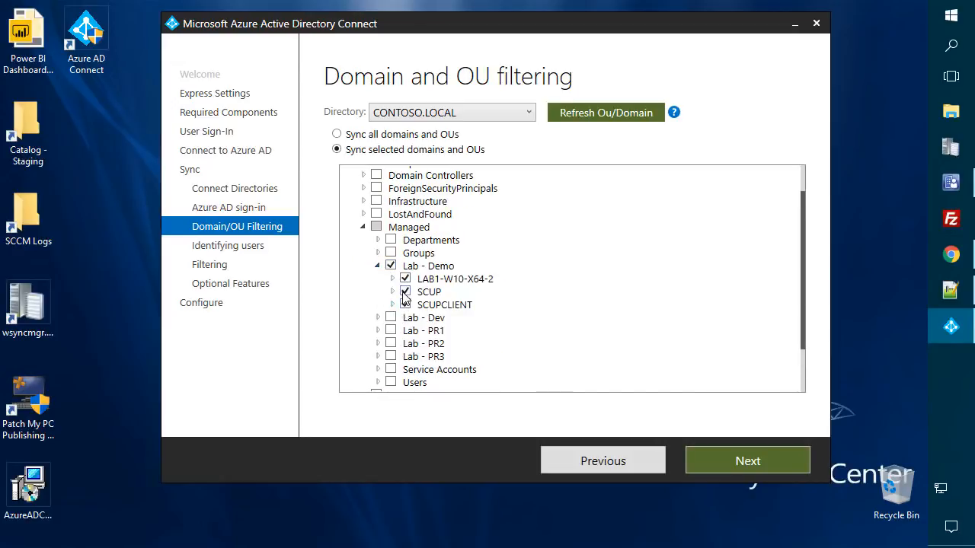
scroll(406, 299, down, 2)
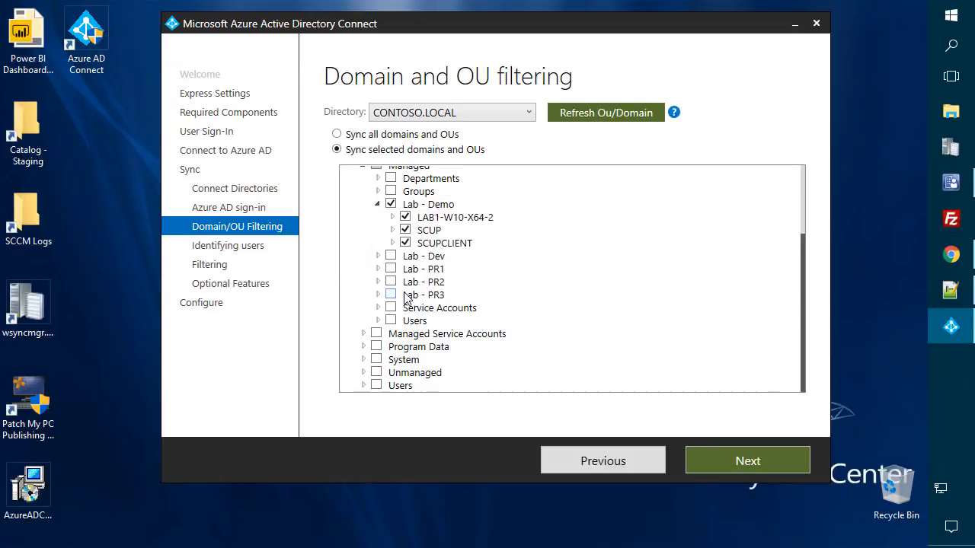
click(380, 207)
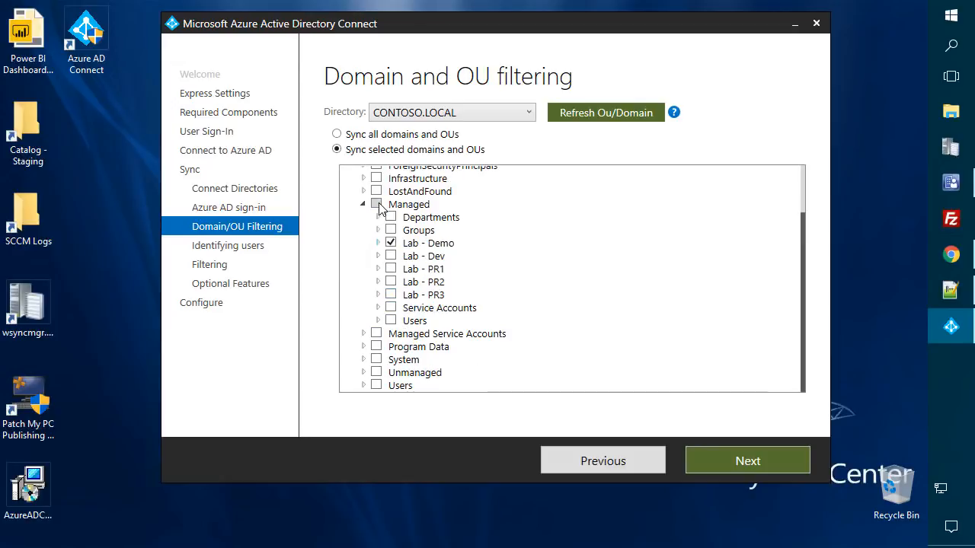
click(391, 321)
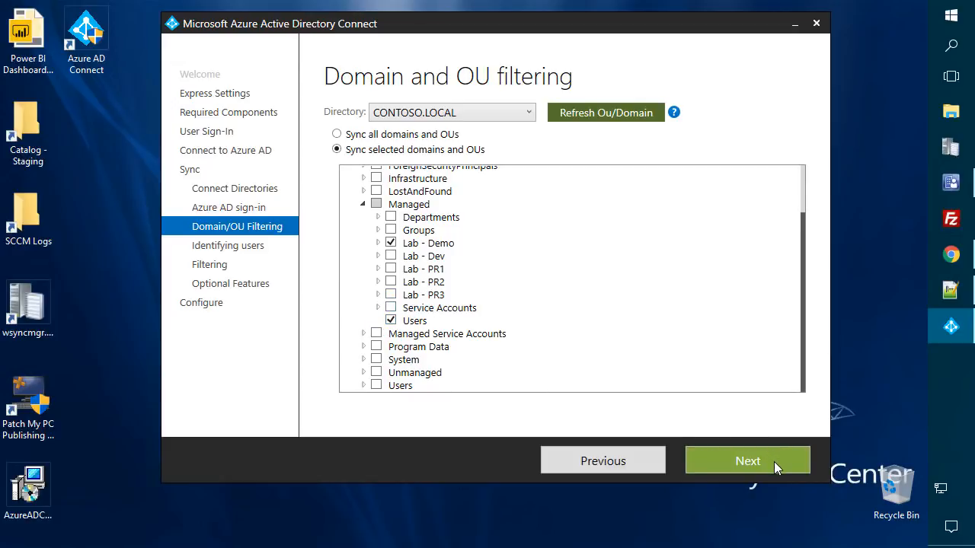
click(773, 462)
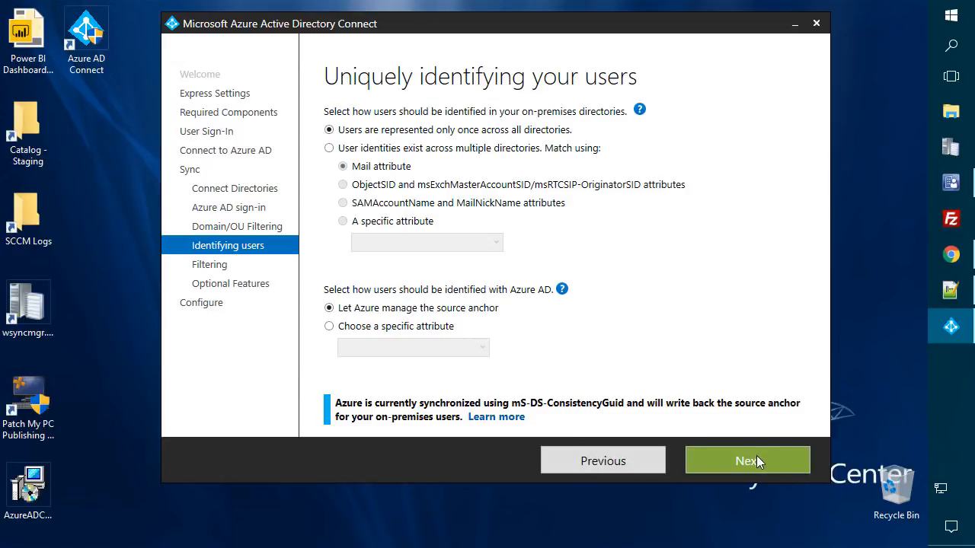
- Keep default user identification and filtering, enable password writeback, and start the installation
click(758, 462)
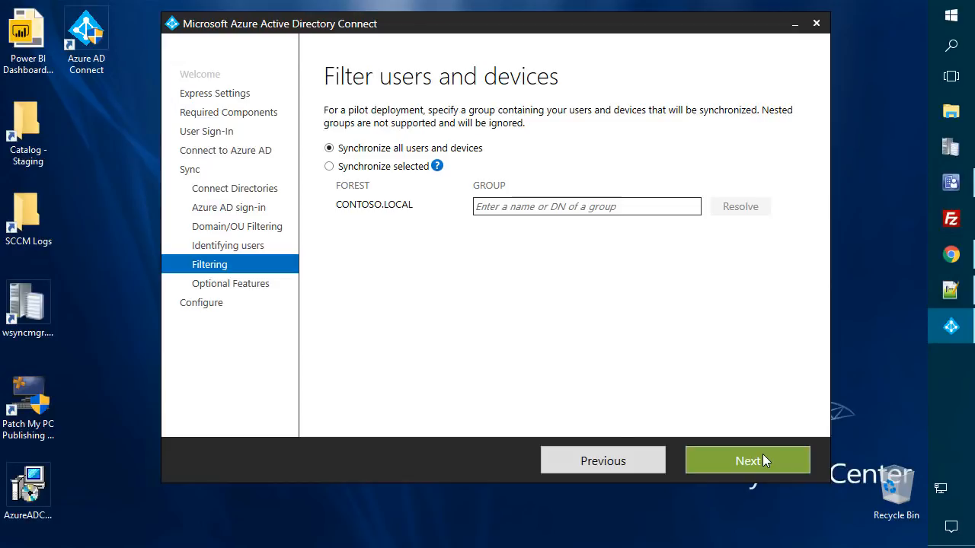
click(747, 462)
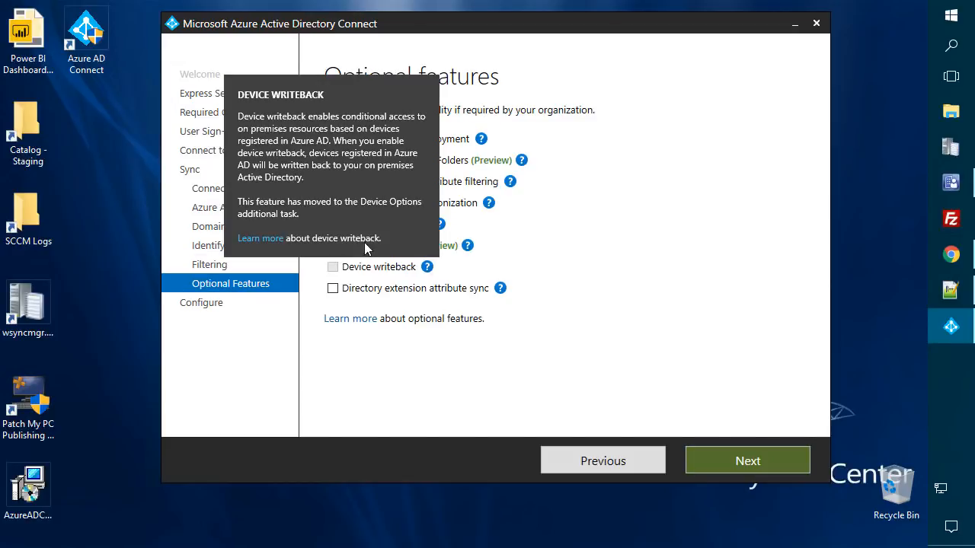
click(333, 224)
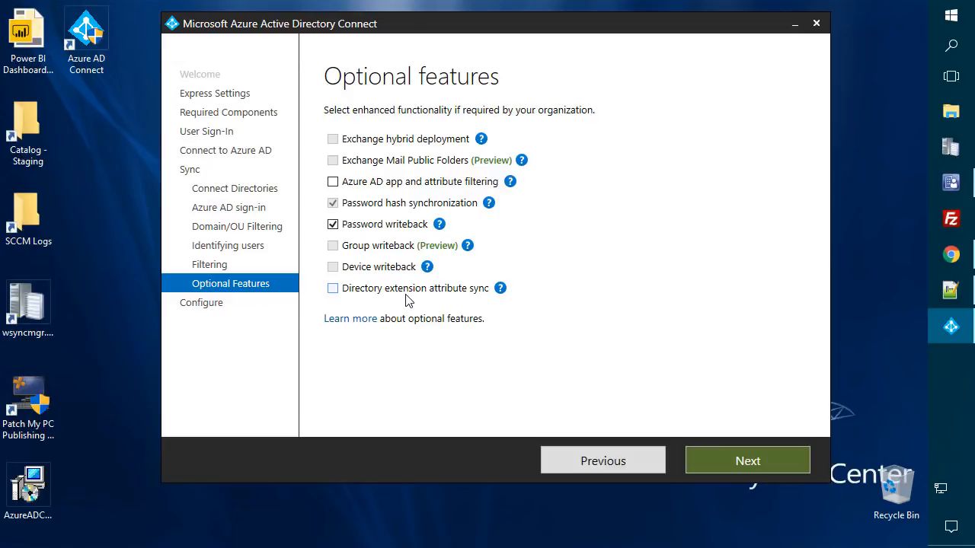
click(737, 467)
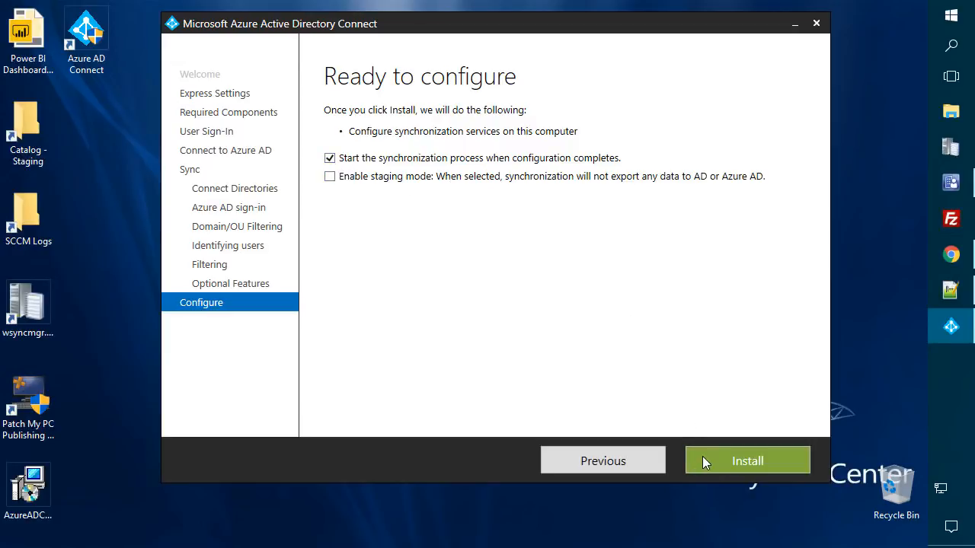
click(738, 463)
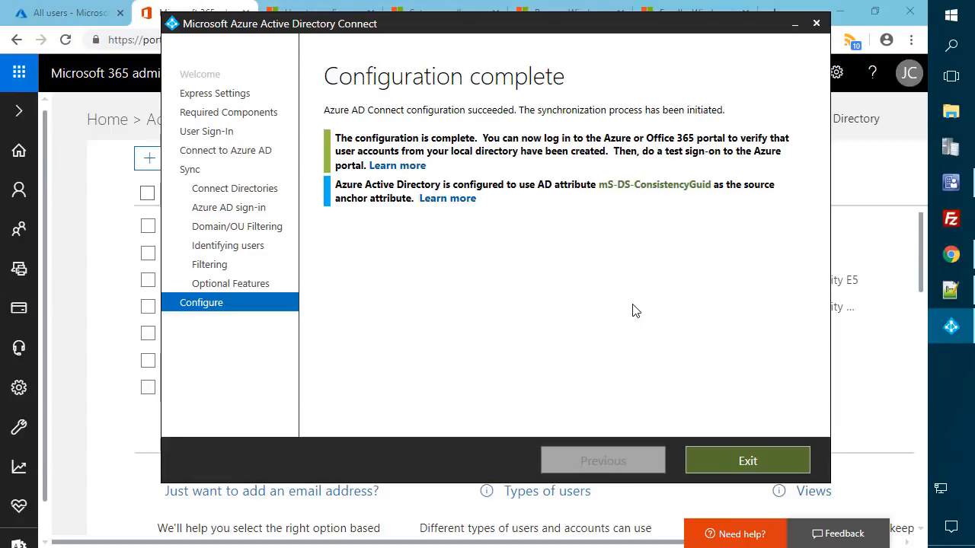
- Exit the completed wizard and review the two synced users with Enterprise Mobility + Security licences
click(750, 461)
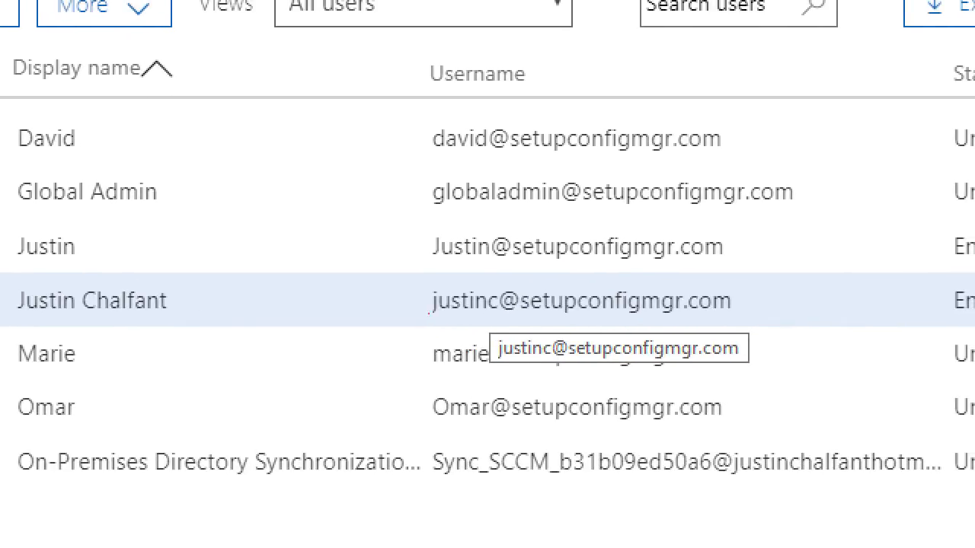
drag(573, 238, 613, 248)
mouse_move(455, 238)
mouse_down()
mouse_move(768, 273)
mouse_move(784, 252)
mouse_move(784, 274)
mouse_up()
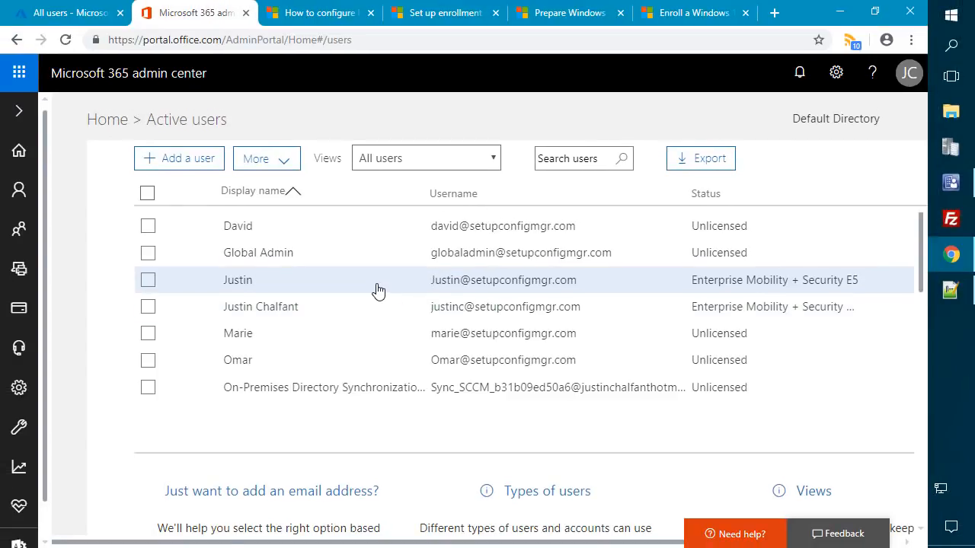
- Open the synced user's Enterprise Mobility + Security E5 licence and check that every service is On
click(325, 263)
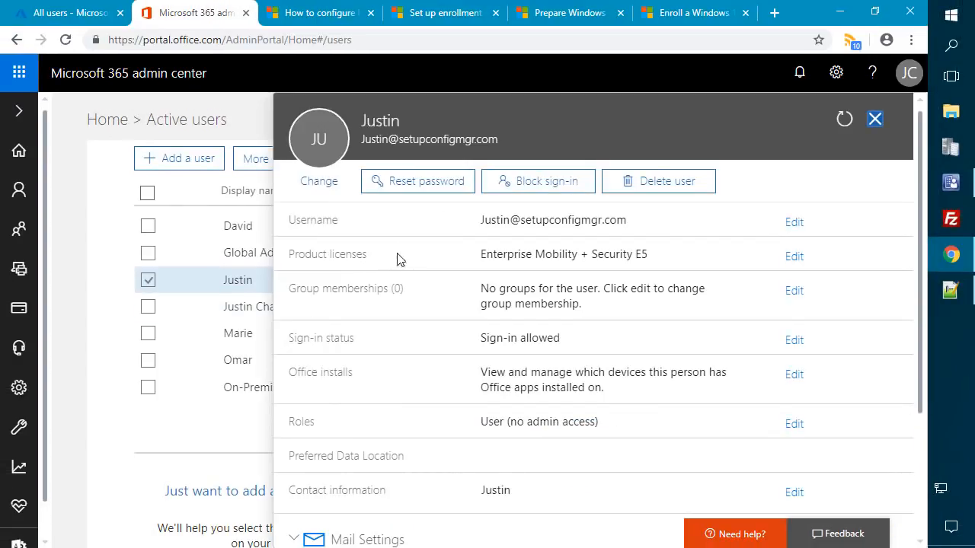
click(795, 257)
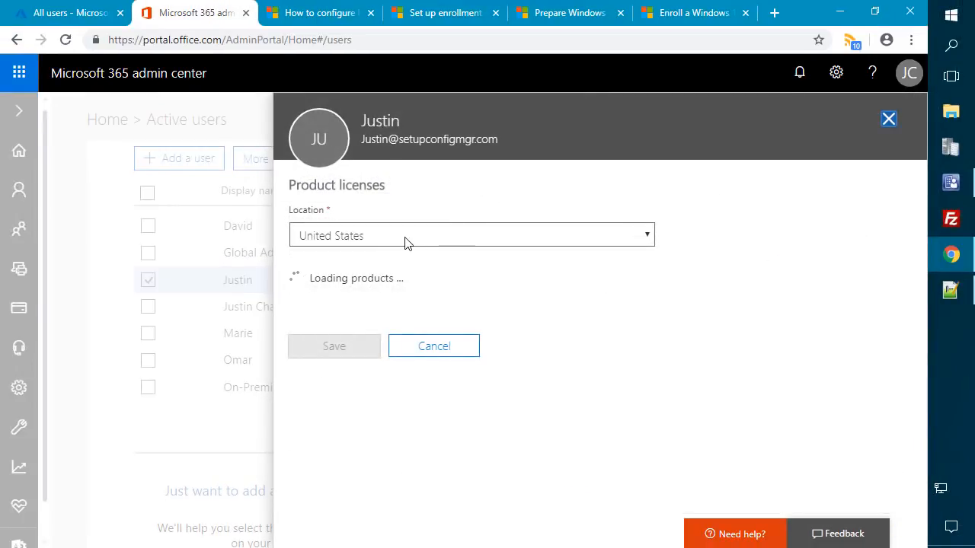
click(374, 282)
scroll(393, 294, down, 1)
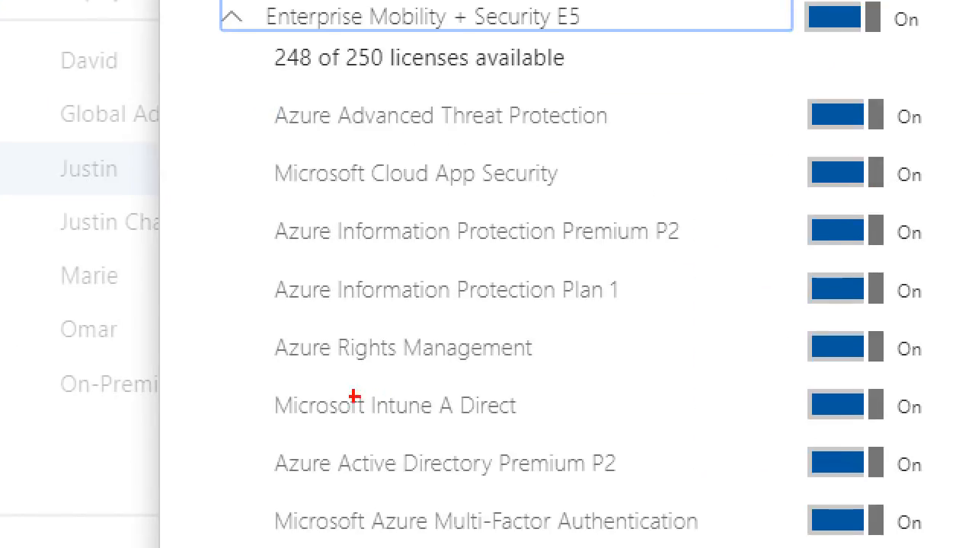
mouse_move(228, 370)
mouse_down()
mouse_move(877, 452)
mouse_move(897, 433)
mouse_move(941, 431)
mouse_up()
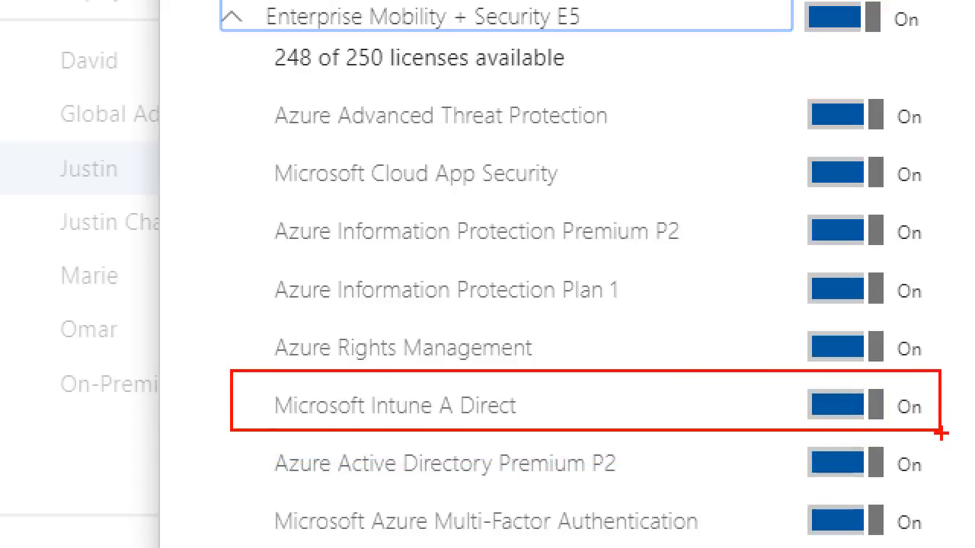
mouse_move(256, 35)
mouse_down()
mouse_move(277, 41)
mouse_move(634, 2)
mouse_up()
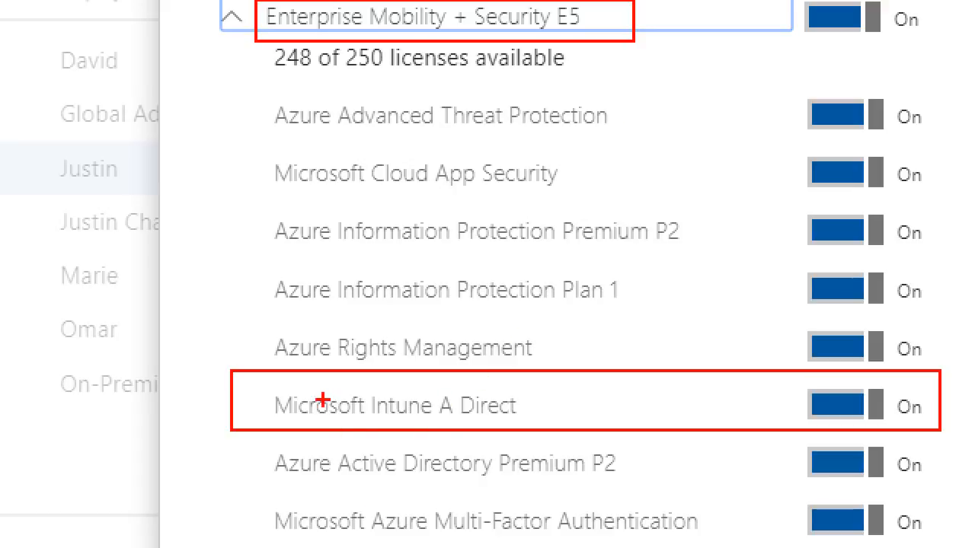
key(Escape)
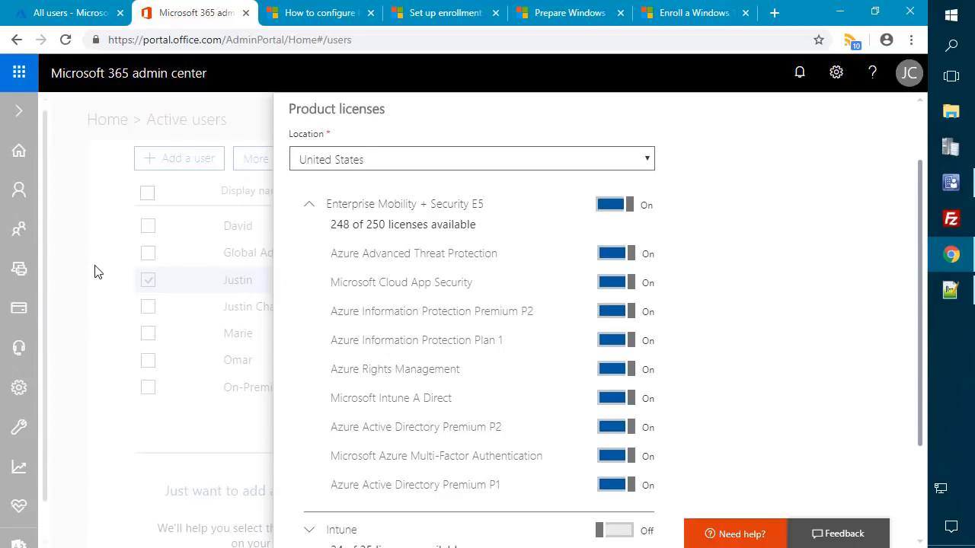
- Leave the licence unchanged, close the user's details, and open the Windows Start menu
scroll(548, 179, down, 2)
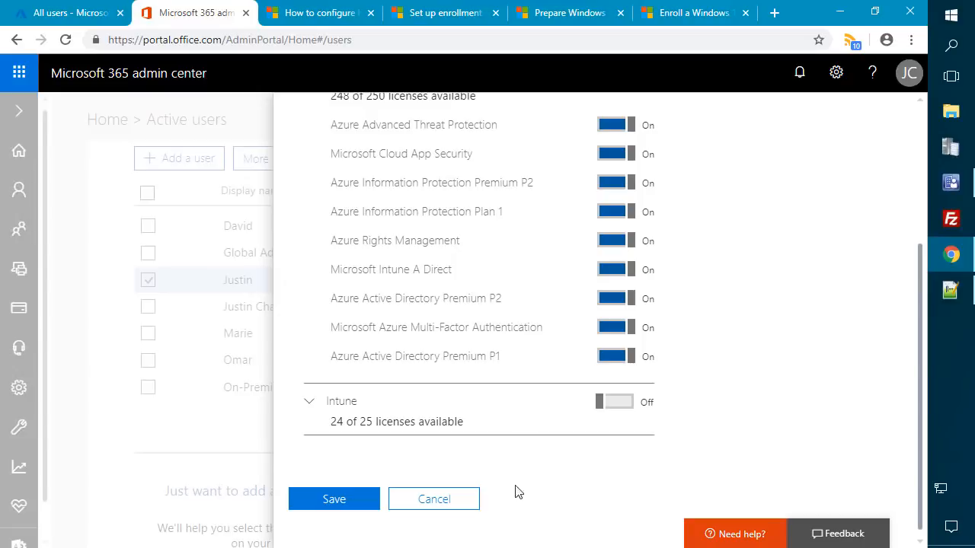
click(434, 499)
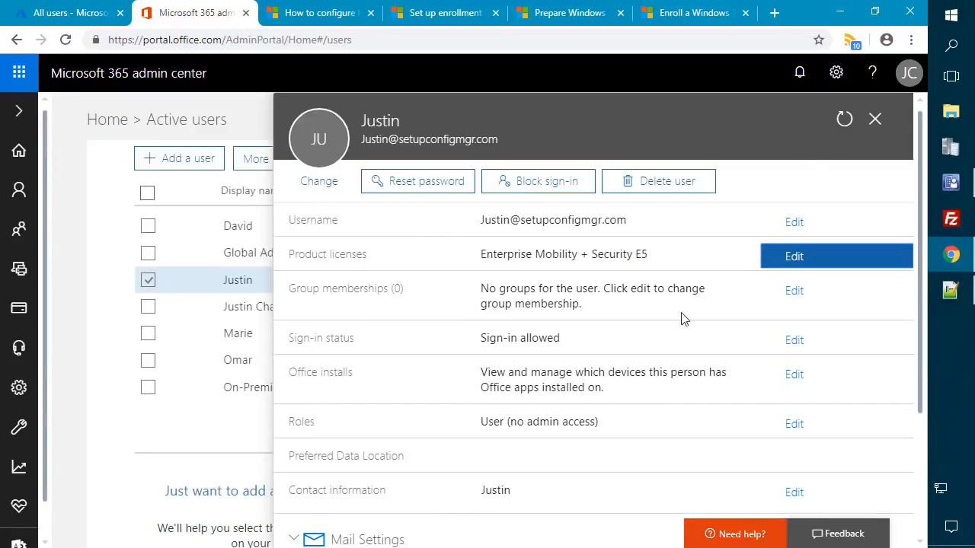
click(874, 120)
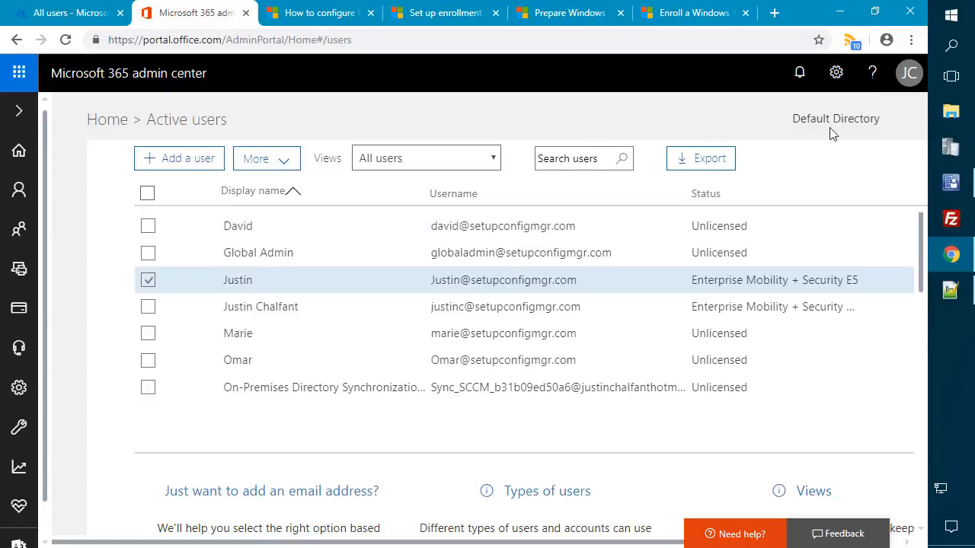
click(949, 18)
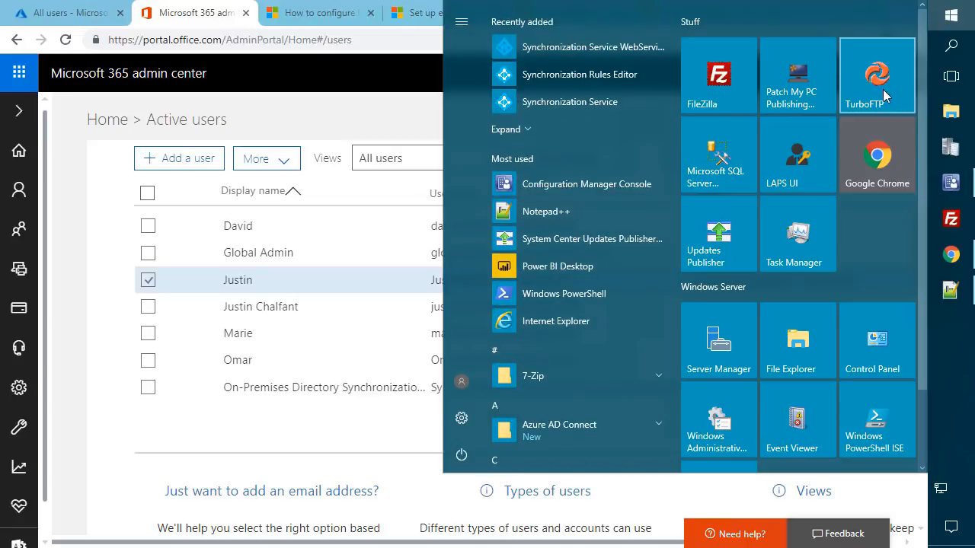
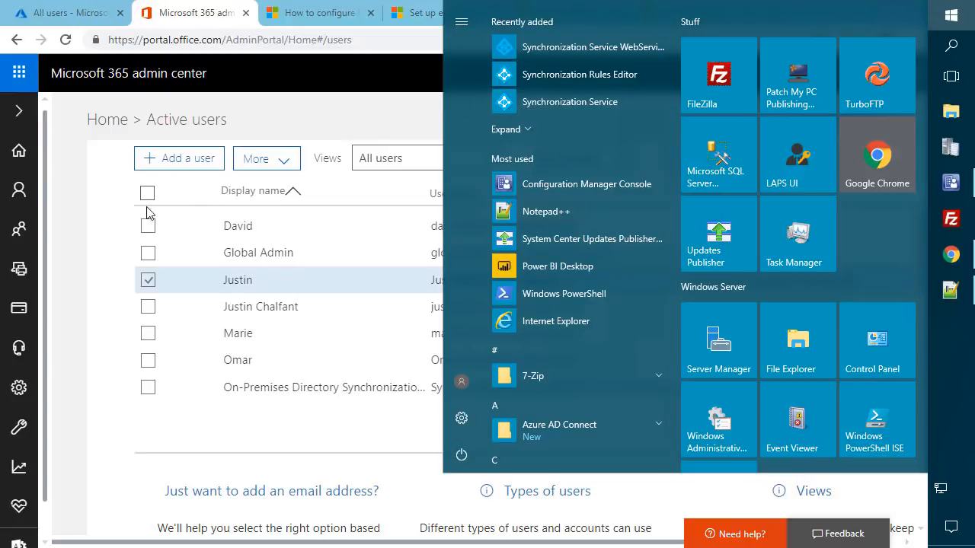
- Return to the Windows 10 auto-enrollment article and highlight the Windows 10 version 1709 requirement
click(114, 213)
click(699, 22)
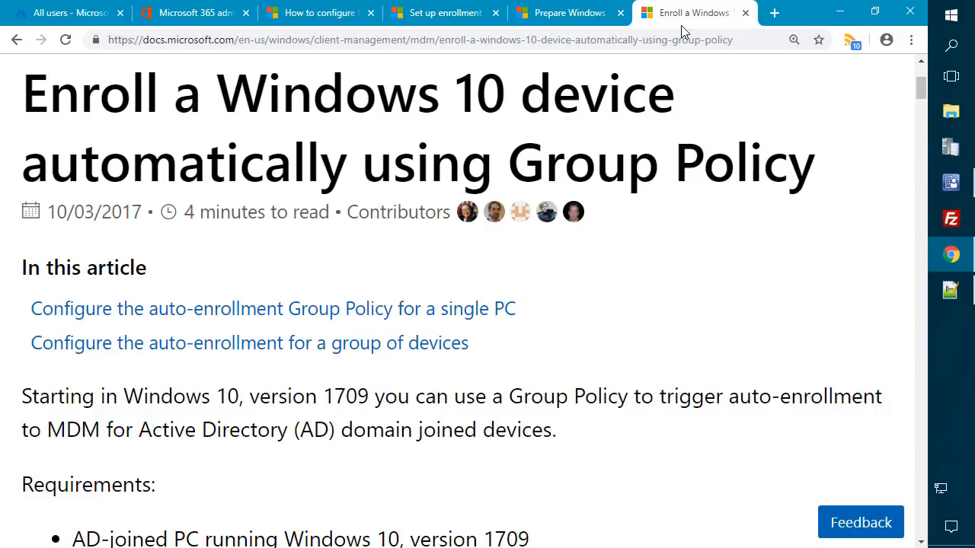
scroll(629, 174, down, 4)
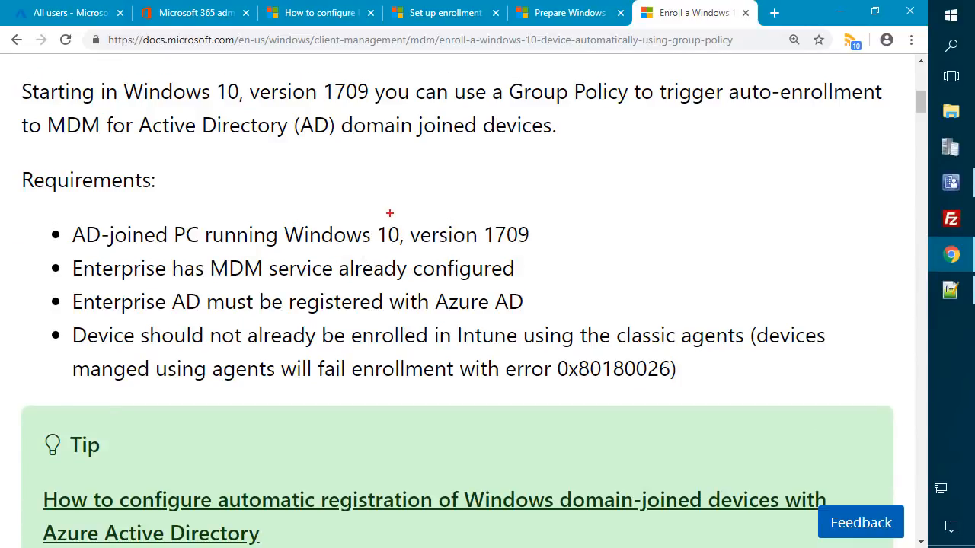
drag(478, 215, 548, 249)
scroll(287, 261, down, 6)
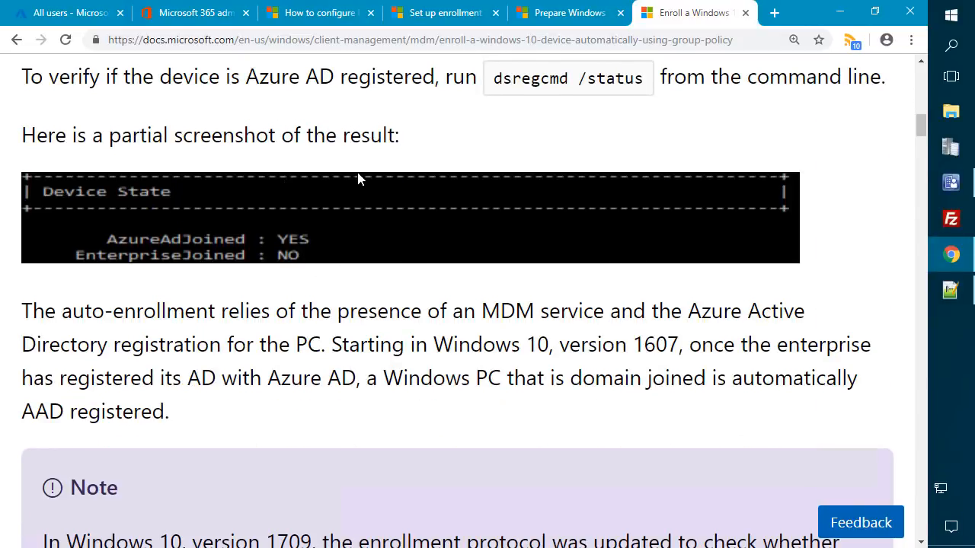
scroll(447, 193, down, 14)
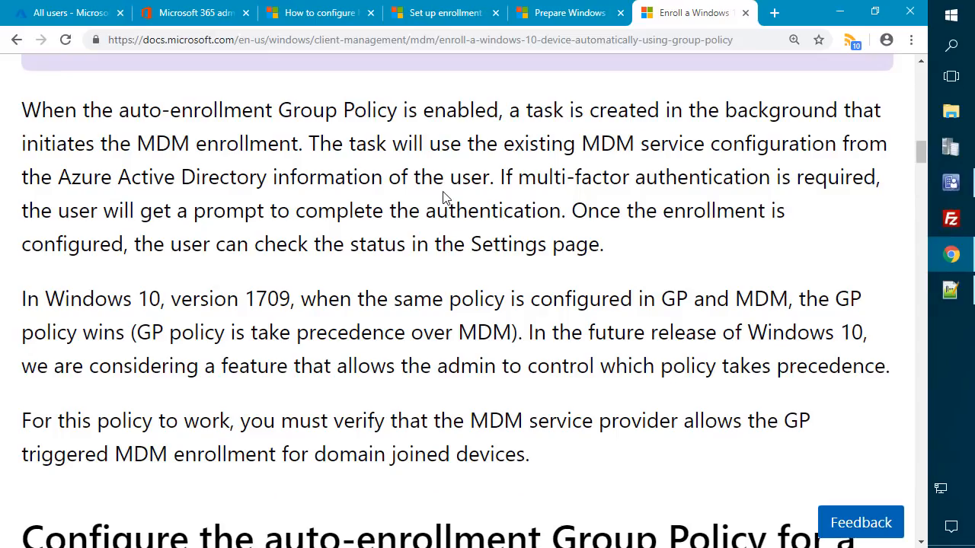
scroll(445, 197, down, 2)
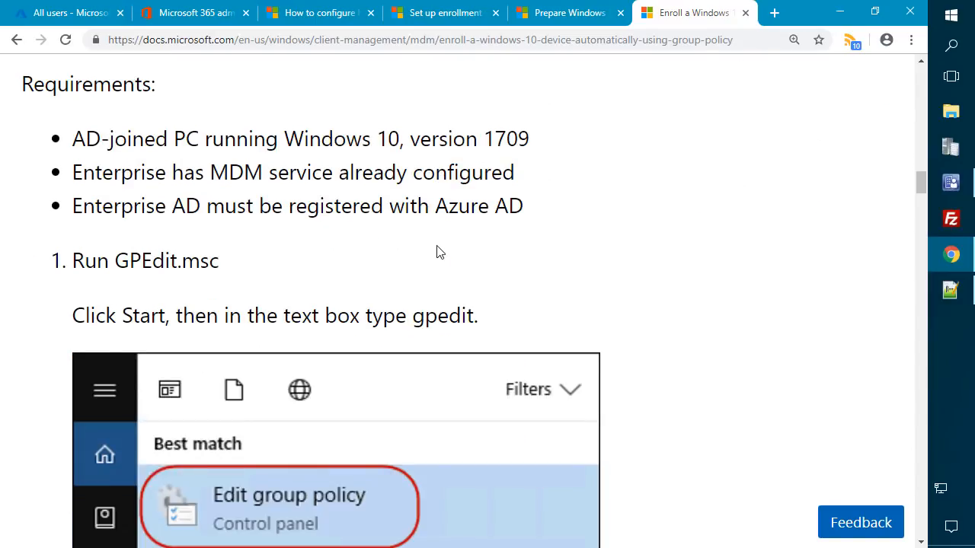
scroll(439, 248, down, 2)
scroll(438, 248, down, 4)
scroll(438, 250, up, 3)
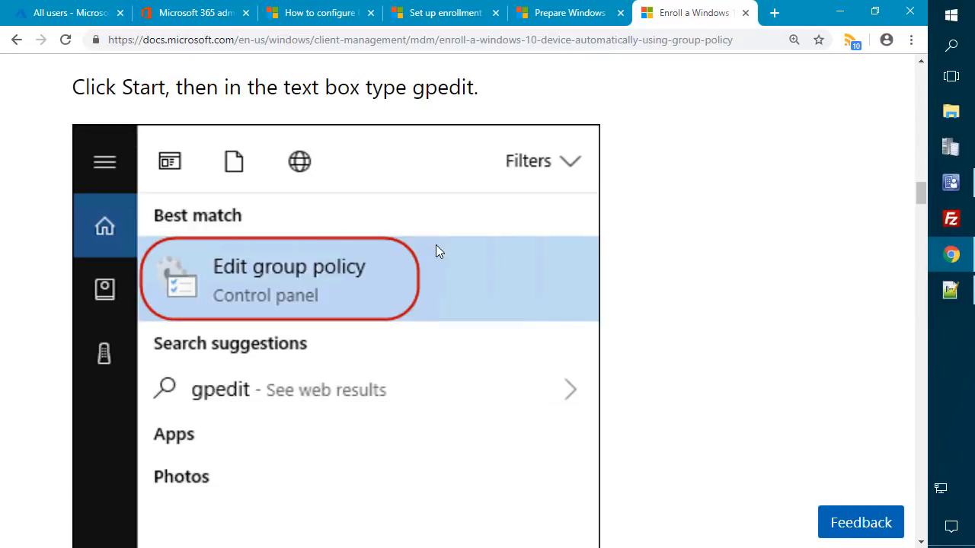
scroll(438, 251, up, 1)
scroll(438, 252, up, 2)
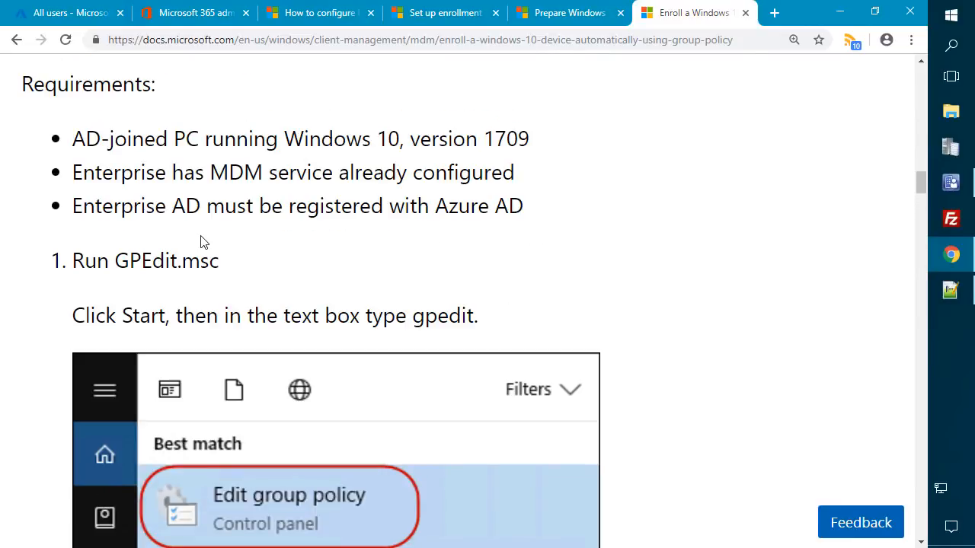
- Annotate the GPEdit.msc command and the Administrative Templates > Windows Components path
drag(116, 260, 226, 269)
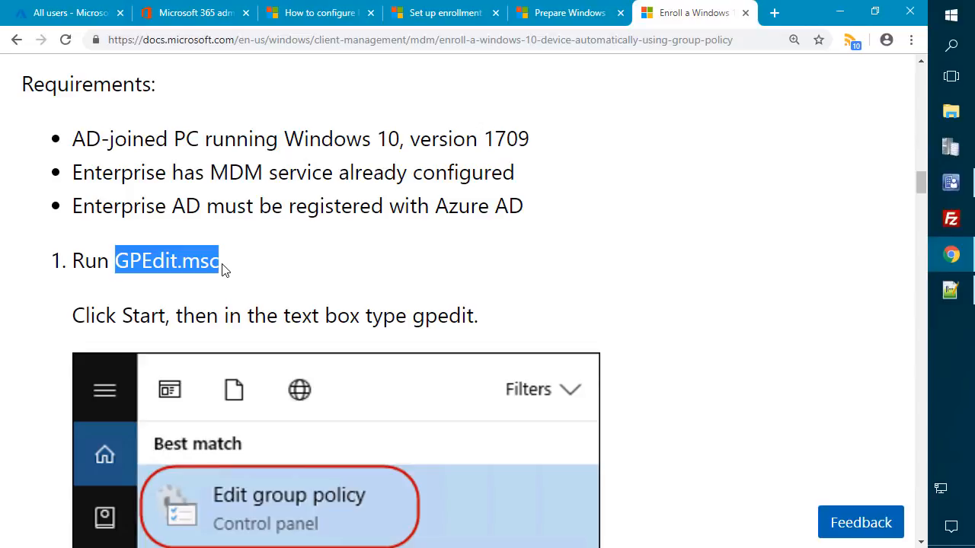
scroll(226, 268, down, 15)
scroll(259, 290, down, 5)
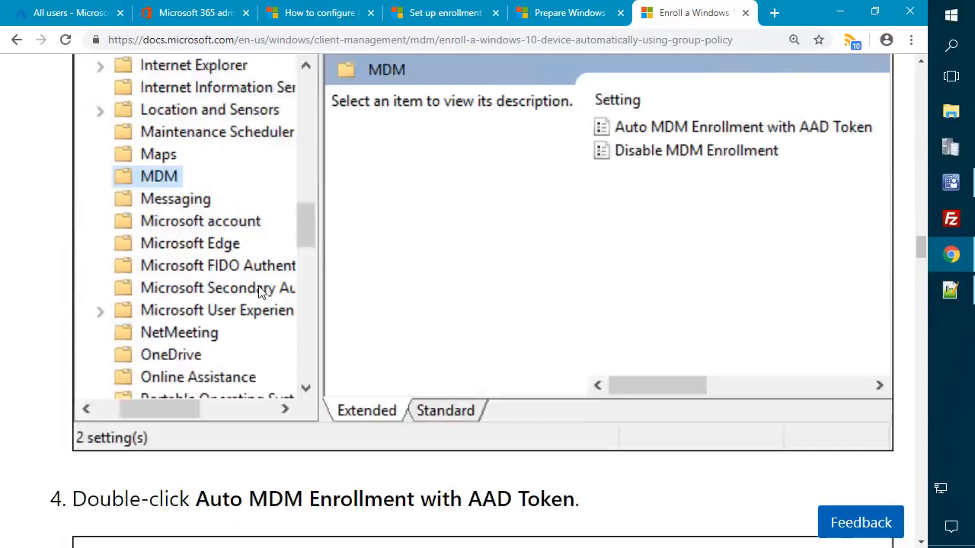
scroll(261, 287, up, 6)
scroll(410, 134, up, 2)
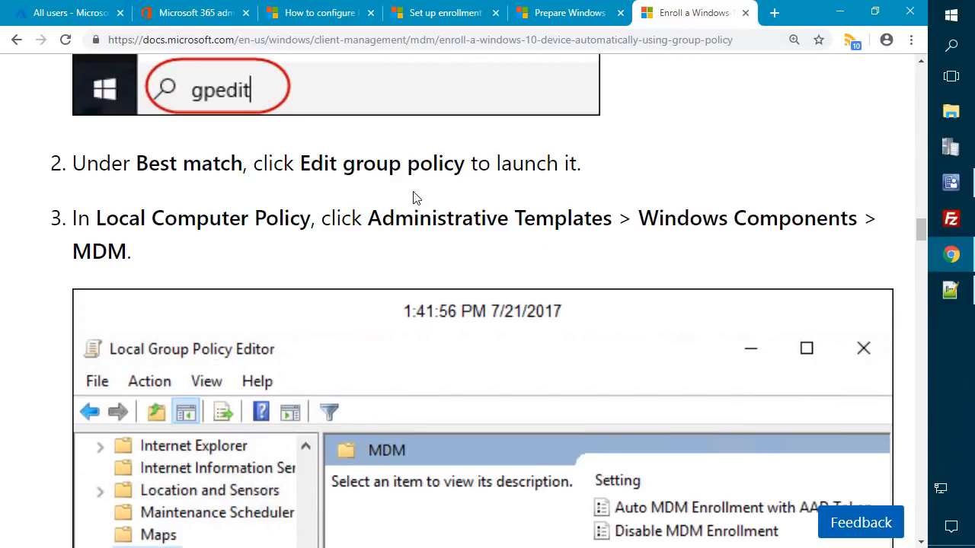
drag(357, 191, 906, 239)
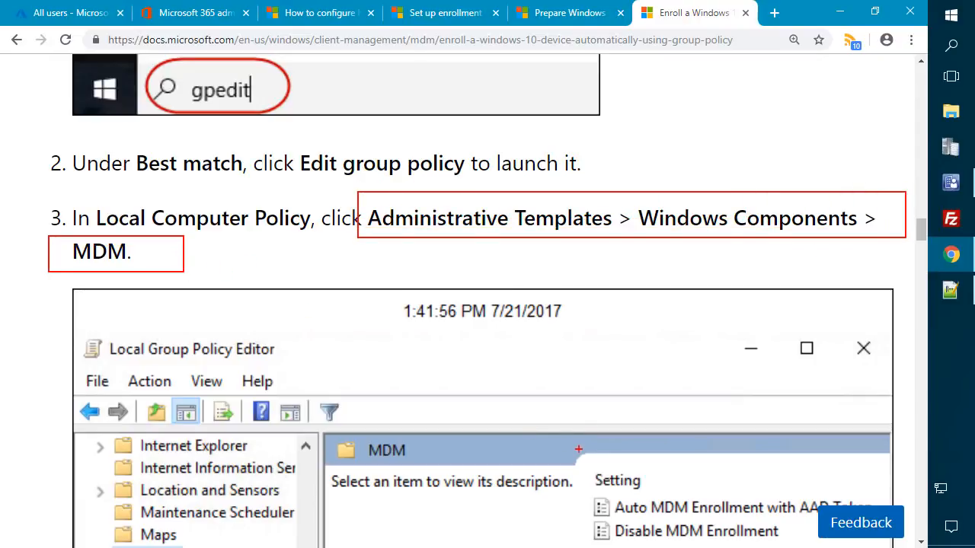
scroll(681, 330, down, 2)
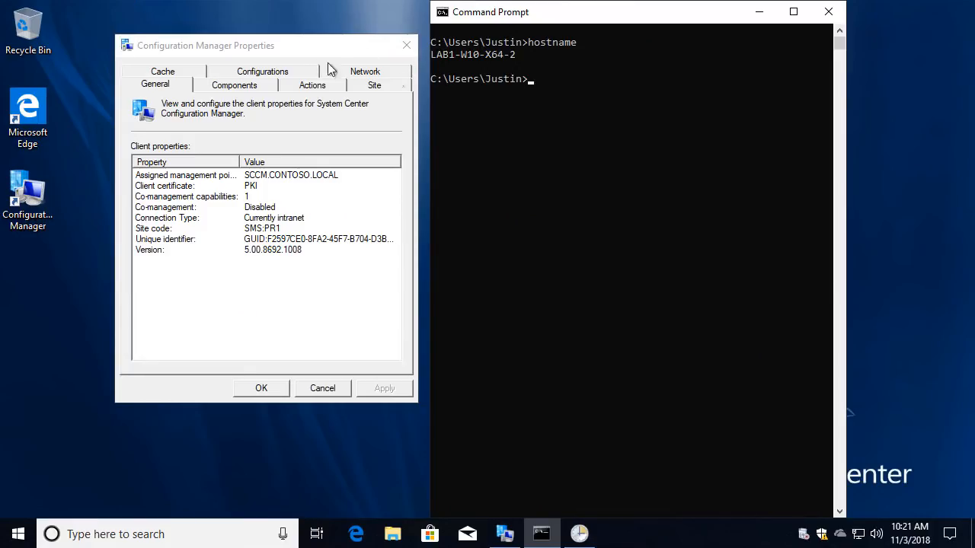
drag(328, 62, 267, 43)
- Run gpedit.msc and navigate to Administrative Templates > Windows Components > MDM
click(575, 260)
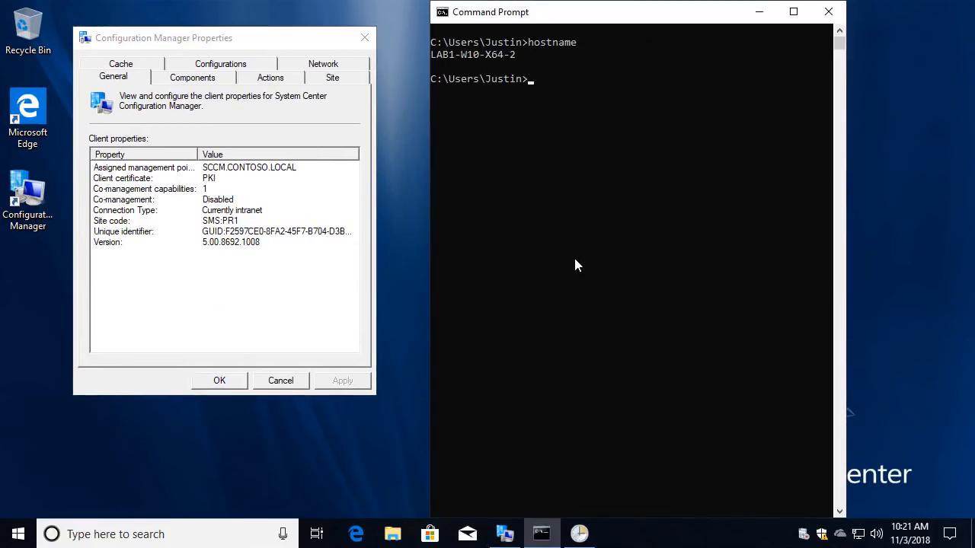
text(gpedit.msc)
key(Return)
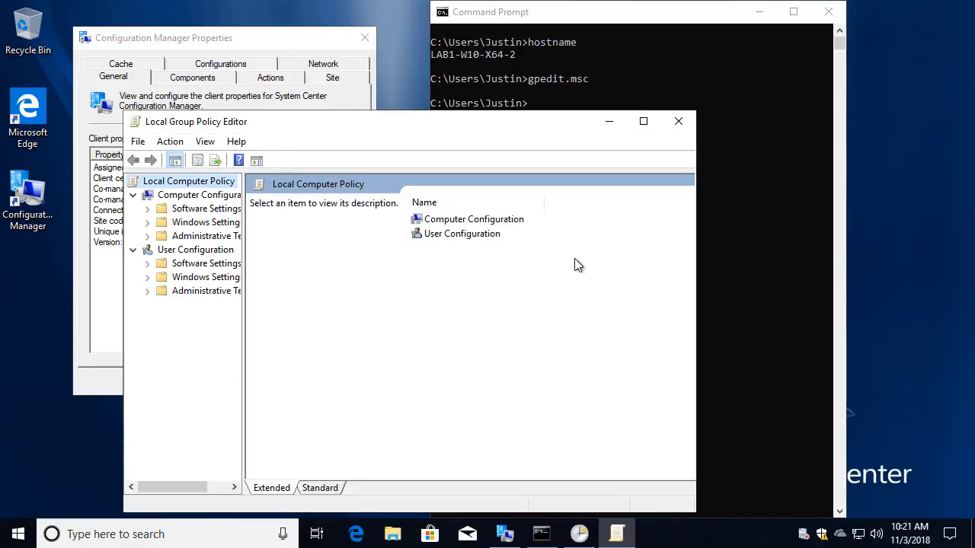
click(643, 121)
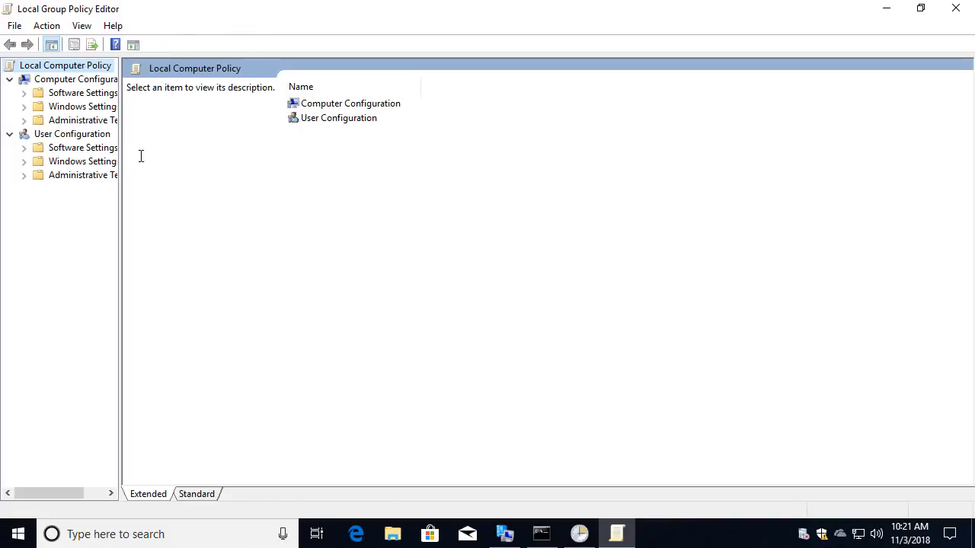
drag(121, 149, 239, 145)
double_click(114, 122)
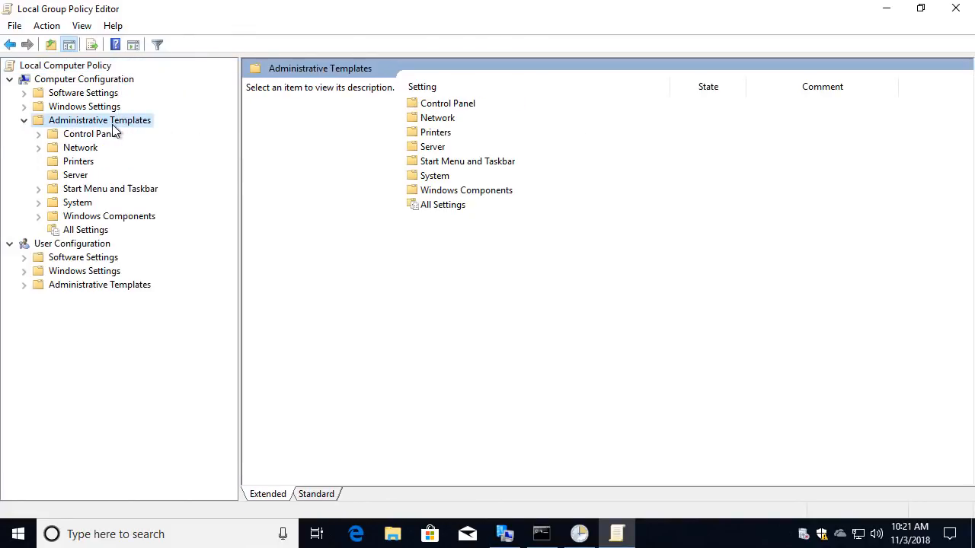
double_click(84, 218)
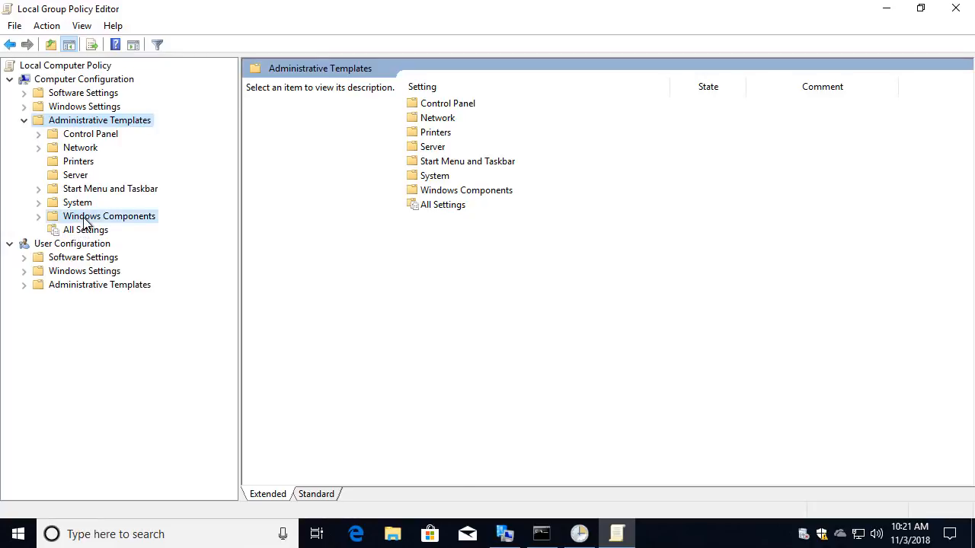
scroll(131, 273, down, 7)
scroll(113, 397, down, 4)
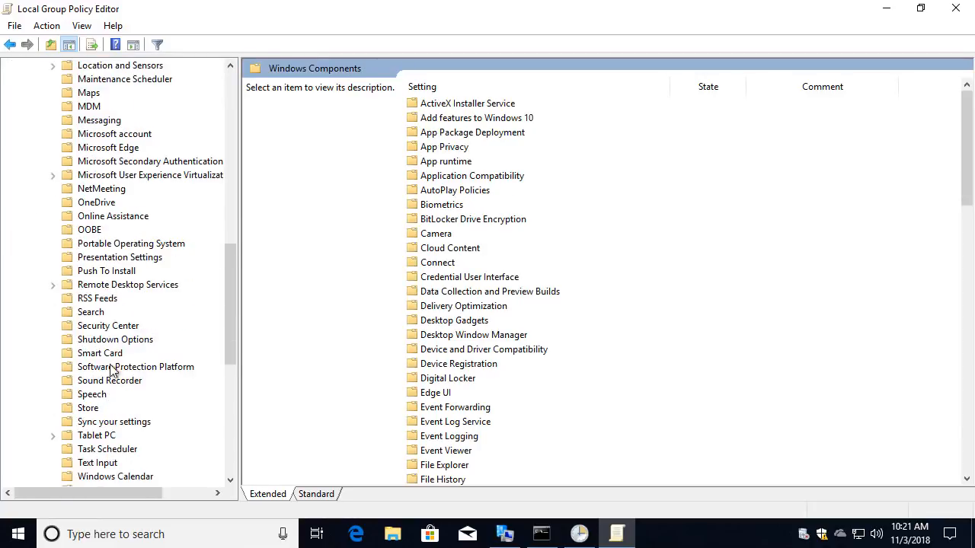
click(93, 108)
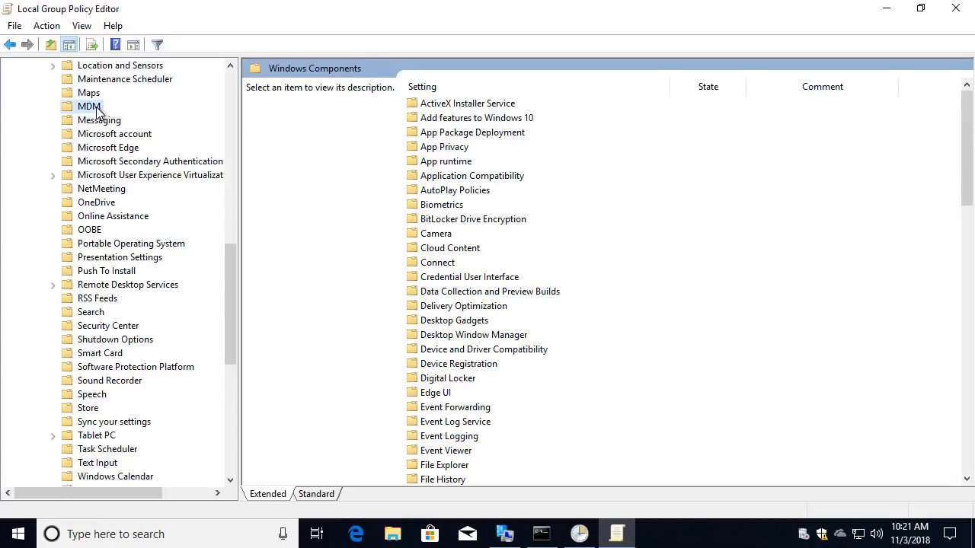
- Set 'Enable automatic MDM enrollment using default Azure AD credentials' to Enabled
double_click(513, 103)
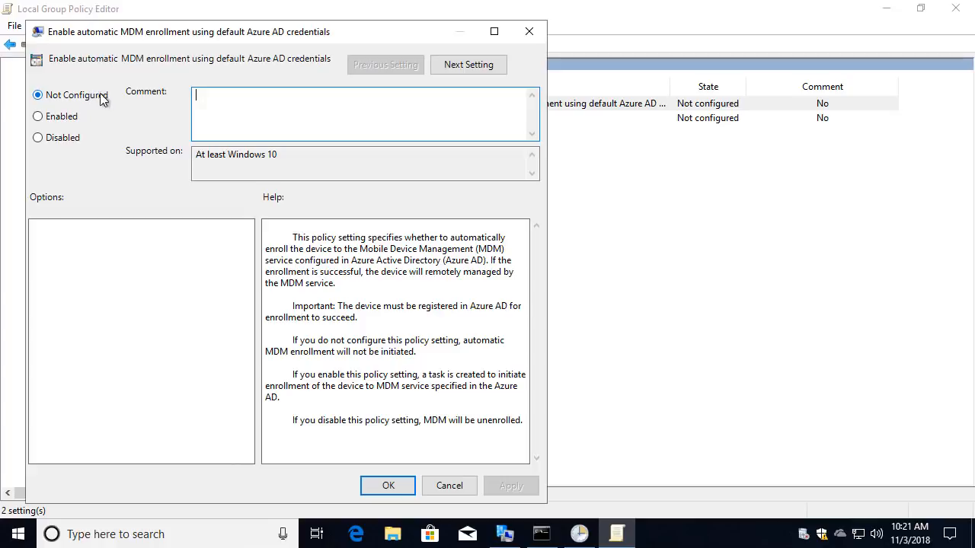
click(61, 118)
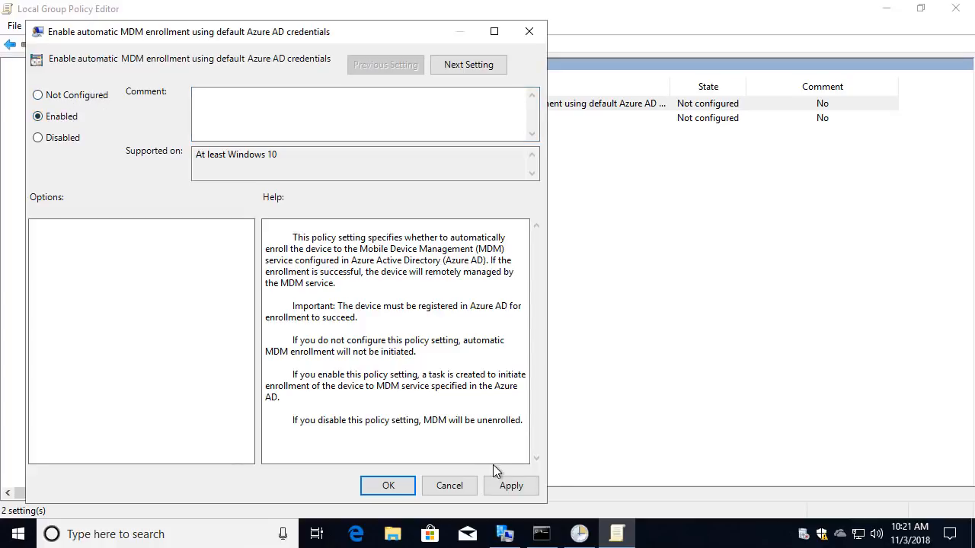
click(527, 486)
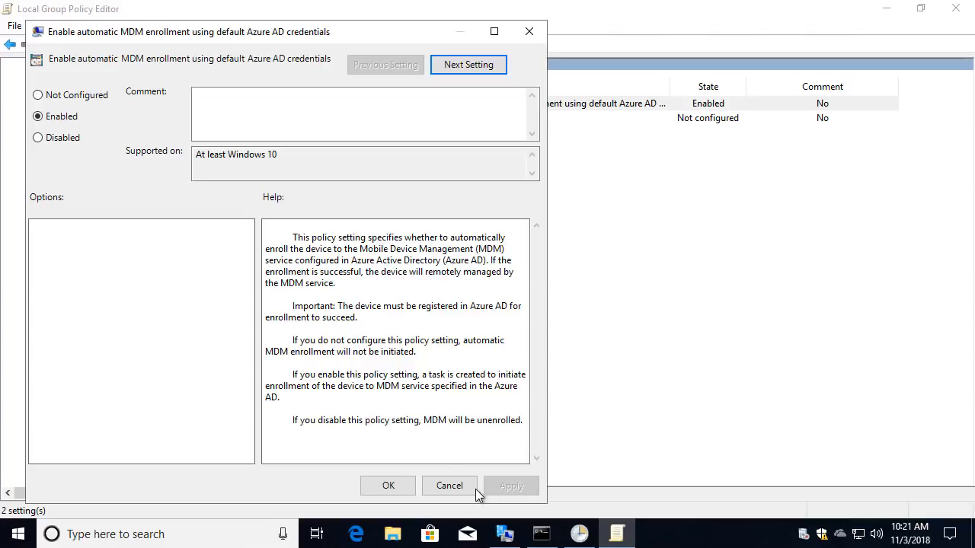
click(388, 486)
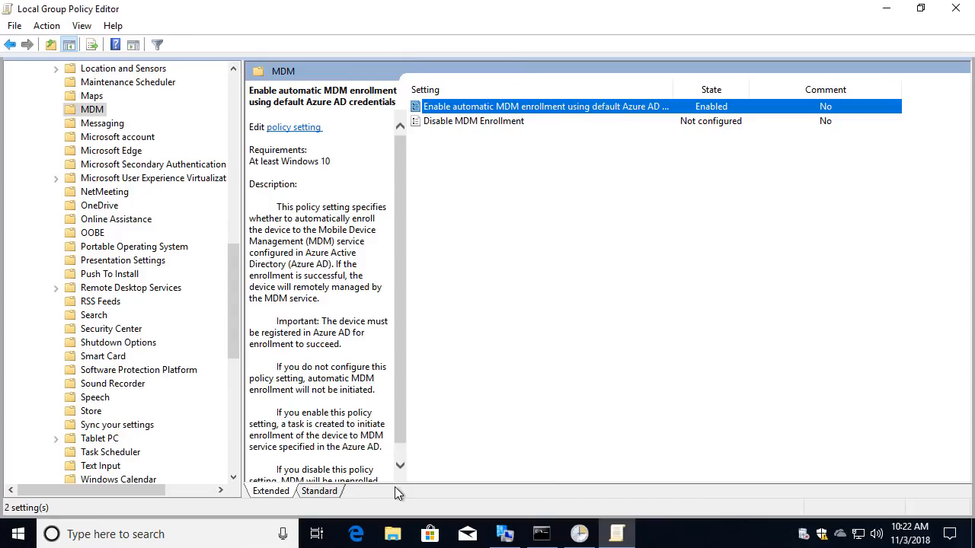
- Force a group policy refresh with gpupdate /force in Command Prompt
click(886, 8)
click(670, 212)
text(gpupdate /force)
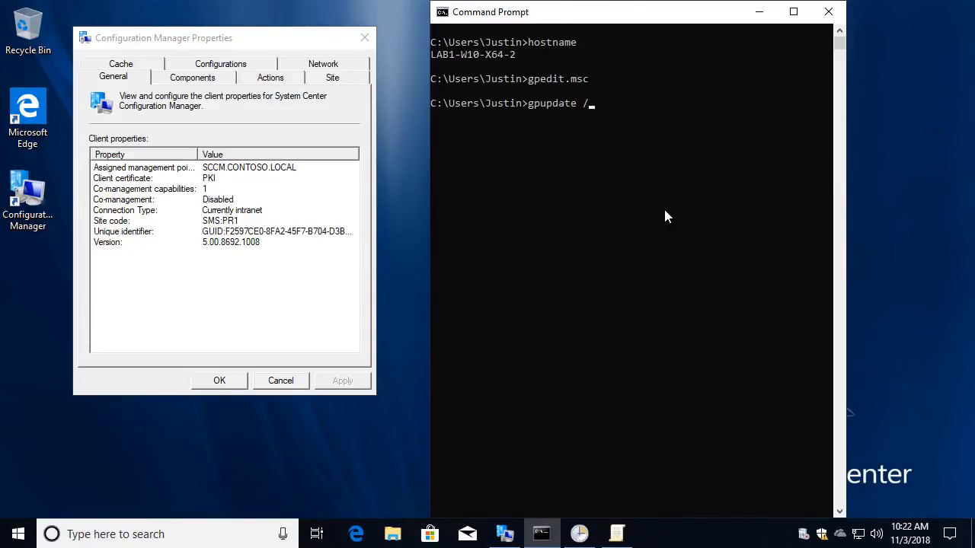
key(Return)
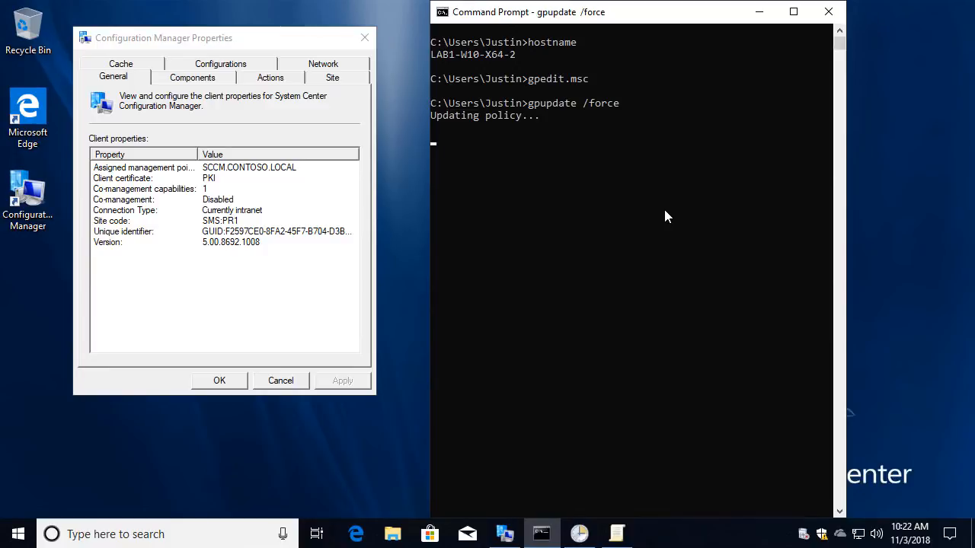
- Restart the Windows 10 client VM from the Start menu's power options
click(18, 534)
click(19, 500)
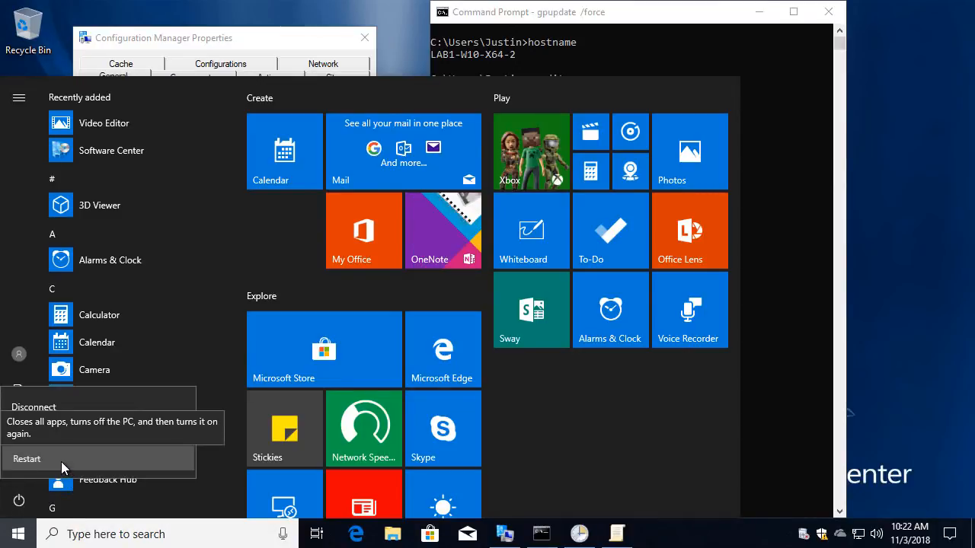
click(61, 462)
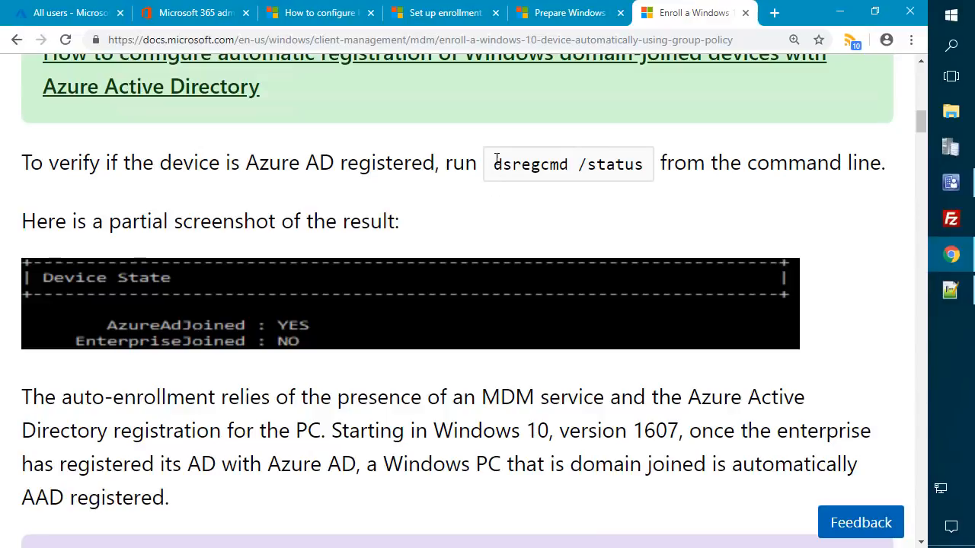
- Select the dsregcmd /status verification command in the docs article to copy it
drag(494, 165, 645, 168)
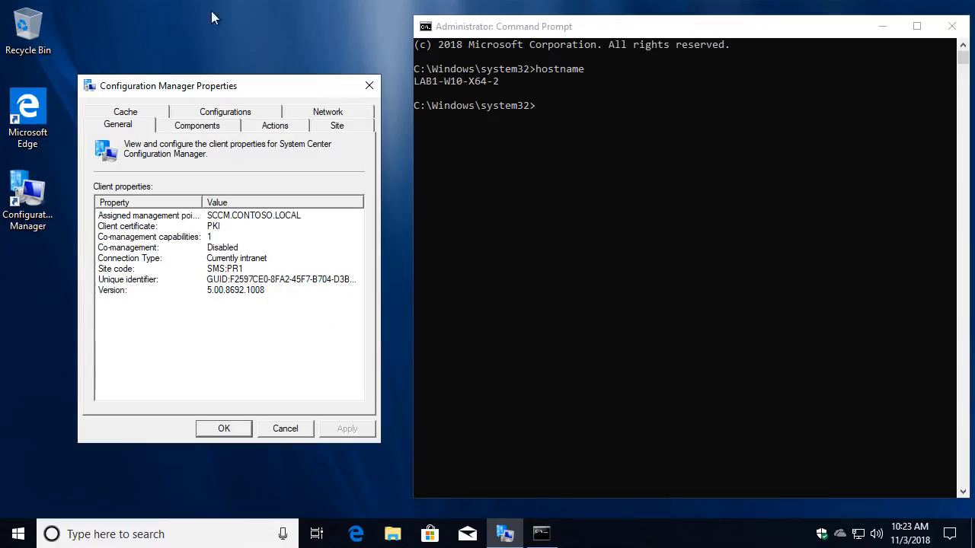
- Run dsregcmd /status and confirm AzureAdJoined YES and DomainJoined YES for CONTOSO
text(dsregcmd /status)
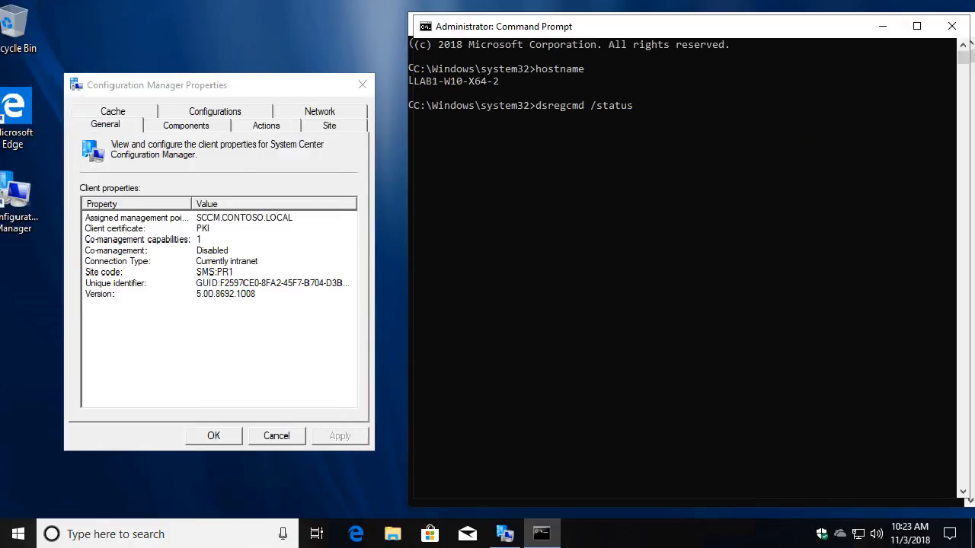
key(Return)
scroll(595, 144, up, 5)
scroll(614, 157, up, 3)
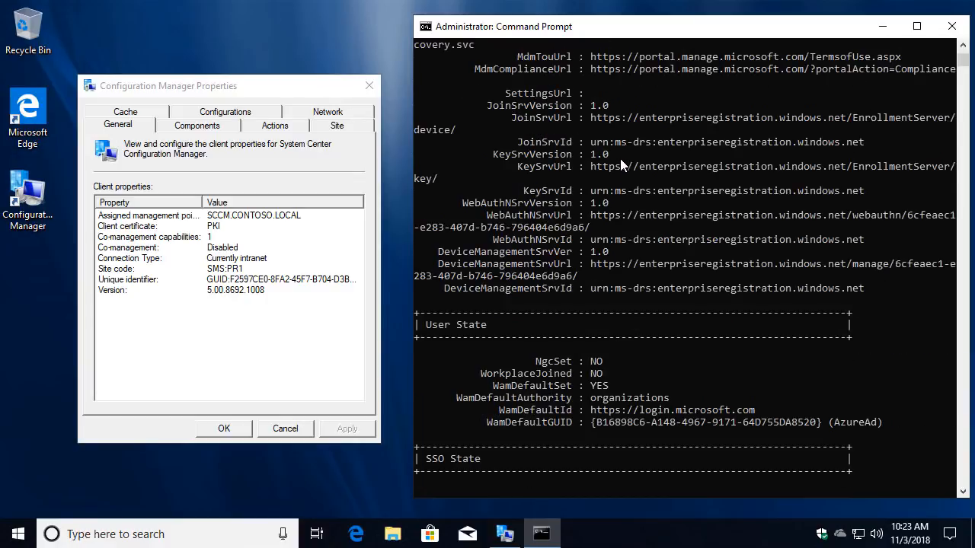
scroll(670, 217, up, 9)
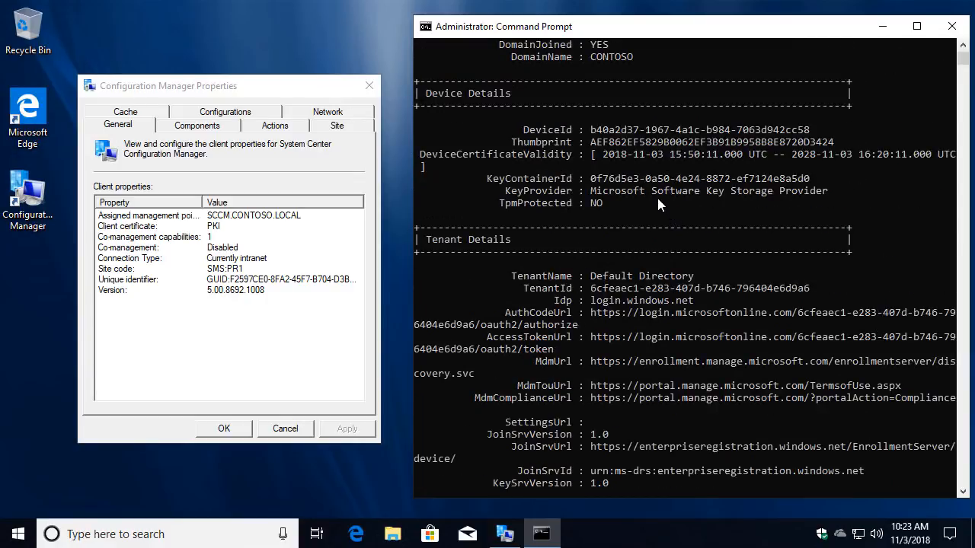
scroll(655, 200, down, 18)
scroll(661, 225, up, 1)
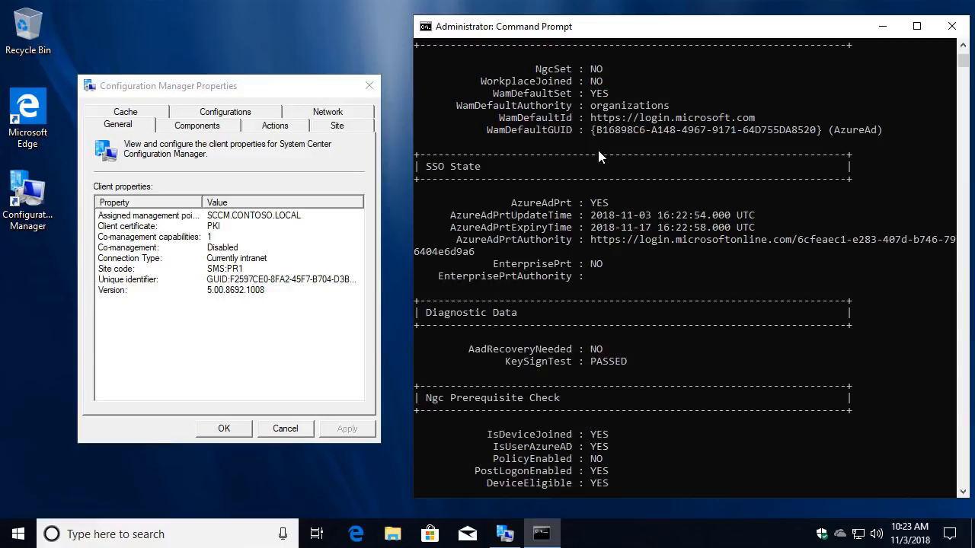
scroll(580, 224, down, 3)
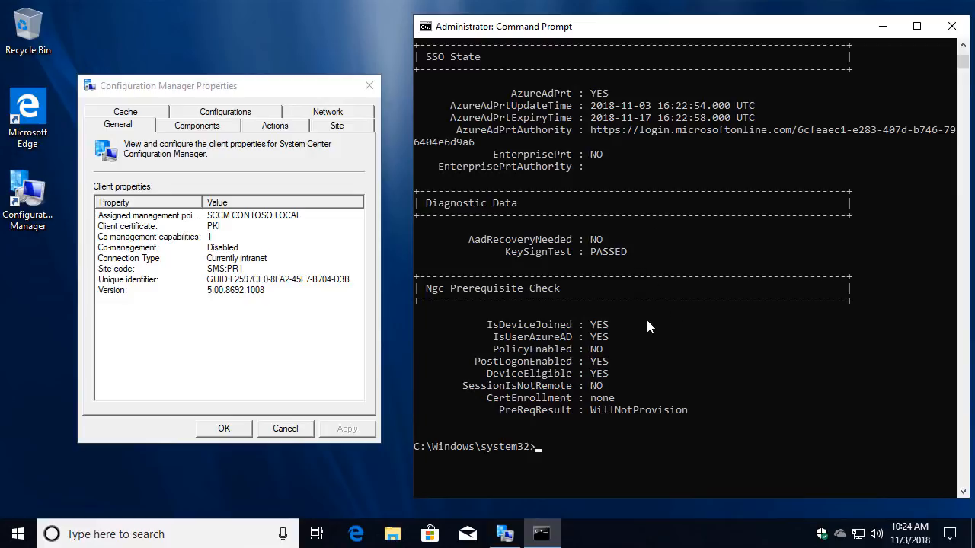
scroll(648, 323, up, 7)
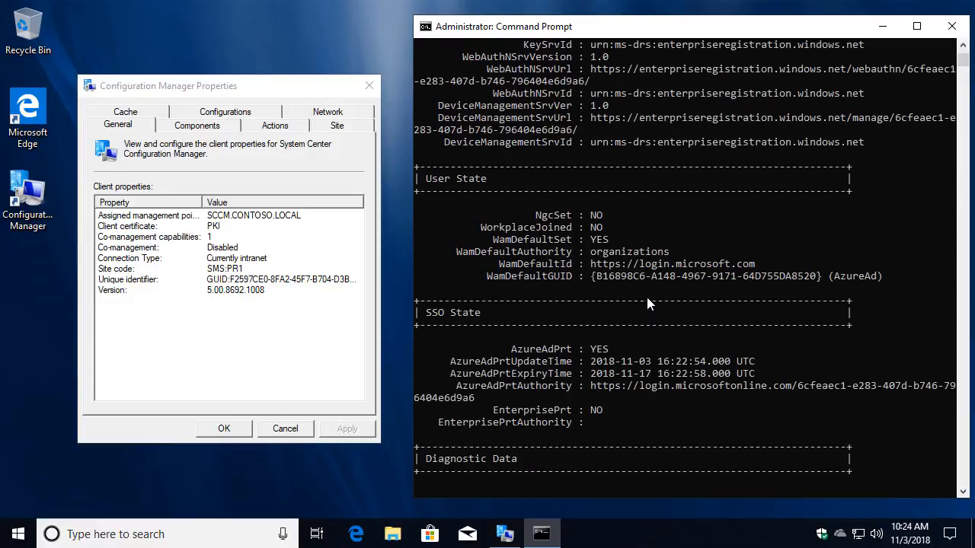
scroll(648, 298, up, 12)
scroll(644, 260, up, 5)
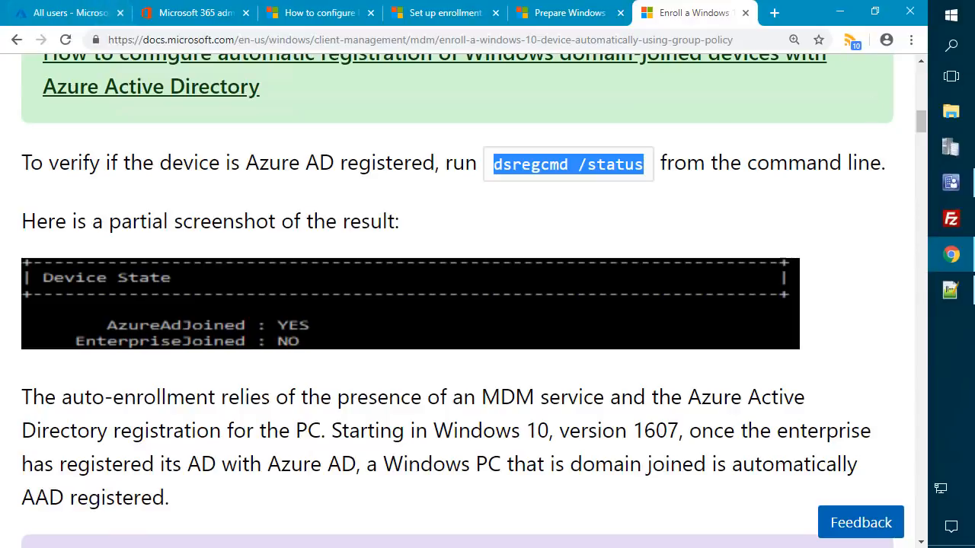
- Launch Azure AD Connect from the Recently added apps as administrator
click(950, 16)
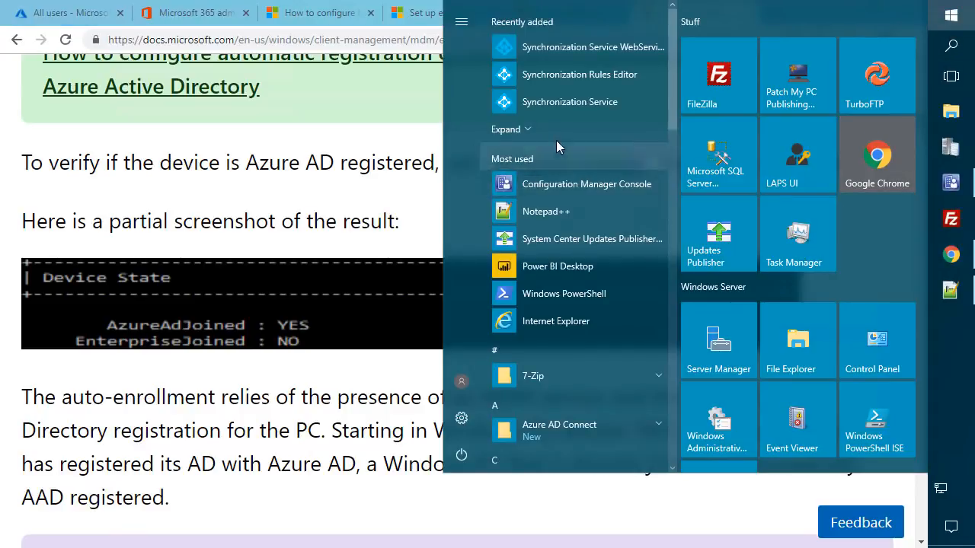
click(522, 131)
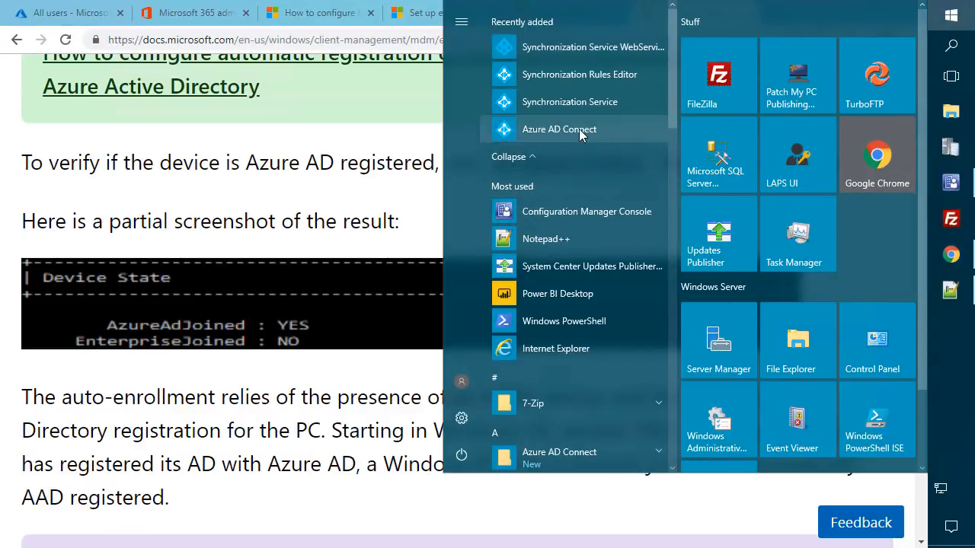
right_click(564, 129)
click(530, 131)
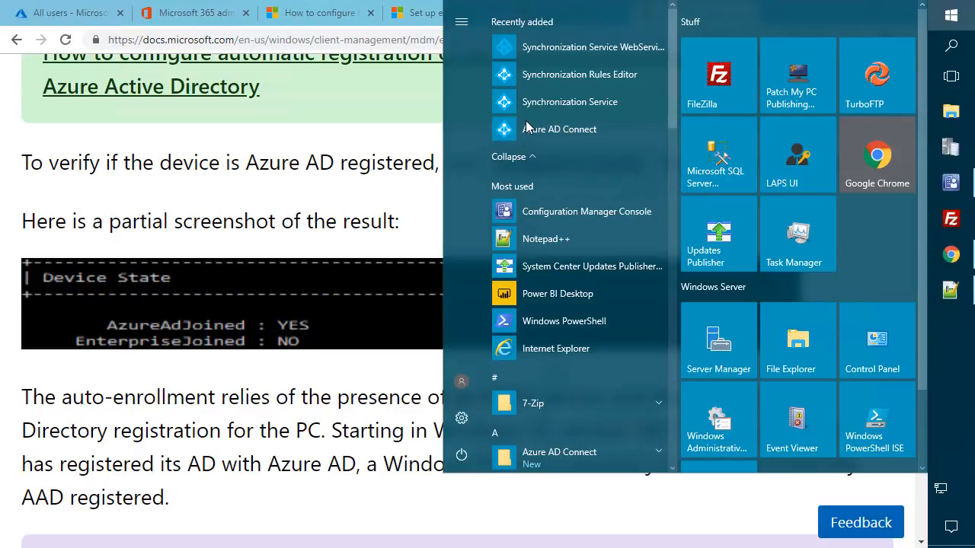
click(531, 131)
click(451, 370)
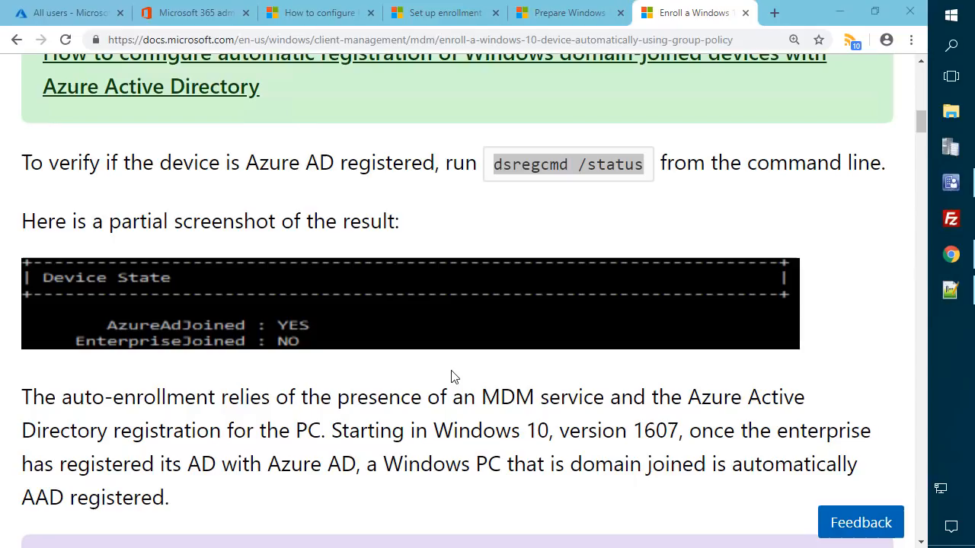
- Choose the Configure device options task and continue to its Overview page
click(837, 11)
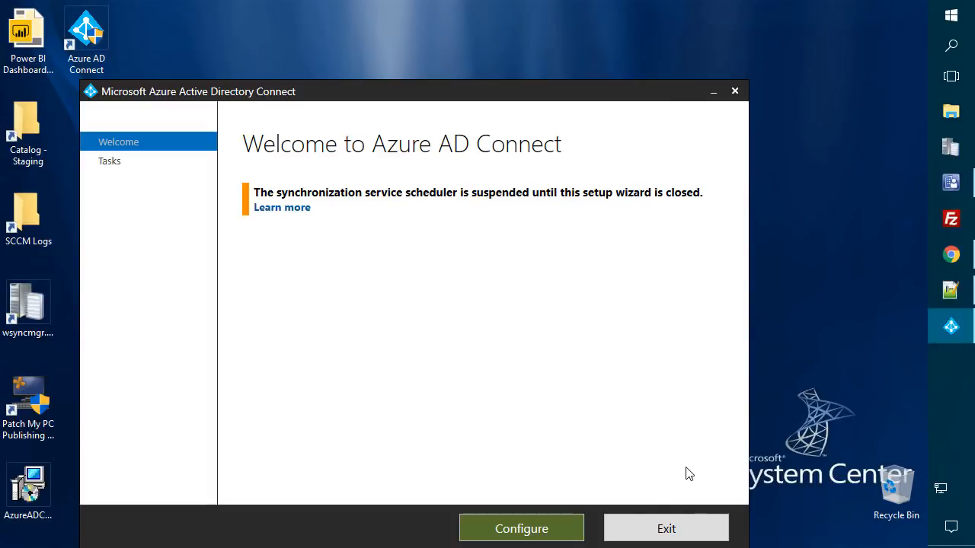
click(525, 530)
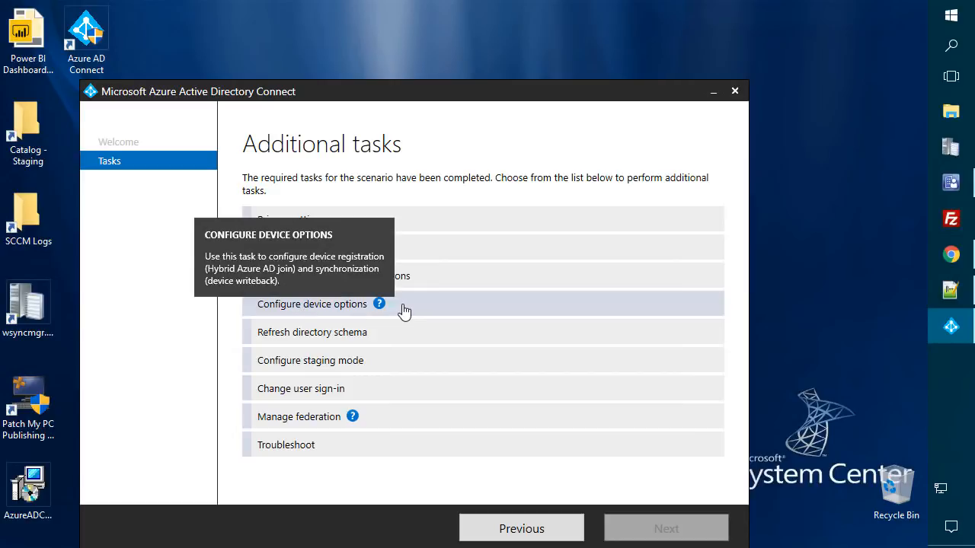
click(403, 310)
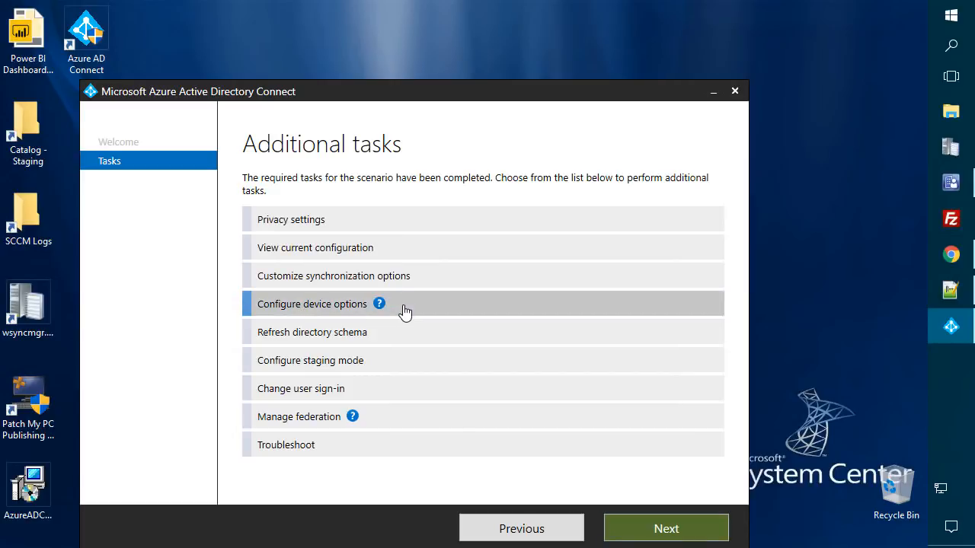
click(667, 529)
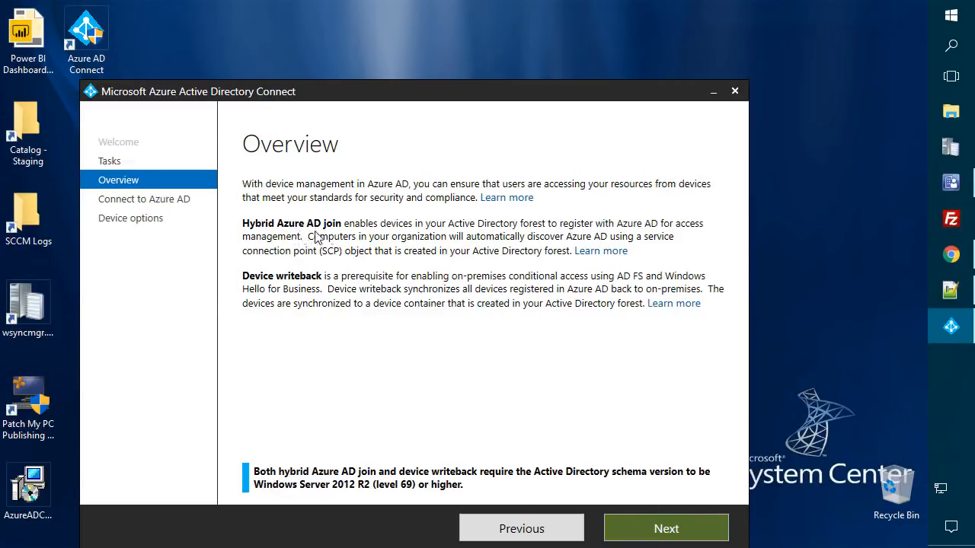
drag(317, 91, 346, 53)
- Sign in with the Azure AD global admin password and keep Configure Hybrid Azure AD join selected
click(661, 489)
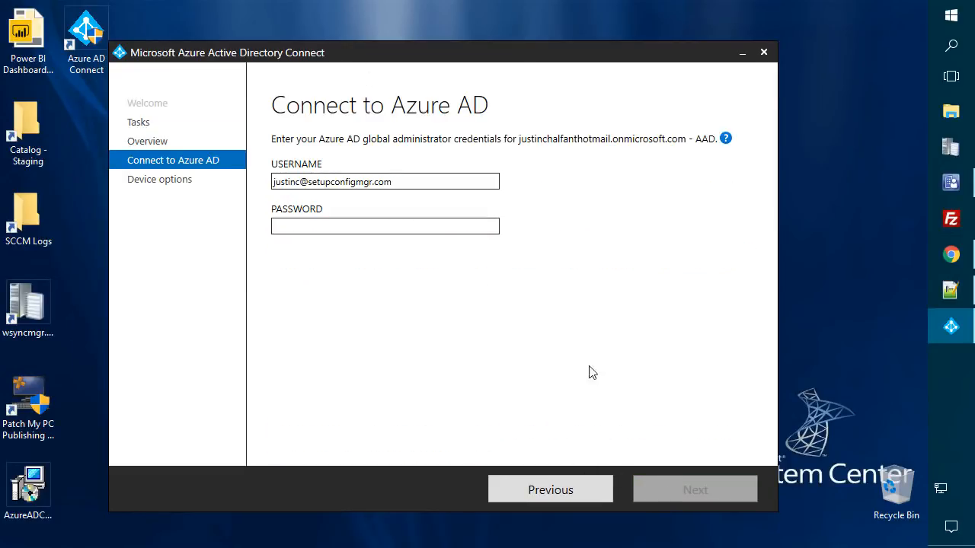
click(371, 226)
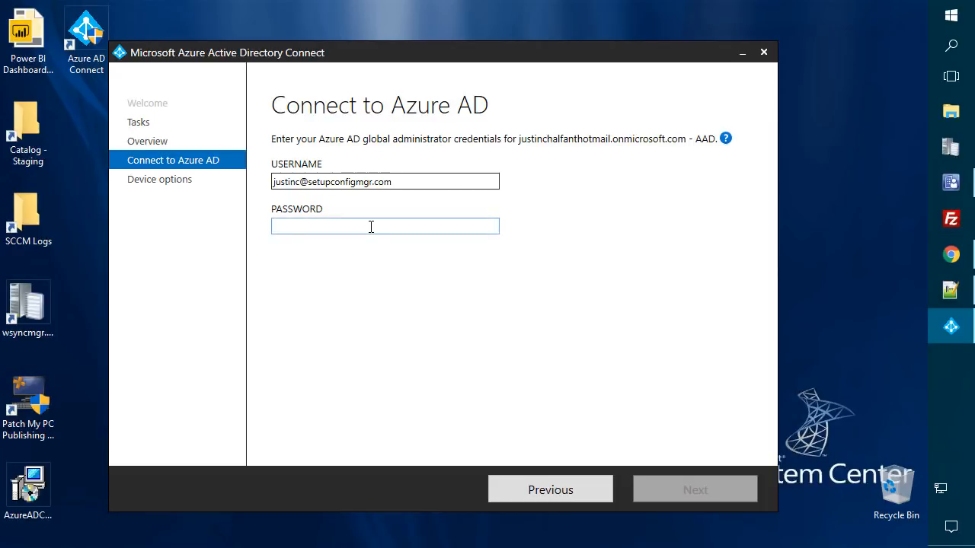
text(••••••••)
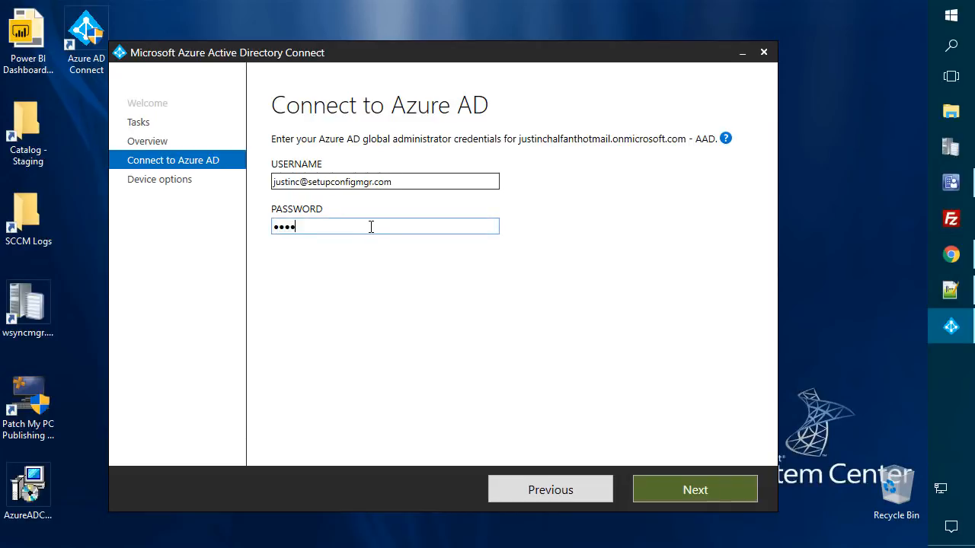
key(Return)
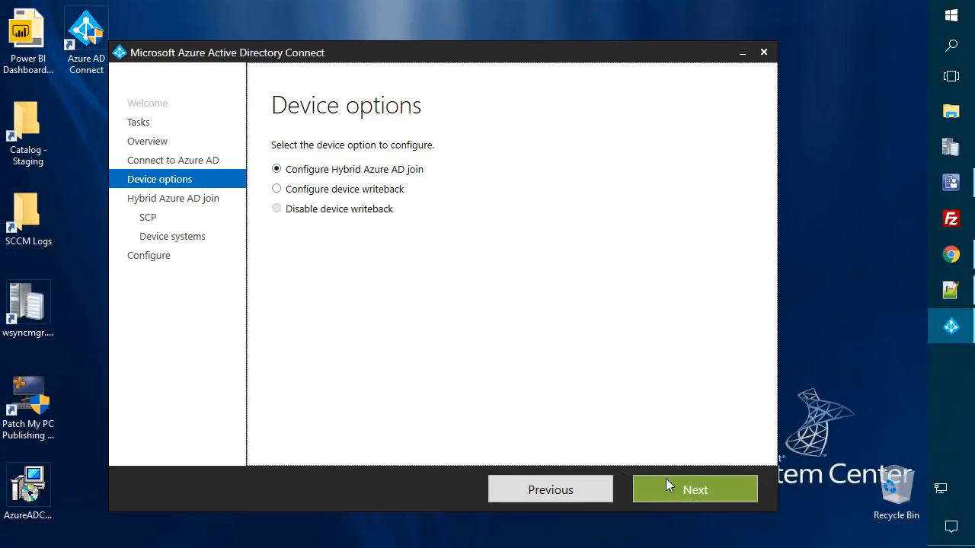
click(667, 484)
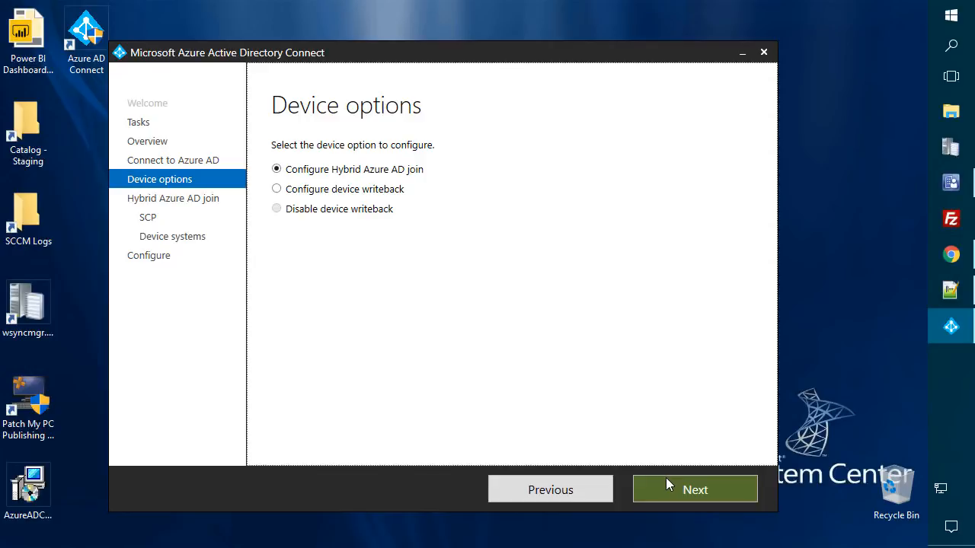
- Select the CONTOSO.LOCAL forest for SCP with Azure Active Directory as authentication service
click(668, 487)
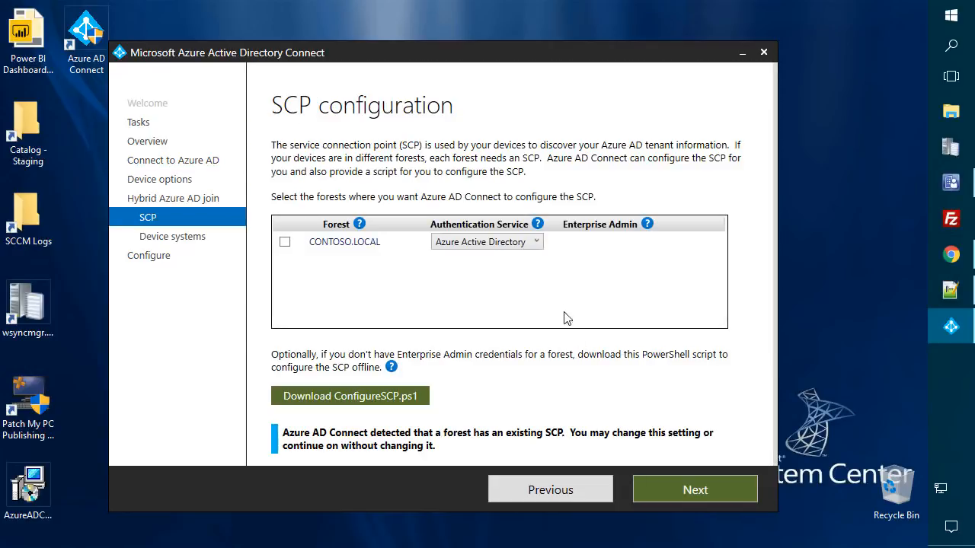
click(285, 242)
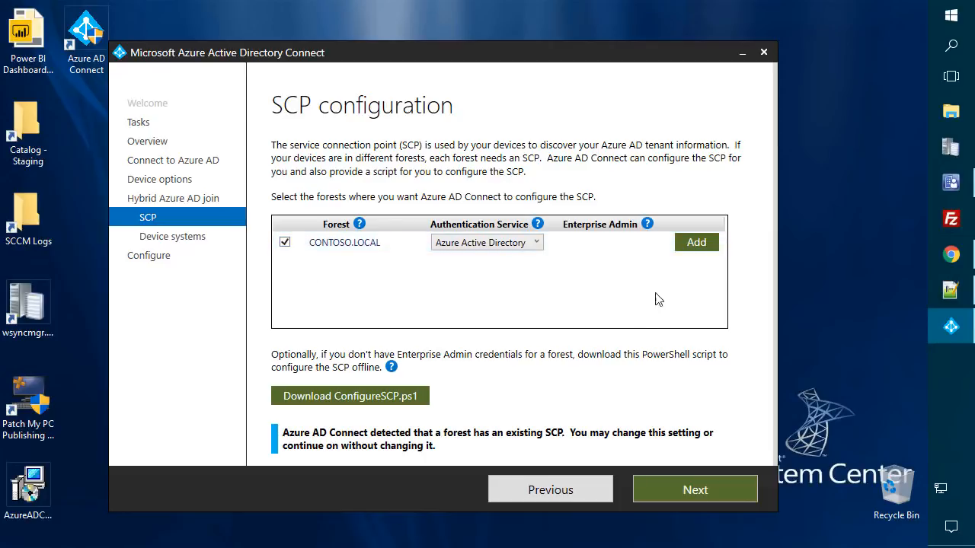
click(508, 244)
click(508, 244)
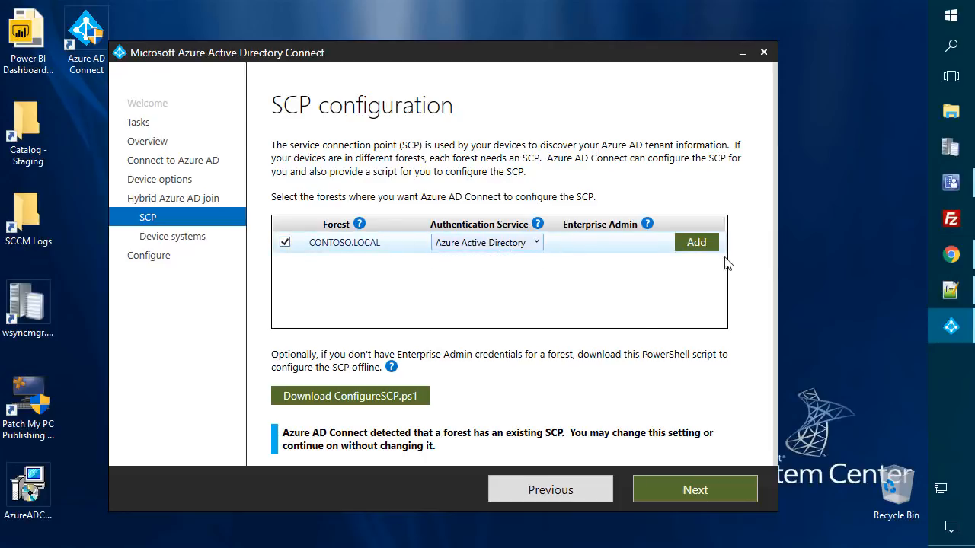
click(698, 243)
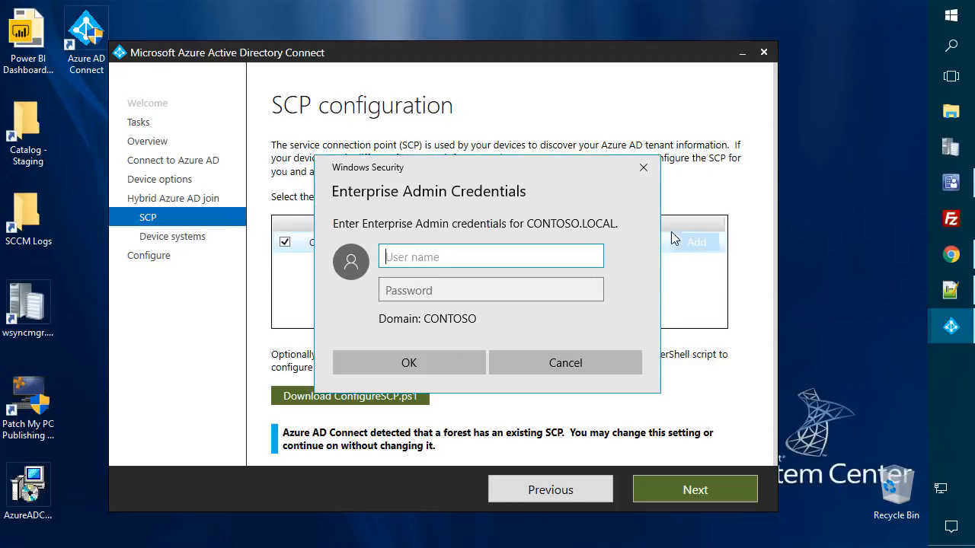
- Supply the CONTOSO enterprise admin user name and password, then continue to Device operating systems
text(contoso\)
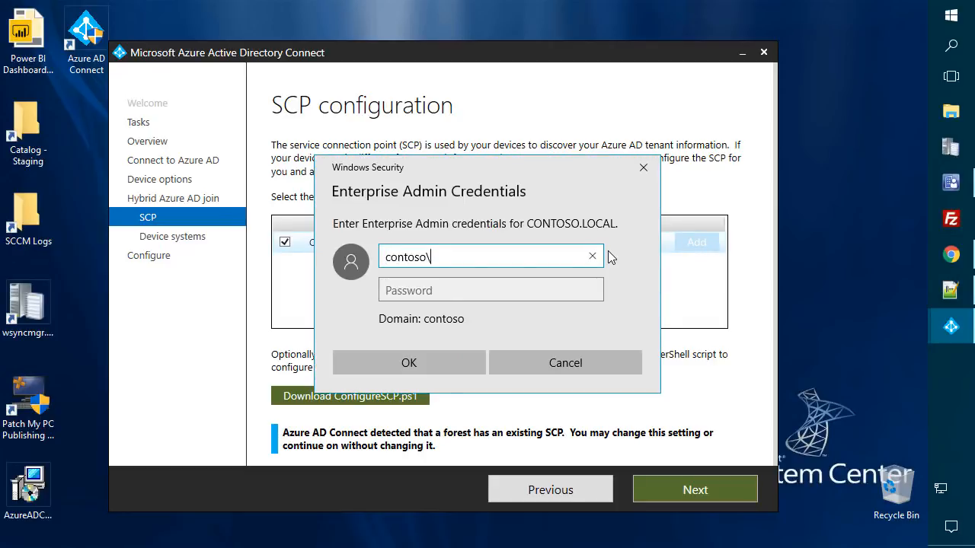
text(administrator)
key(Tab)
text(••••••••••)
key(BackSpace)
key(ctrl+a)
text(••••••••••••••)
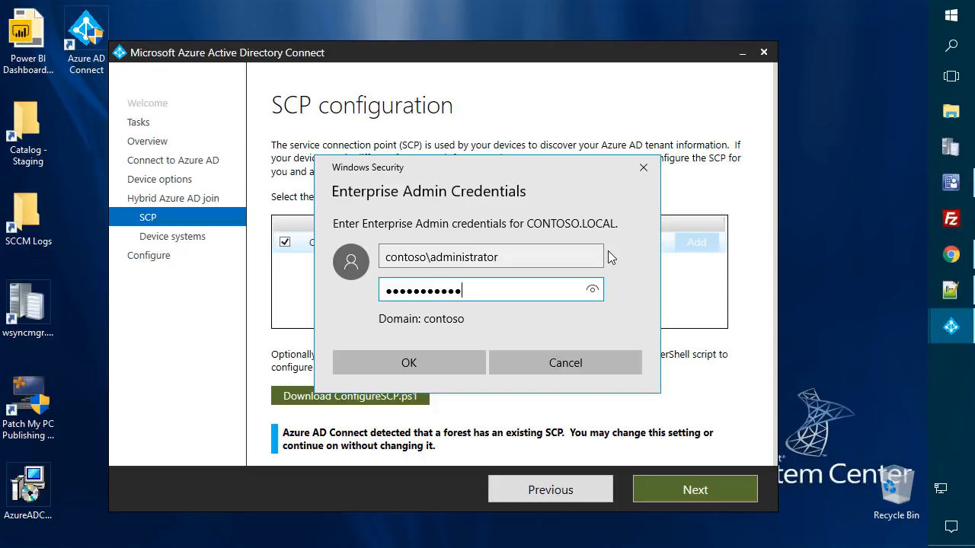
key(Return)
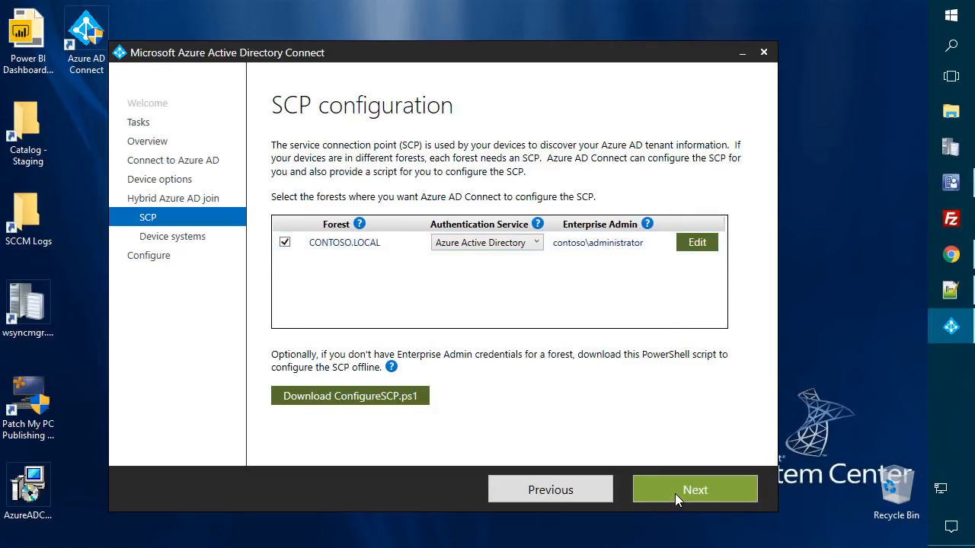
click(675, 493)
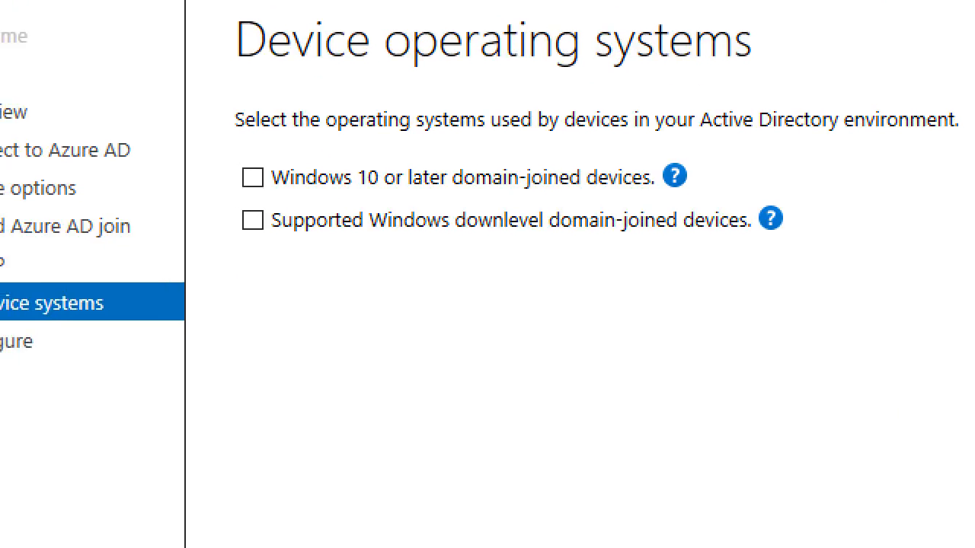
- Include Windows 10 or later domain-joined devices and apply the SCP configuration for CONTOSO.LOCAL
mouse_move(212, 161)
mouse_down()
mouse_move(831, 213)
mouse_move(808, 197)
mouse_up()
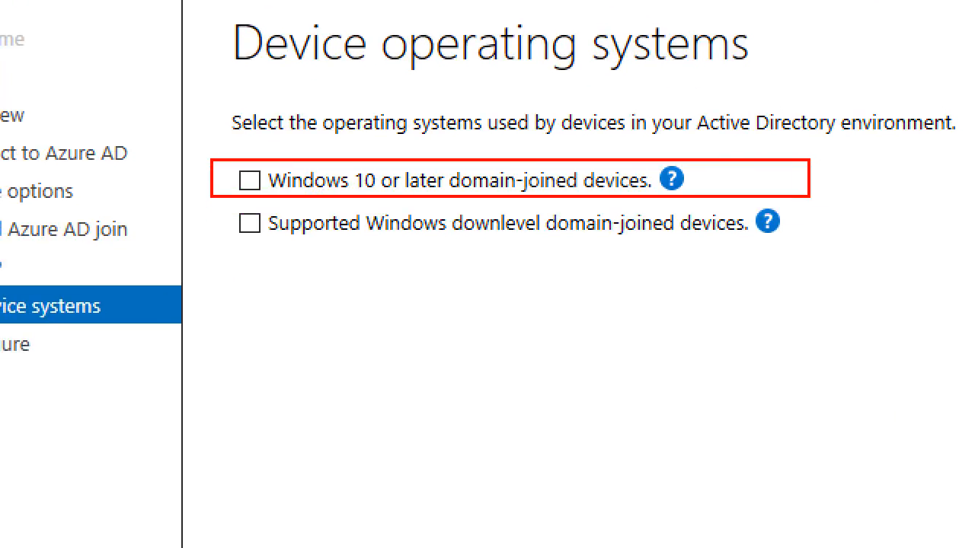
key(Escape)
click(301, 173)
click(281, 175)
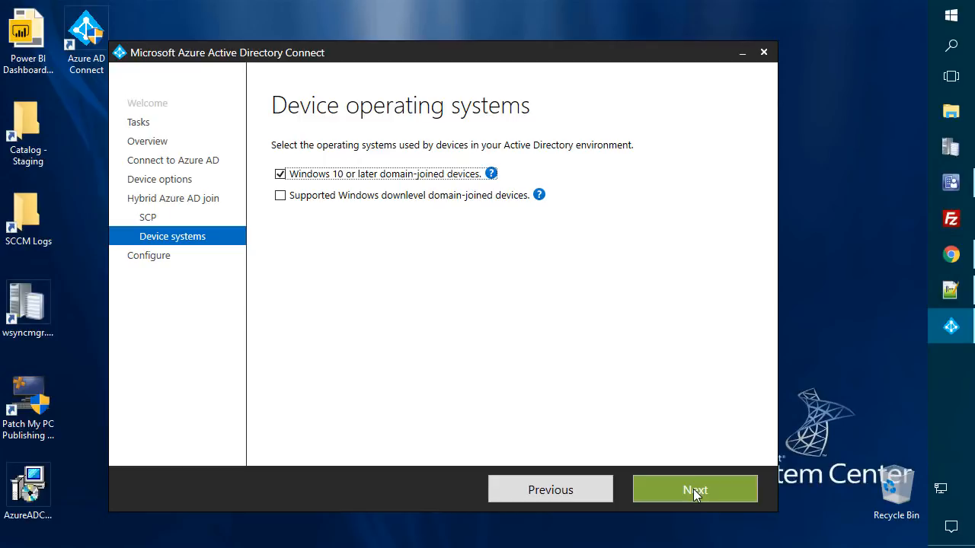
click(694, 489)
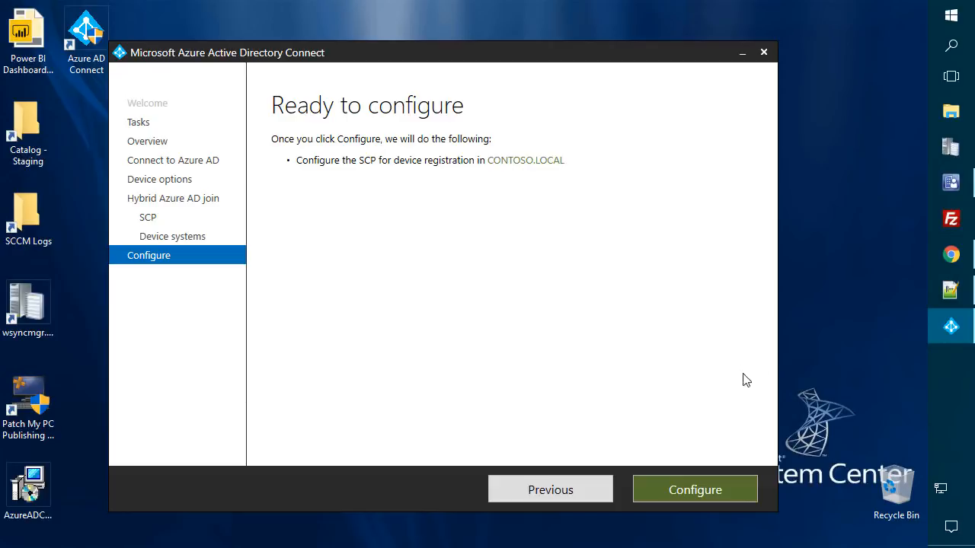
click(708, 477)
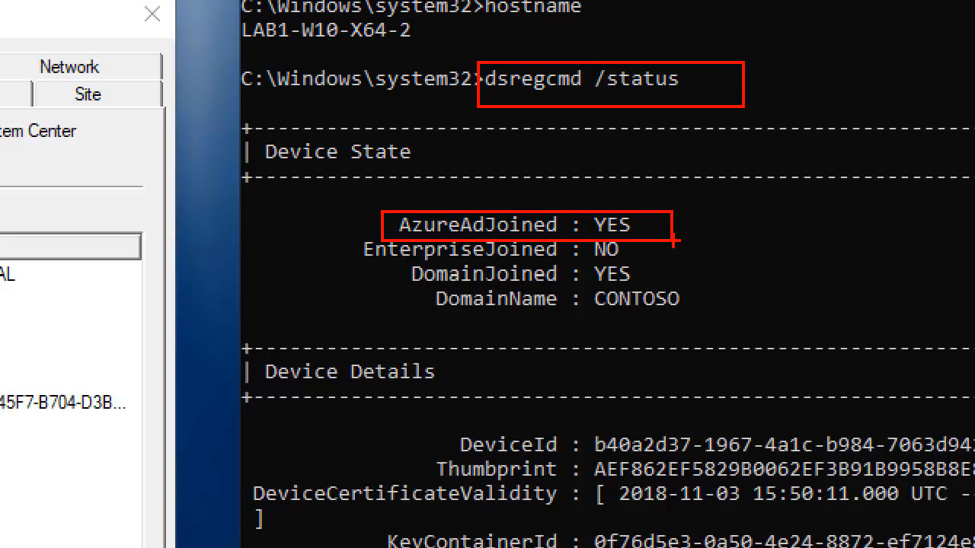
- Open Settings > Accounts > Access work or school and expand the CONTOSO AD domain connection
key(Escape)
scroll(674, 241, down, 7)
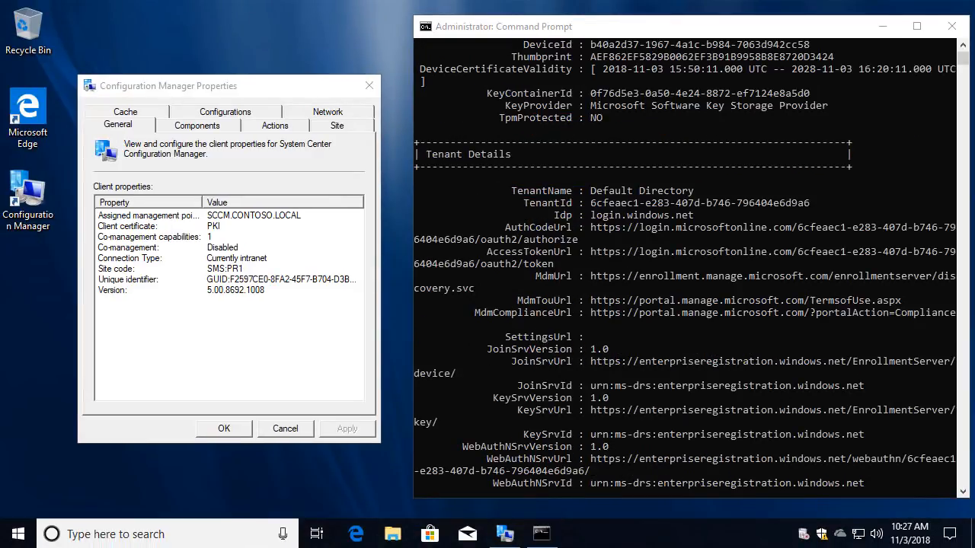
click(673, 240)
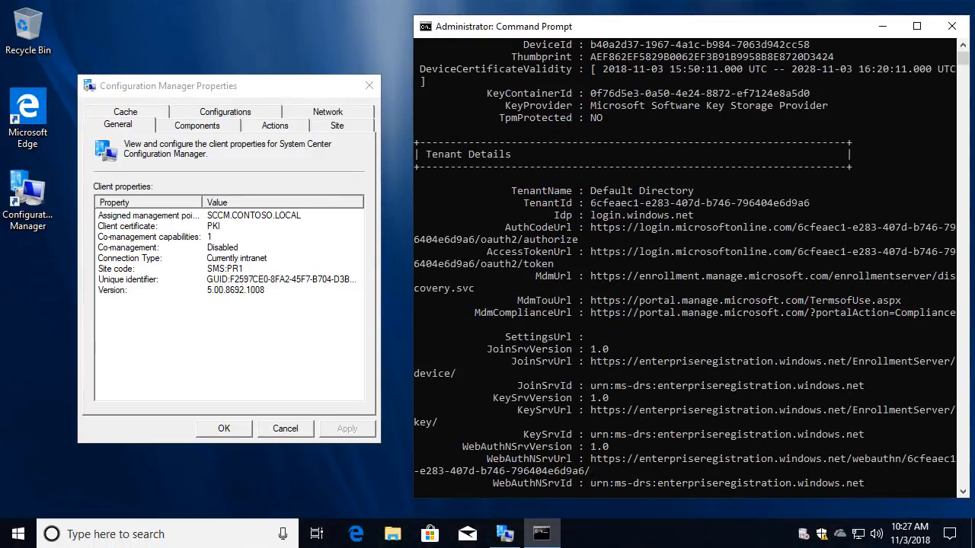
click(18, 534)
click(28, 452)
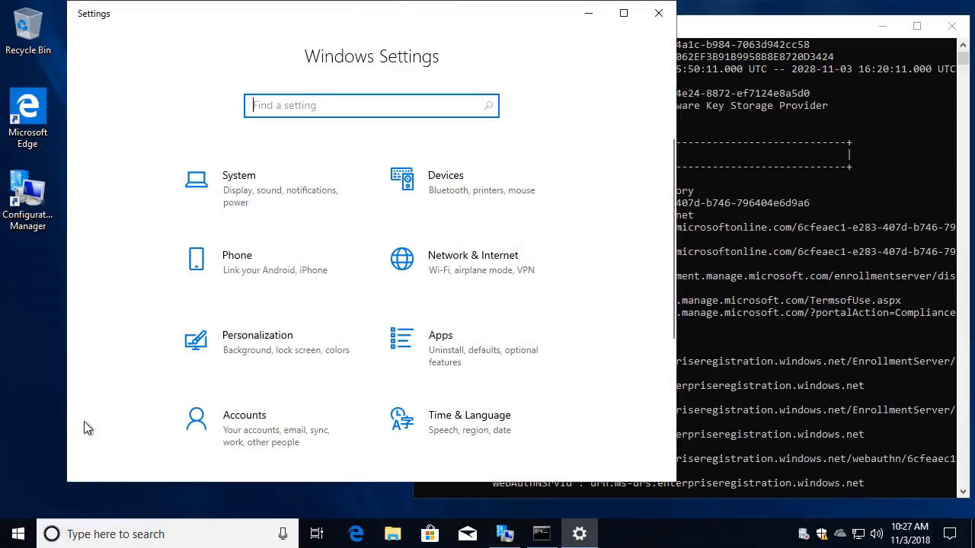
scroll(265, 253, down, 4)
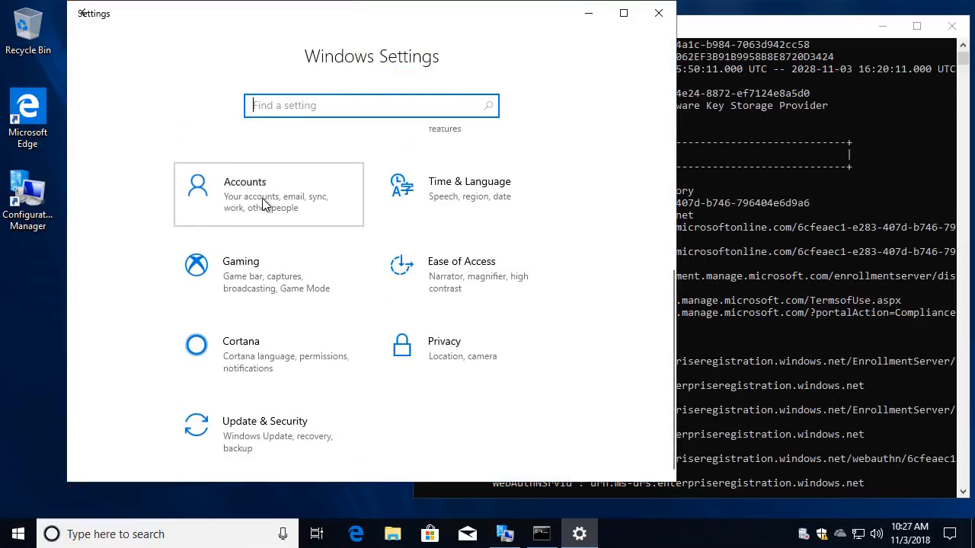
click(261, 207)
click(133, 282)
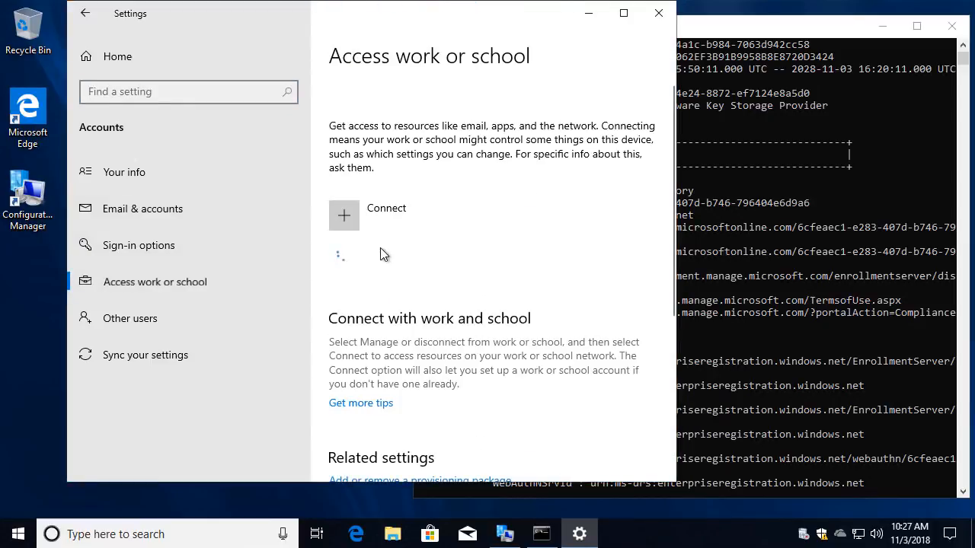
click(447, 259)
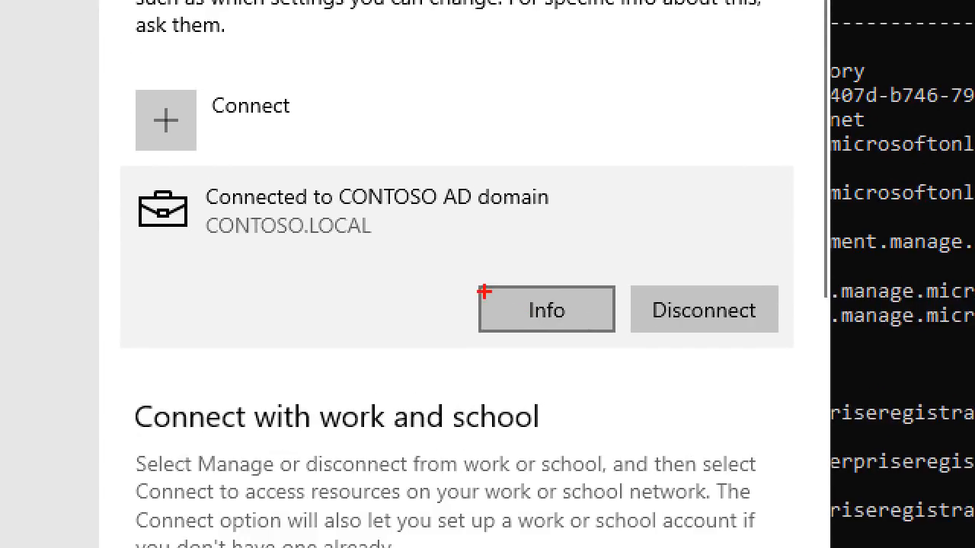
- Highlight the CONTOSO.LOCAL domain connection details on the Access work or school page
mouse_move(469, 278)
mouse_down()
mouse_move(639, 339)
mouse_move(621, 342)
mouse_up()
mouse_move(625, 279)
mouse_down()
mouse_move(801, 344)
mouse_move(789, 343)
mouse_up()
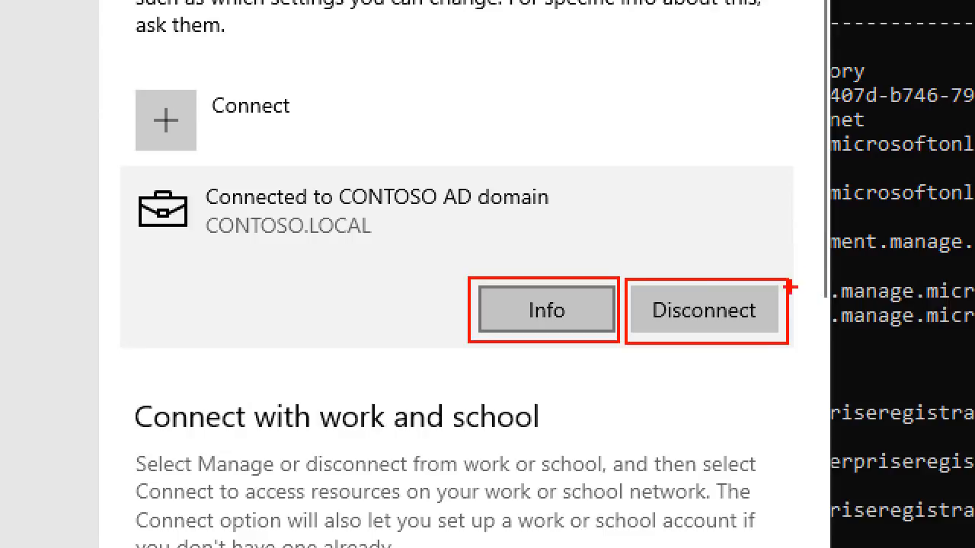
key(Escape)
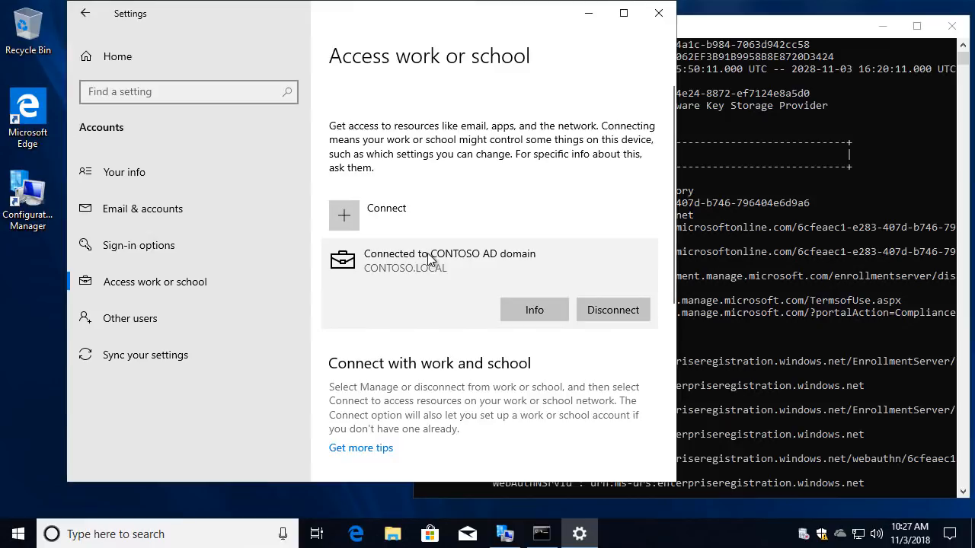
key(ctrl+1)
click(373, 244)
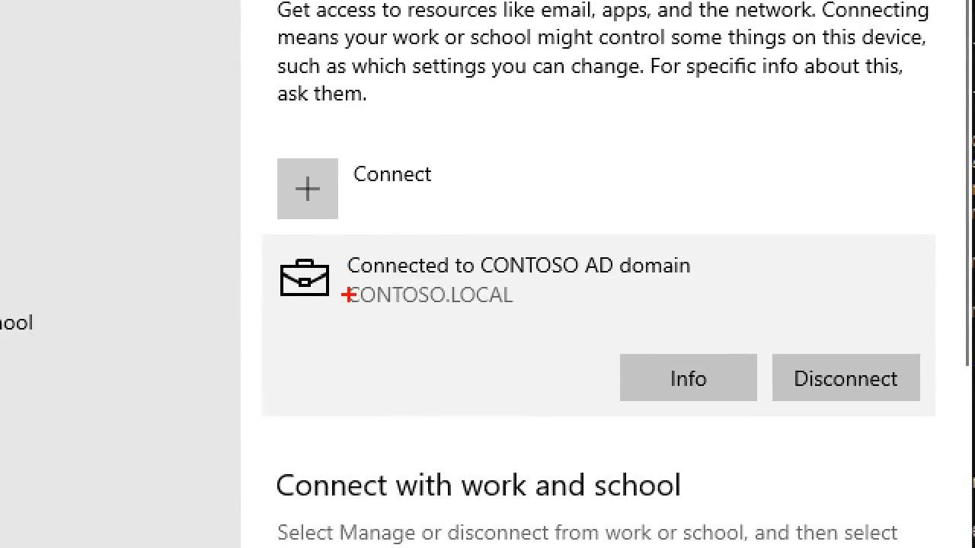
drag(348, 279, 523, 306)
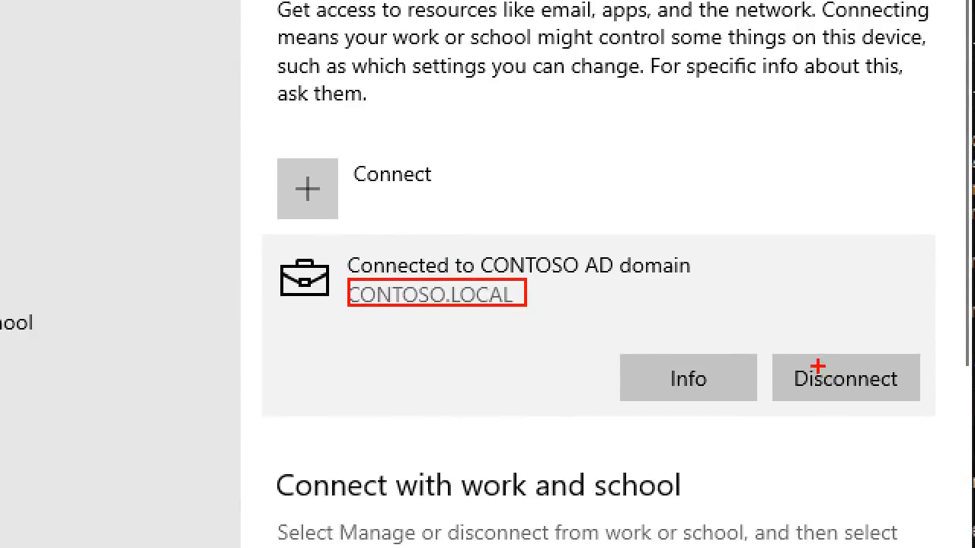
mouse_move(765, 349)
mouse_down()
mouse_move(936, 397)
mouse_move(926, 408)
mouse_up()
mouse_move(602, 347)
mouse_down()
mouse_move(773, 419)
mouse_move(760, 419)
mouse_up()
key(Escape)
- Open the Default Directory management info, start a device sync, and review the connection info
click(523, 312)
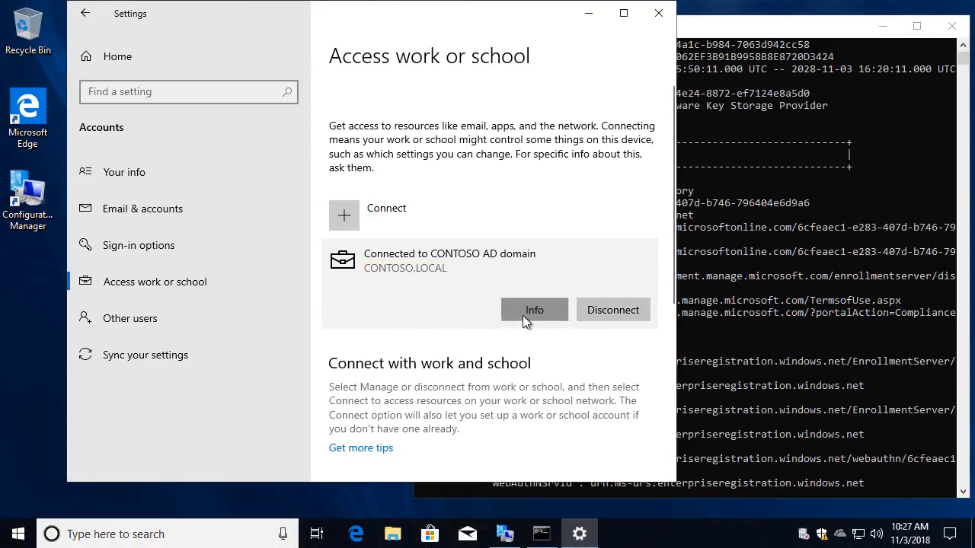
scroll(179, 245, down, 3)
scroll(177, 228, up, 3)
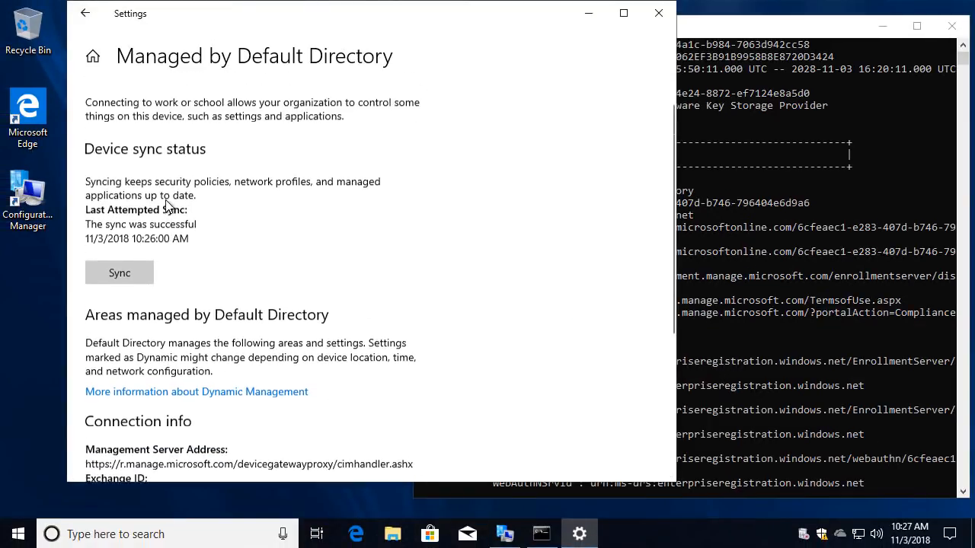
click(131, 305)
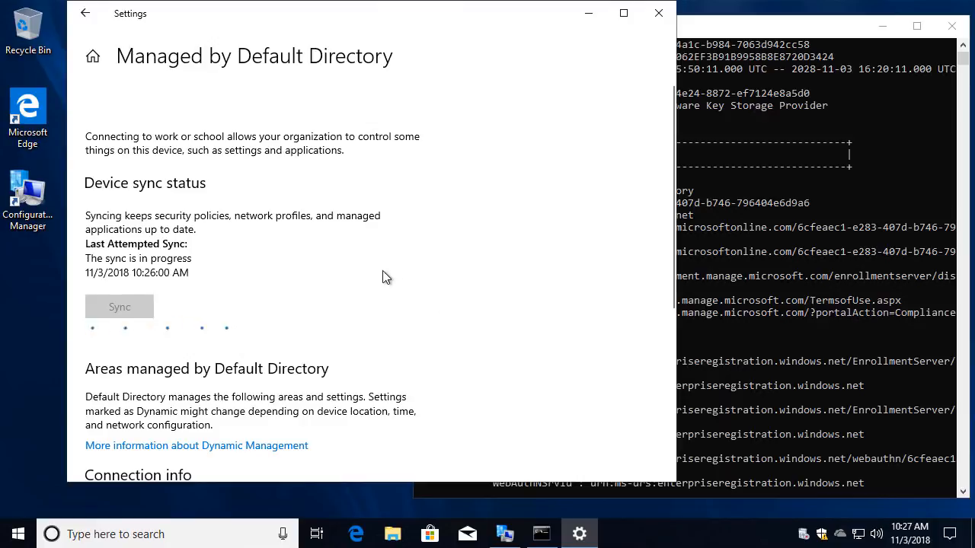
scroll(388, 274, down, 4)
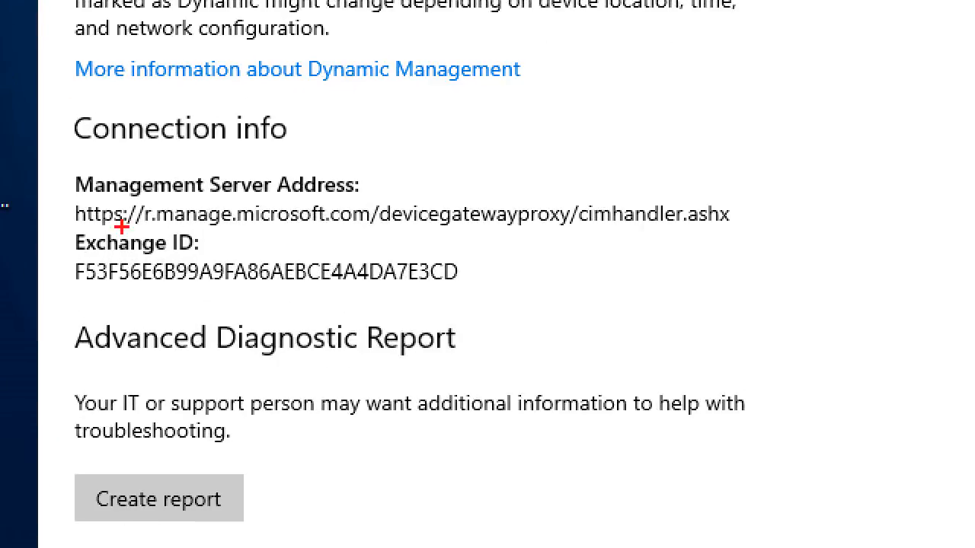
mouse_move(80, 195)
mouse_down()
mouse_move(304, 210)
mouse_move(907, 280)
mouse_up()
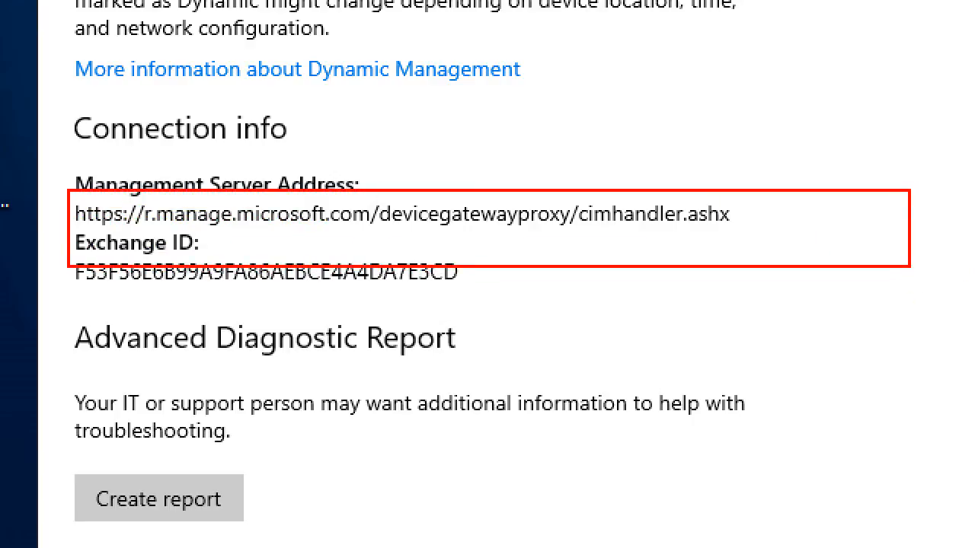
- Search Start for 'task' and launch Task Scheduler
click(26, 538)
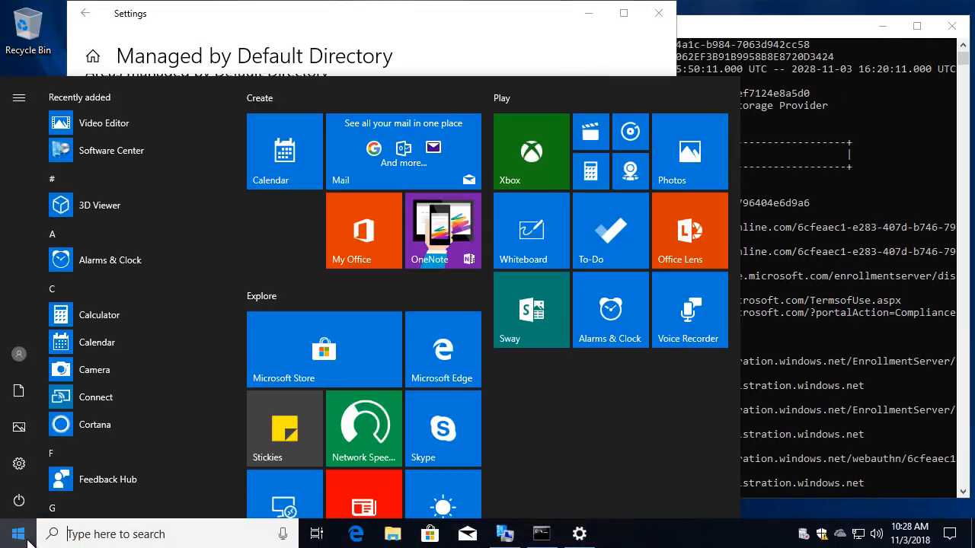
text(task)
key(Return)
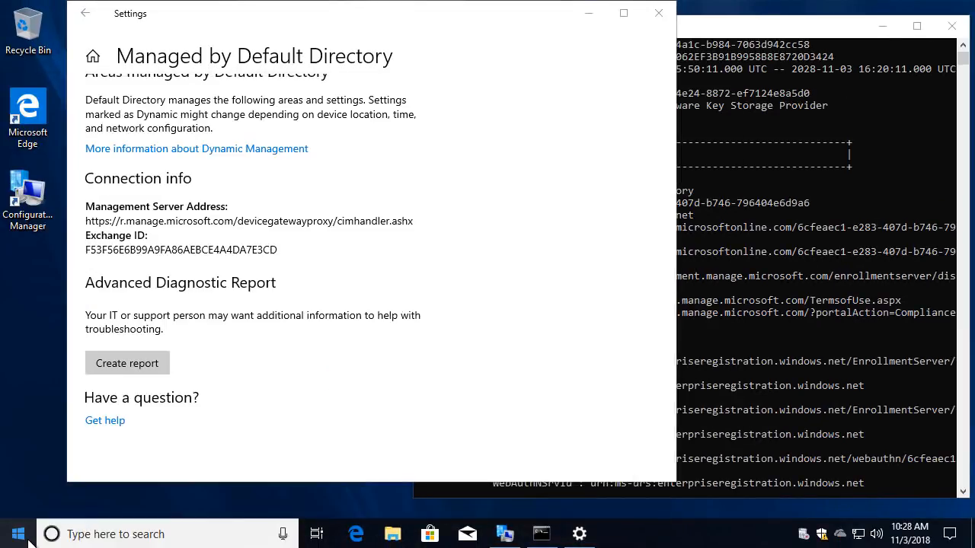
- Review the enrollment tasks in Microsoft > Windows > EnterpriseMgmt's GUID folder, then close Task Scheduler
double_click(403, 96)
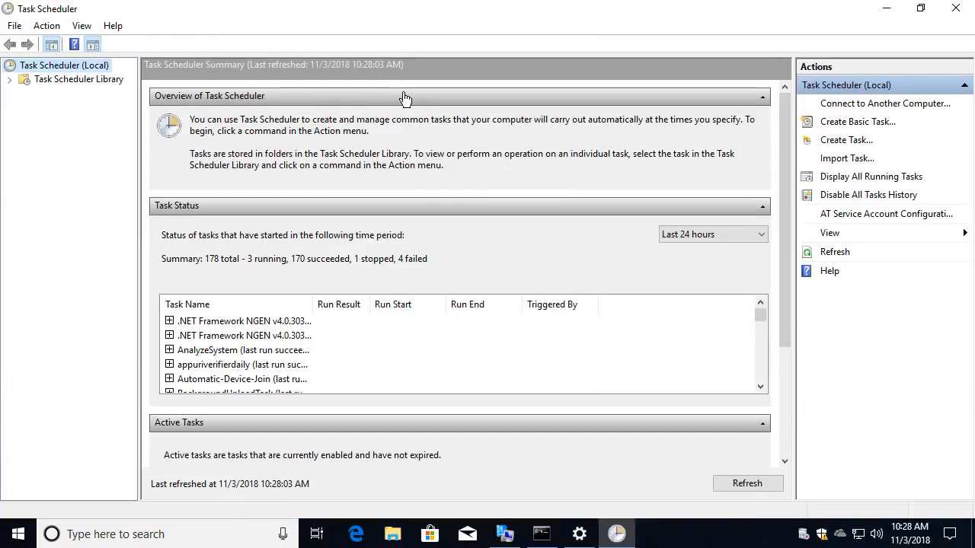
double_click(39, 81)
double_click(48, 94)
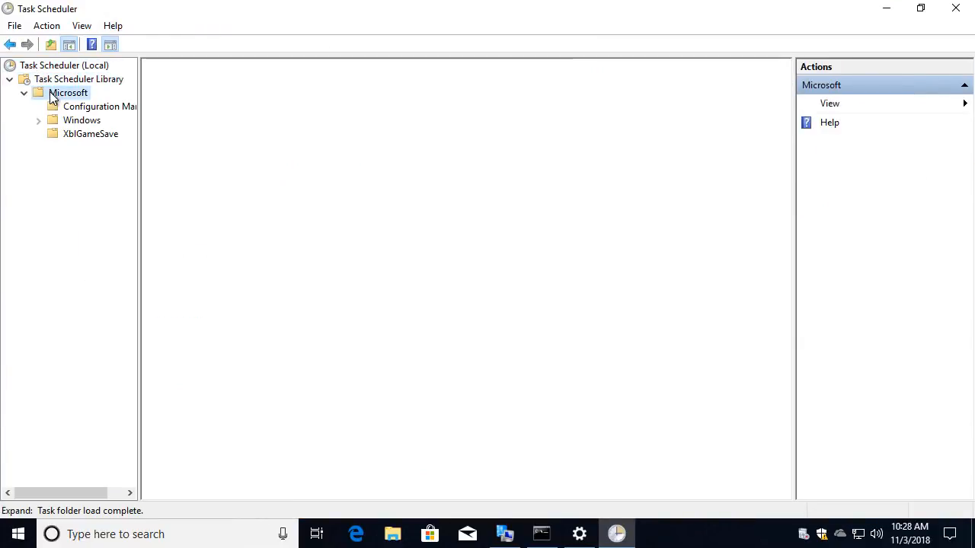
double_click(78, 120)
scroll(85, 331, down, 3)
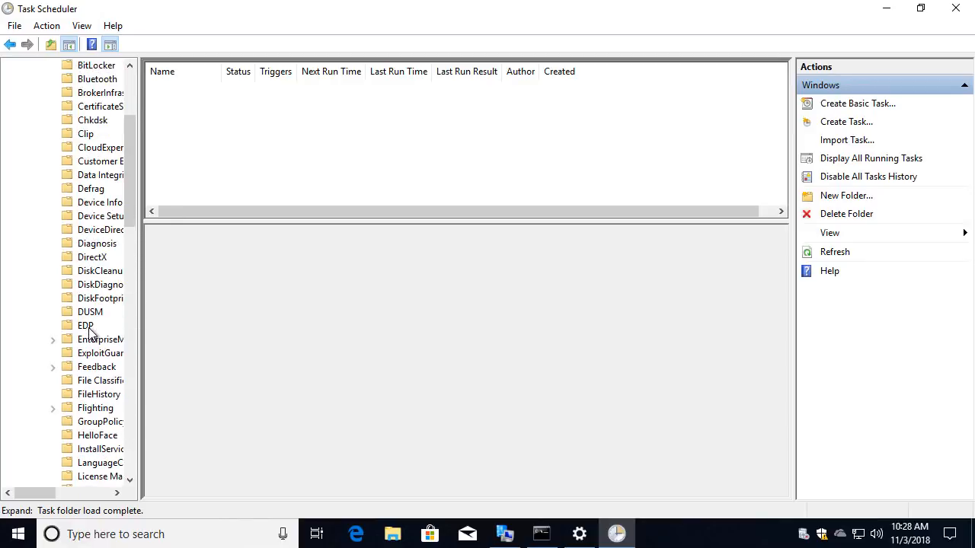
click(99, 340)
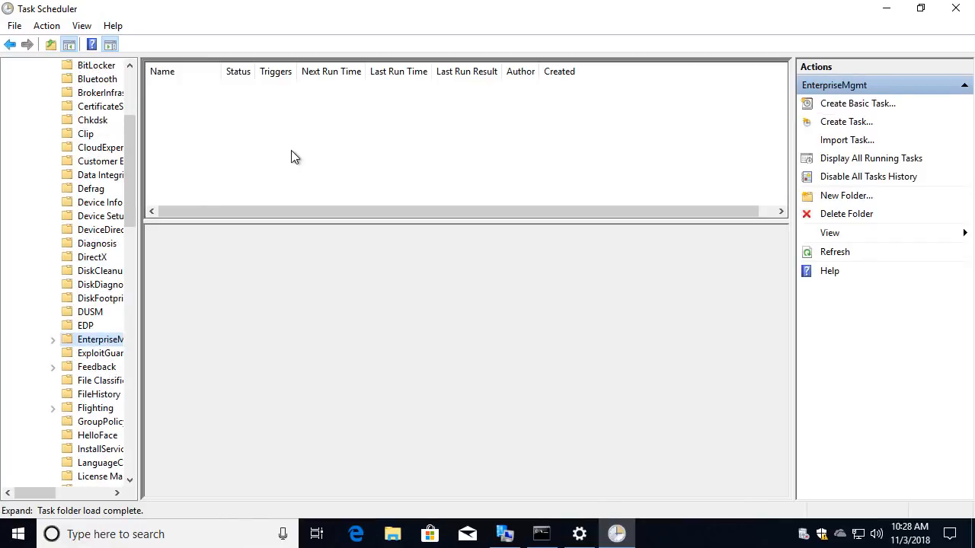
double_click(99, 340)
click(98, 355)
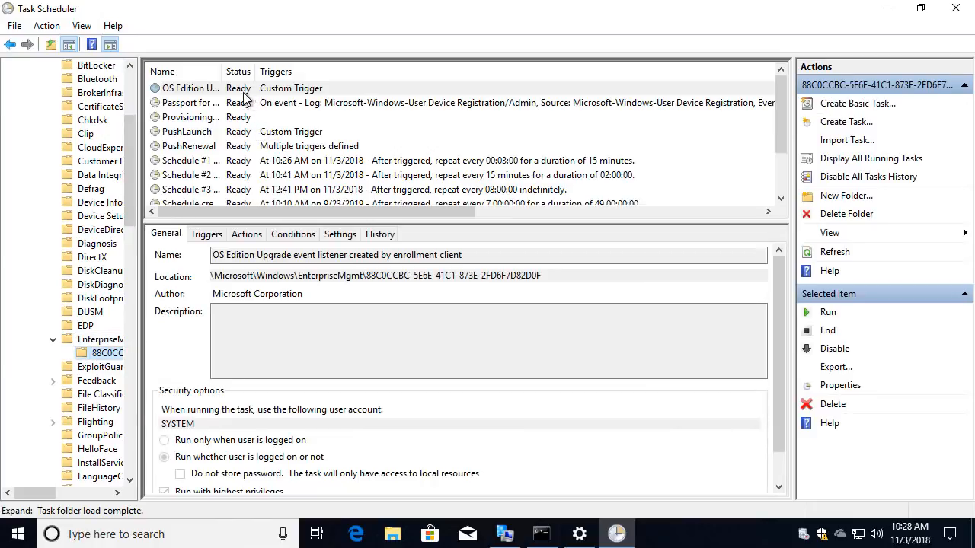
scroll(267, 137, down, 2)
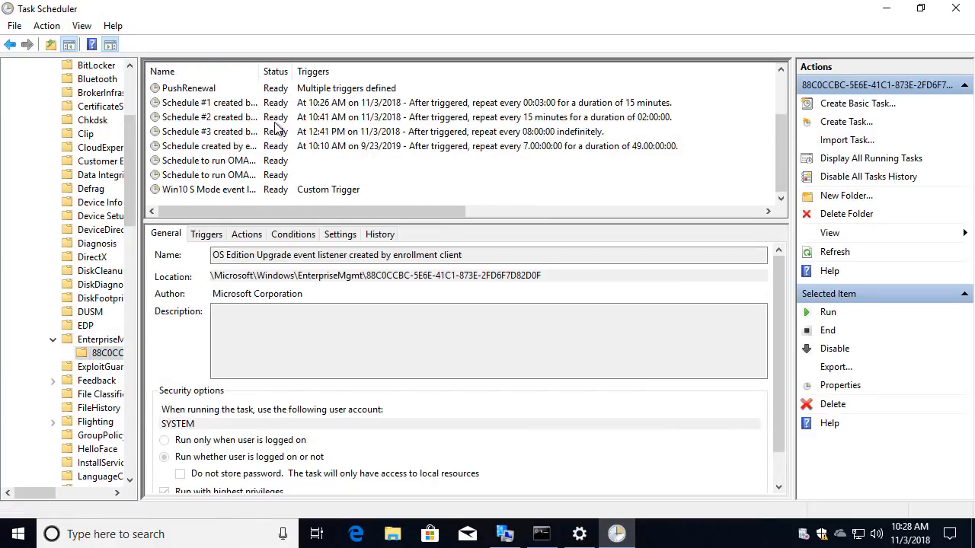
click(954, 16)
- Close Settings and inspect the client's co-management capabilities entry in Configuration Manager Properties
click(659, 15)
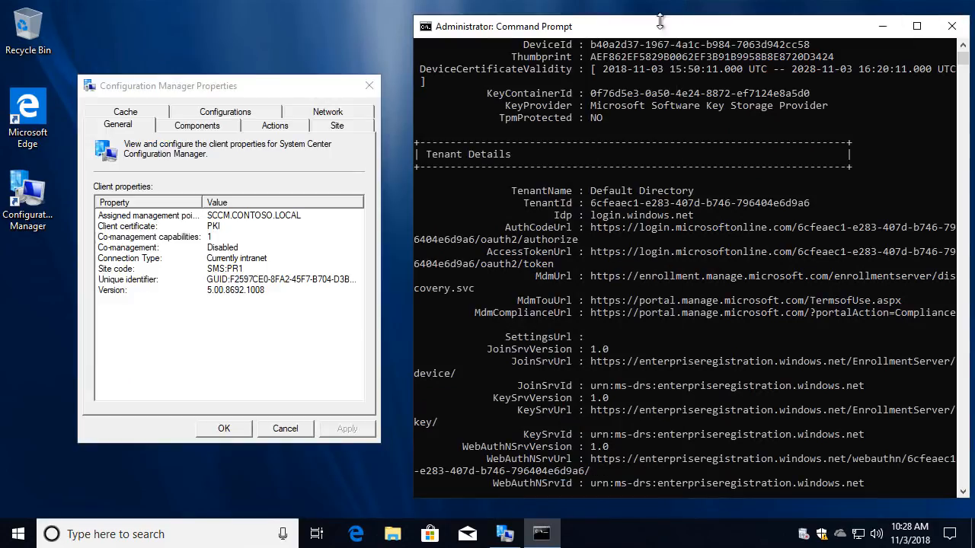
click(204, 240)
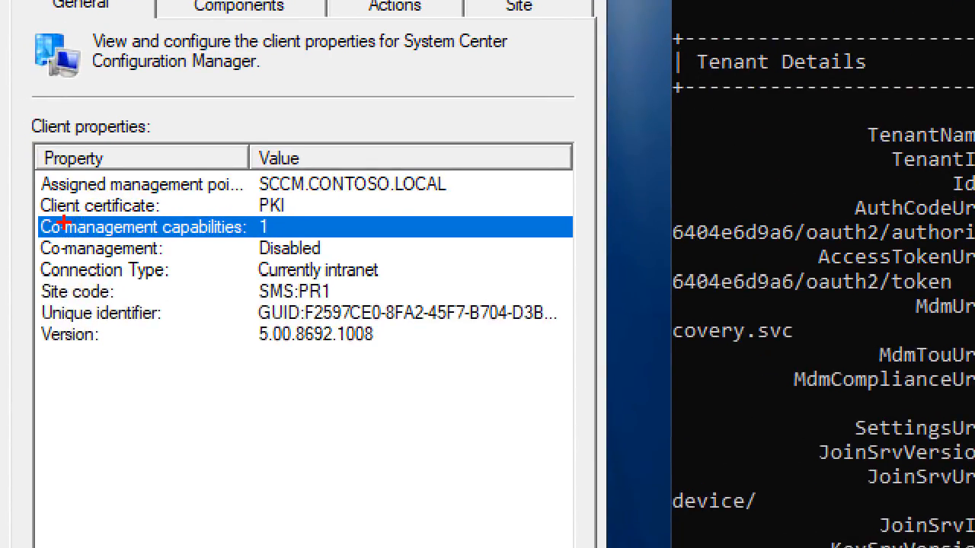
mouse_move(30, 212)
mouse_down()
mouse_move(174, 212)
mouse_move(322, 227)
mouse_move(324, 239)
mouse_up()
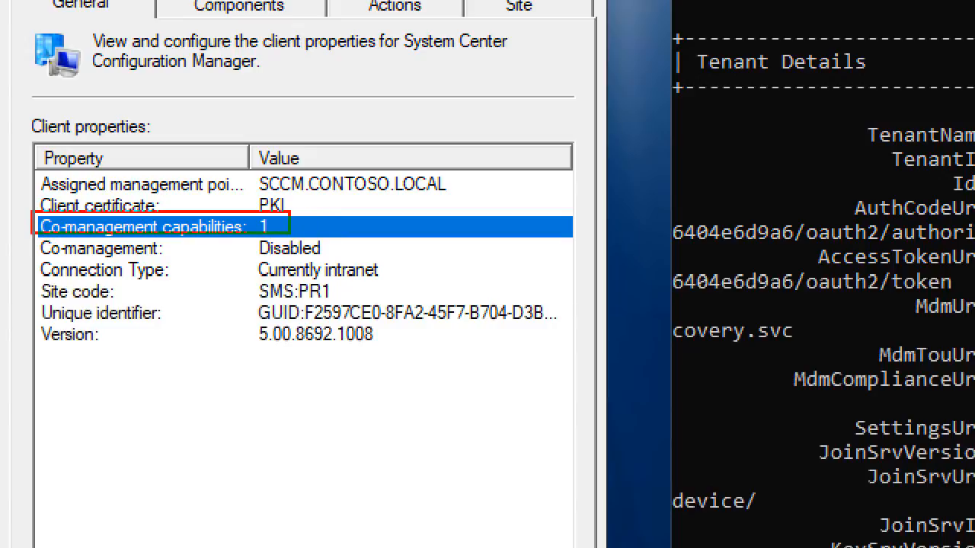
mouse_move(29, 242)
mouse_down()
mouse_move(294, 267)
mouse_move(379, 263)
mouse_up()
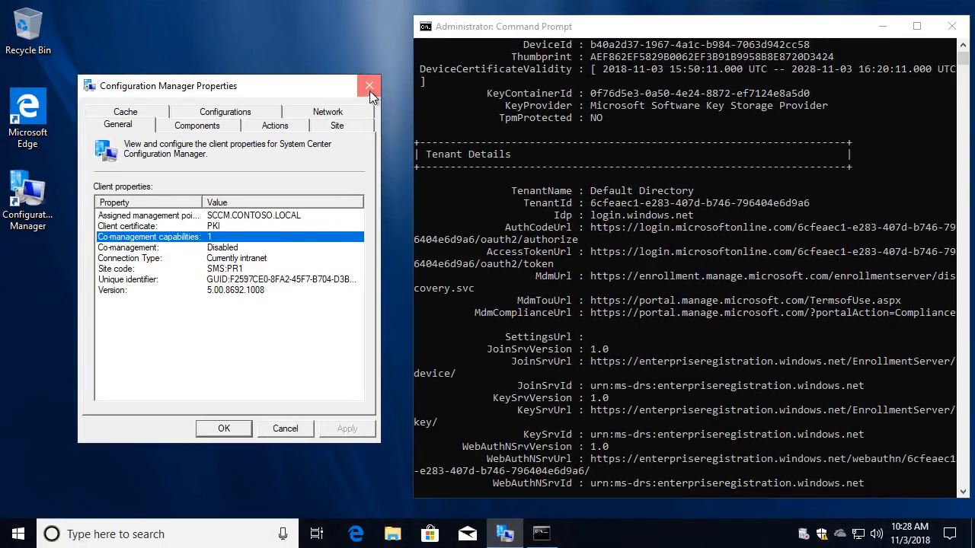
- Reopen Configuration Manager Properties to confirm Co-management Enabled with capabilities 3
click(370, 91)
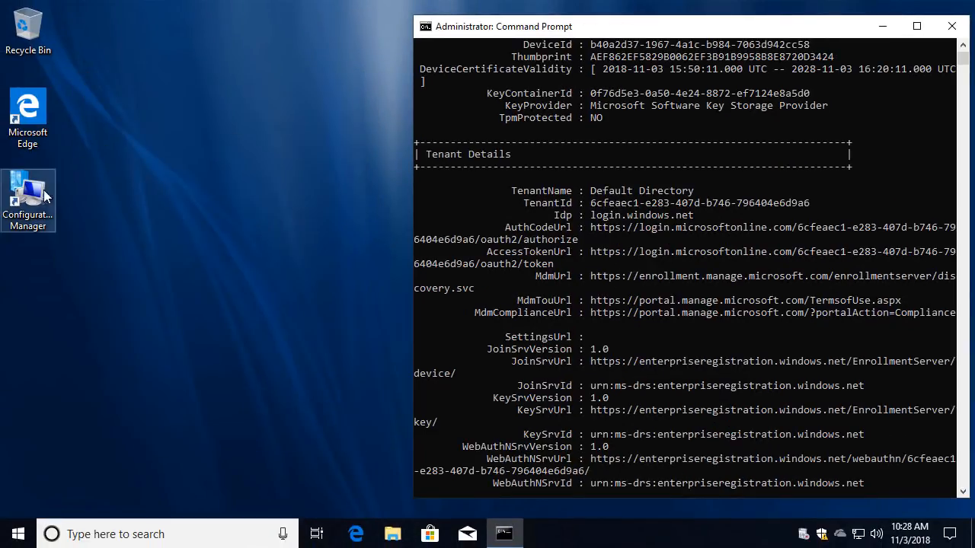
double_click(27, 200)
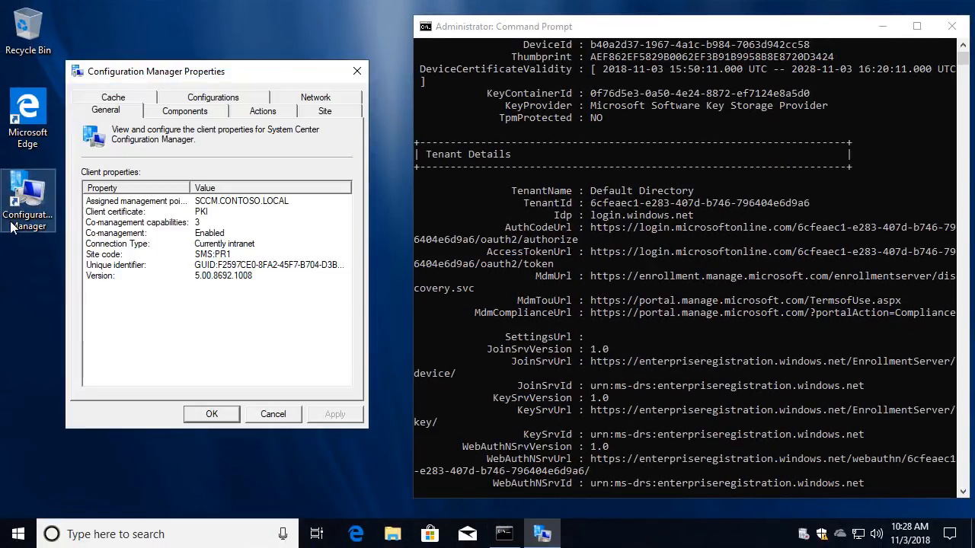
click(131, 234)
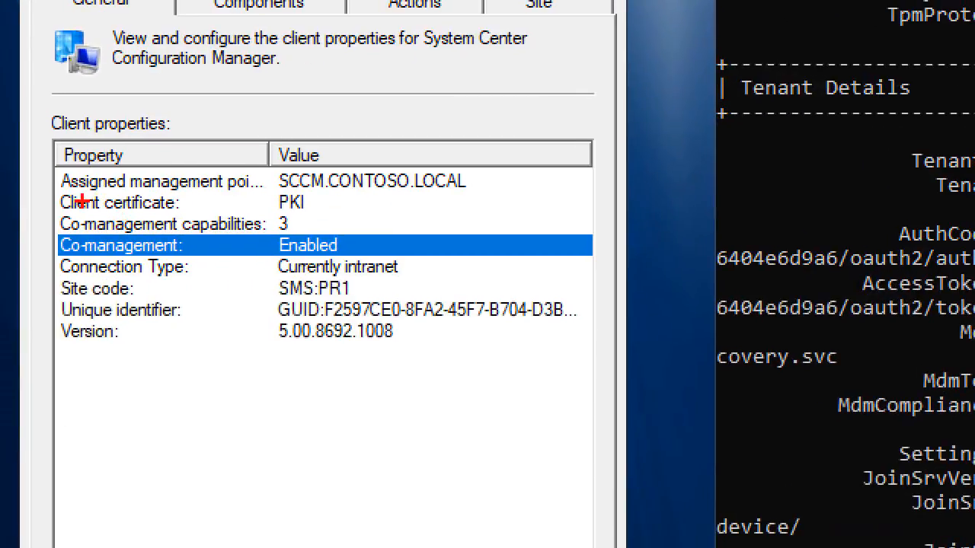
mouse_move(50, 212)
mouse_down()
mouse_move(353, 280)
mouse_move(466, 259)
mouse_move(457, 261)
mouse_up()
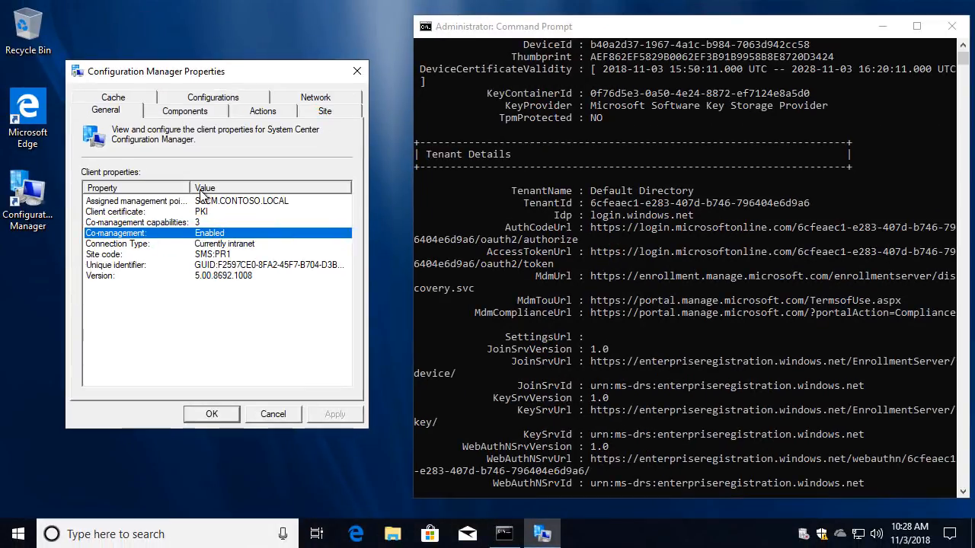
- Run the Discovery Data Collection Cycle from the Actions tab
click(261, 112)
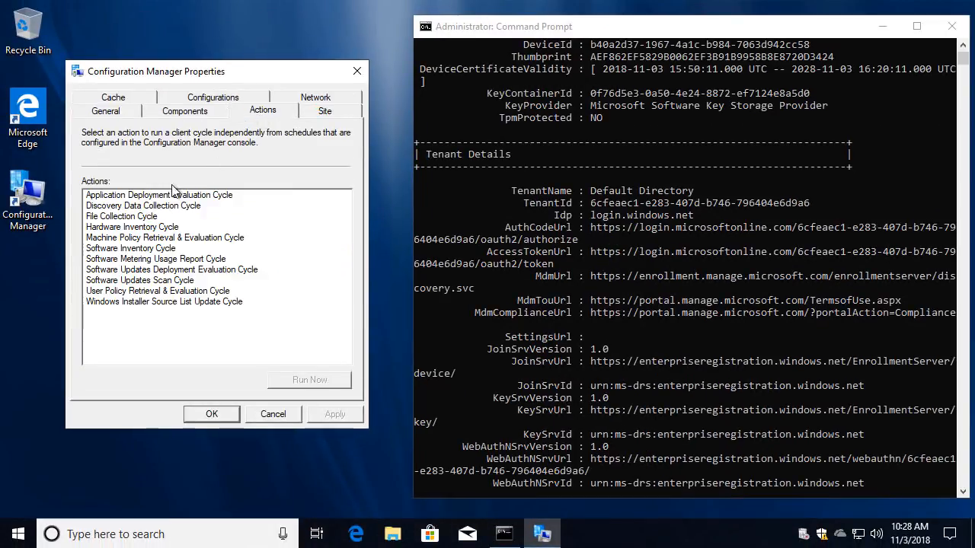
click(130, 207)
click(326, 381)
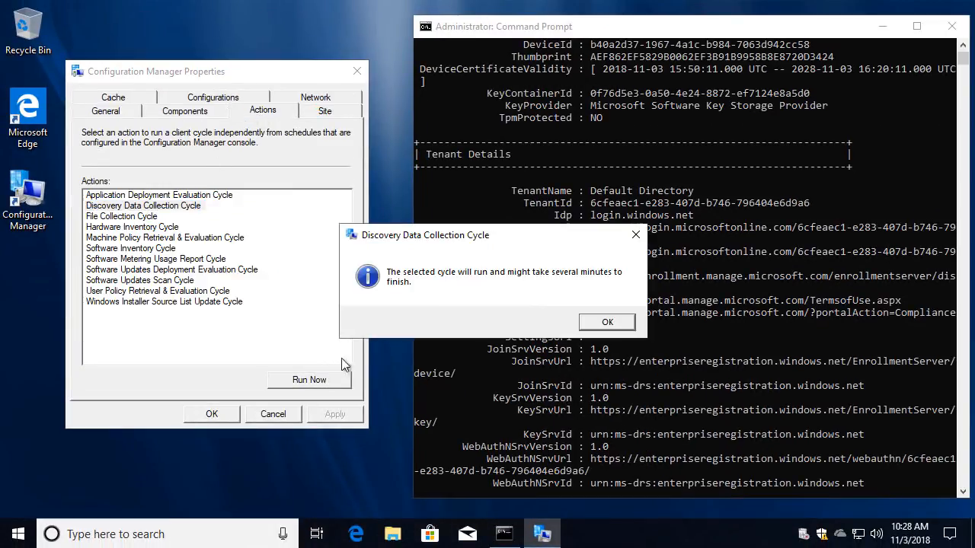
key(Return)
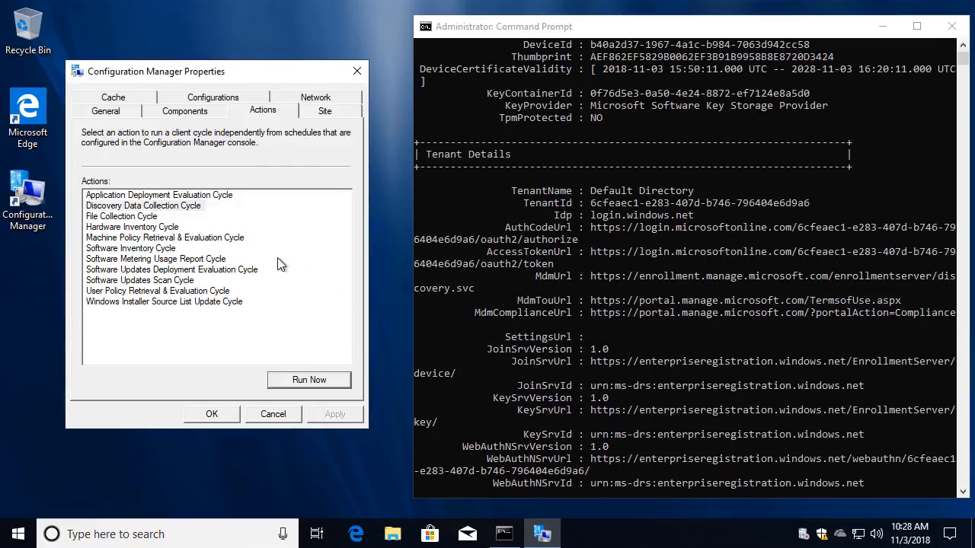
- Run the Hardware Inventory Cycle, then return to the Azure portal in the browser
click(157, 239)
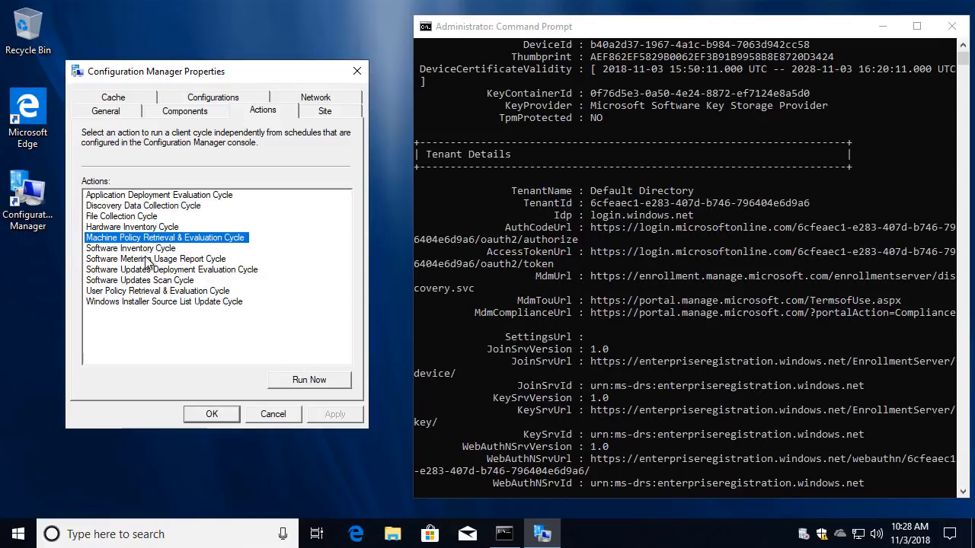
click(141, 227)
click(318, 381)
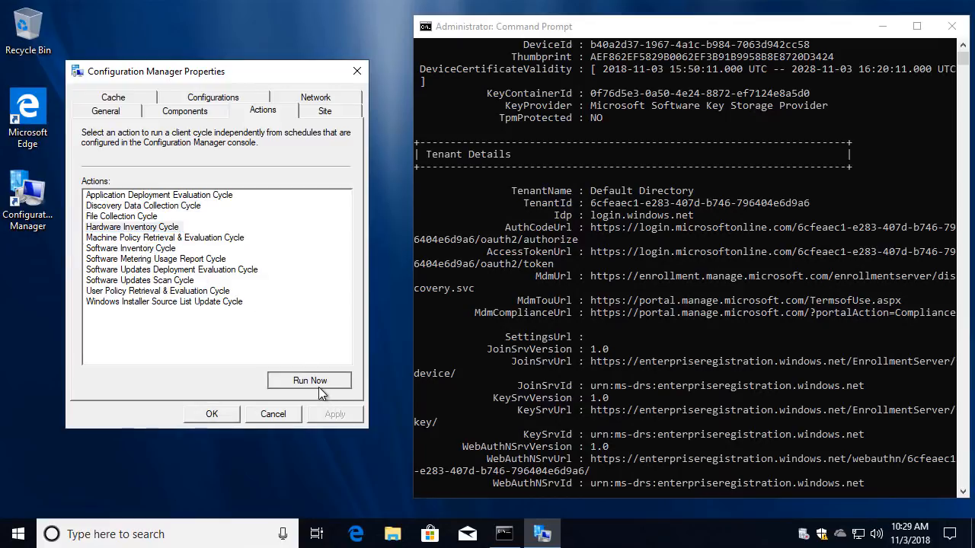
key(Return)
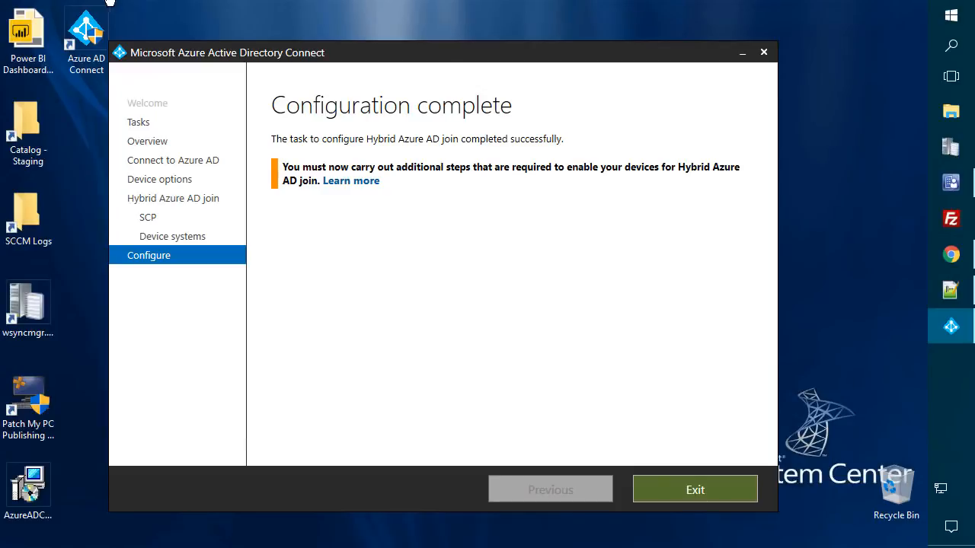
click(951, 254)
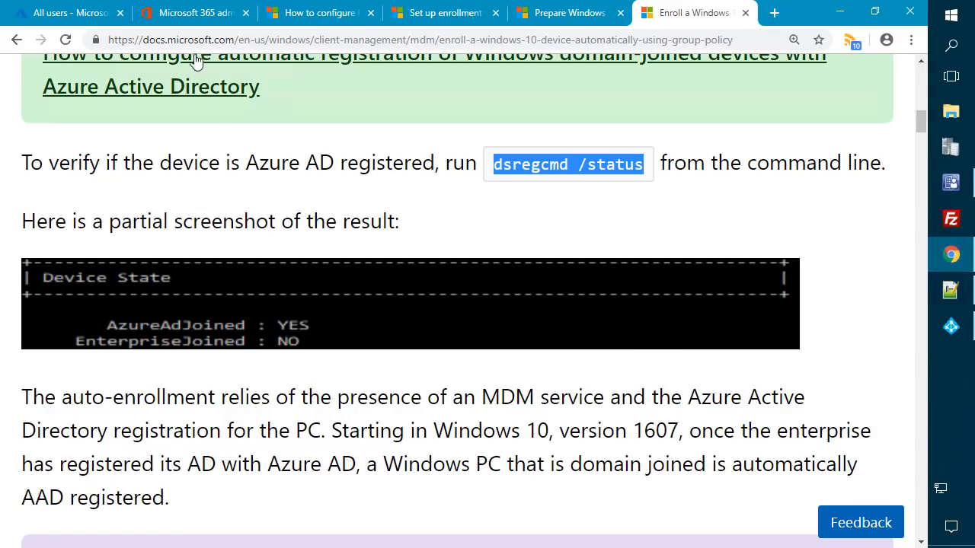
click(70, 14)
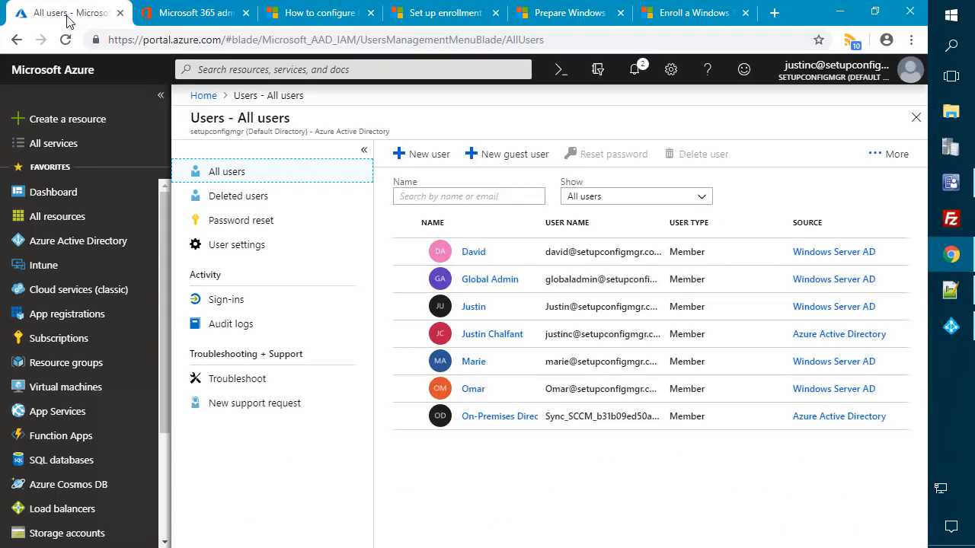
- Open Intune's Devices > All devices list in the Azure portal
click(43, 265)
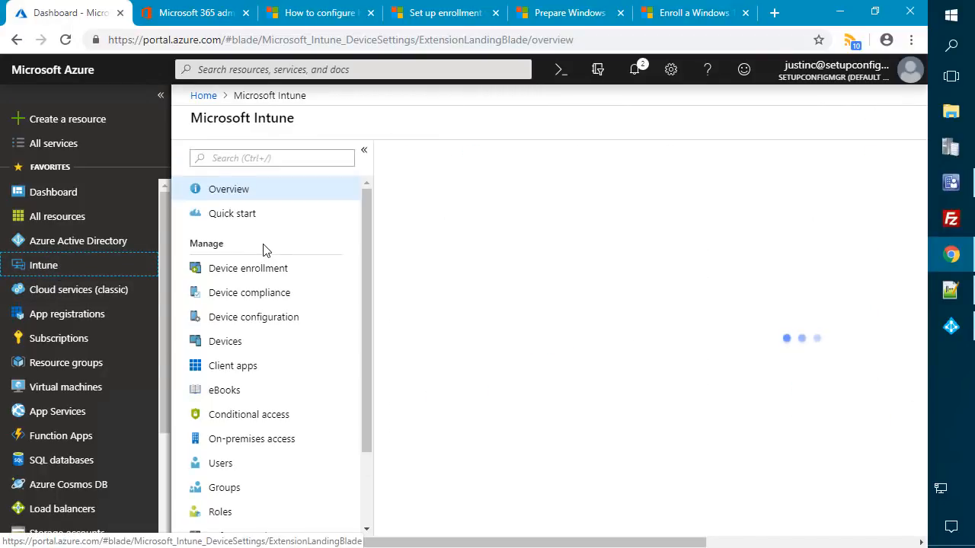
click(233, 341)
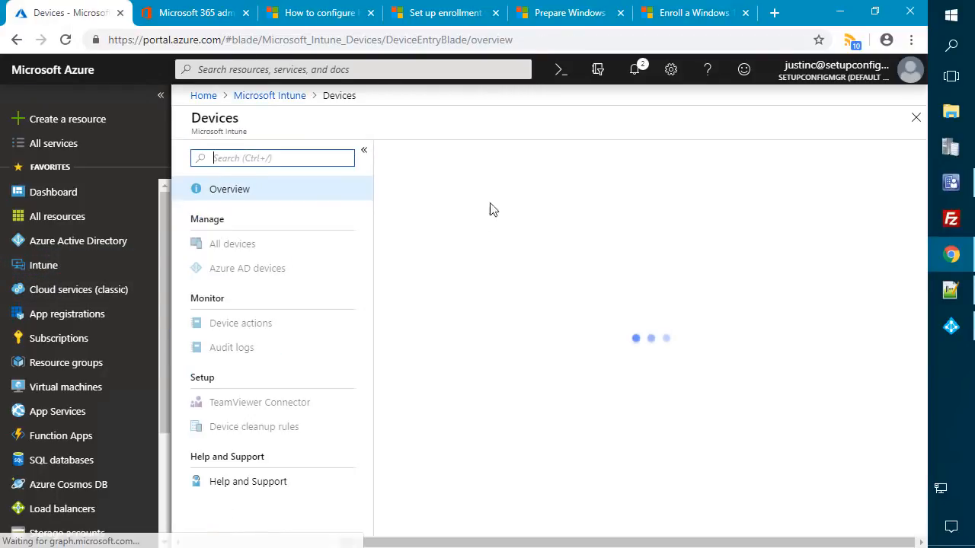
click(227, 244)
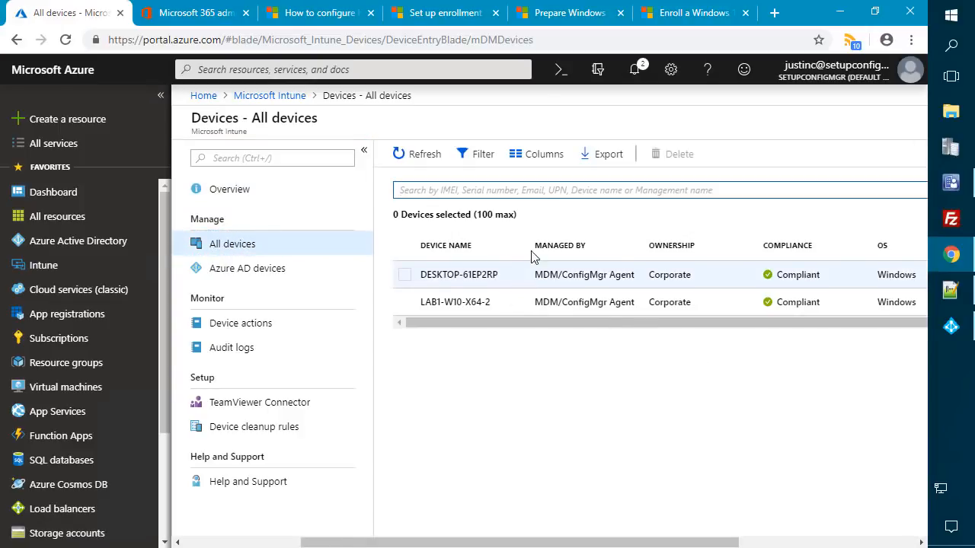
scroll(564, 245, right, 3)
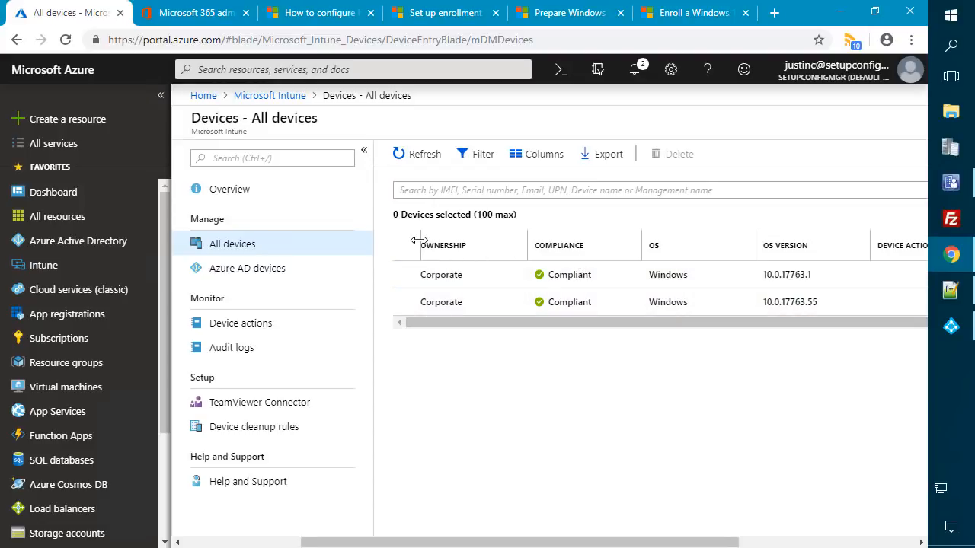
scroll(449, 246, right, 1)
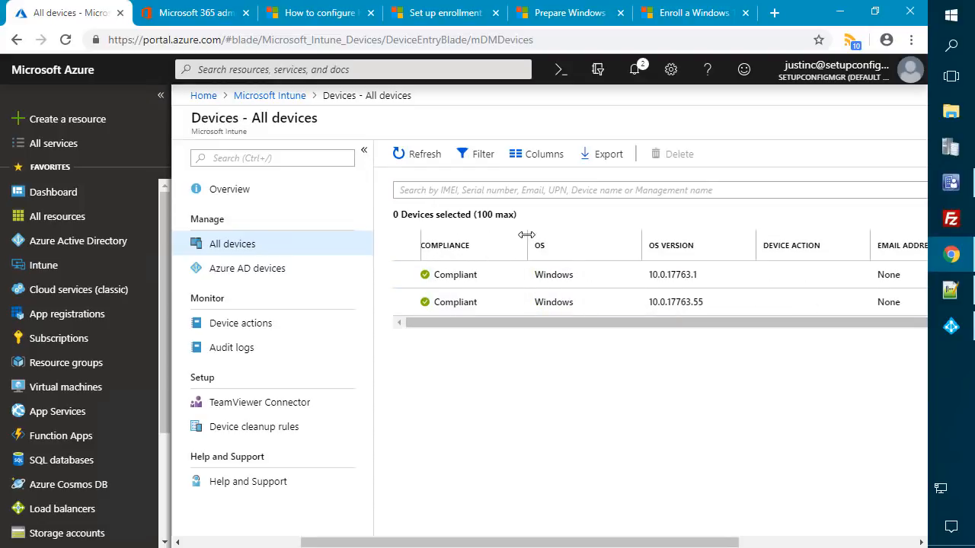
drag(497, 246, 499, 246)
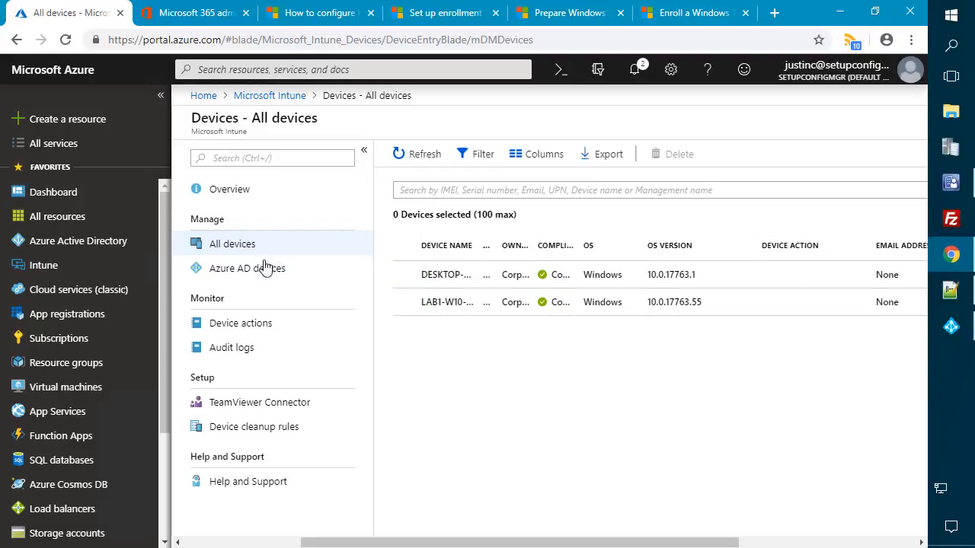
- Refresh the list to show DESKTOP-61EP2RP and LAB1-W10-X64-2 as ConfigMgr-managed and Compliant
click(66, 41)
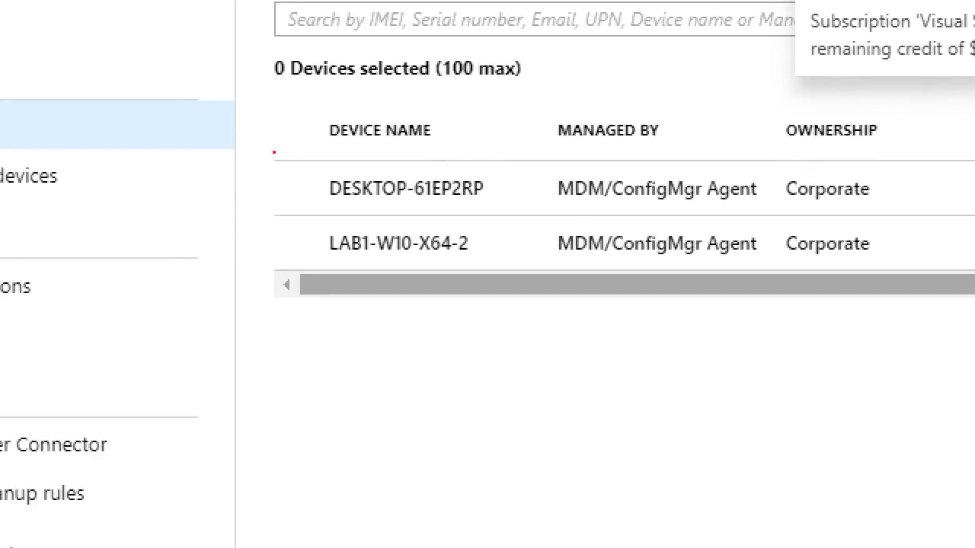
mouse_move(312, 167)
mouse_down()
mouse_move(483, 171)
mouse_move(518, 204)
mouse_move(494, 206)
mouse_up()
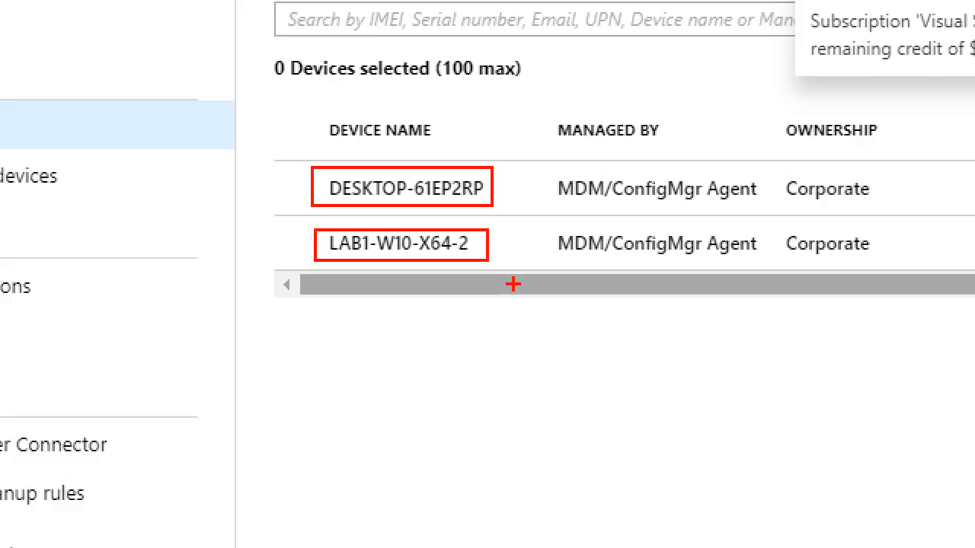
mouse_move(539, 169)
mouse_down()
mouse_move(728, 254)
mouse_move(779, 264)
mouse_move(764, 267)
mouse_up()
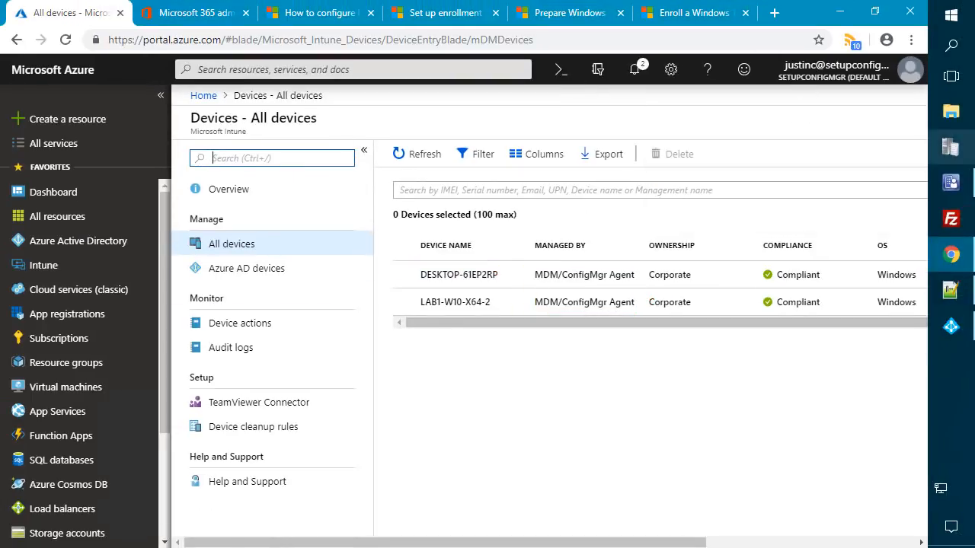
click(950, 182)
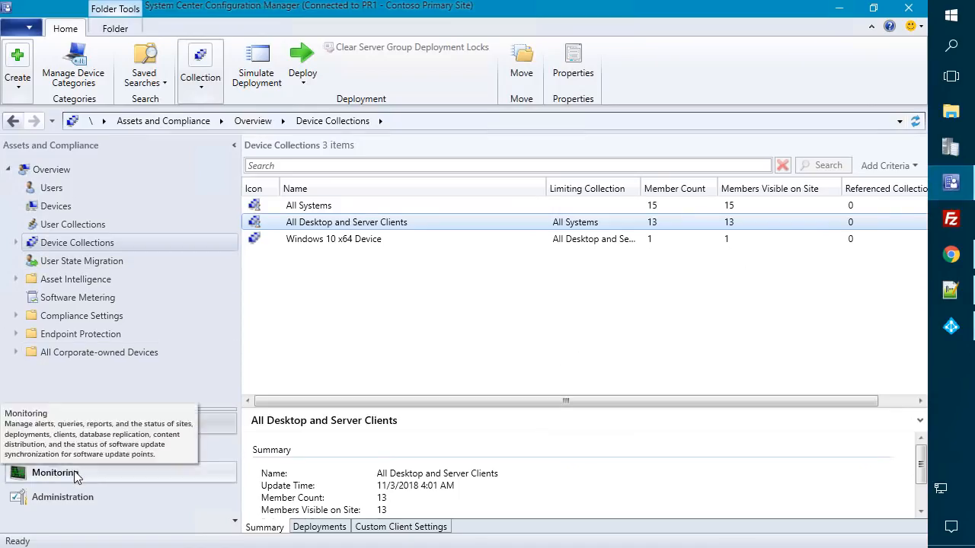
- Review the Monitoring Co-management Status and Intune workload charts showing 28.6% co-managed
click(74, 472)
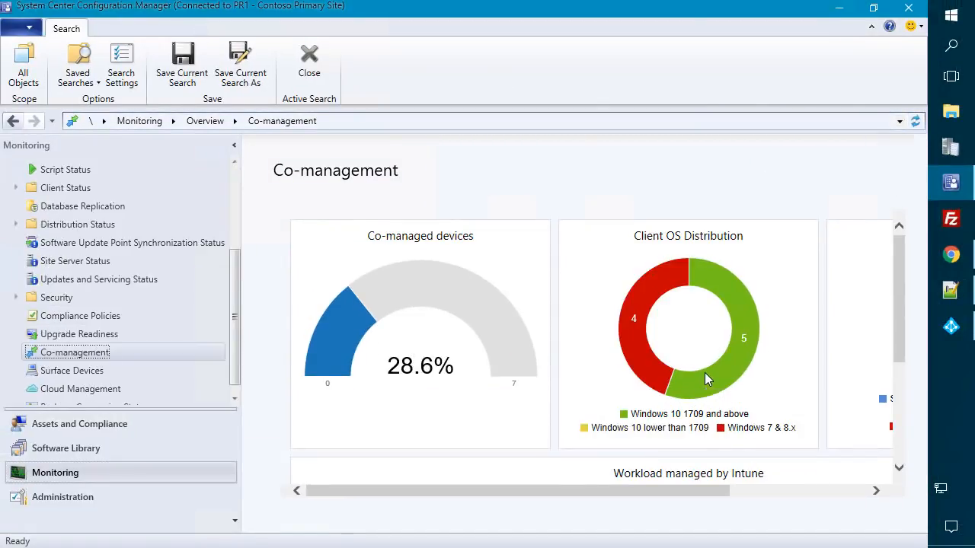
scroll(704, 379, down, 2)
drag(616, 489, 763, 480)
scroll(870, 404, up, 2)
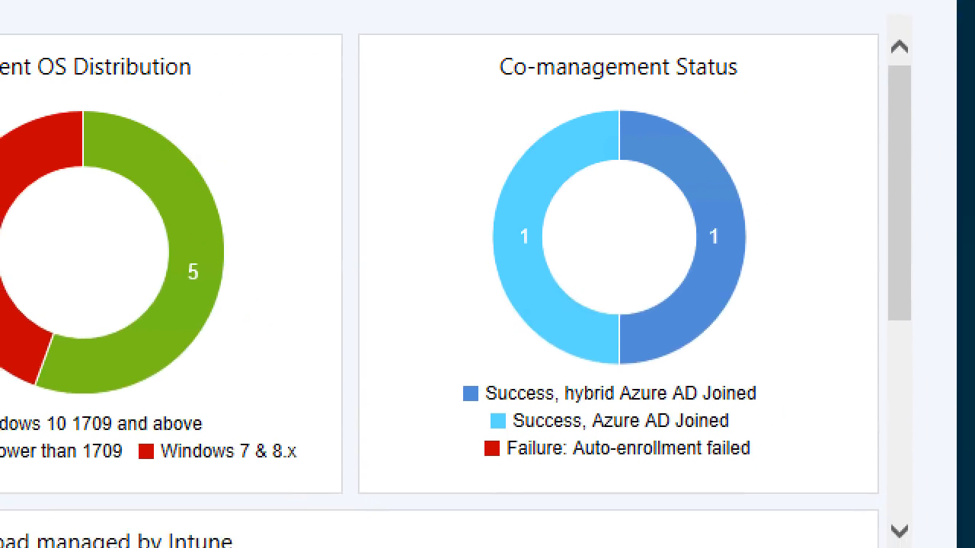
mouse_move(384, 42)
mouse_down()
mouse_move(924, 398)
mouse_move(819, 539)
mouse_move(818, 479)
mouse_up()
drag(454, 381, 775, 402)
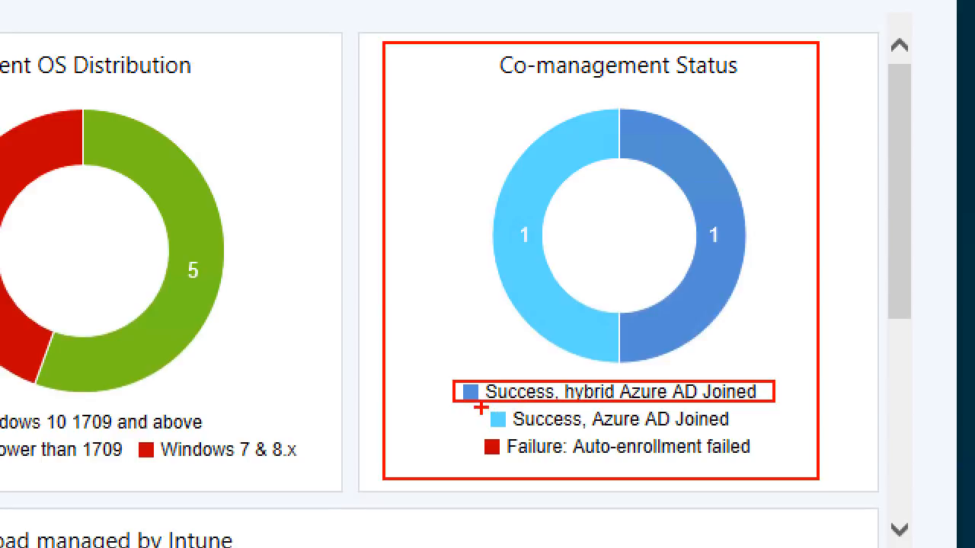
mouse_move(497, 413)
mouse_down()
mouse_move(657, 440)
mouse_move(733, 418)
mouse_move(736, 432)
mouse_up()
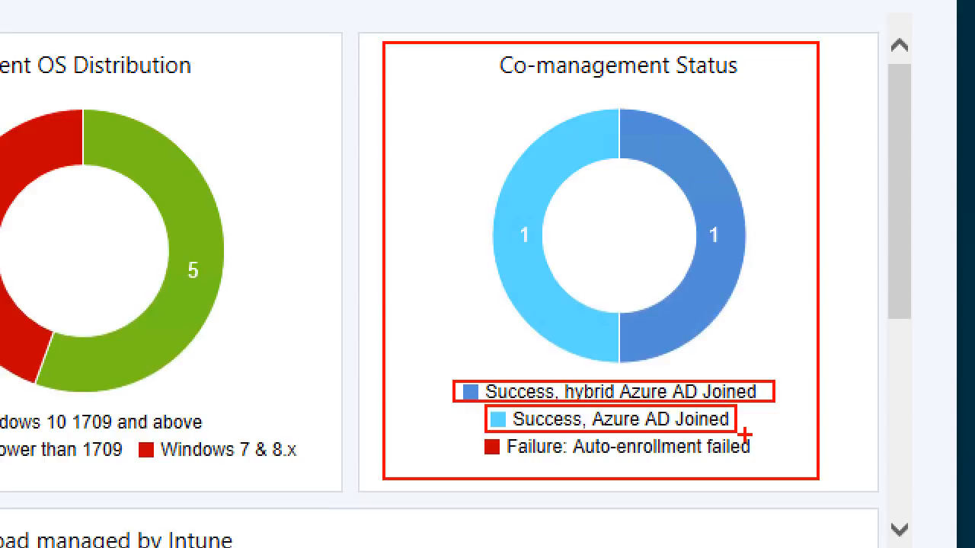
mouse_move(451, 91)
mouse_down()
mouse_move(792, 263)
mouse_move(775, 367)
mouse_up()
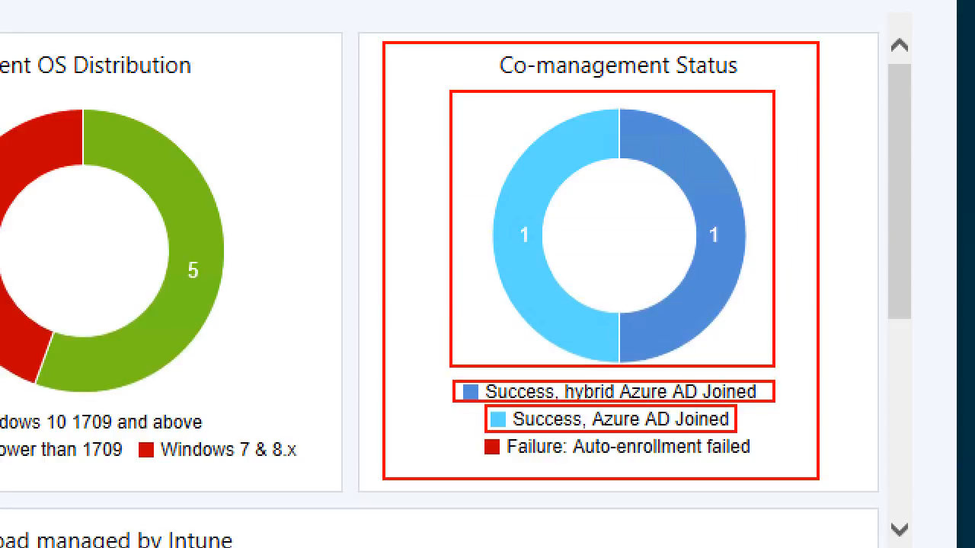
key(Escape)
scroll(521, 403, down, 3)
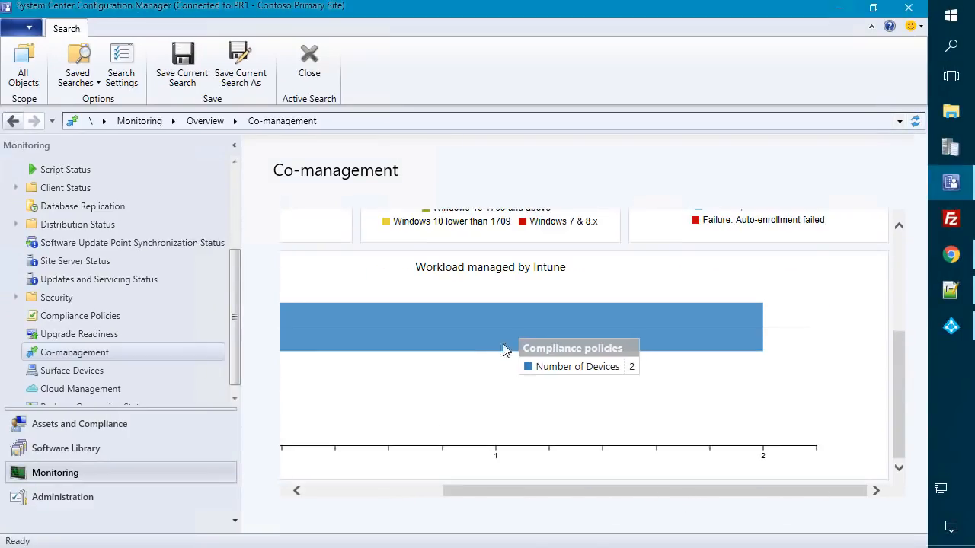
drag(495, 490, 300, 498)
mouse_move(470, 320)
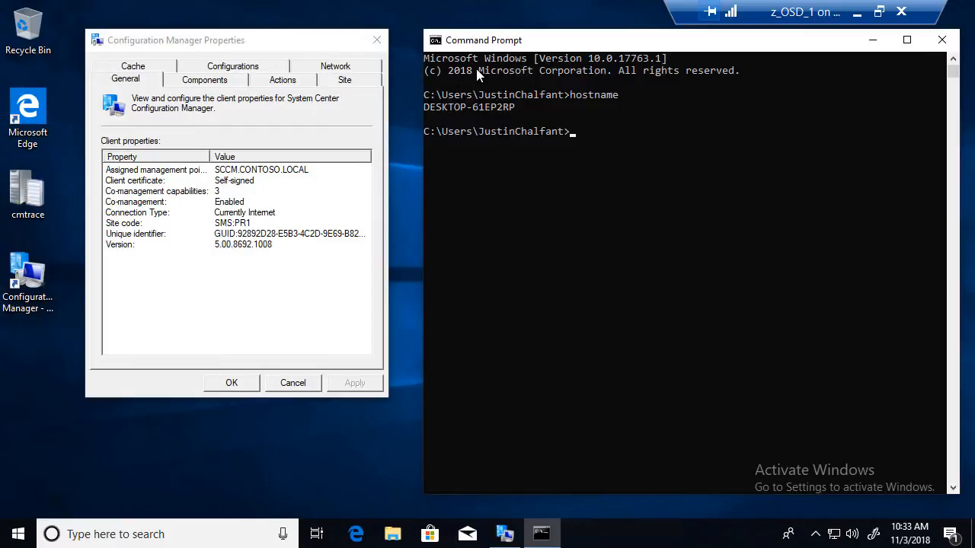
click(817, 538)
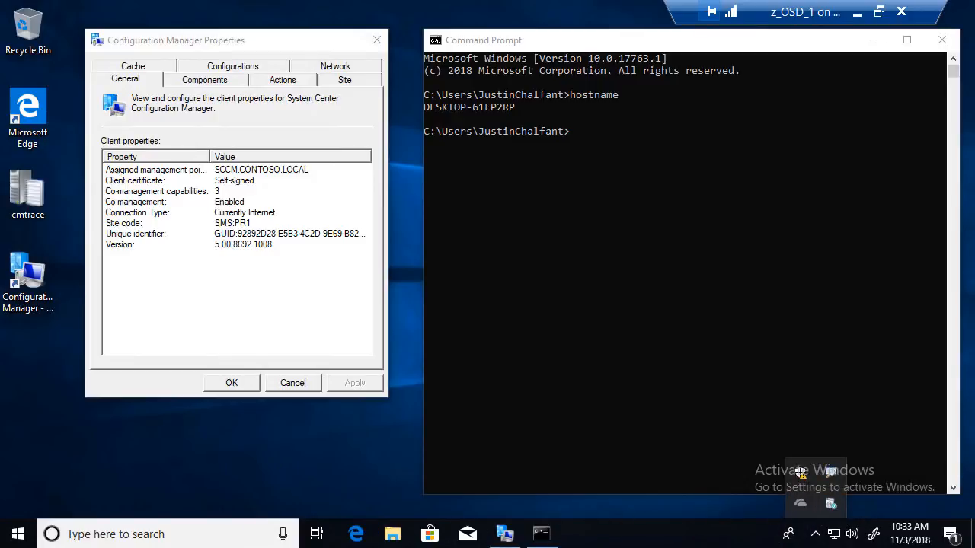
click(10, 539)
text(soft)
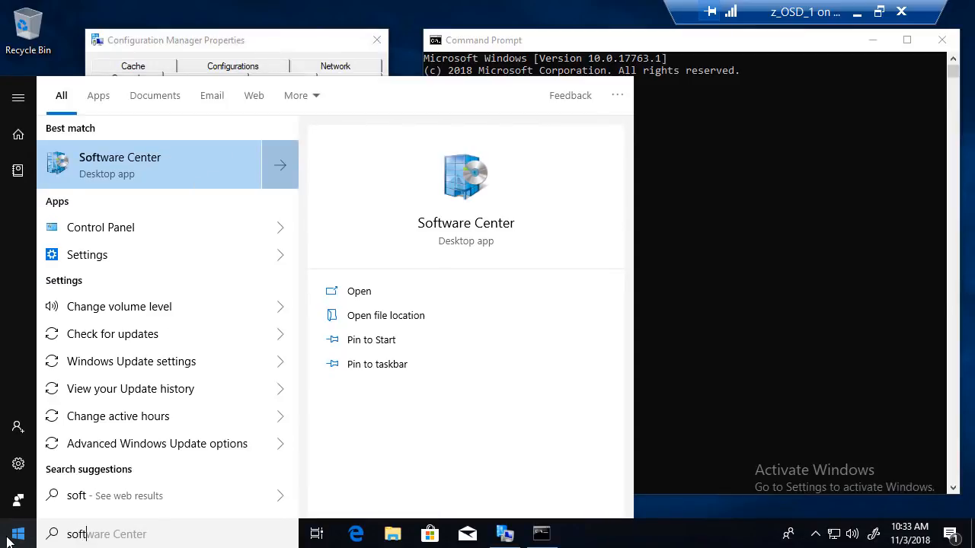
key(Return)
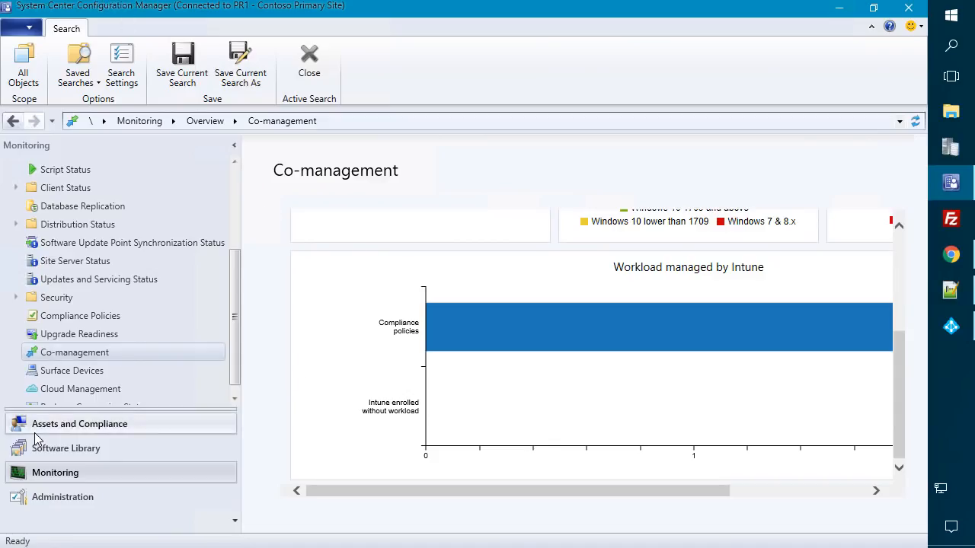
- In Assets and Compliance devices, open Resource Explorer for DESKTOP-61EP2RP
click(52, 426)
click(297, 205)
click(50, 206)
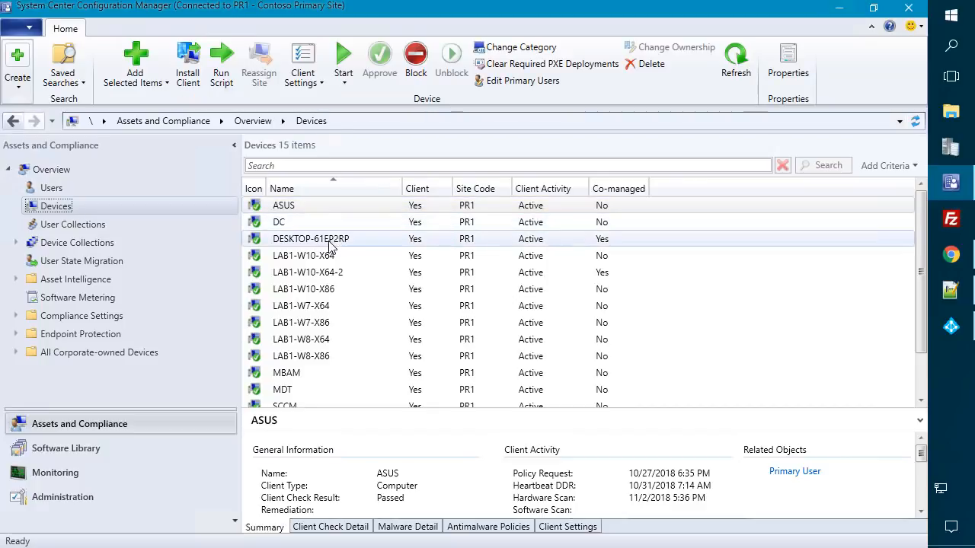
click(326, 239)
right_click(326, 242)
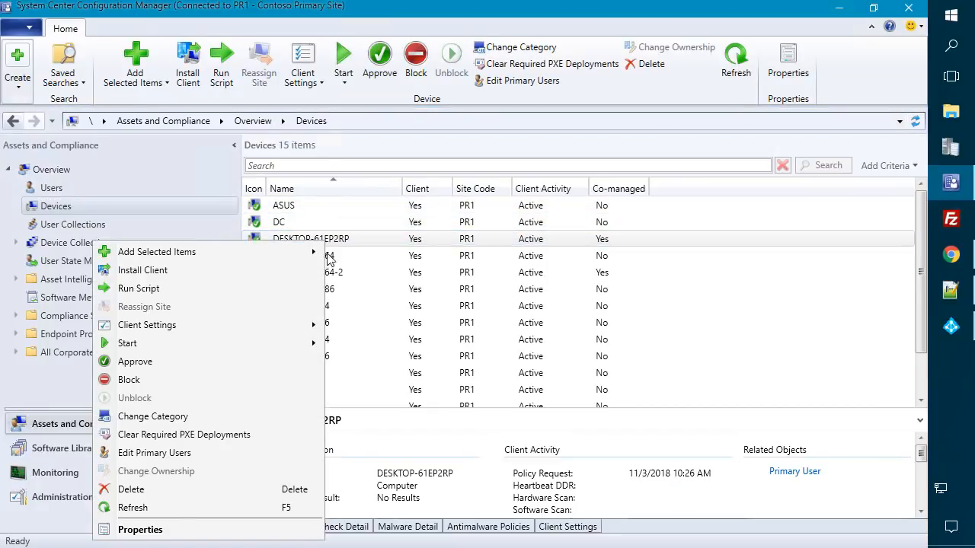
mouse_move(229, 347)
click(377, 344)
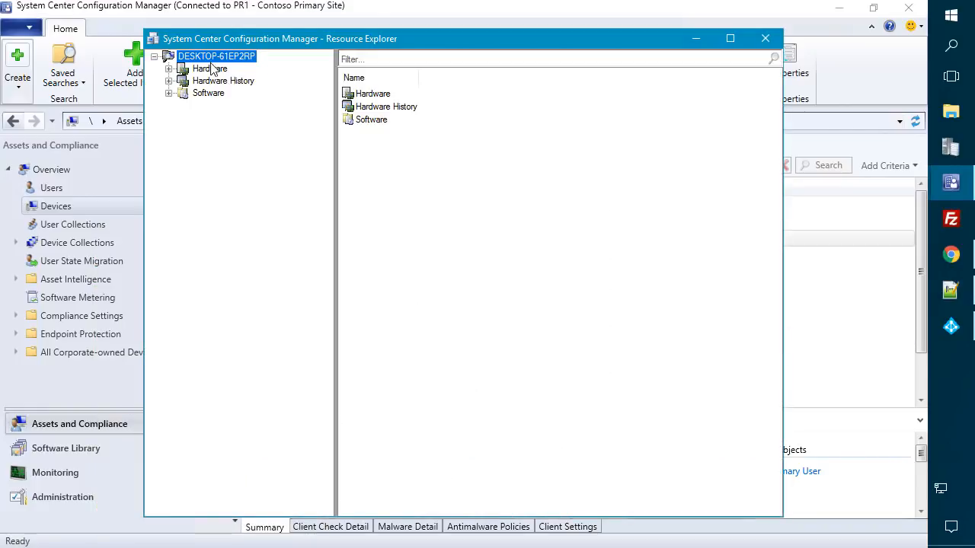
- Browse Hardware to Installed Applications, close the explorer, refresh, and select LAB1-W10-X64-2
double_click(209, 68)
click(226, 93)
click(259, 239)
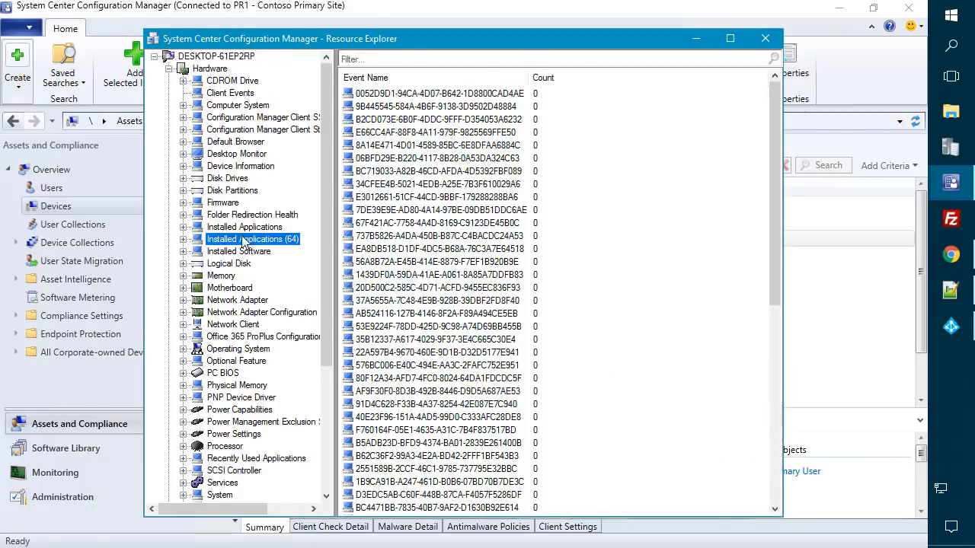
click(251, 227)
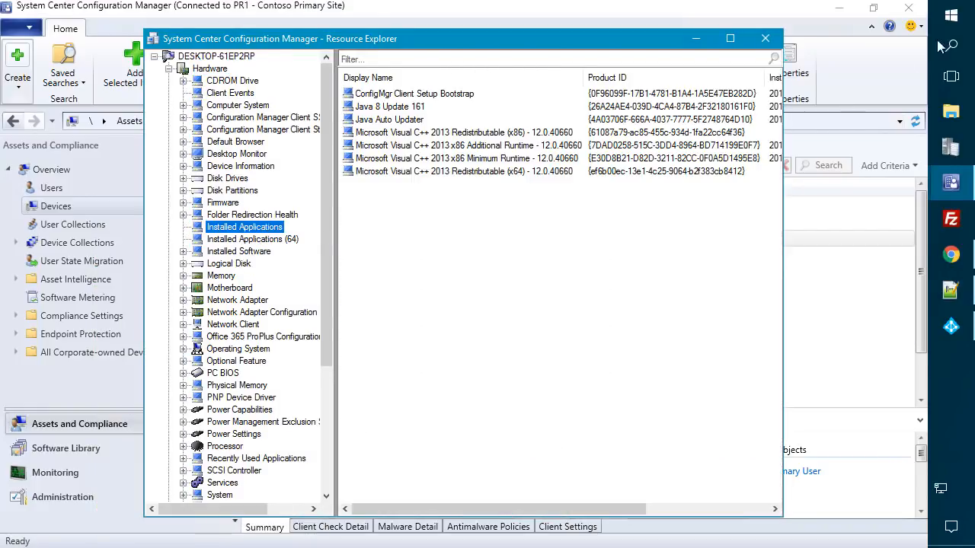
click(764, 38)
click(917, 123)
click(343, 274)
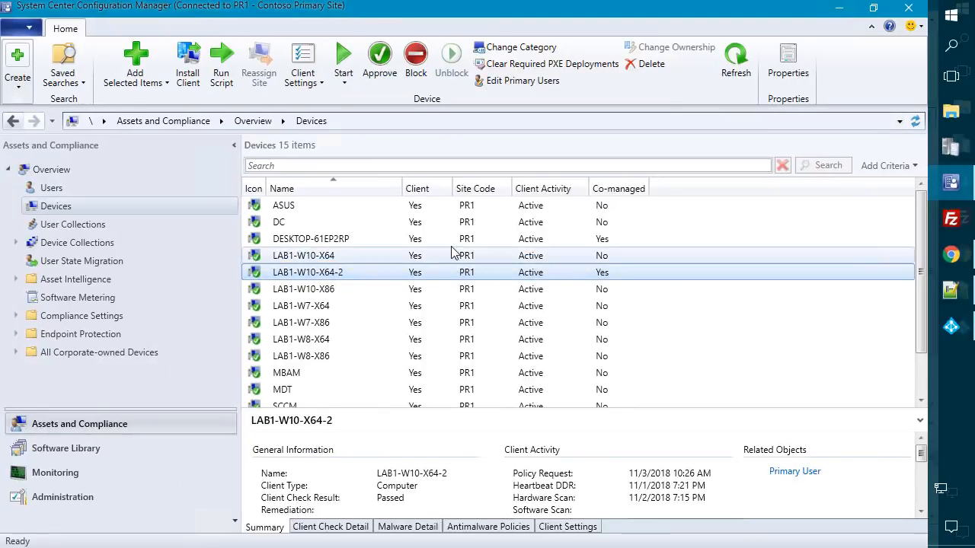
click(444, 202)
click(915, 123)
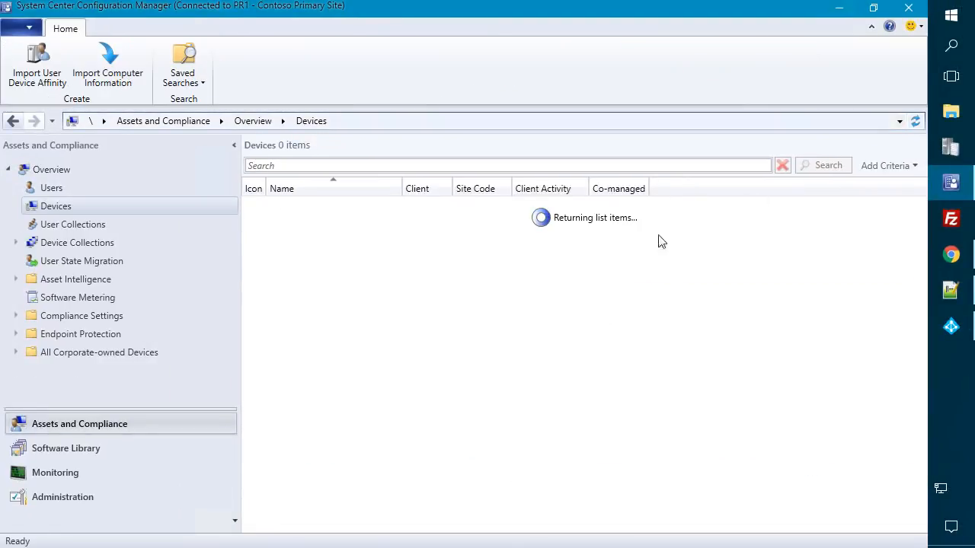
click(499, 287)
click(485, 274)
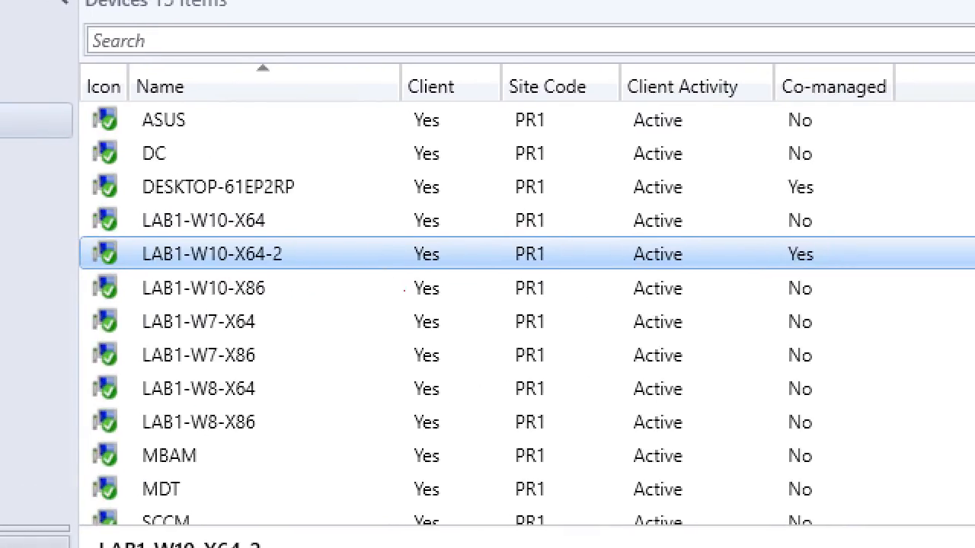
mouse_move(88, 235)
mouse_down()
mouse_move(724, 278)
mouse_move(848, 281)
mouse_move(848, 268)
mouse_up()
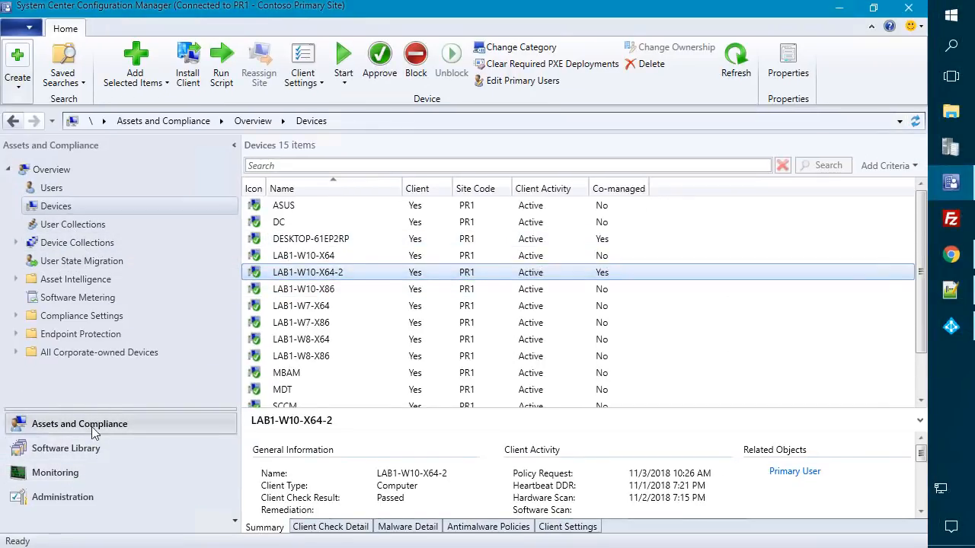
- Open CoMgmtSettingsProd properties, try the Workloads sliders, and cancel leaving assignments unchanged
click(62, 497)
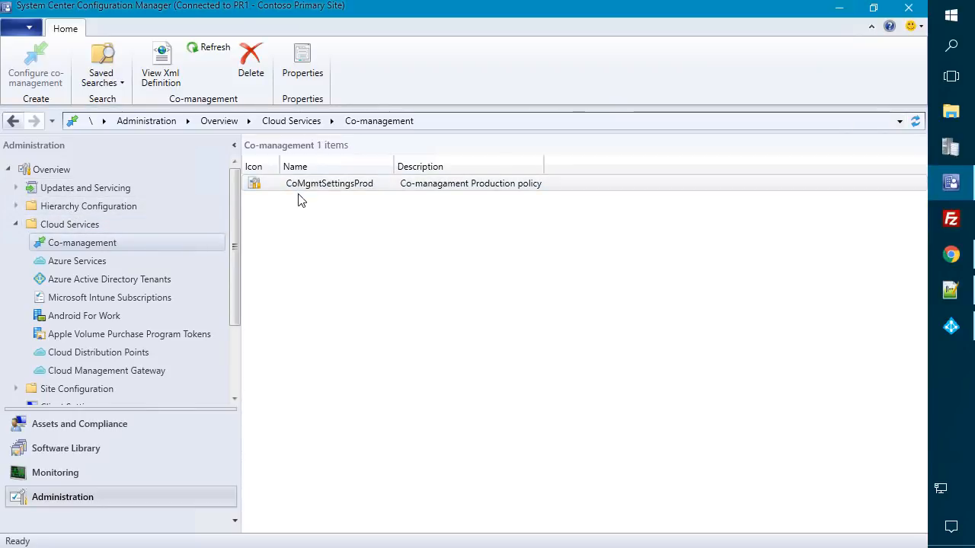
click(303, 189)
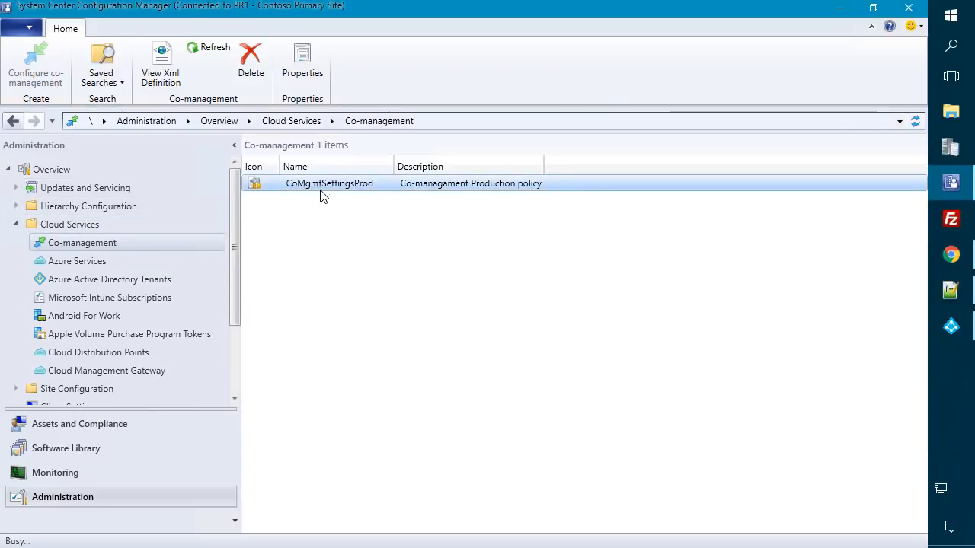
double_click(322, 191)
click(355, 104)
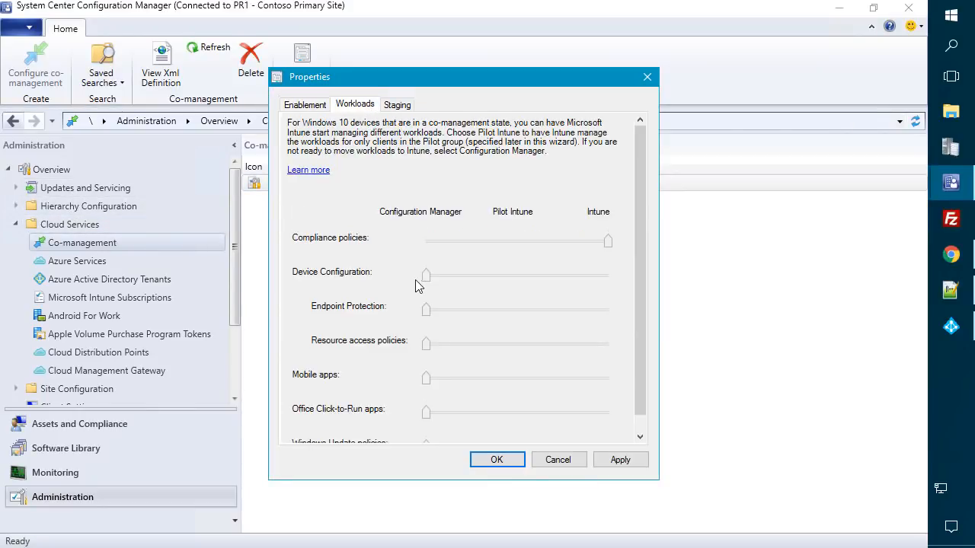
drag(426, 277, 269, 275)
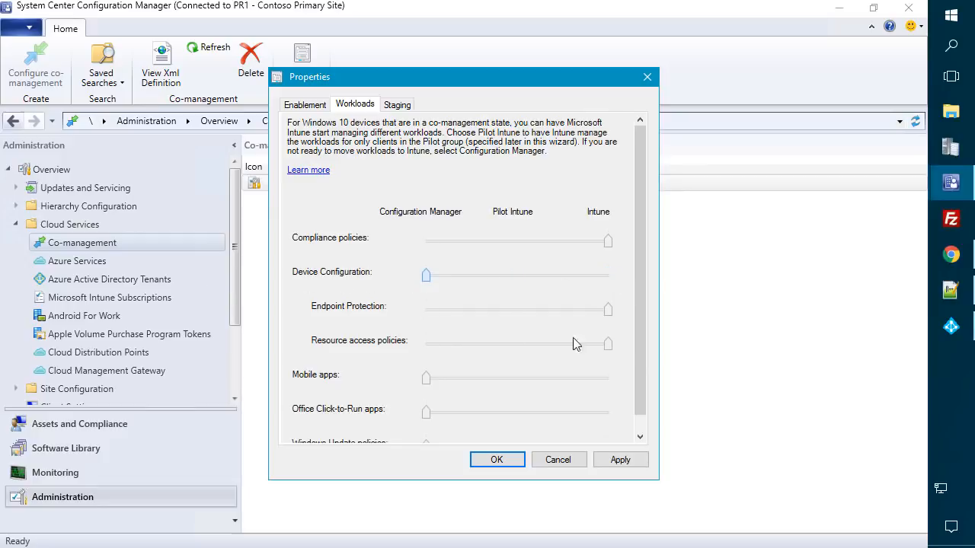
drag(608, 311, 412, 316)
drag(608, 344, 427, 347)
click(577, 459)
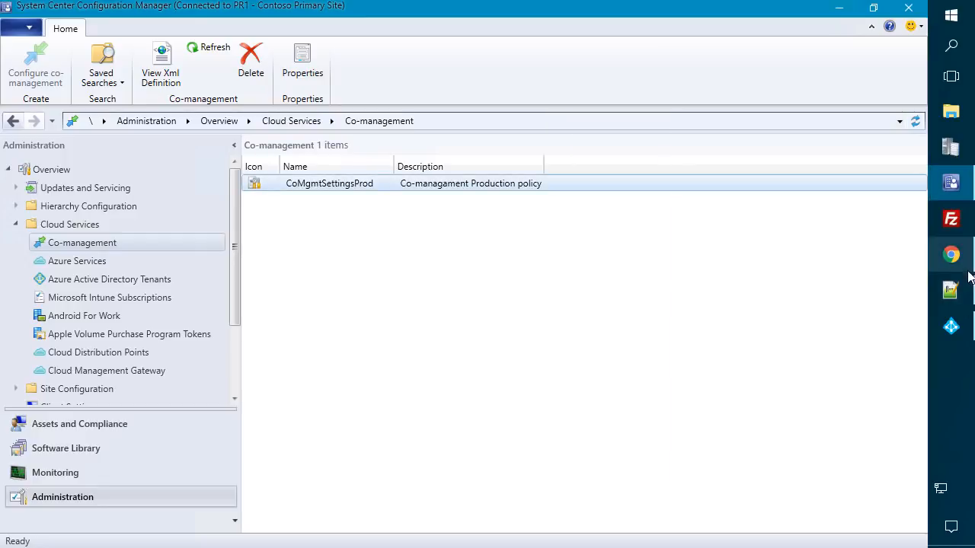
mouse_move(962, 262)
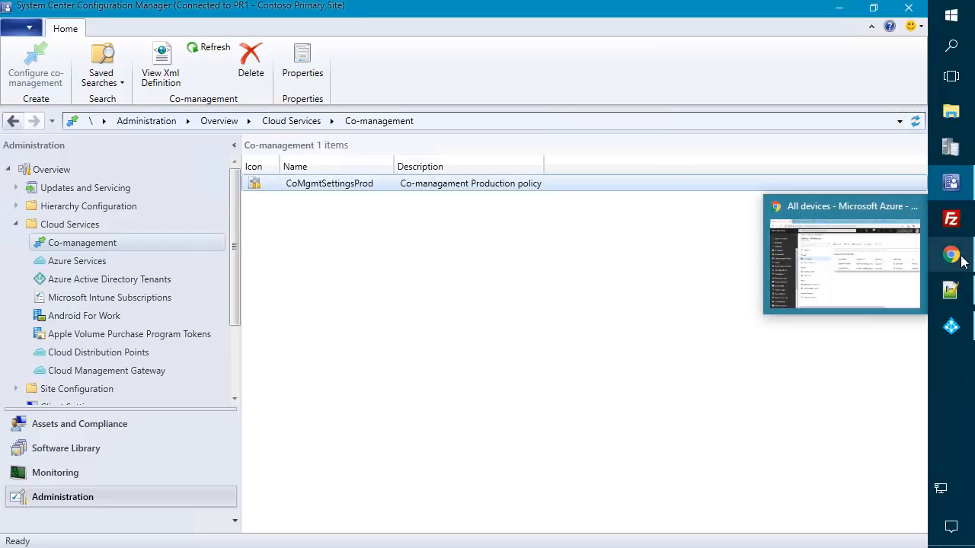
- Wipe DESKTOP-61EP2RP from Intune All devices with Retain enrollment state unchecked
click(882, 267)
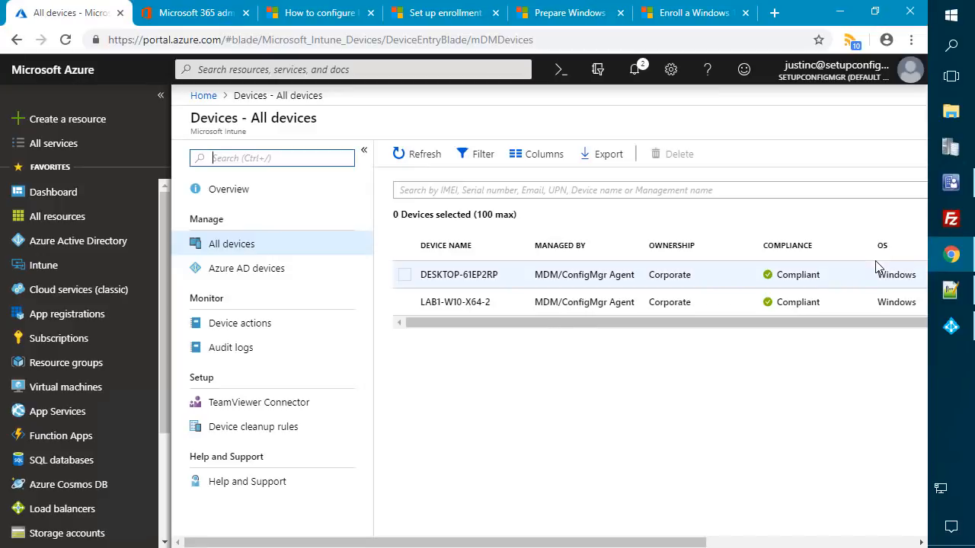
click(486, 280)
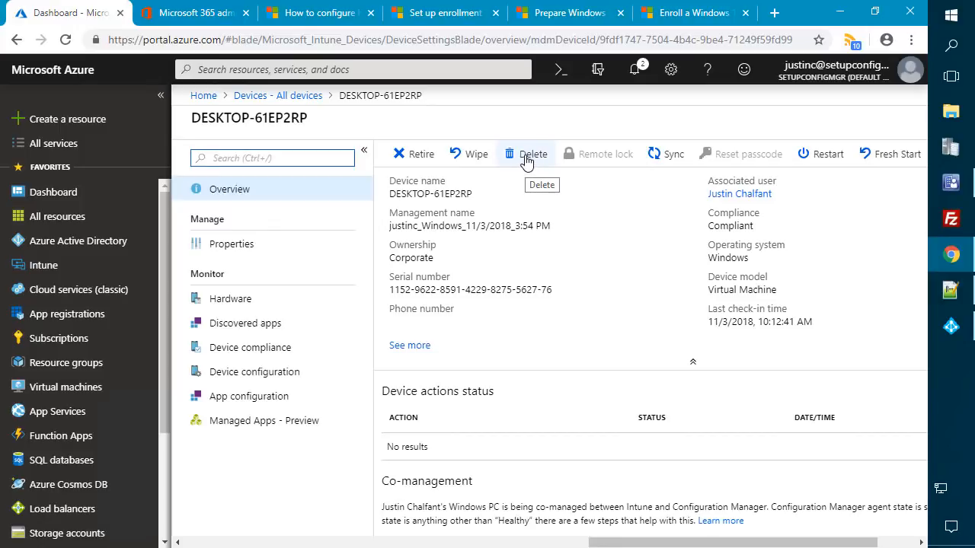
click(468, 161)
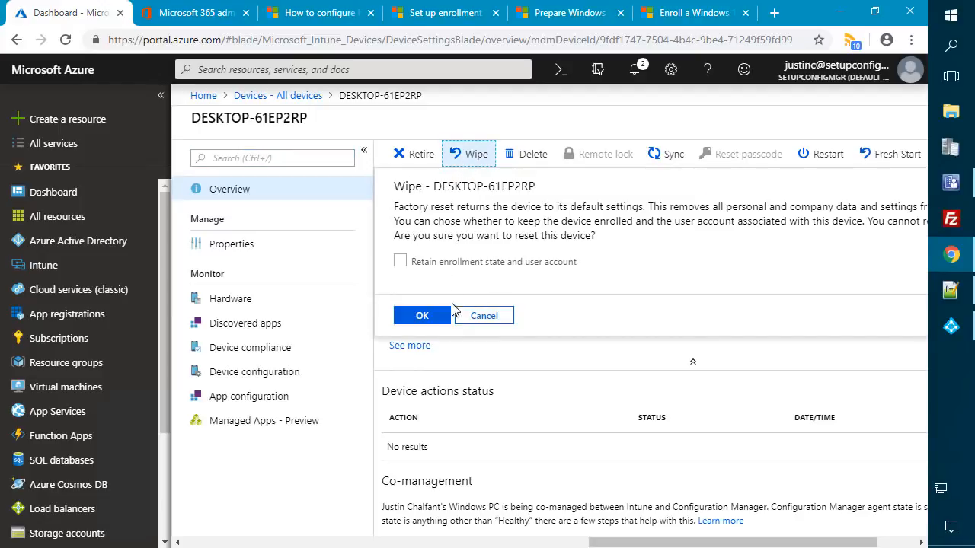
click(421, 316)
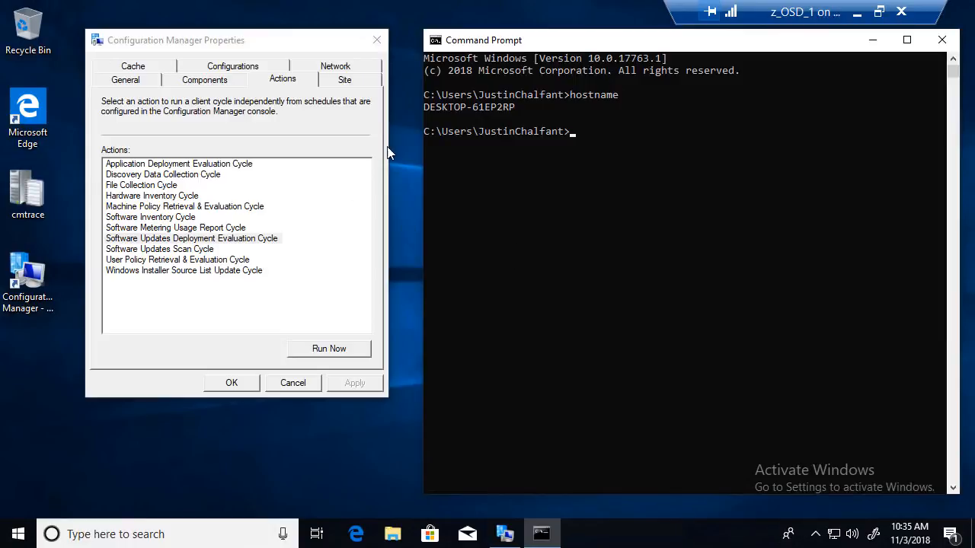
- Switch the z_OSD_1 Virtual Machine Connection to Full Screen Mode and watch the reset begin
key(ctrl+1)
click(428, 102)
mouse_move(364, 95)
mouse_down()
mouse_move(651, 143)
mouse_move(642, 128)
mouse_up()
key(Escape)
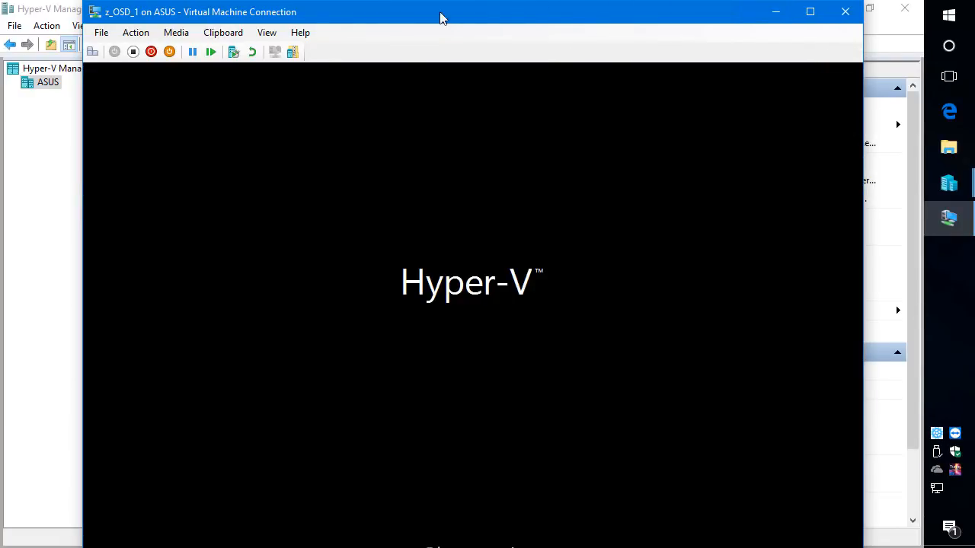
click(268, 34)
click(289, 52)
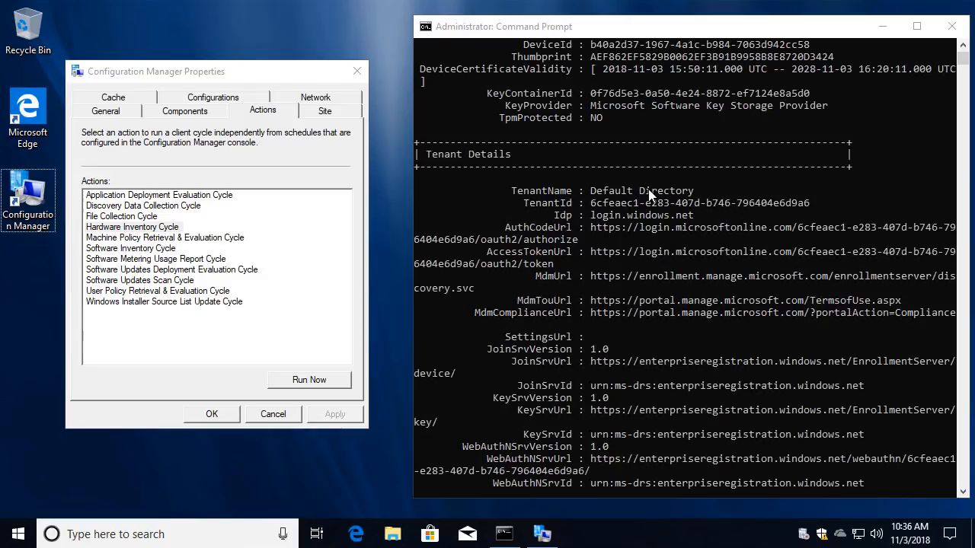
scroll(648, 190, up, 7)
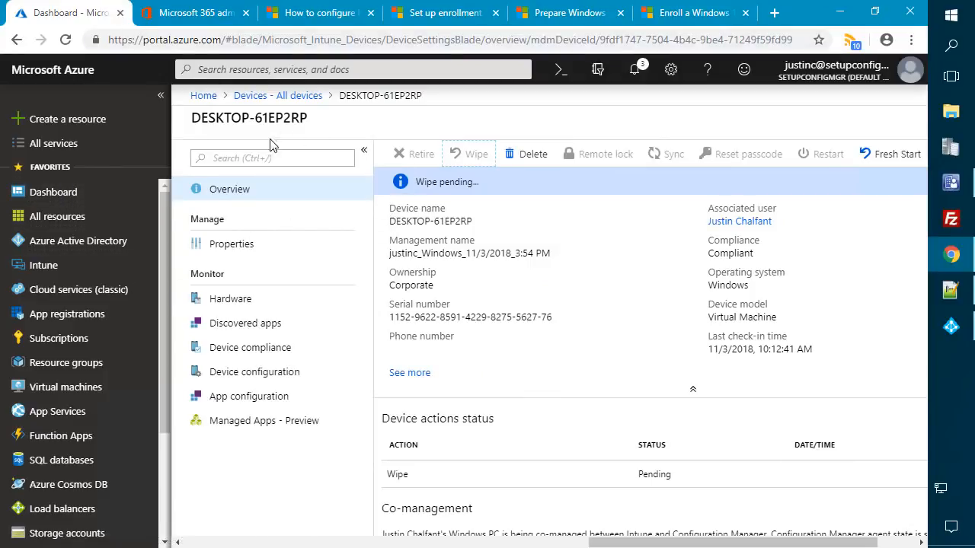
- Return to All devices and issue a confirmed Wipe on LAB1-W10-X64-2
click(301, 95)
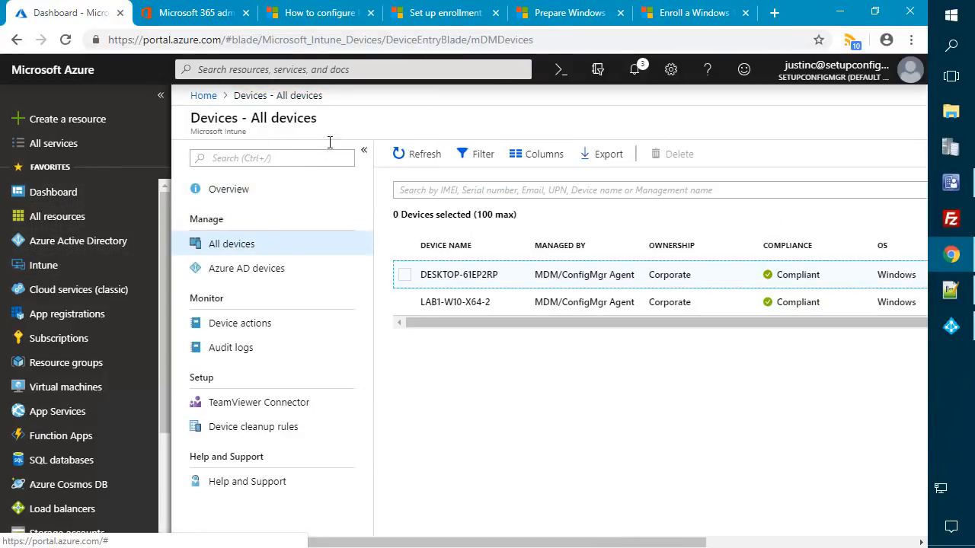
click(426, 302)
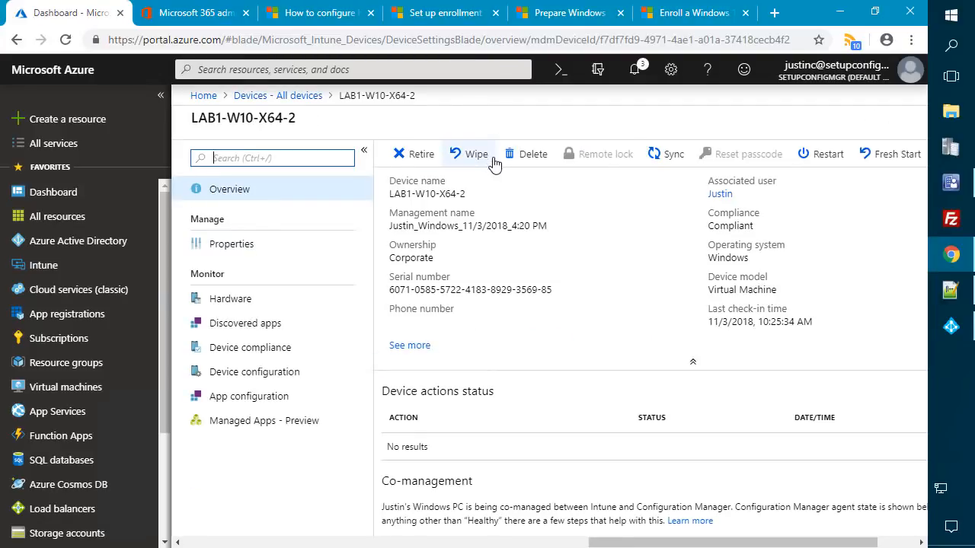
click(479, 155)
click(440, 315)
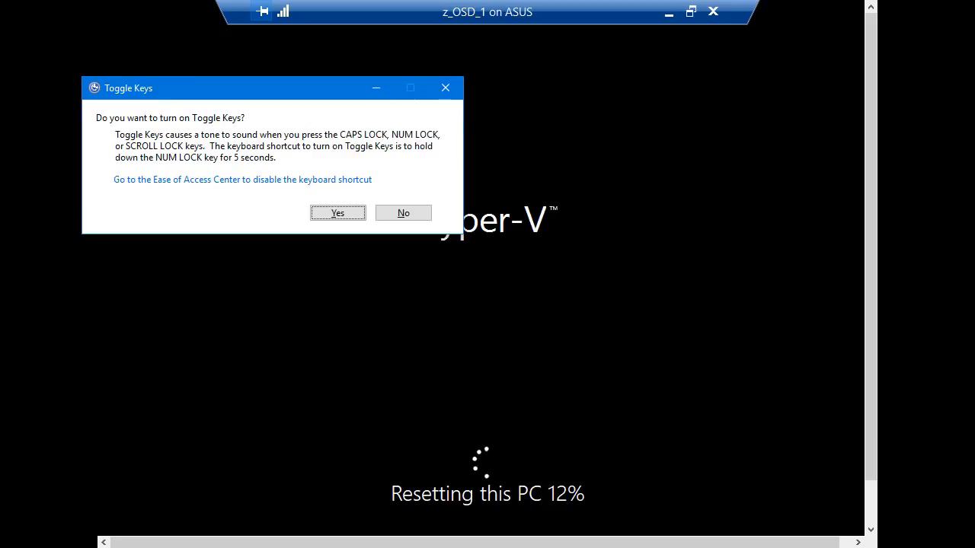
- Dismiss Toggle Keys, close the z_OSD_1 connection, and connect to LAB1-W10-X64-2 in full screen
click(445, 87)
click(713, 12)
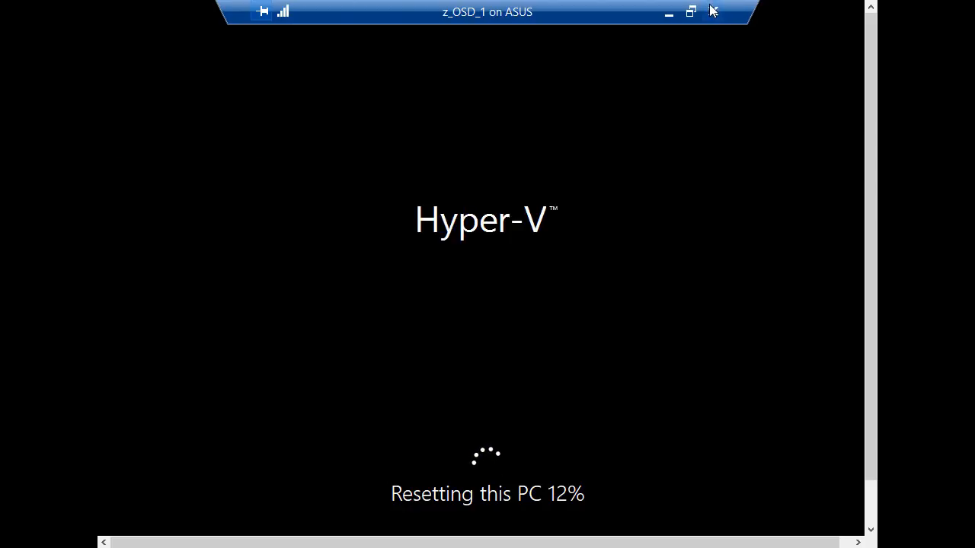
click(236, 189)
scroll(234, 188, up, 5)
scroll(230, 183, down, 4)
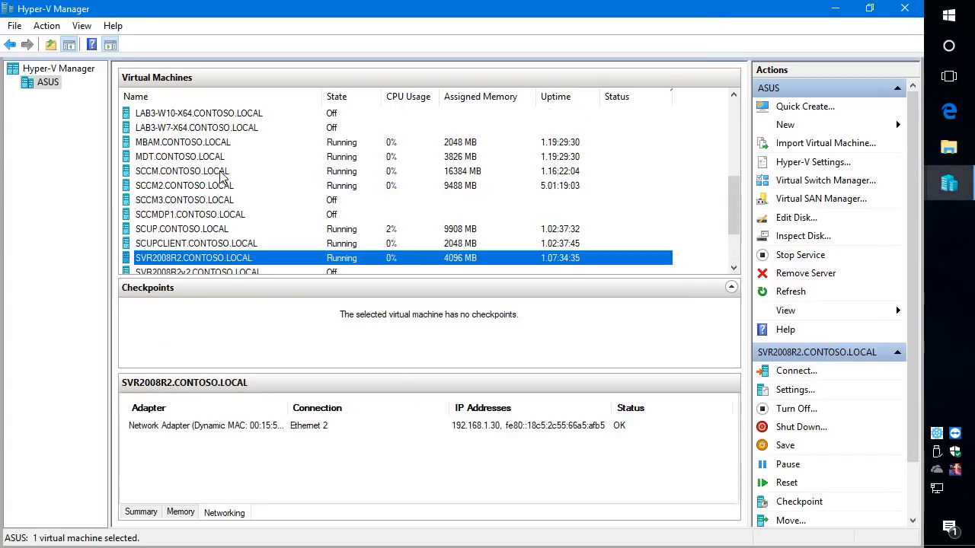
scroll(219, 172, up, 5)
double_click(213, 143)
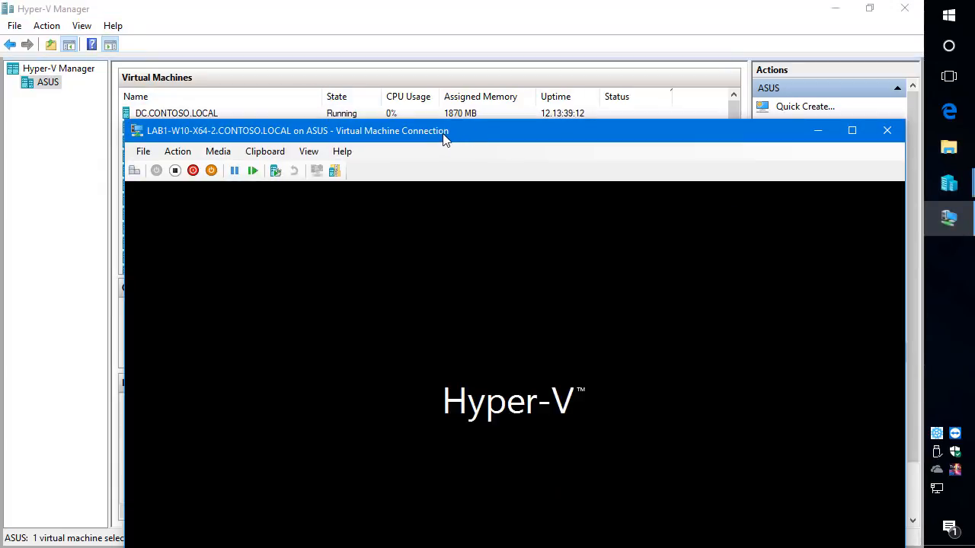
double_click(447, 134)
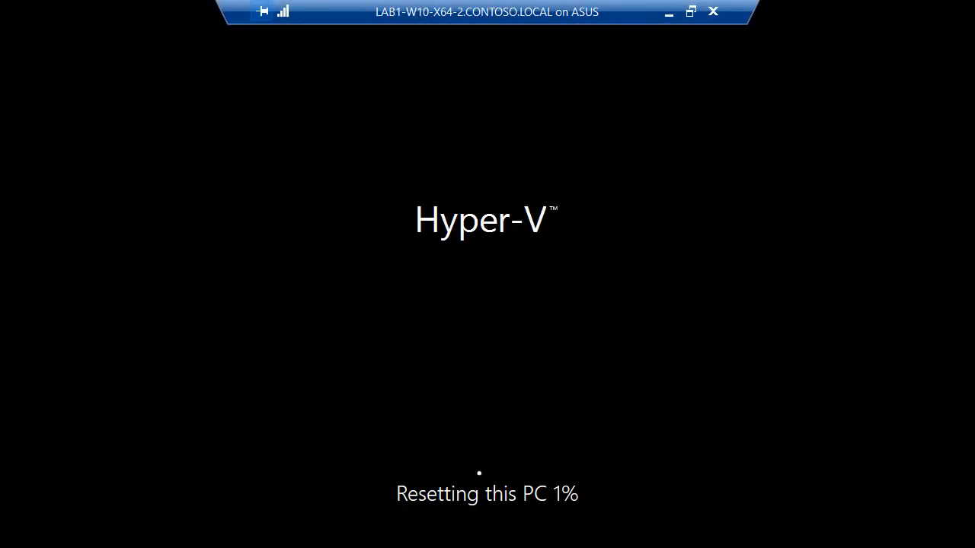